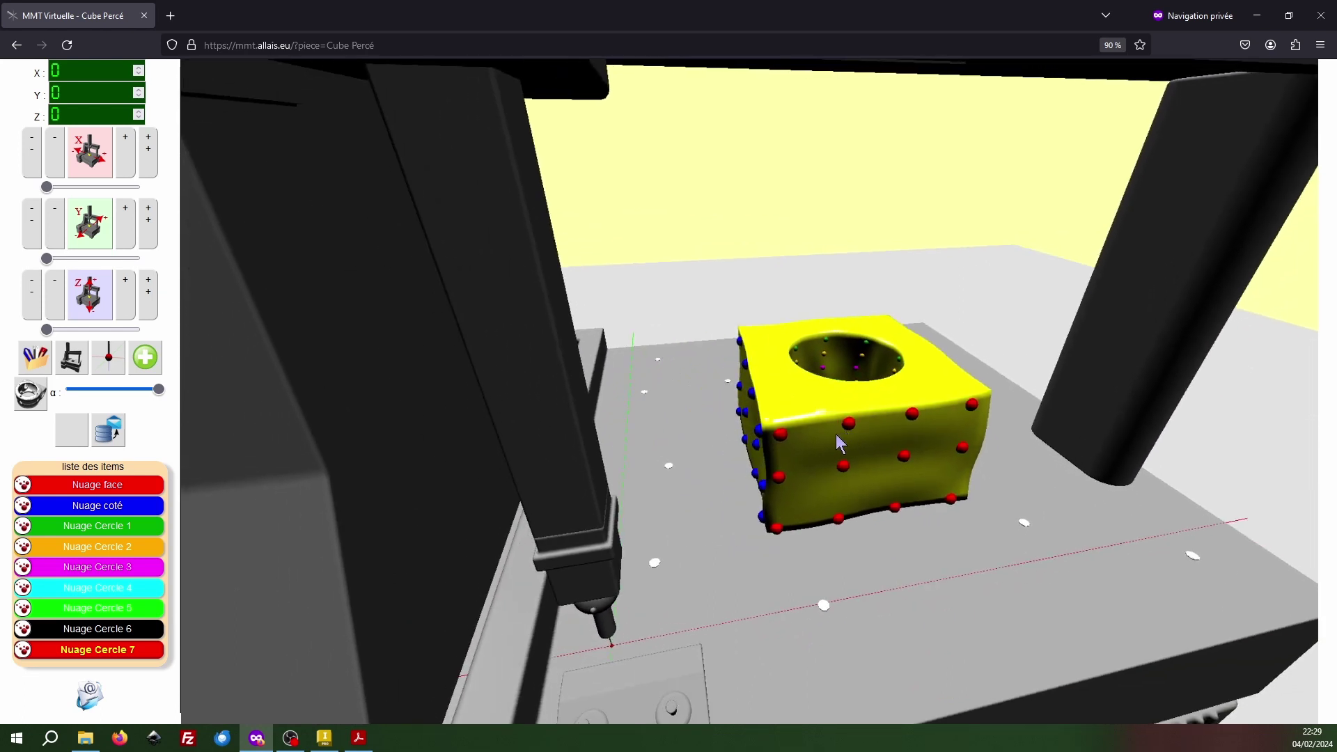
Step: Hide the measuring machine and examine the red point cloud on the cube's front face
drag(833, 452, 826, 488)
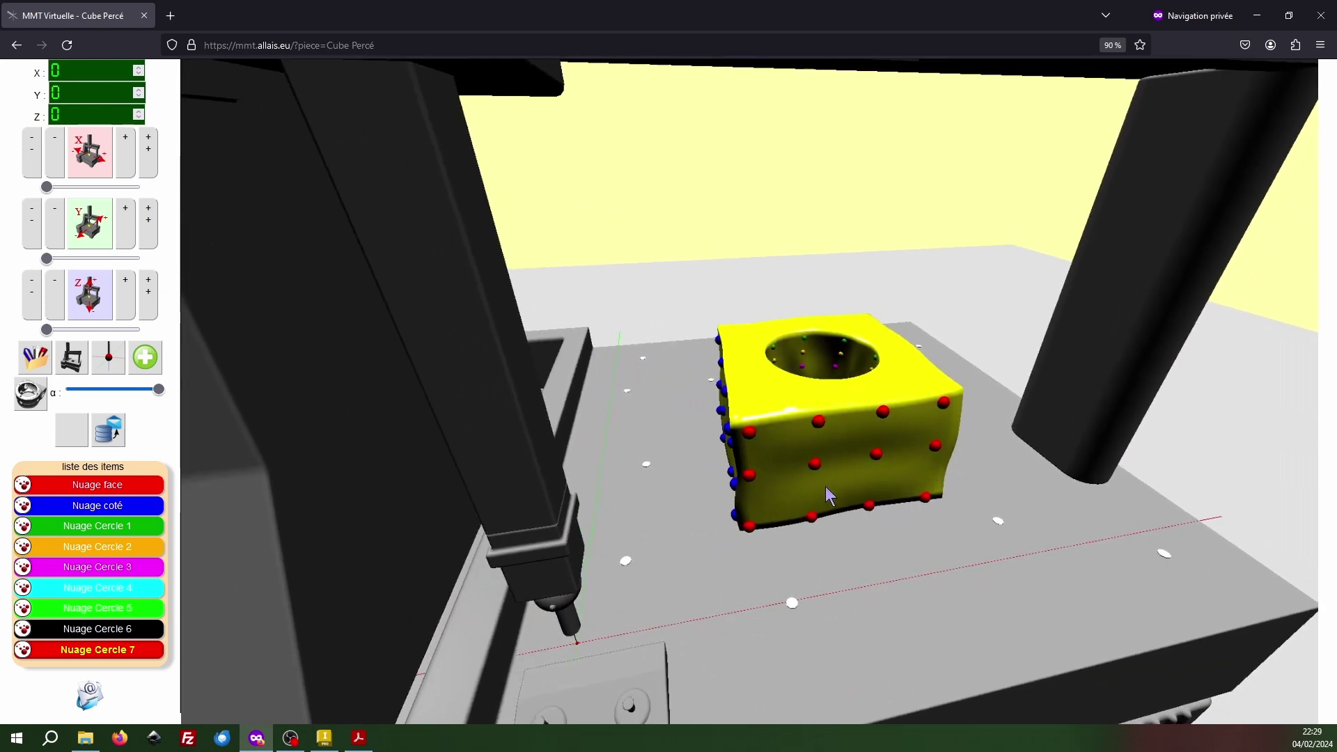
click(71, 357)
mouse_move(865, 513)
mouse_down()
mouse_move(800, 513)
mouse_move(829, 502)
mouse_move(871, 513)
mouse_up()
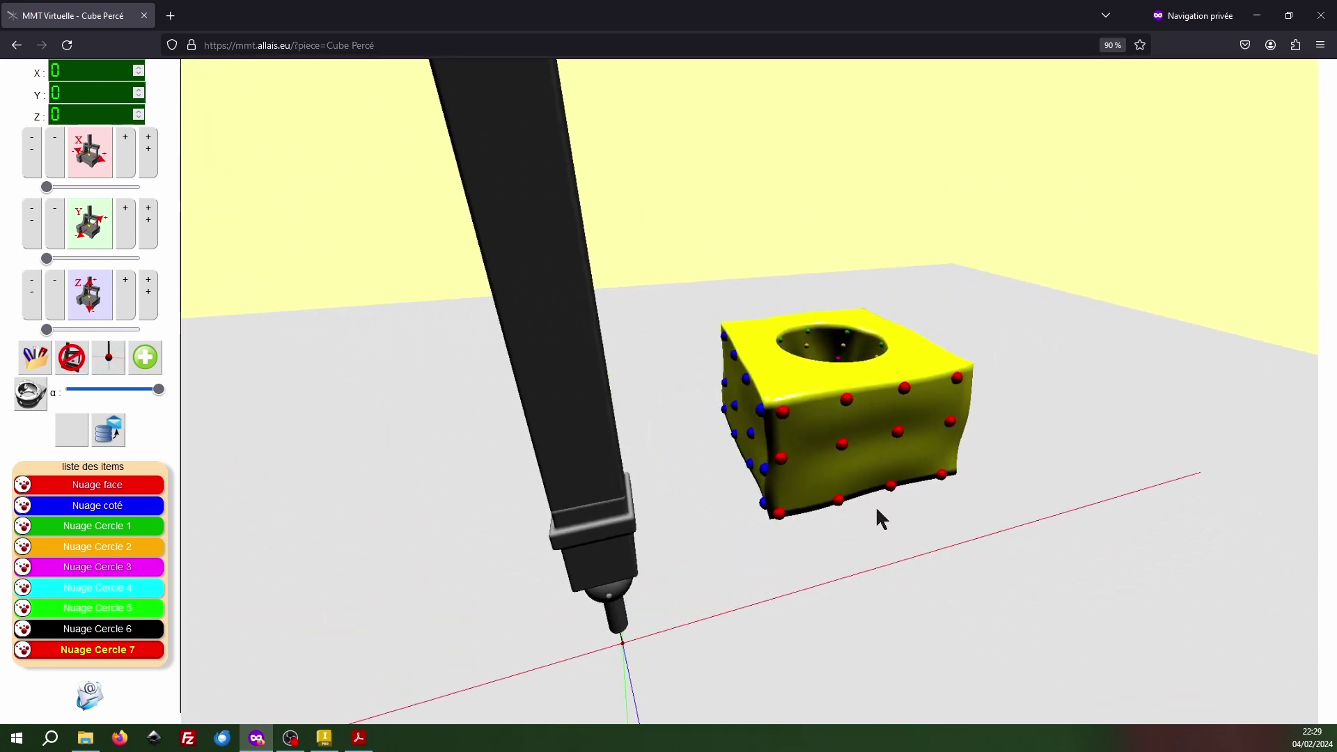
scroll(868, 503, up, 4)
mouse_move(867, 500)
mouse_down()
mouse_move(863, 512)
mouse_move(859, 492)
mouse_up()
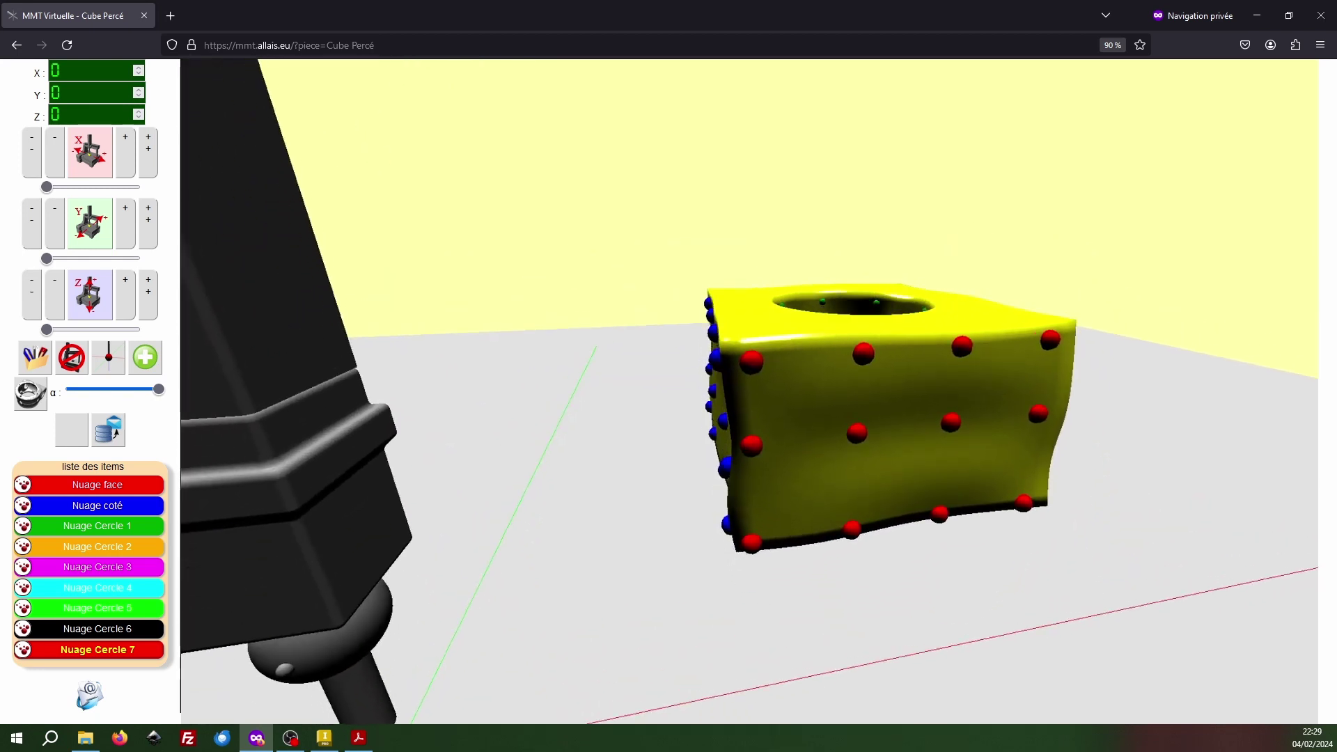
Step: Compare the datum faces on the Pièce1.pdf drawing with the red and blue point clouds on the cube's faces
key(alt+Tab)
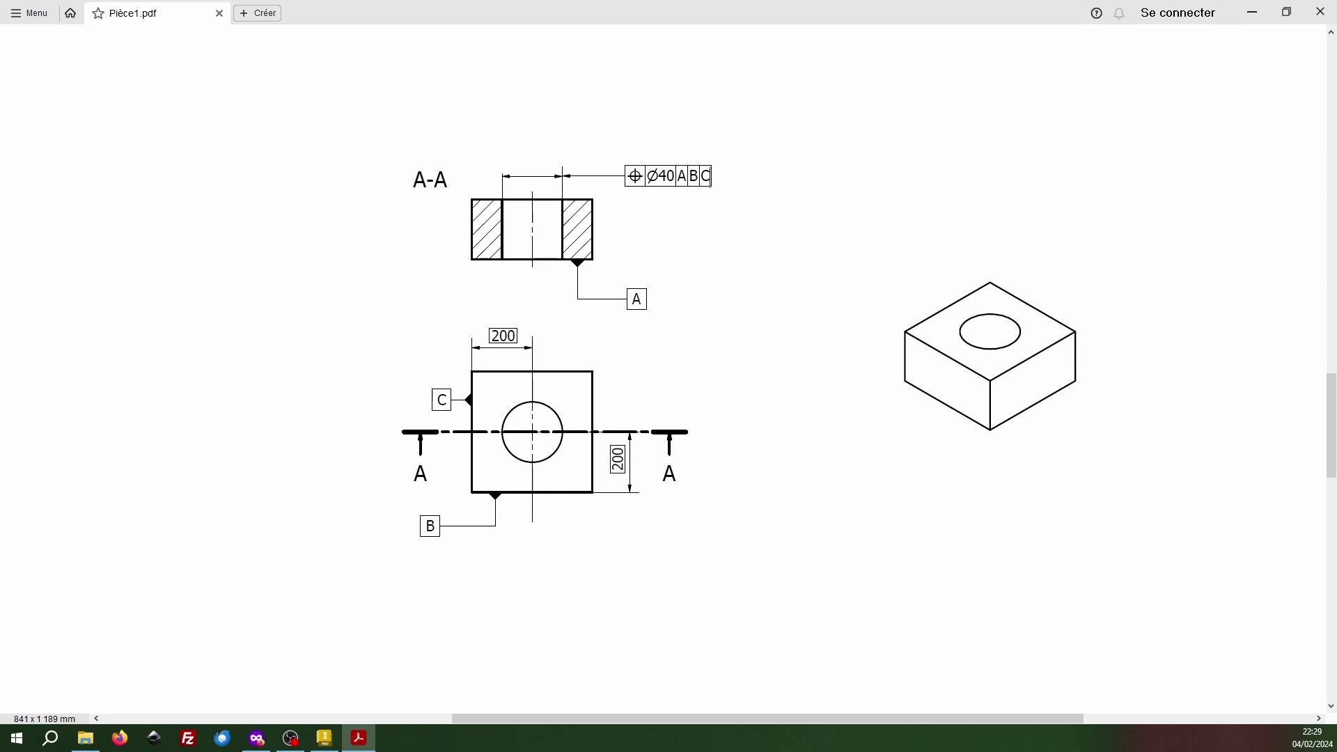
key(alt+Tab)
drag(830, 508, 874, 504)
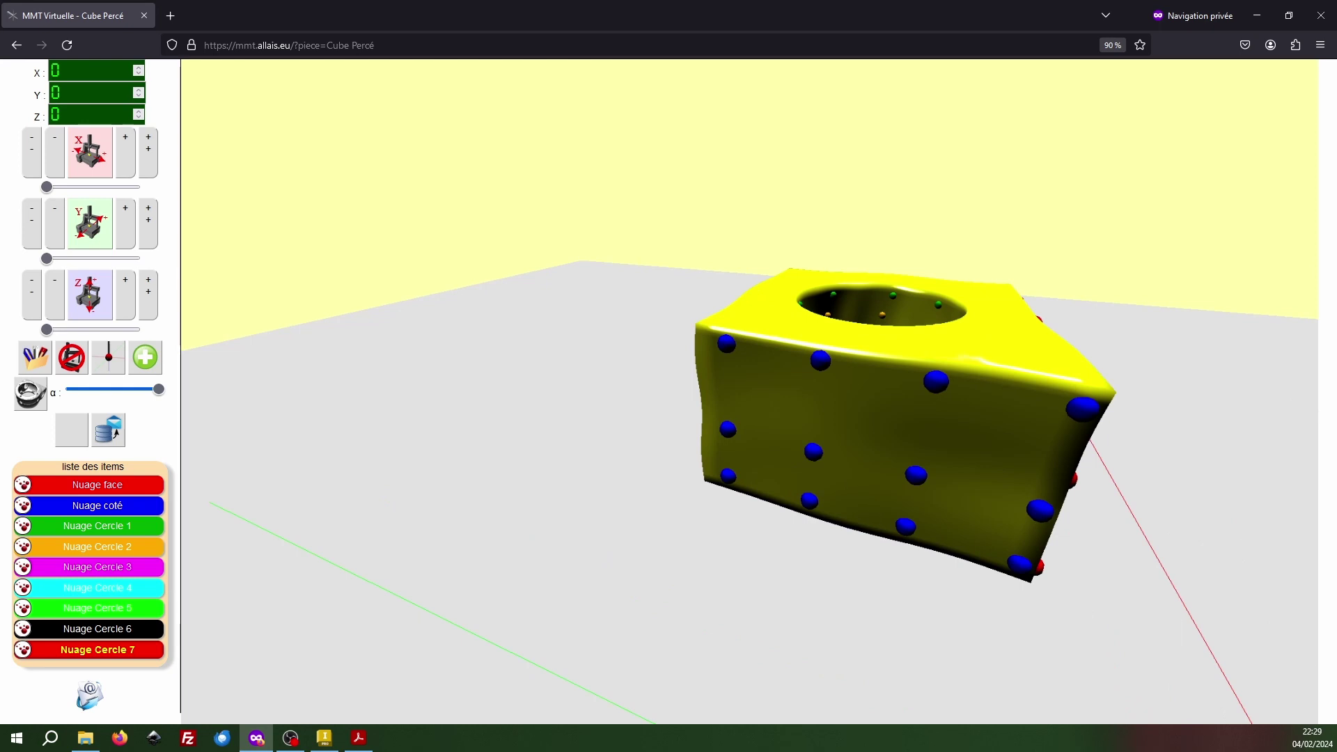
key(alt+Tab)
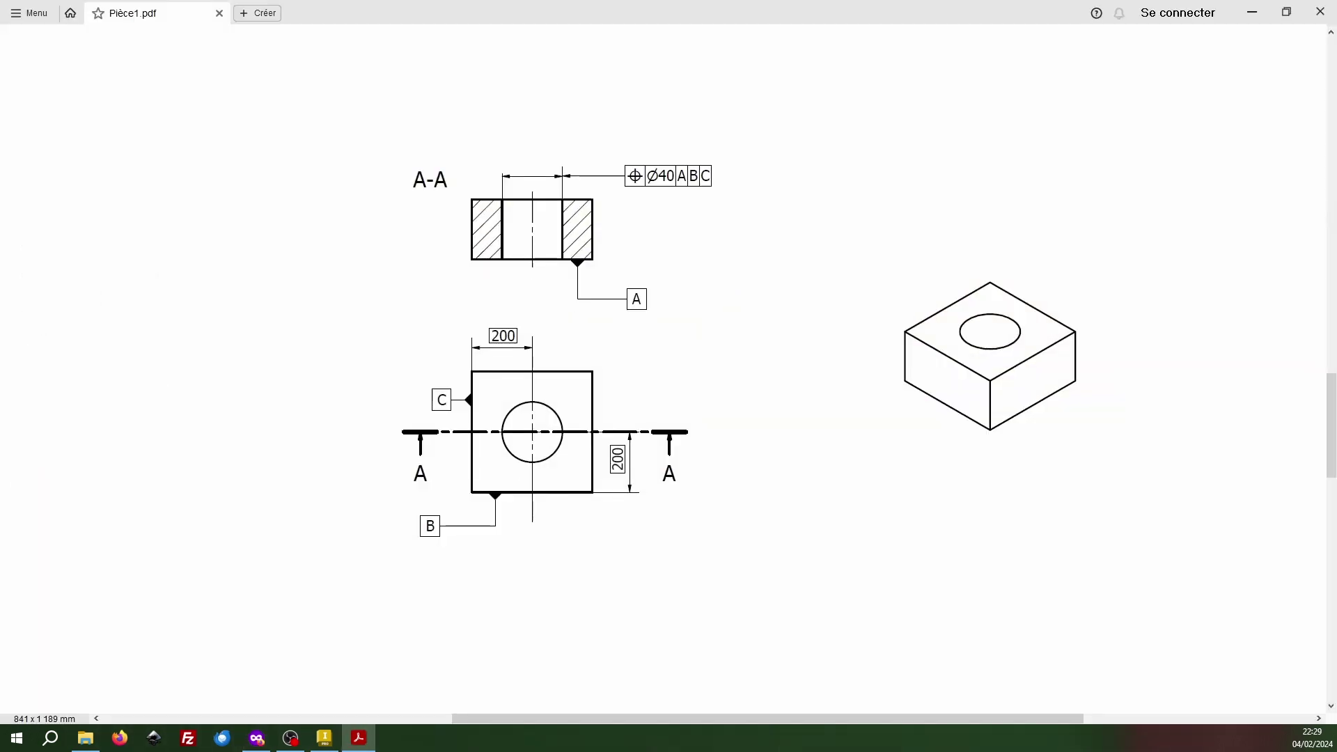
key(alt+Tab)
drag(991, 513, 943, 522)
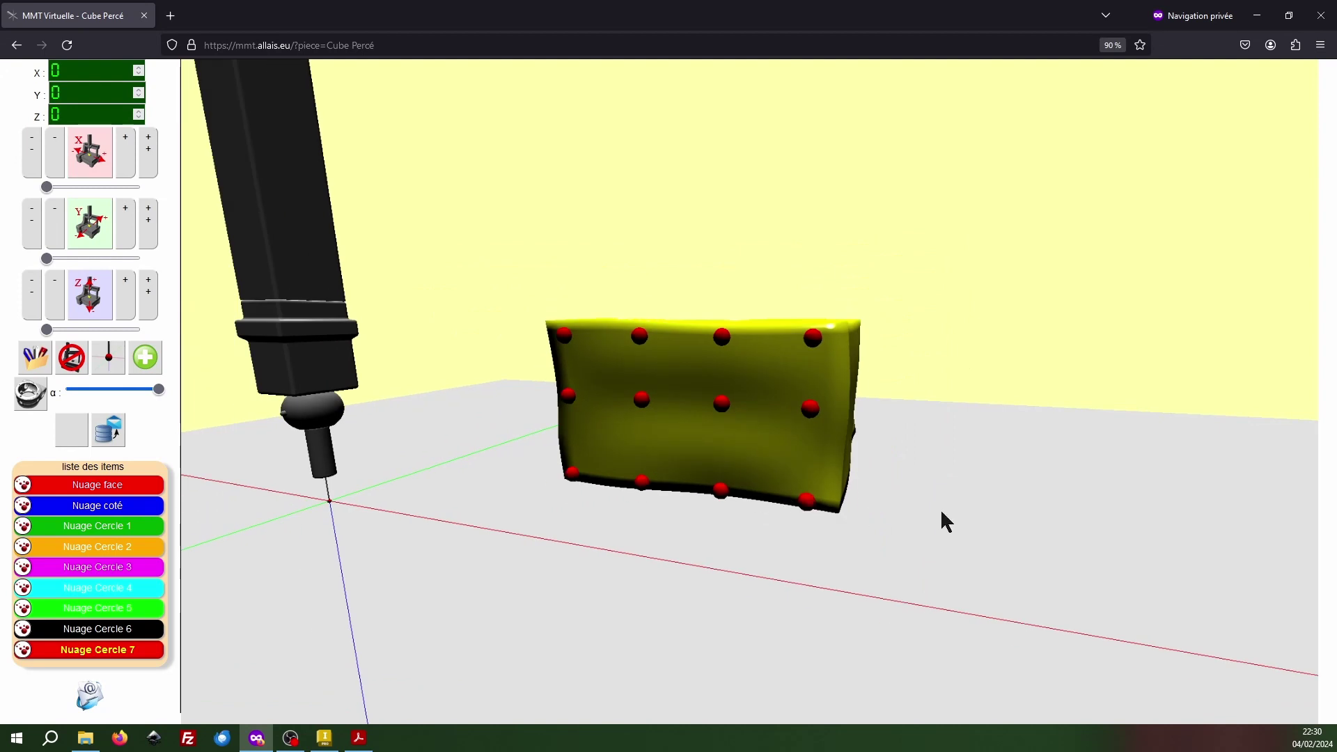
Step: Show the measuring machine around the cube and hide it again
click(72, 357)
drag(799, 466, 784, 489)
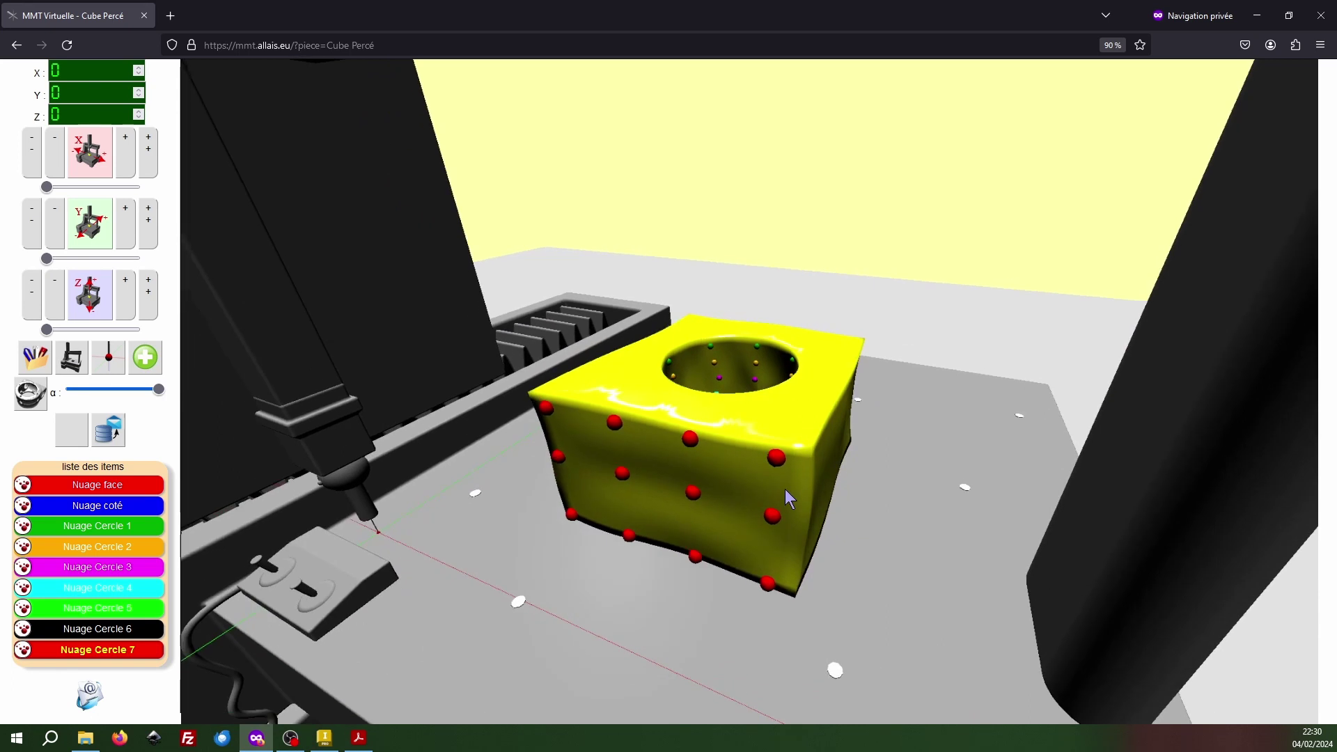
drag(785, 489, 850, 512)
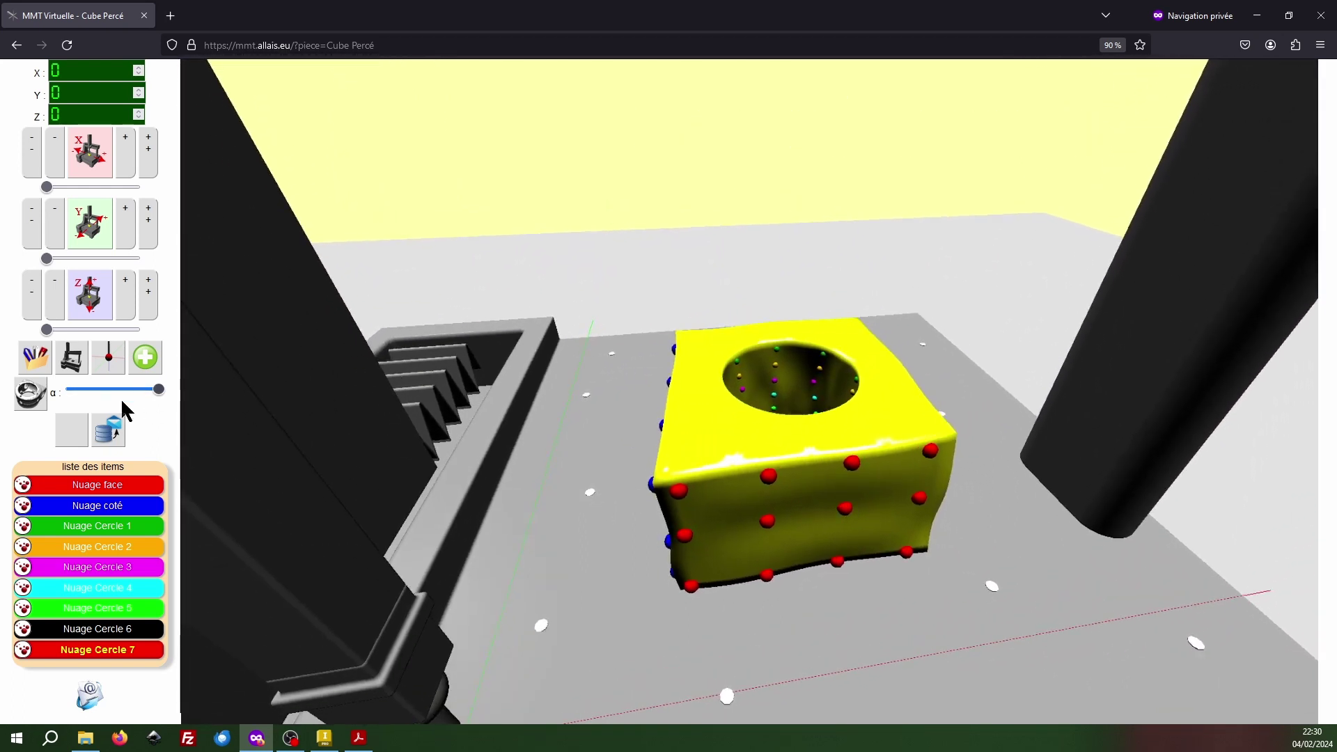
click(72, 358)
Step: Make the cube semi-transparent and hide the Nuage face and Nuage coté point clouds
drag(159, 390, 116, 391)
drag(799, 524, 760, 521)
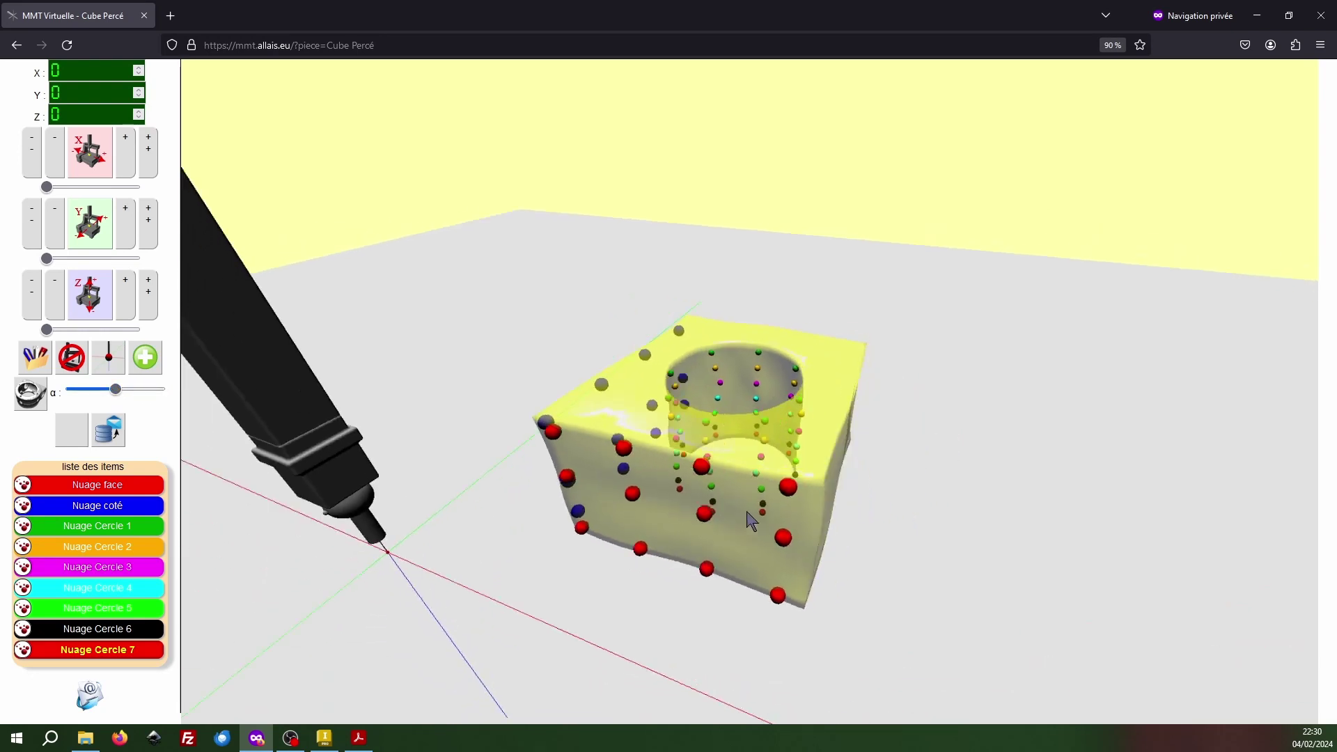
click(98, 486)
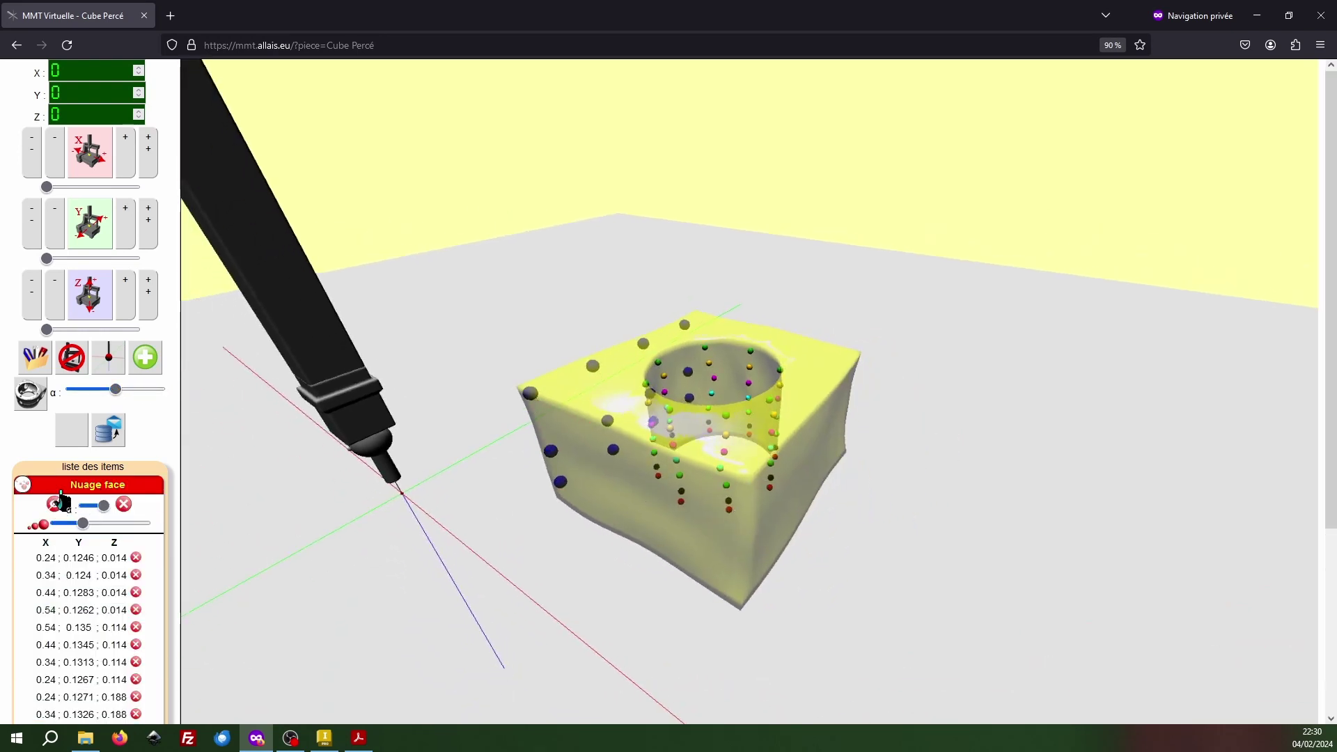
click(63, 485)
click(83, 506)
click(54, 525)
drag(585, 507, 307, 495)
Step: Make the cube more transparent and examine the hole's circle point clouds from the side and from above
drag(123, 390, 90, 391)
drag(782, 513, 712, 434)
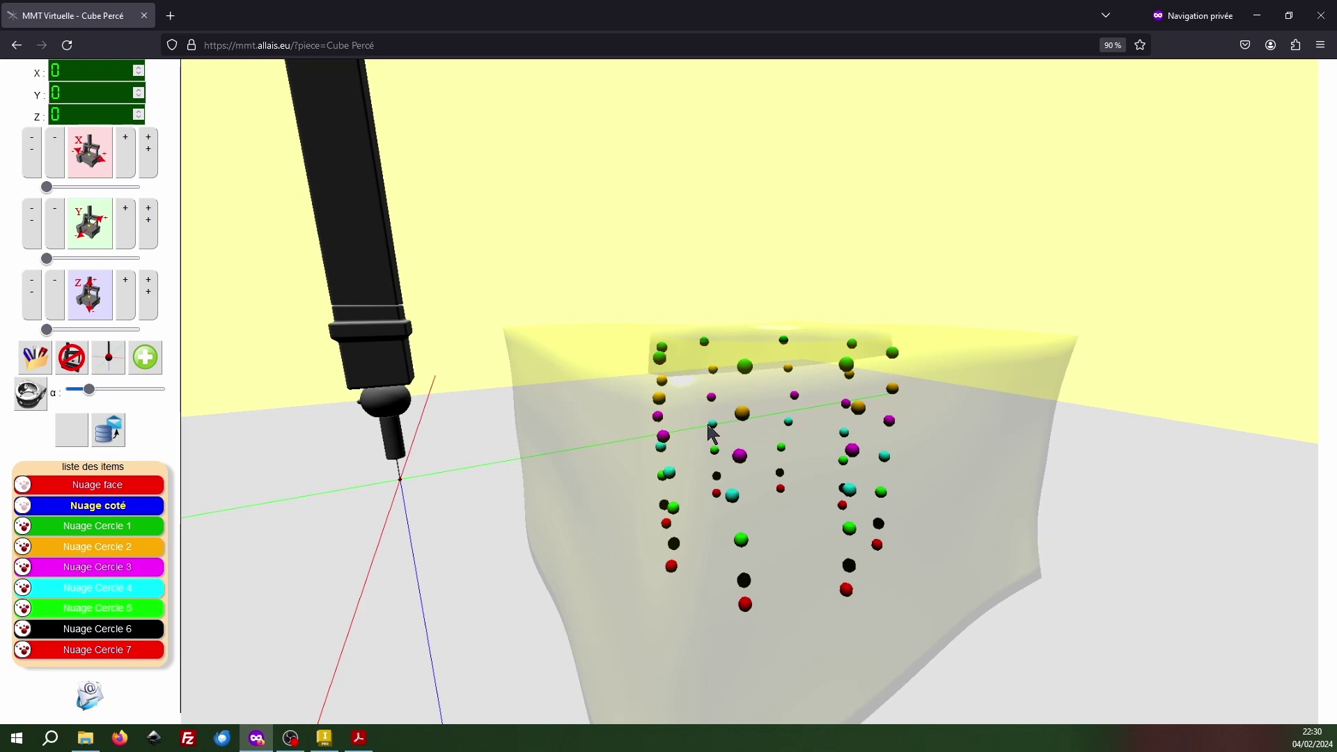
drag(766, 439, 784, 516)
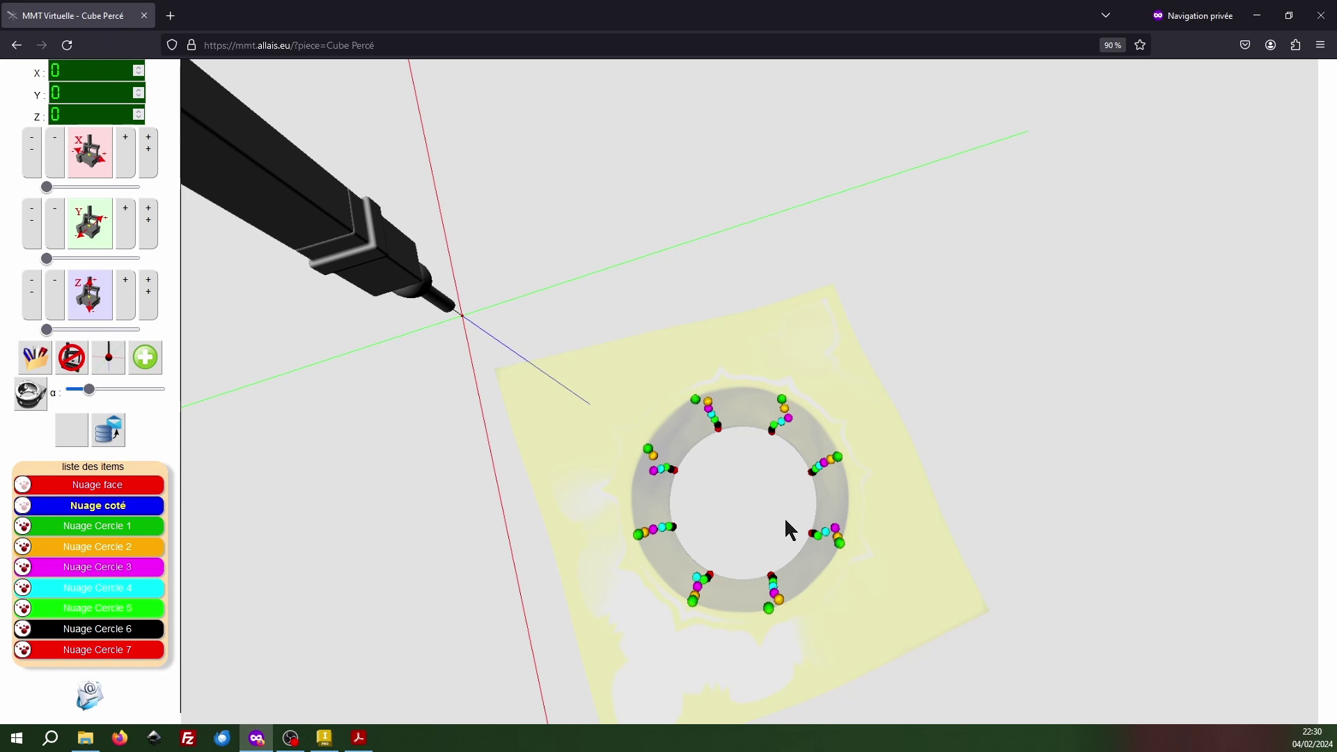
drag(773, 516, 592, 469)
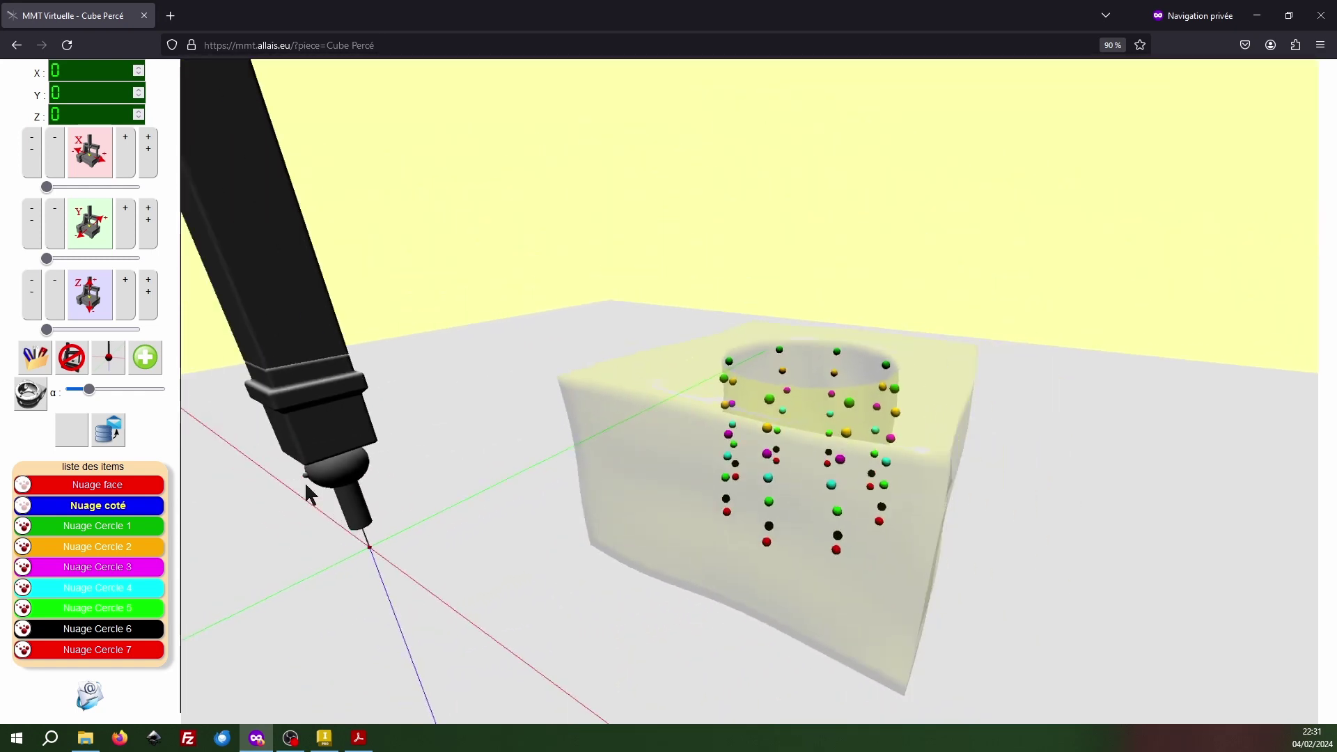
Step: Show the Nuage coté and Nuage face point clouds again and restore the cube to full opacity
click(83, 507)
click(54, 528)
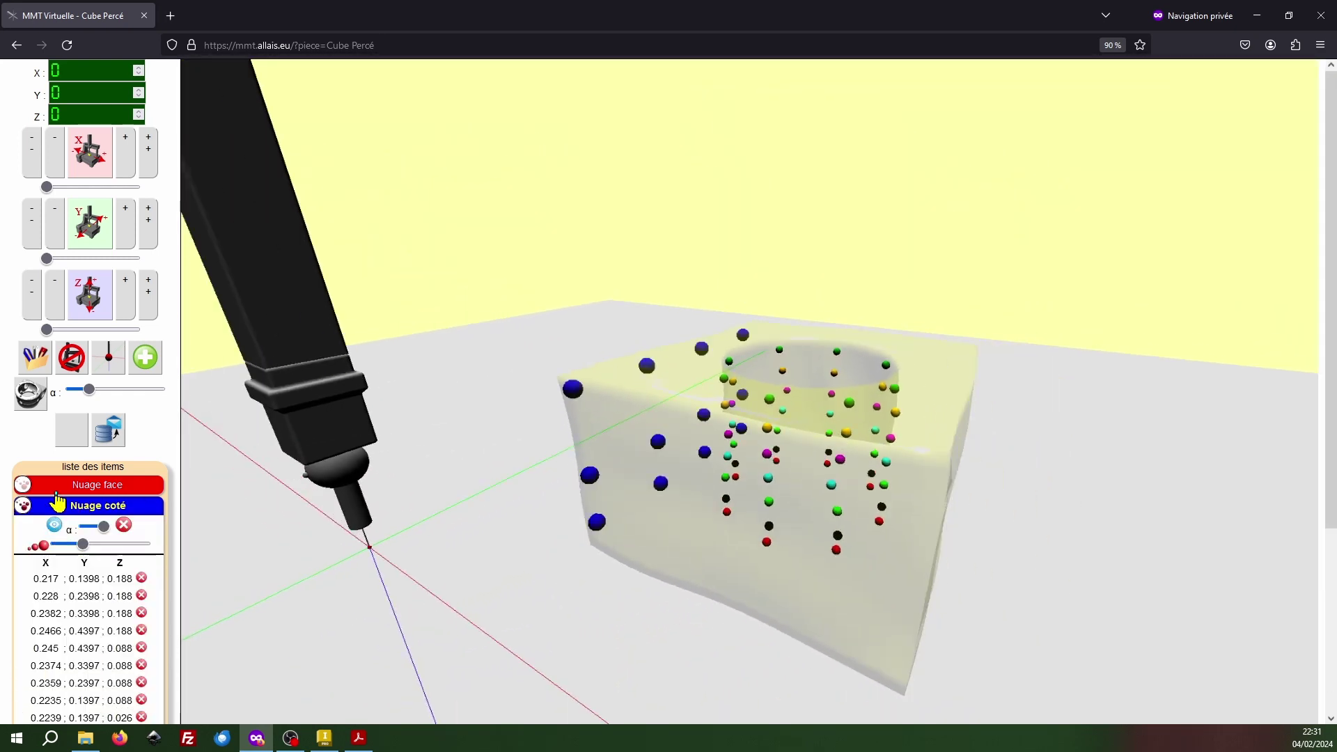
click(58, 487)
click(55, 507)
click(59, 488)
drag(588, 486, 669, 501)
drag(77, 392, 159, 390)
drag(1023, 469, 798, 472)
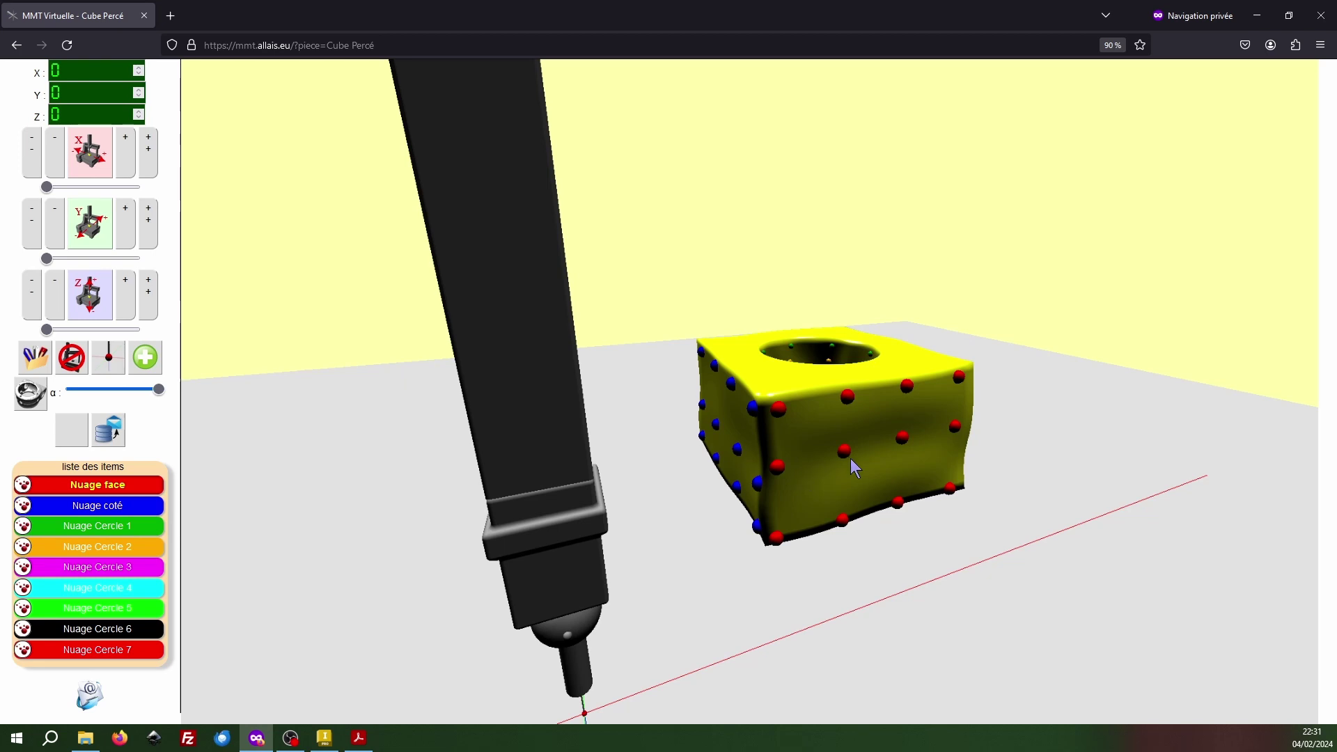
Step: Consult the hole's position tolerance on the Pièce1.pdf drawing and return to the cube in the virtual measuring machine
key(alt+Tab)
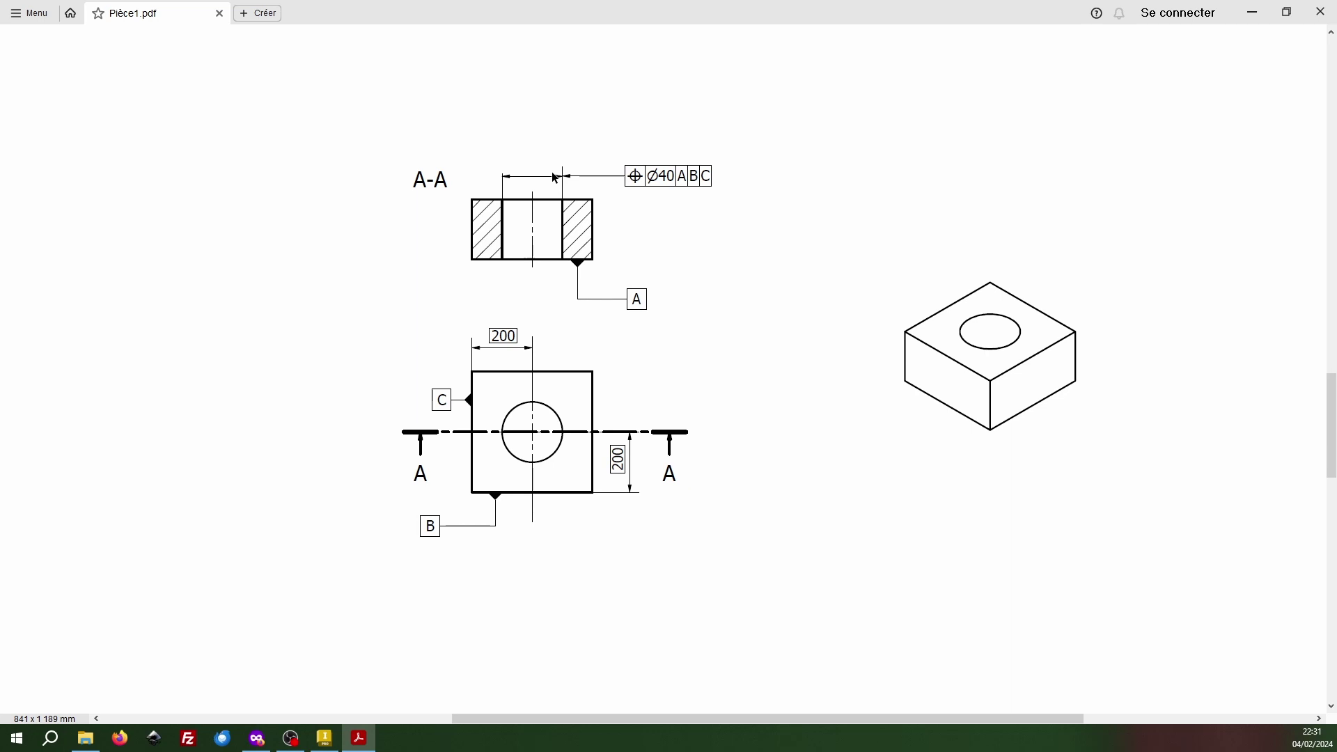
key(alt+Tab)
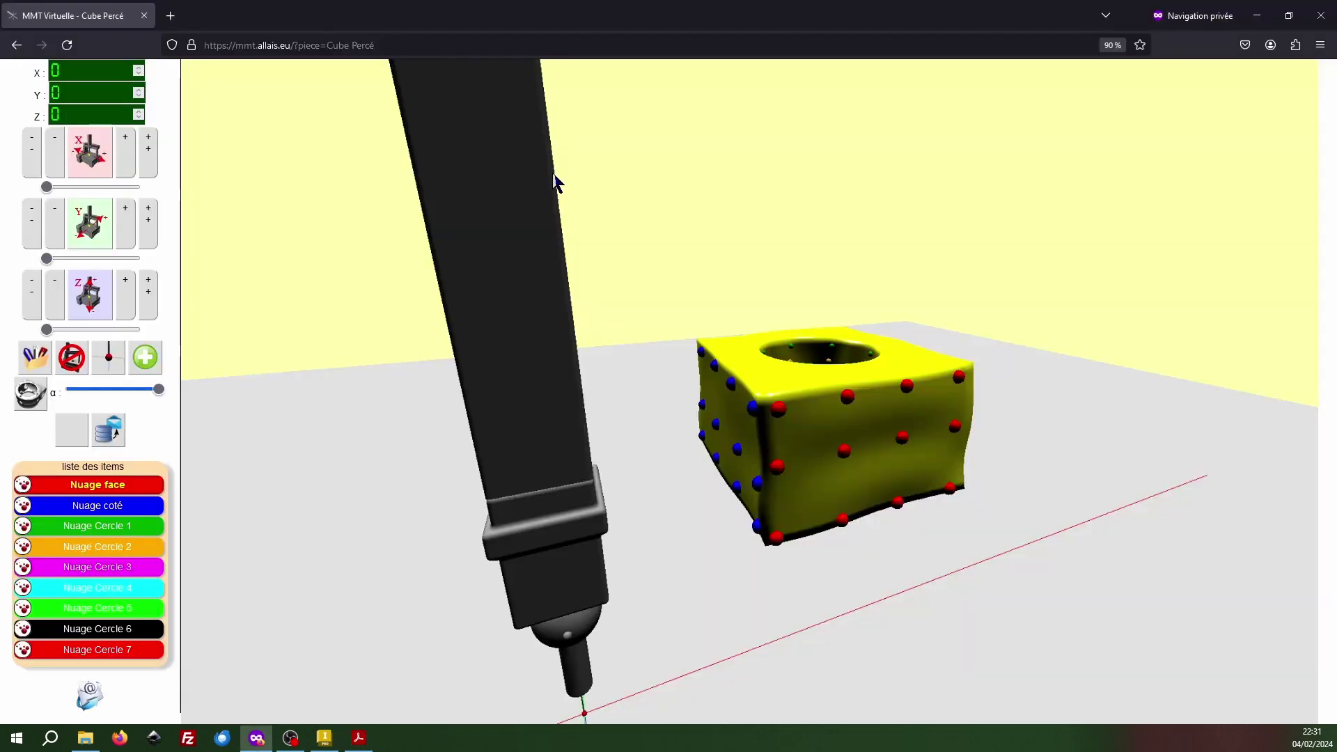
scroll(936, 310, down, 3)
drag(933, 328, 879, 382)
scroll(850, 403, up, 5)
Step: Hide the Nuage face and Nuage coté point clouds and the cube, leaving only the hole's circle points displayed
click(62, 506)
click(63, 506)
click(56, 526)
click(66, 507)
drag(681, 505, 243, 471)
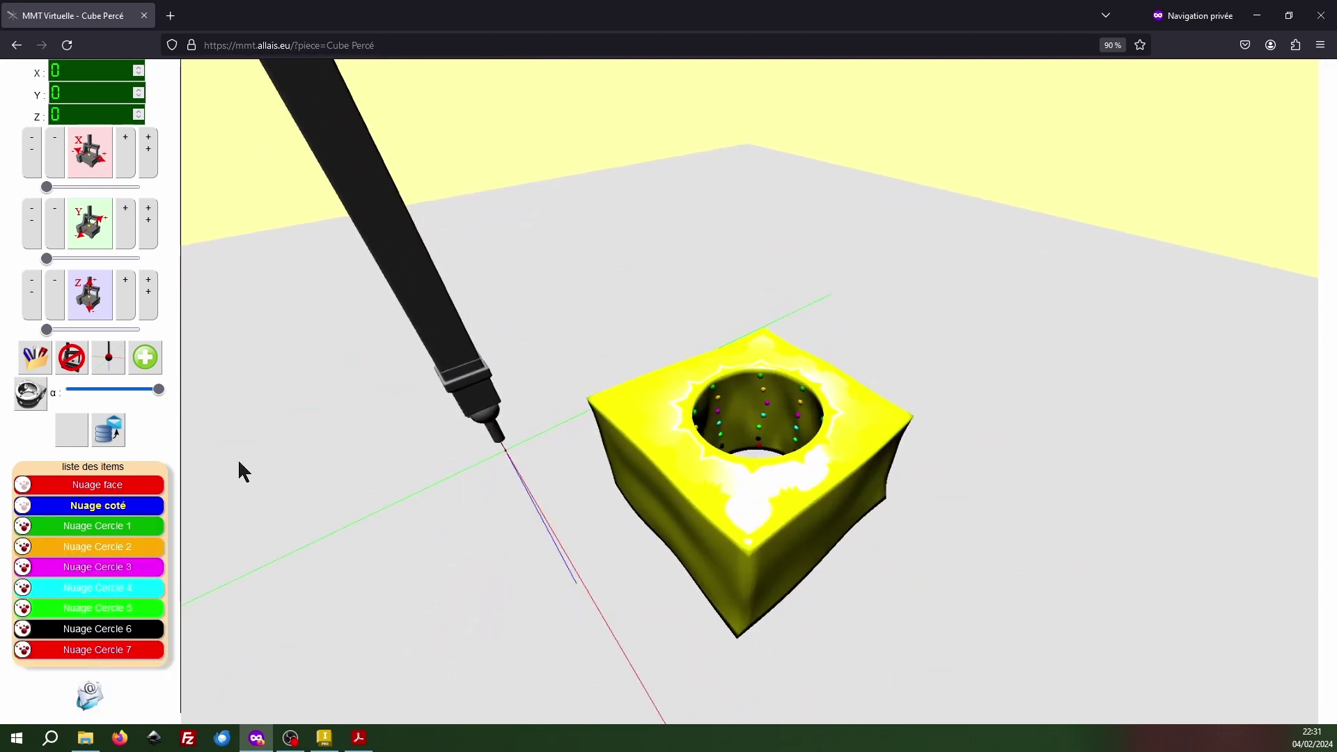
click(30, 394)
scroll(746, 519, up, 3)
mouse_move(758, 529)
mouse_down()
mouse_move(755, 502)
mouse_move(792, 466)
mouse_move(824, 469)
mouse_move(720, 470)
mouse_move(766, 507)
mouse_up()
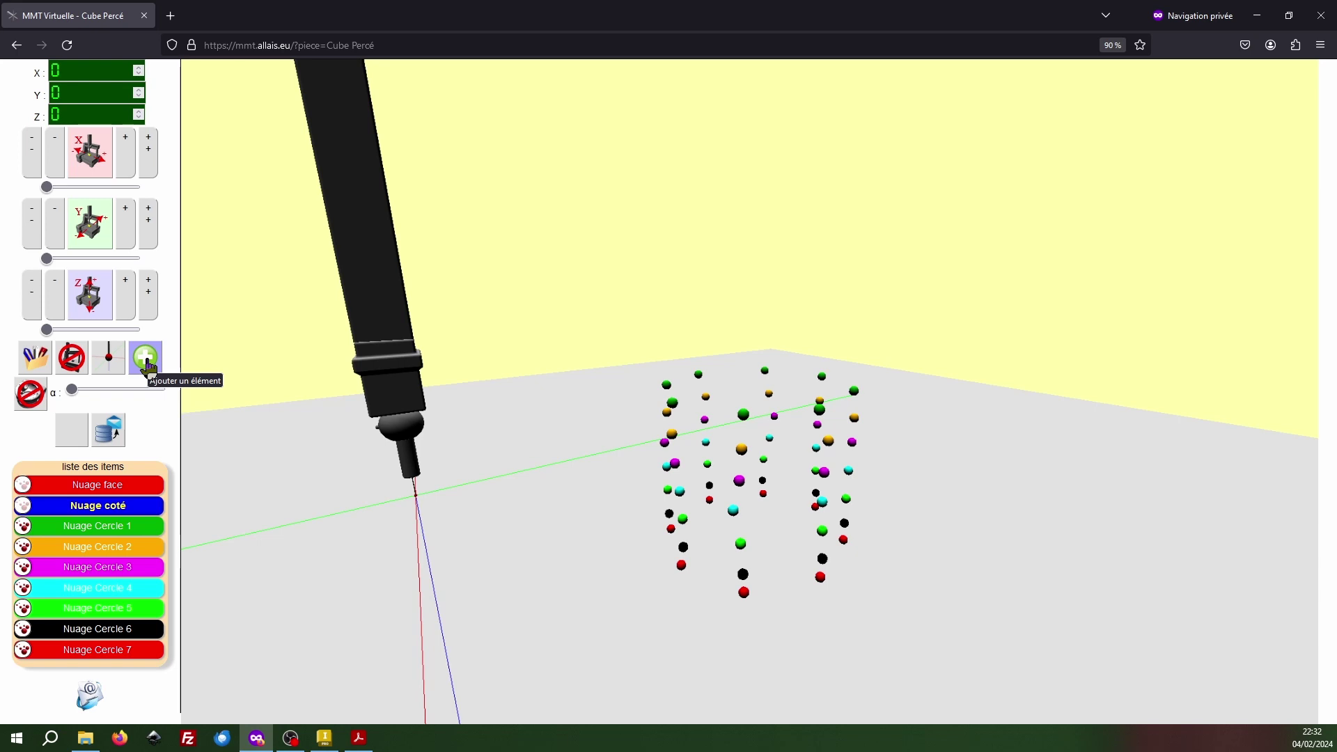
Step: Add a circle named Cercle 1 with a least-squares constraint (Cercle des moindres carrés) on Nuage Cercle 1
click(147, 359)
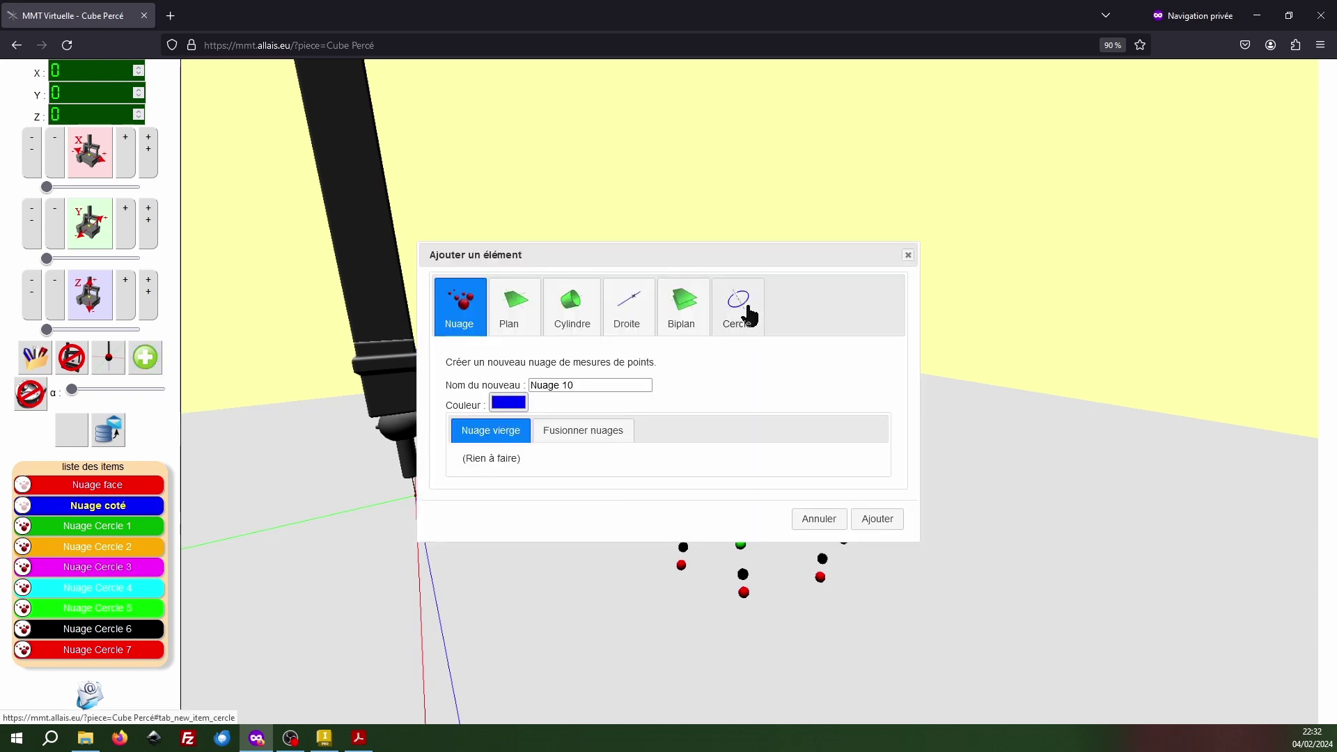
click(748, 314)
click(548, 384)
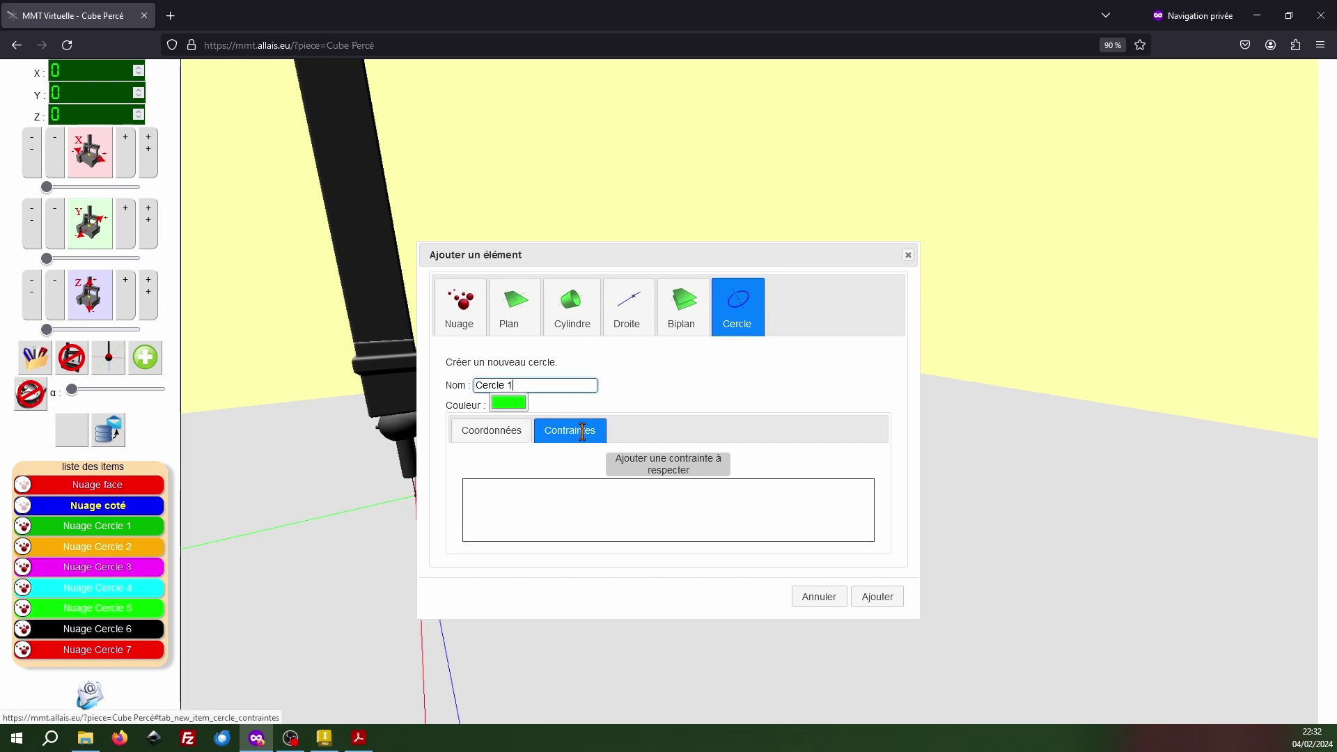
click(674, 466)
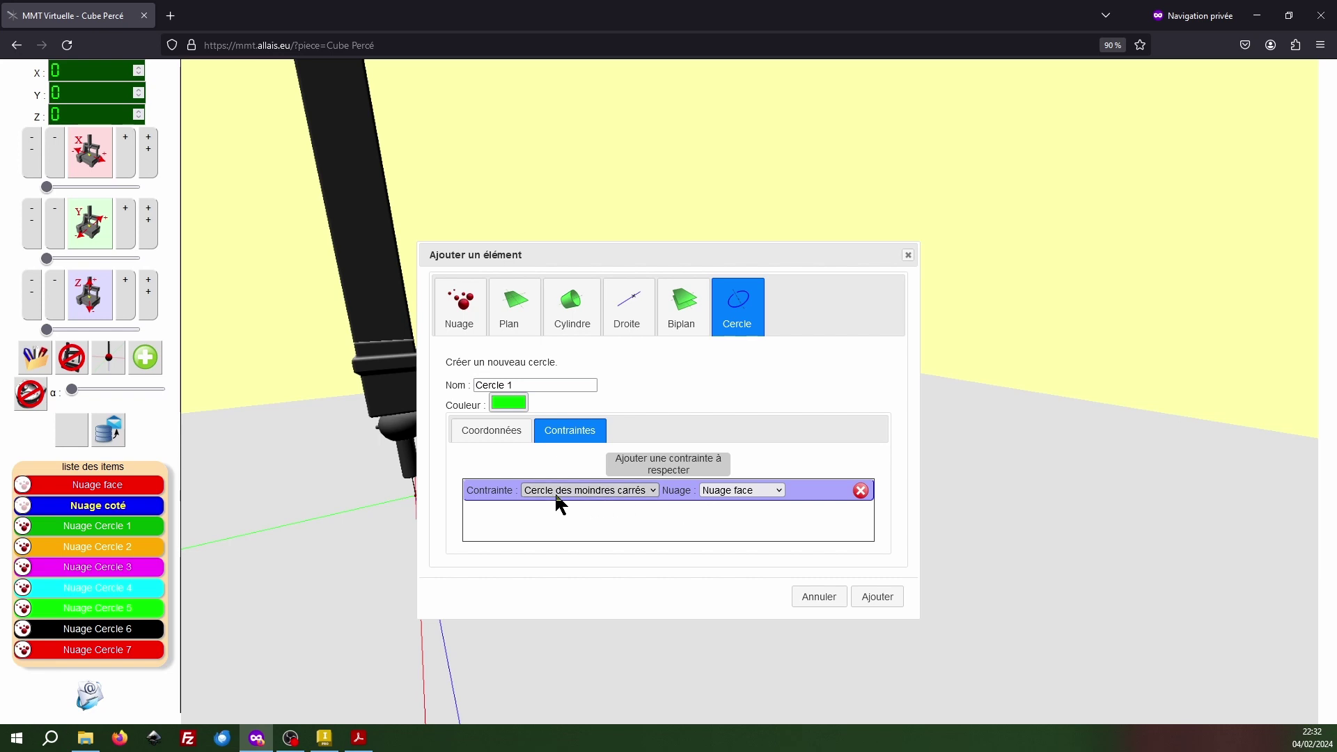
click(757, 491)
click(751, 547)
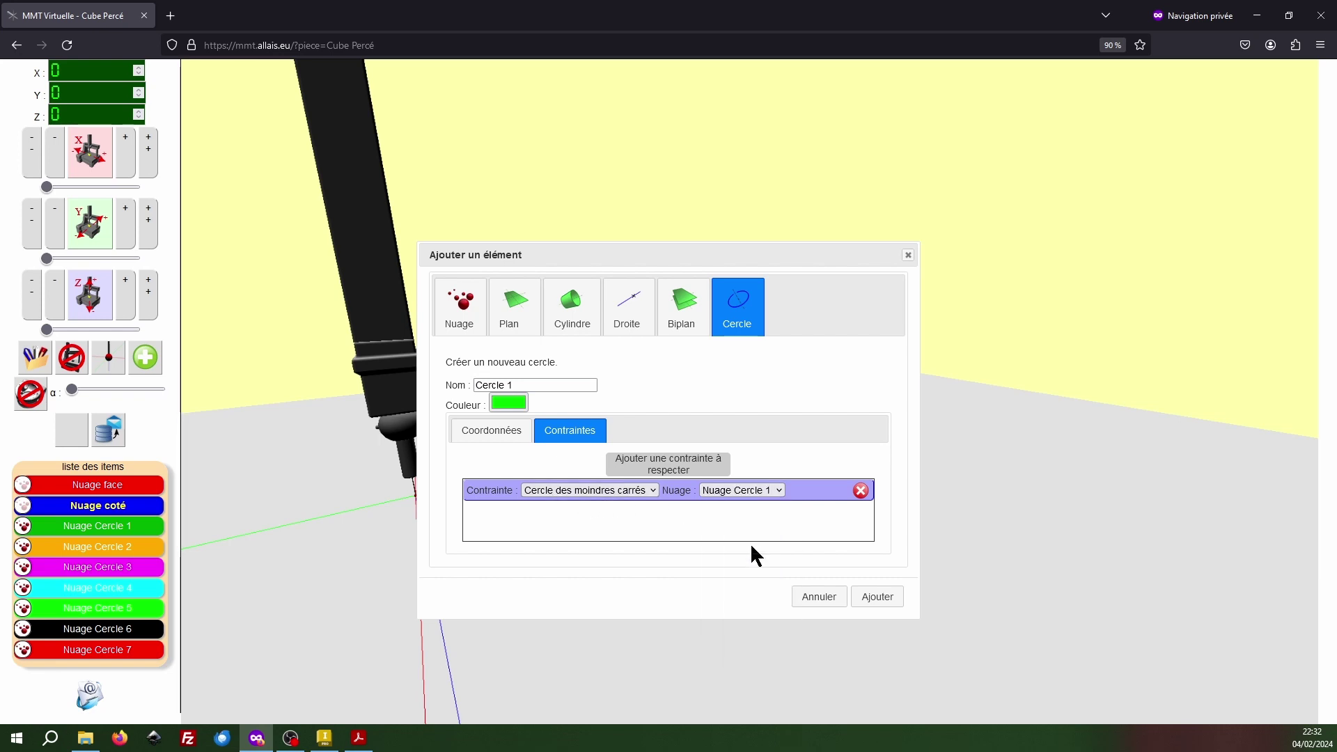
click(767, 489)
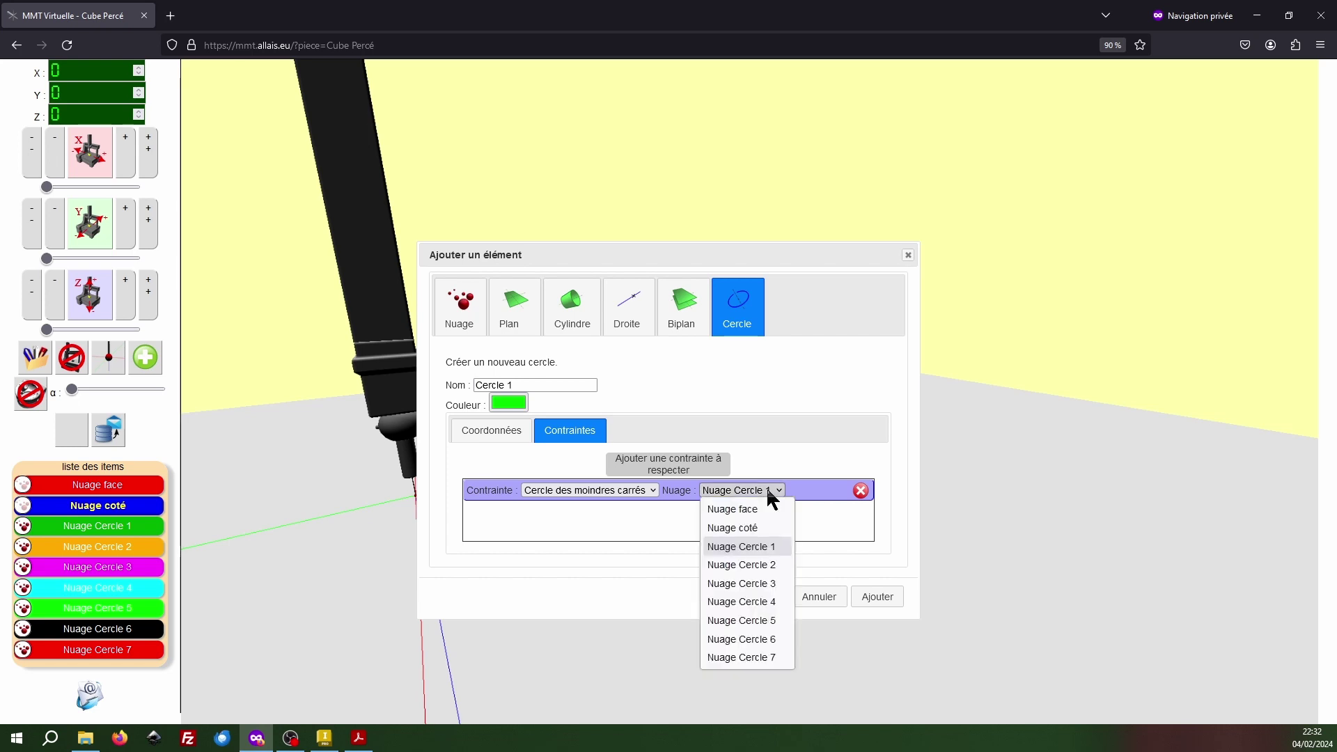
click(759, 548)
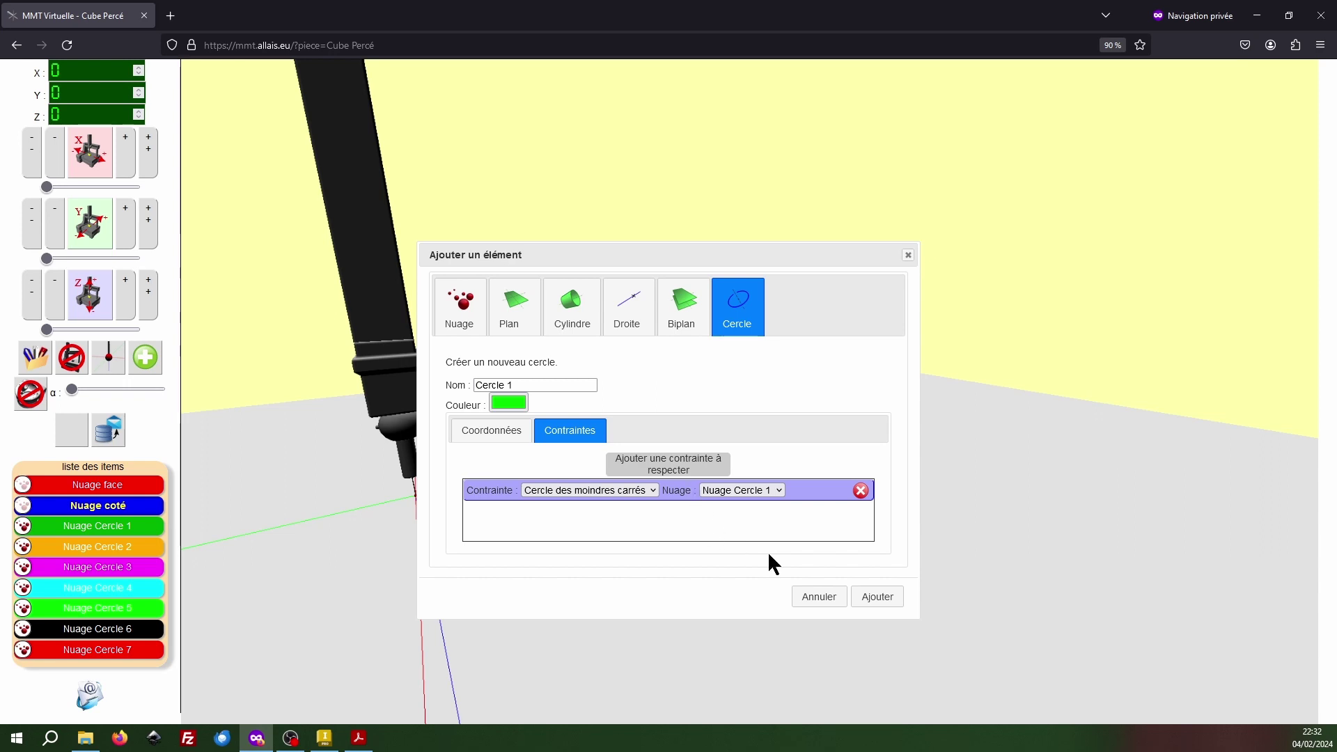
click(878, 597)
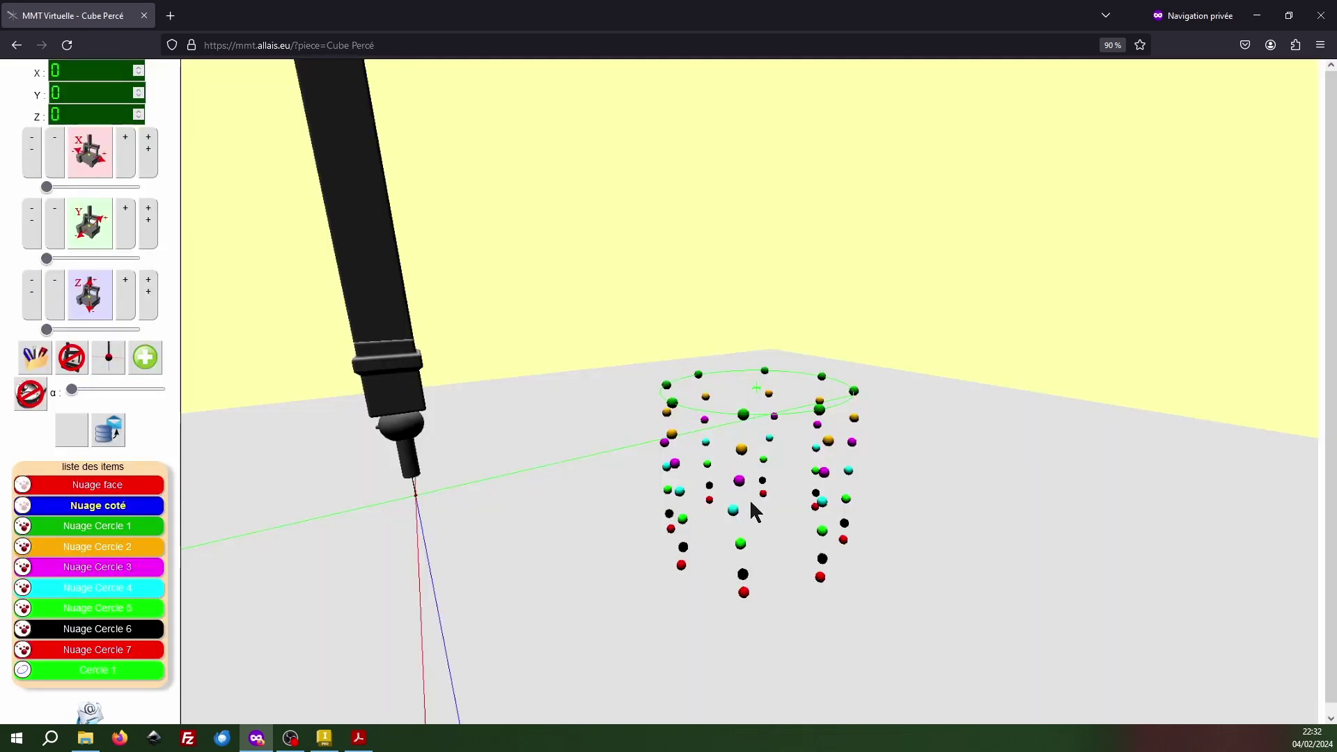
Step: Add a circle named Cercle 2 with a least-squares constraint on Nuage Cercle 2
scroll(783, 387, up, 5)
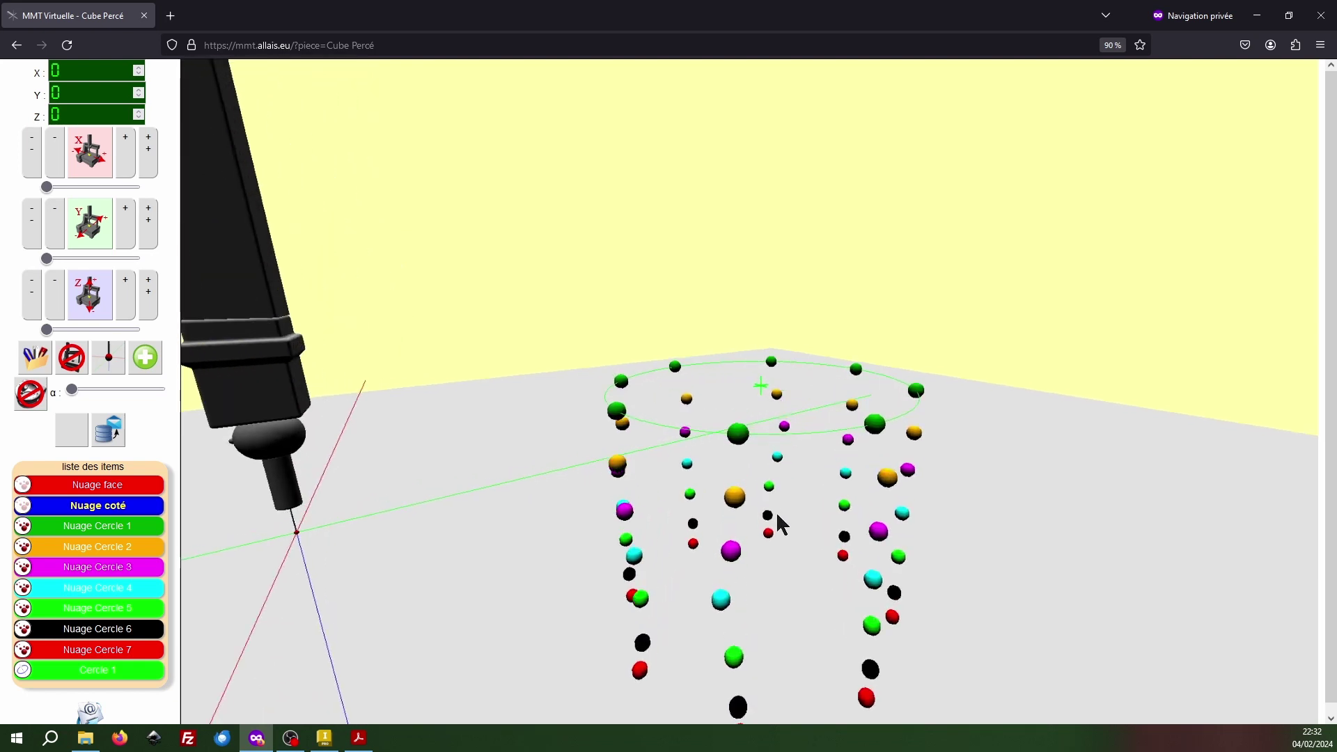
scroll(775, 515, up, 3)
mouse_move(776, 515)
middle_down()
mouse_move(774, 487)
mouse_move(761, 513)
mouse_move(770, 478)
mouse_move(734, 481)
mouse_move(782, 478)
mouse_move(808, 332)
mouse_move(746, 383)
middle_up()
drag(747, 387, 731, 462)
drag(744, 453, 734, 459)
click(145, 358)
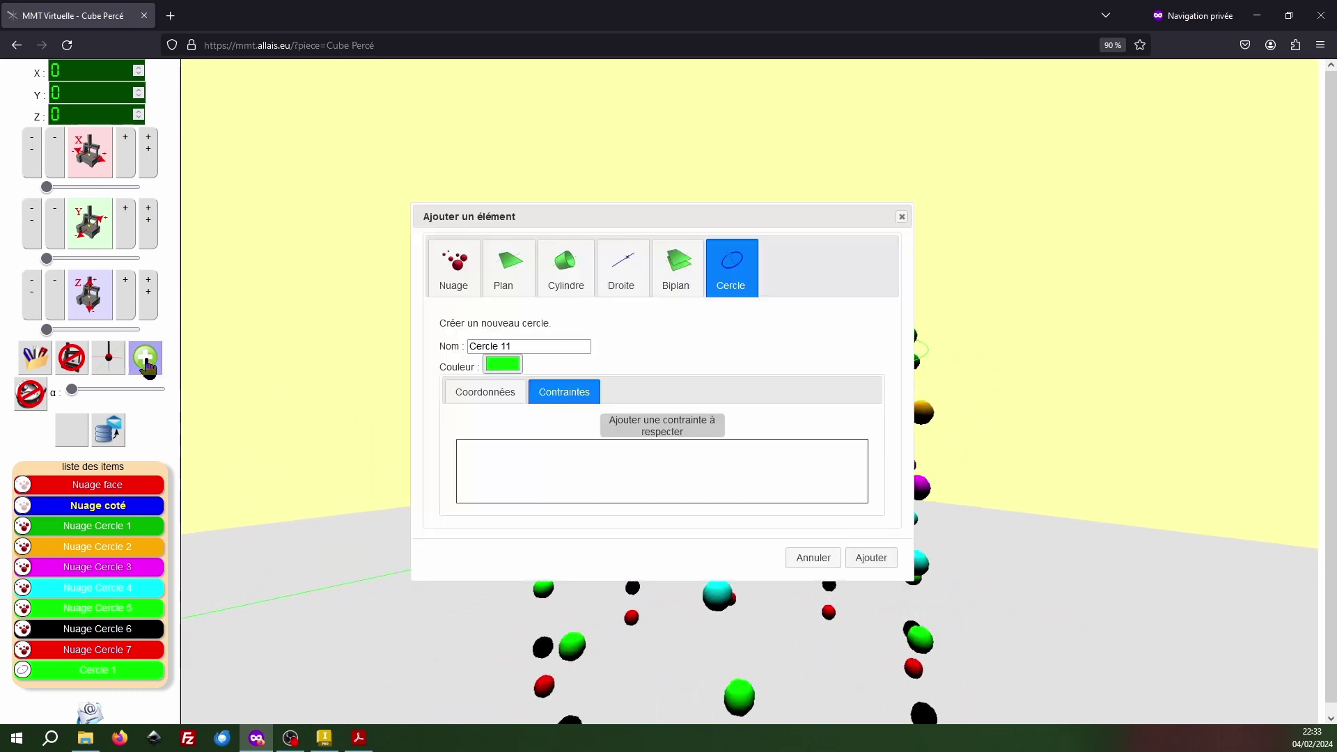
click(522, 348)
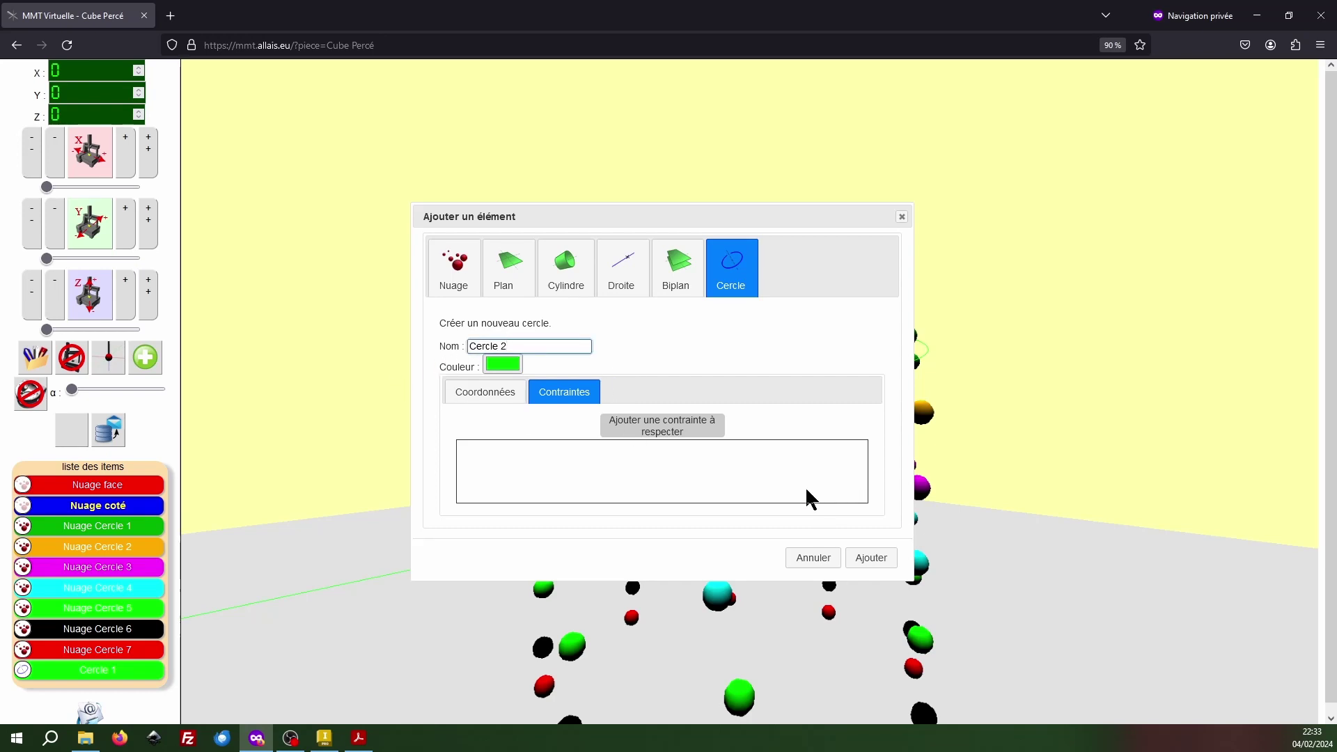
click(681, 428)
click(724, 453)
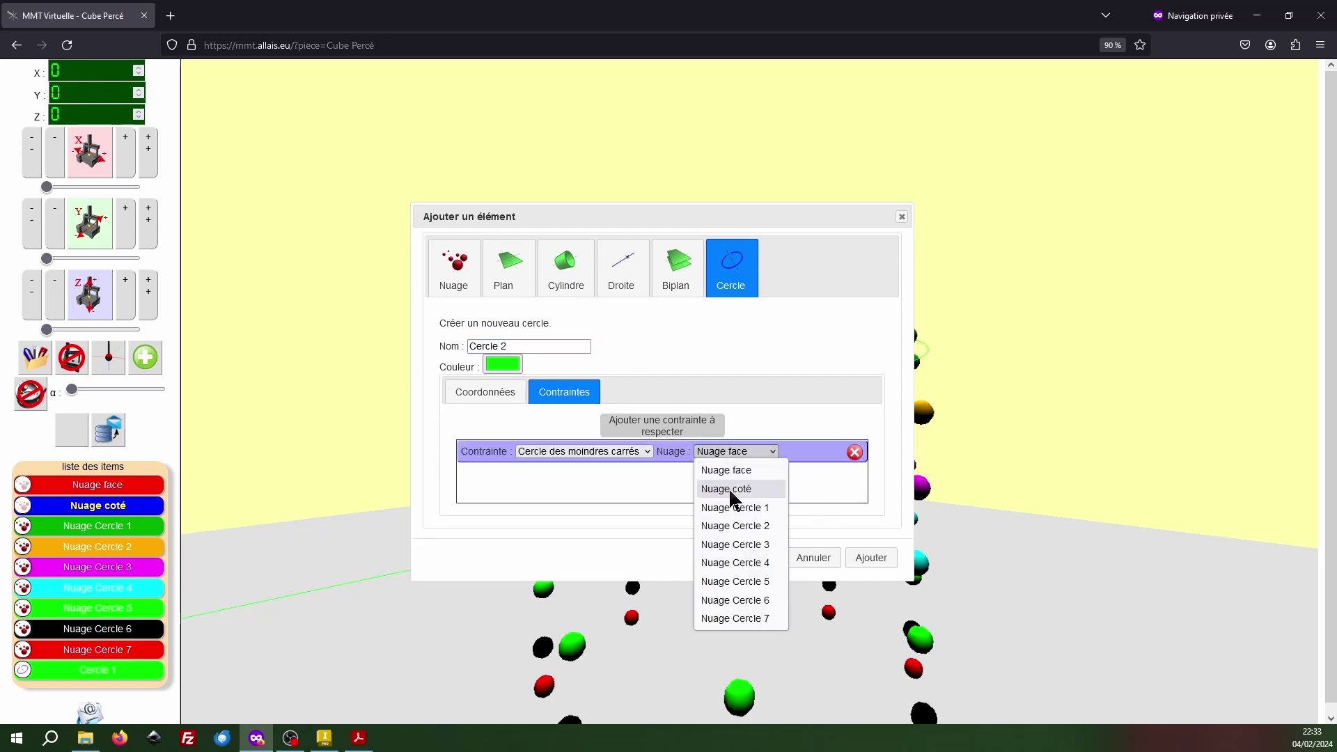
click(735, 525)
click(877, 560)
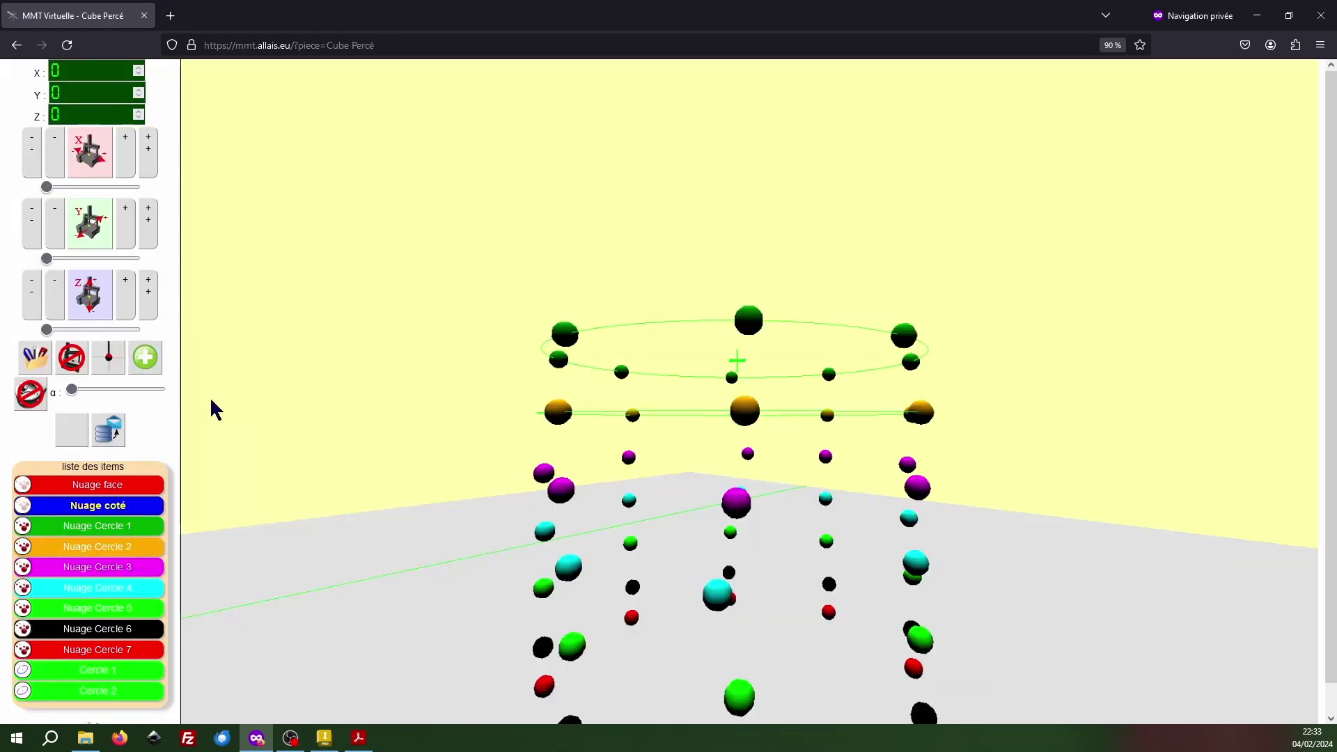
Step: Add a circle named Cercle 3 with a least-squares constraint on Nuage Cercle 3
click(146, 359)
click(529, 346)
click(662, 426)
click(736, 451)
click(735, 544)
click(872, 558)
Step: Add another circle with a least-squares constraint on Nuage Cercle 4
click(146, 358)
click(663, 426)
click(736, 452)
click(735, 563)
click(871, 558)
Step: Add another circle with a least-squares constraint on Nuage Cercle 5
click(146, 359)
click(662, 425)
click(736, 452)
click(736, 582)
click(871, 558)
Step: Add a circle named Cercle 6 with a least-squares constraint on Nuage Cercle 6
click(145, 359)
key(BackSpace)
key(BackSpace)
text(6)
click(736, 451)
click(751, 600)
click(871, 558)
Step: Add a circle named Cercle 7 with a least-squares constraint on Nuage Cercle 7
click(146, 358)
click(566, 346)
key(BackSpace)
key(BackSpace)
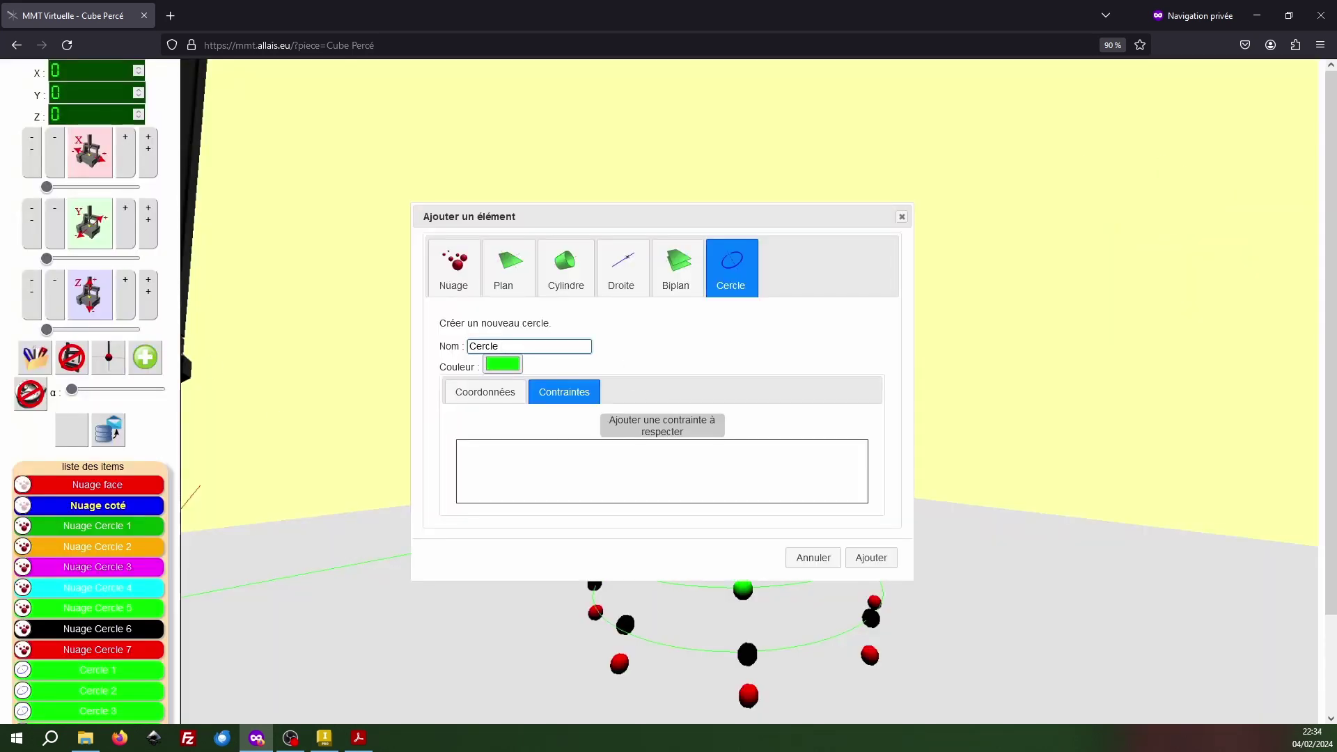
text(7)
click(662, 425)
click(736, 451)
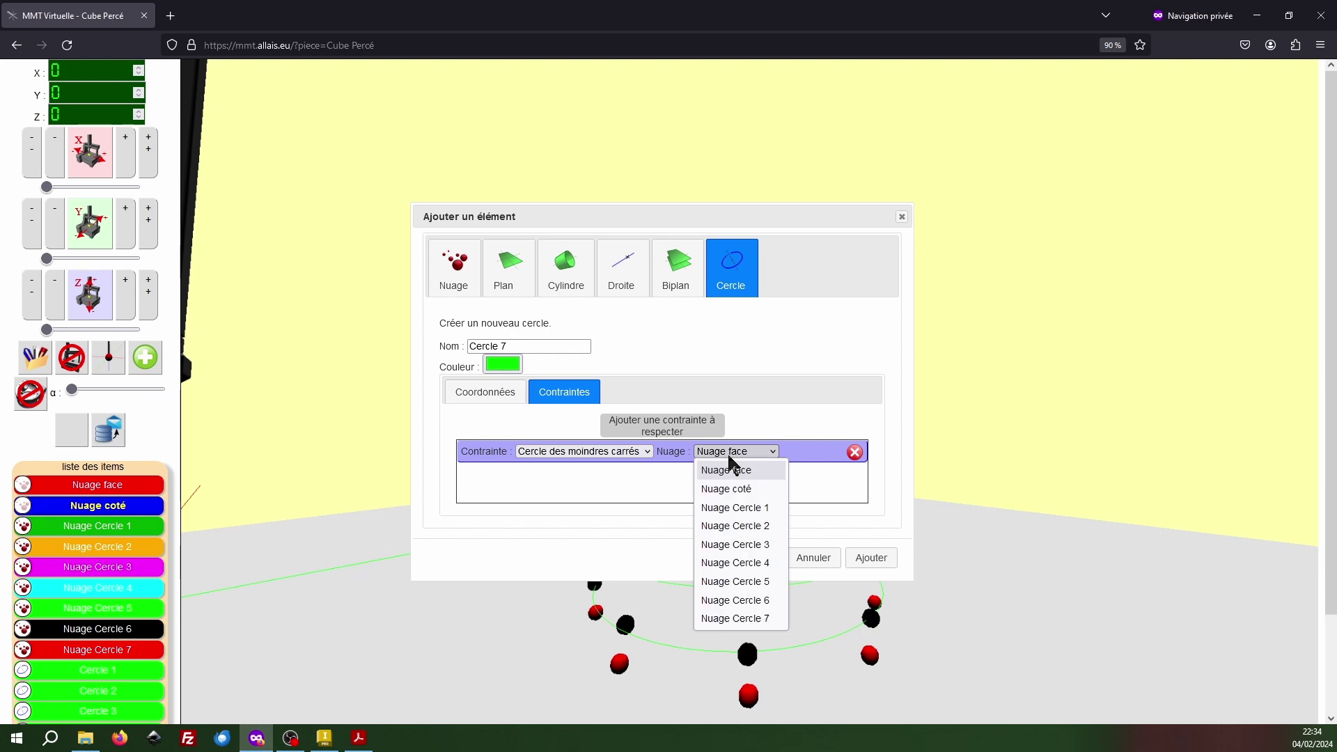
click(752, 619)
click(879, 561)
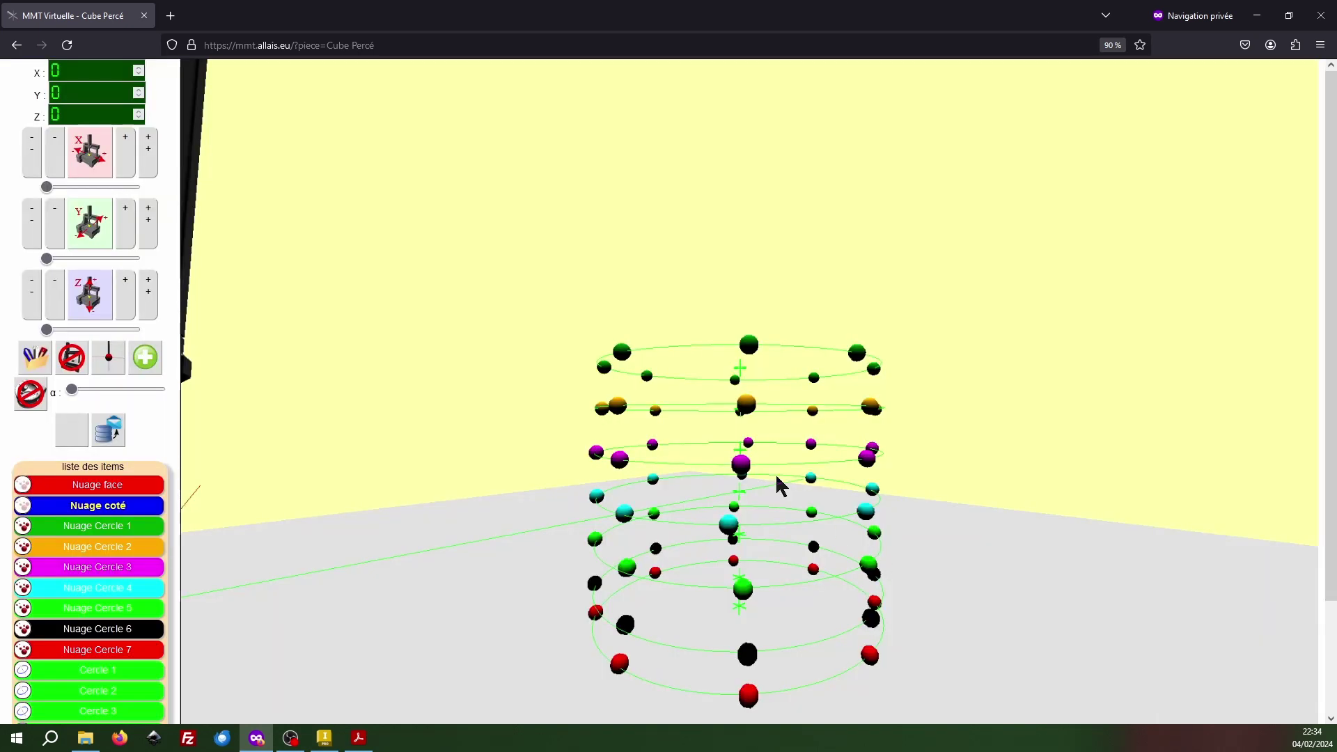
Step: Examine the seven least-squares circles and their centre points from above, from the side and up close
drag(776, 483, 716, 567)
click(31, 394)
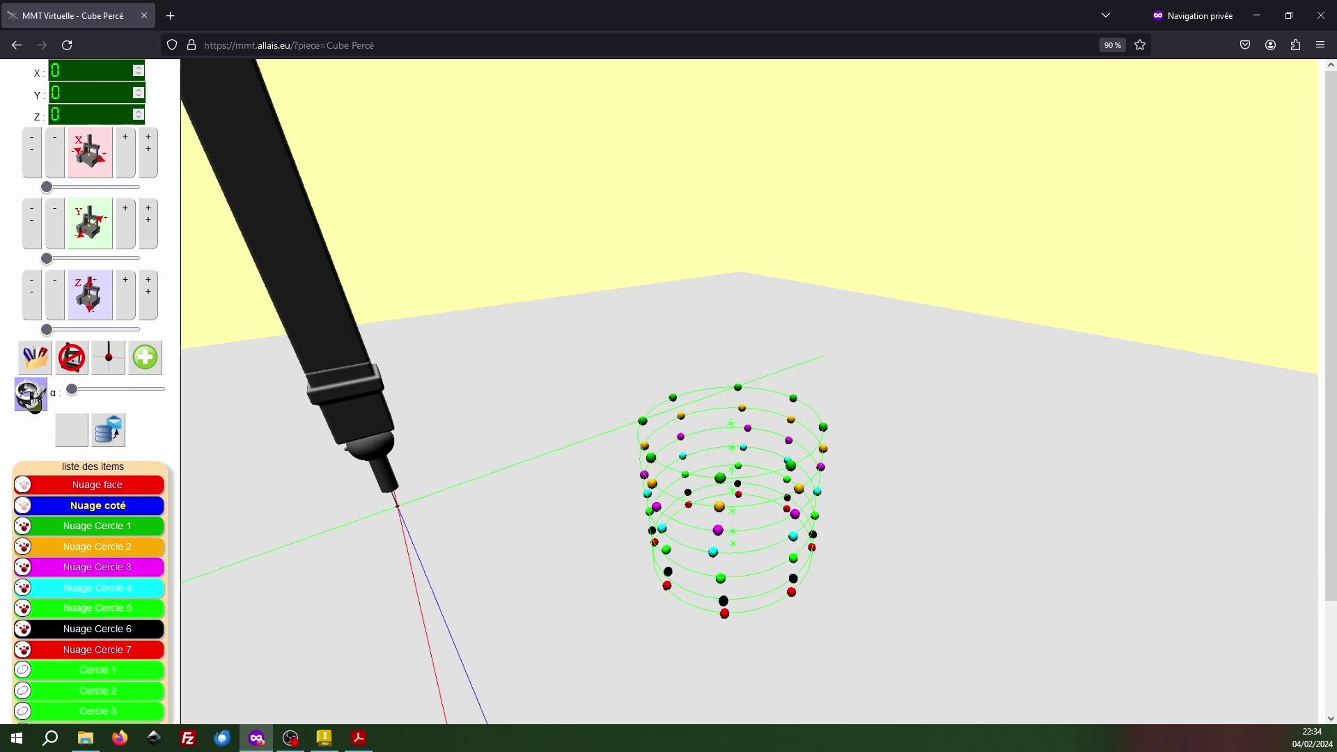
click(31, 395)
drag(816, 535, 749, 404)
scroll(739, 418, up, 5)
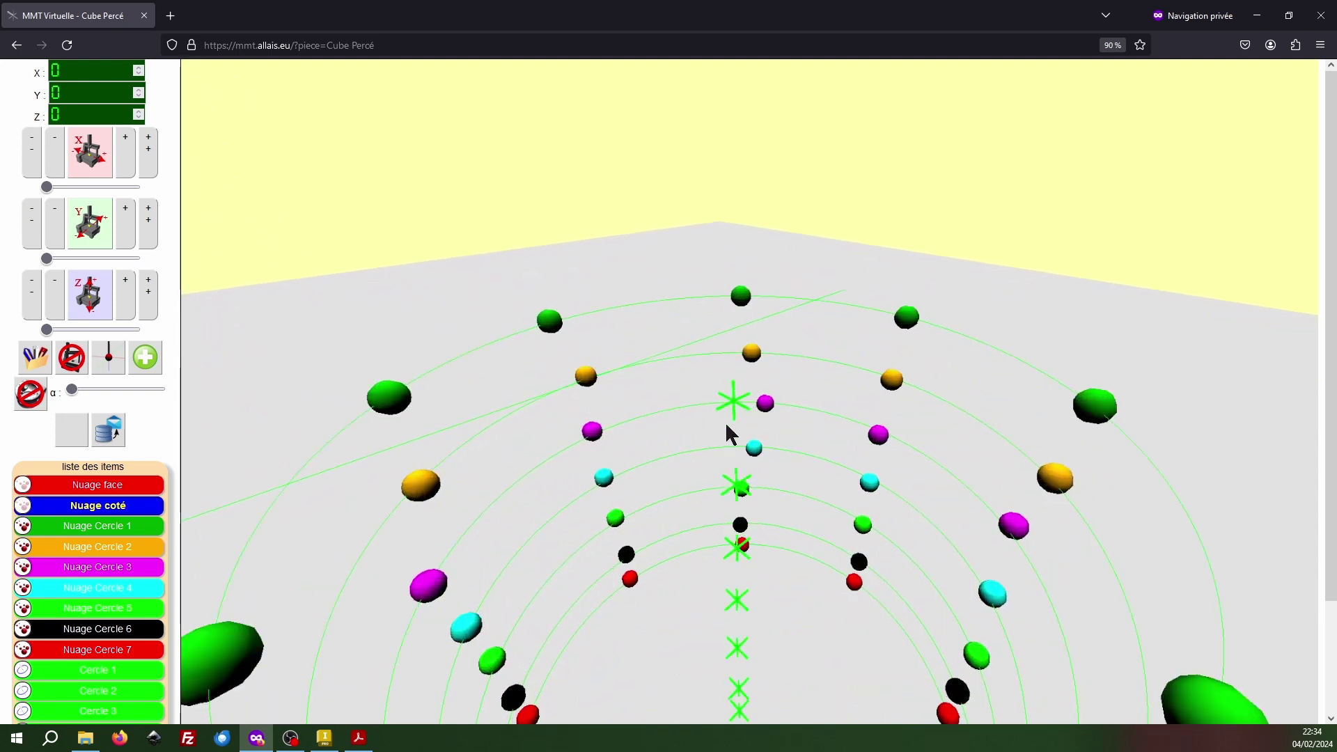
scroll(725, 421, down, 6)
drag(743, 460, 795, 460)
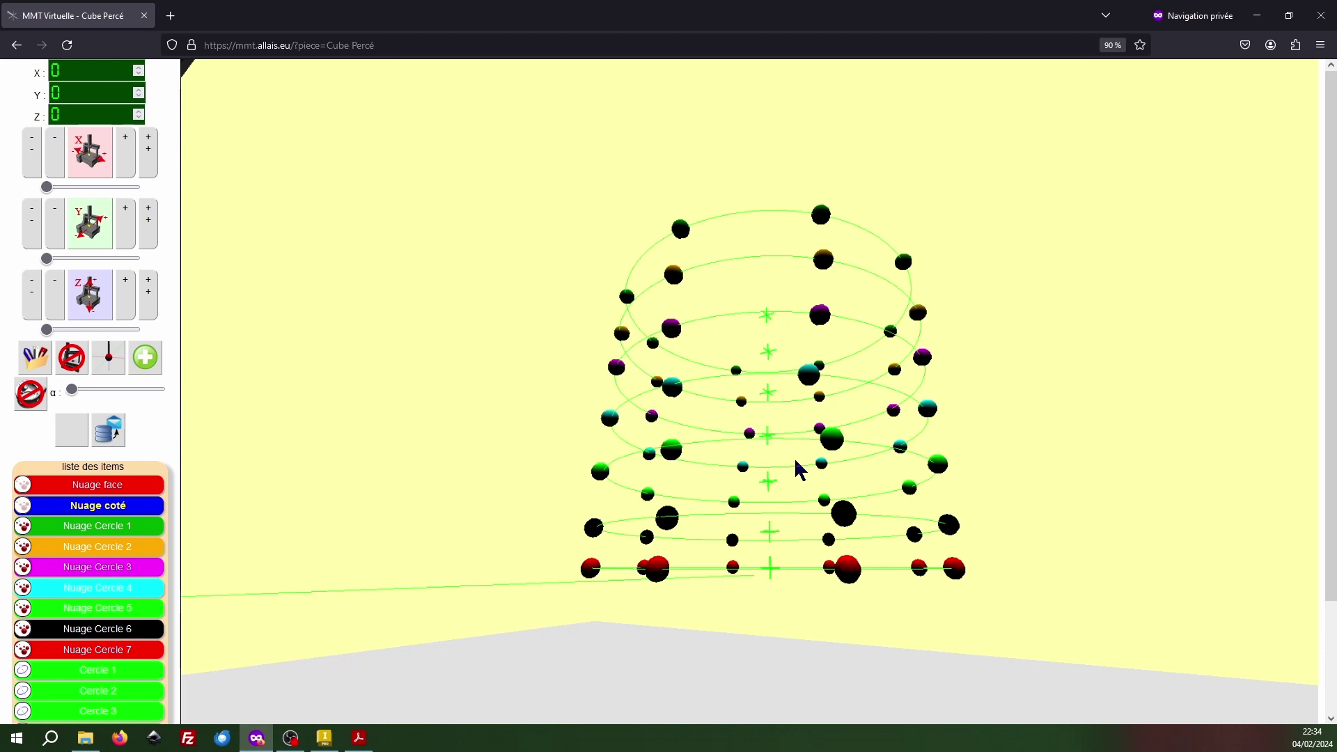
scroll(796, 461, down, 3)
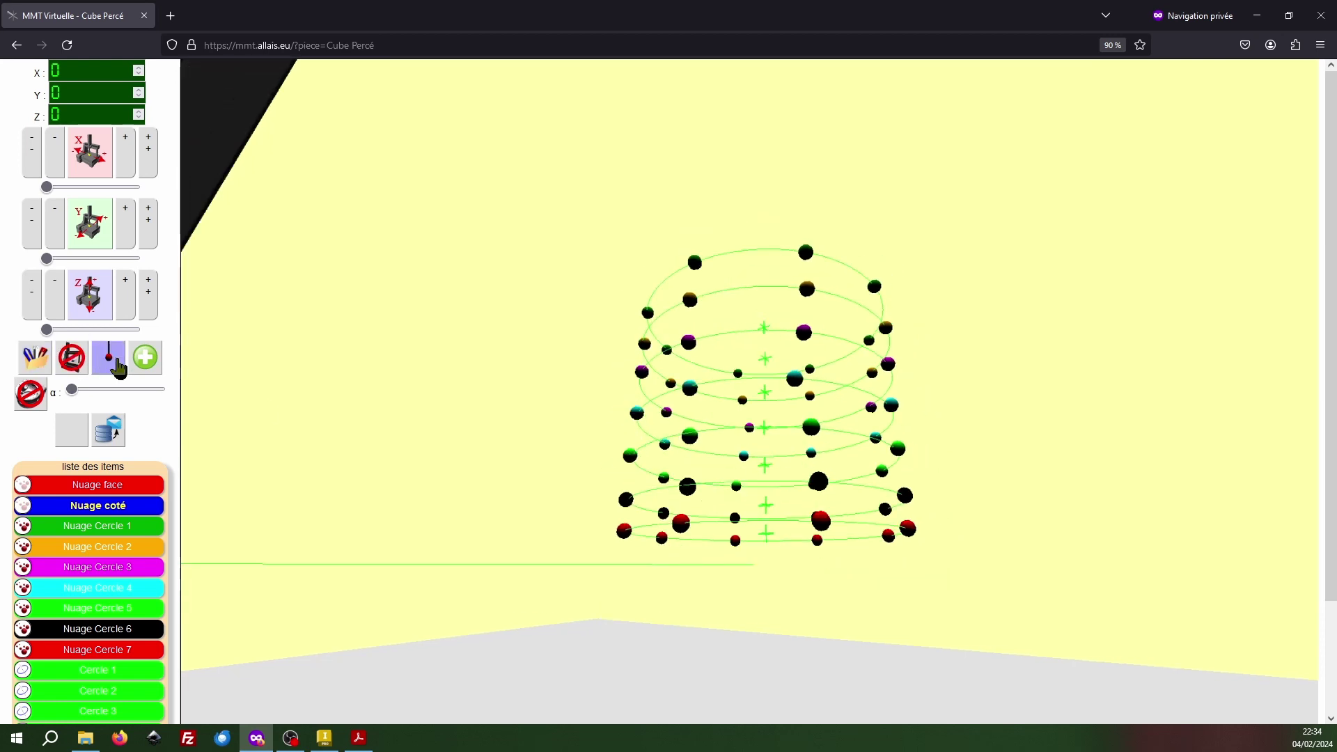
Step: Set up a new merged cloud named ET with Cercle 1 as its first source, marked for deletion after merging
click(145, 357)
click(453, 273)
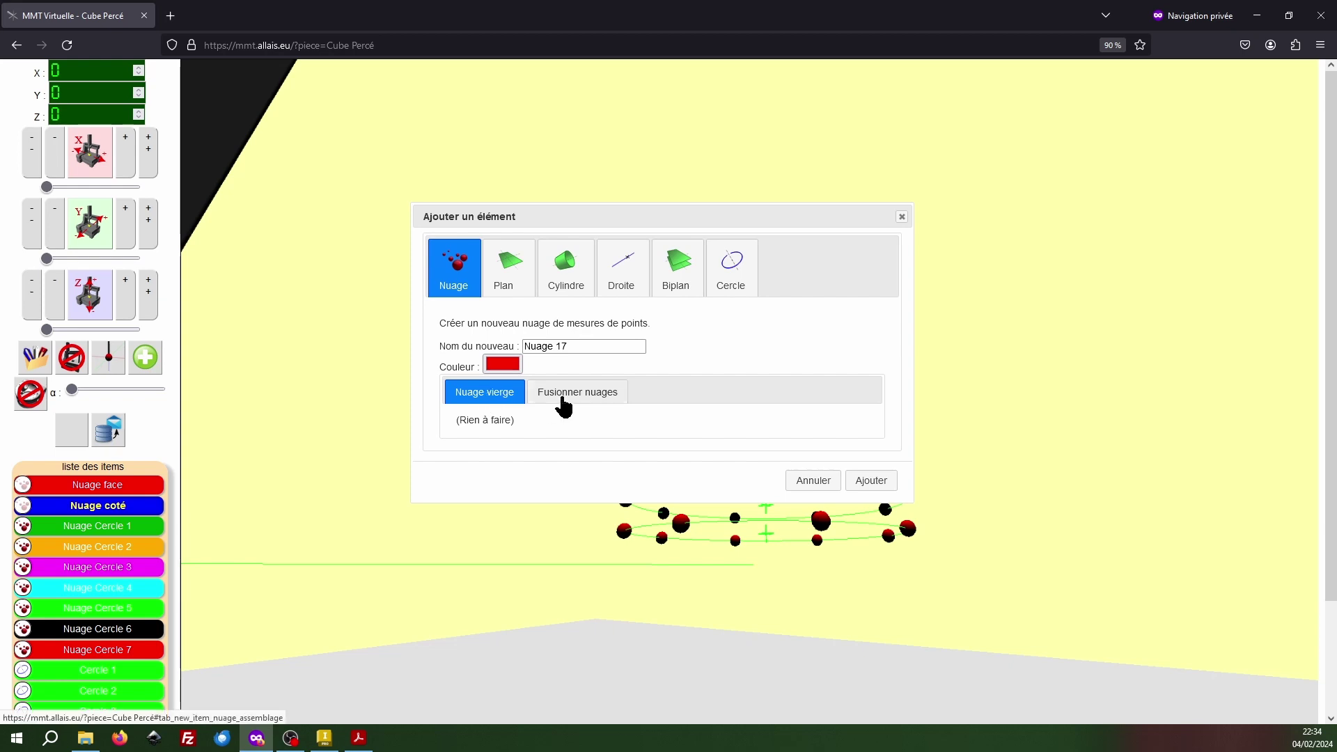
click(596, 394)
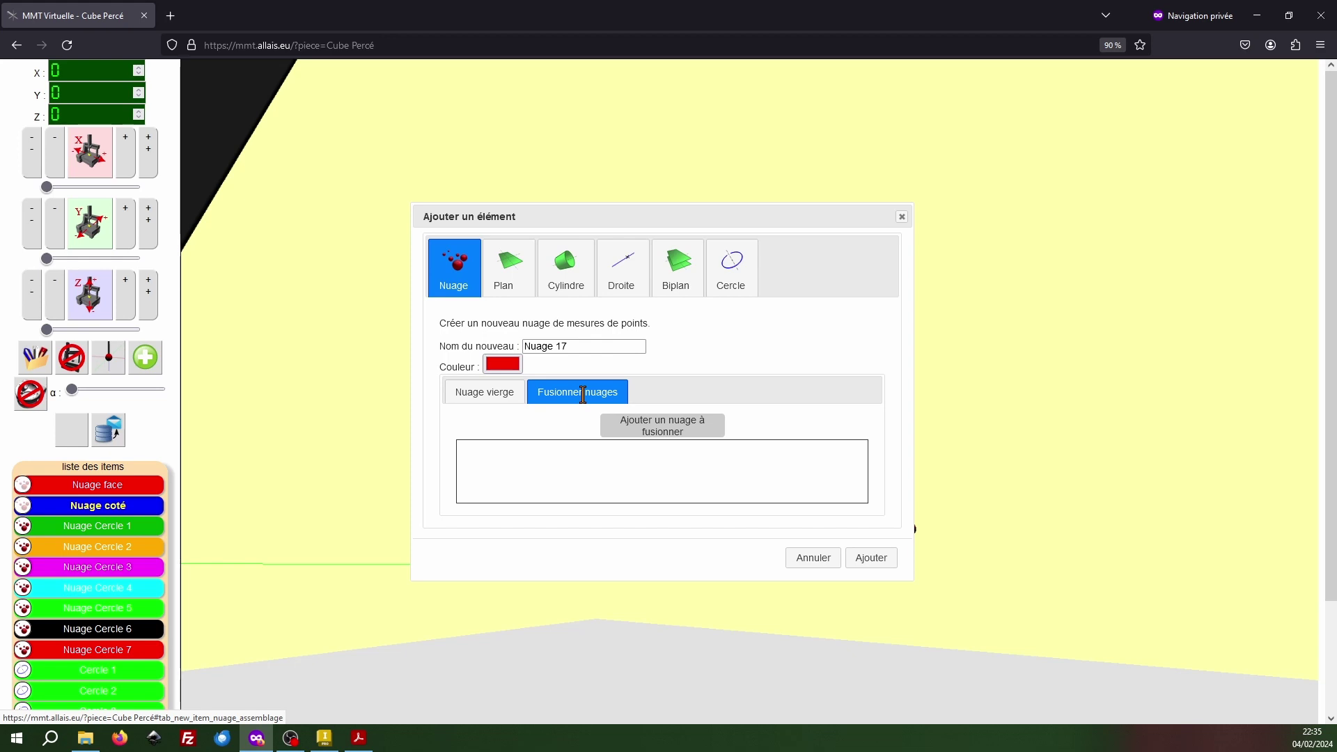
click(641, 431)
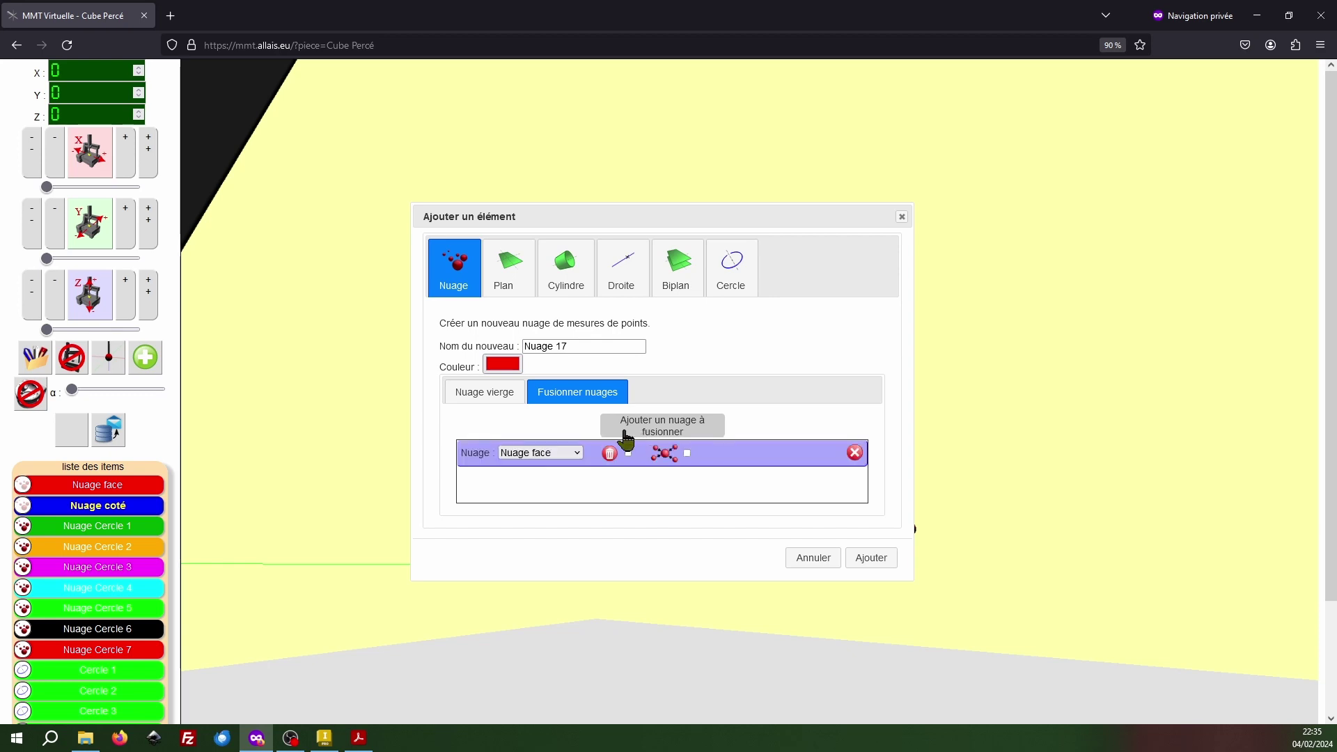
click(540, 454)
click(536, 321)
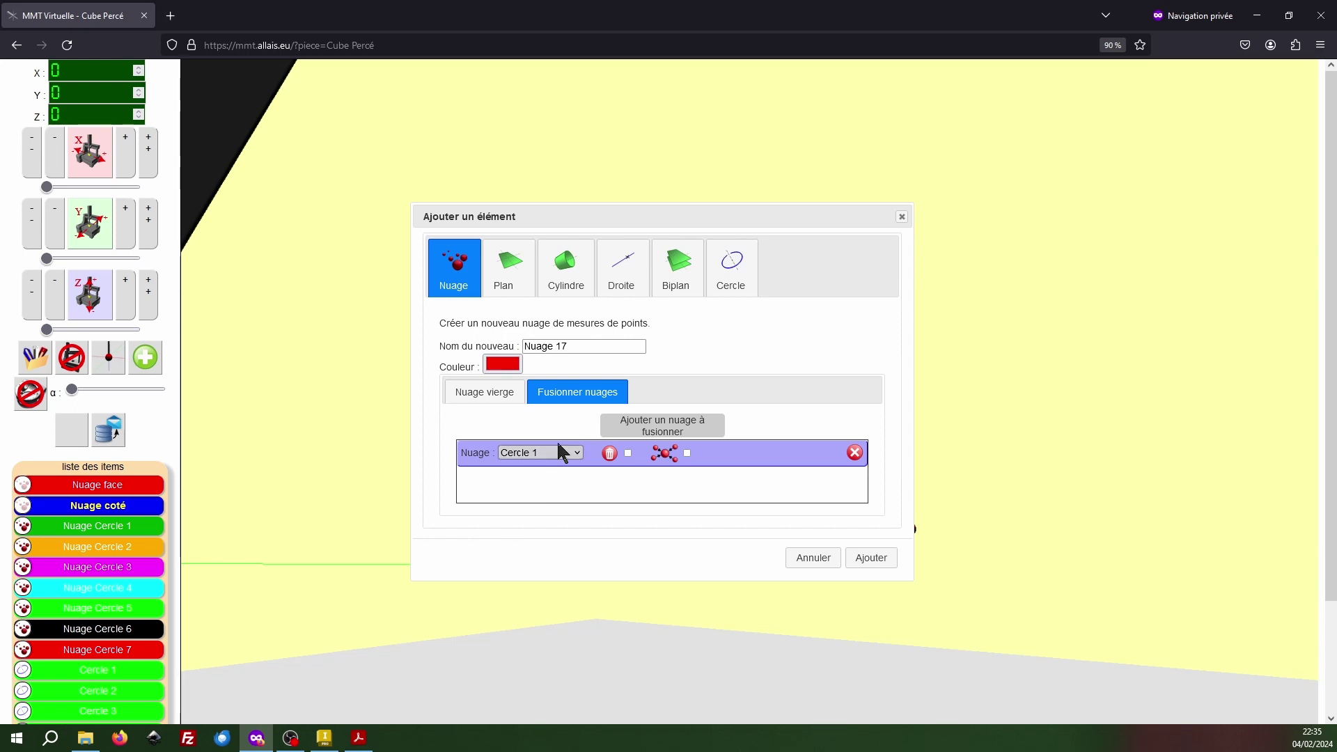
triple_click(582, 348)
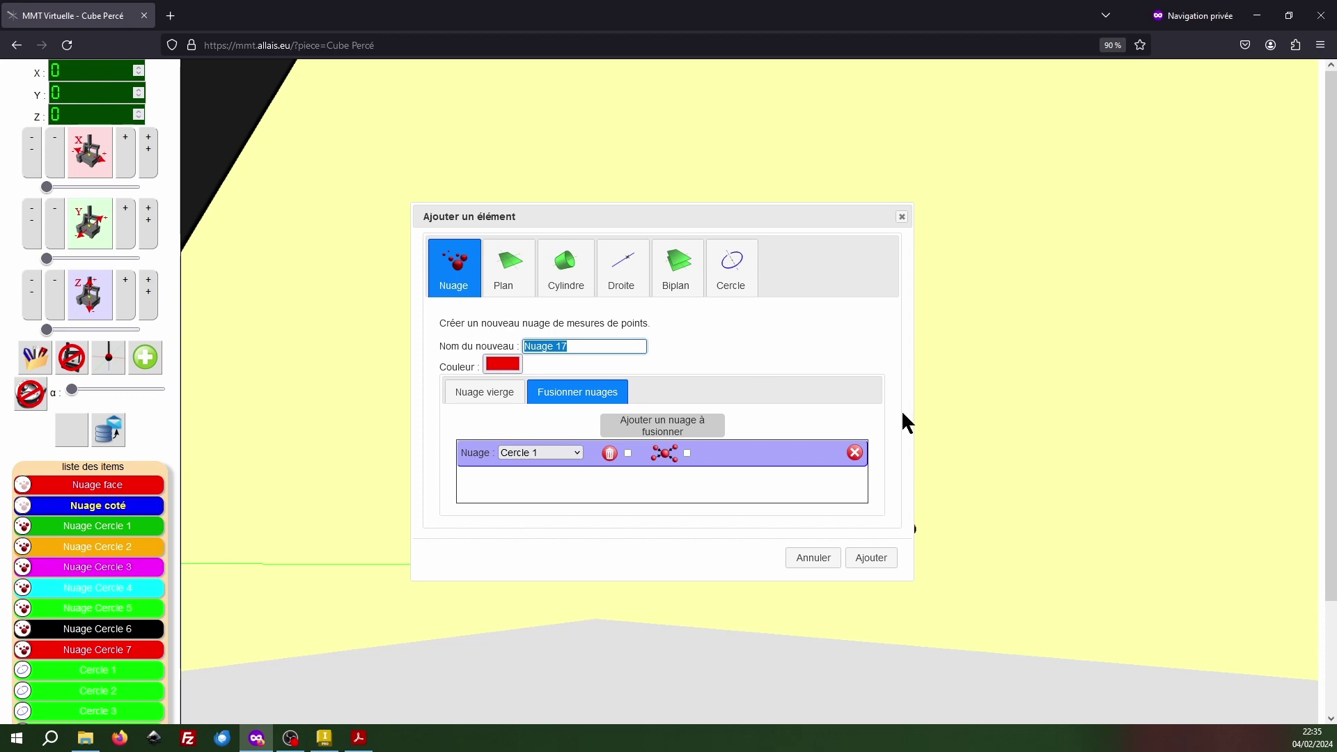
text(ET)
click(629, 453)
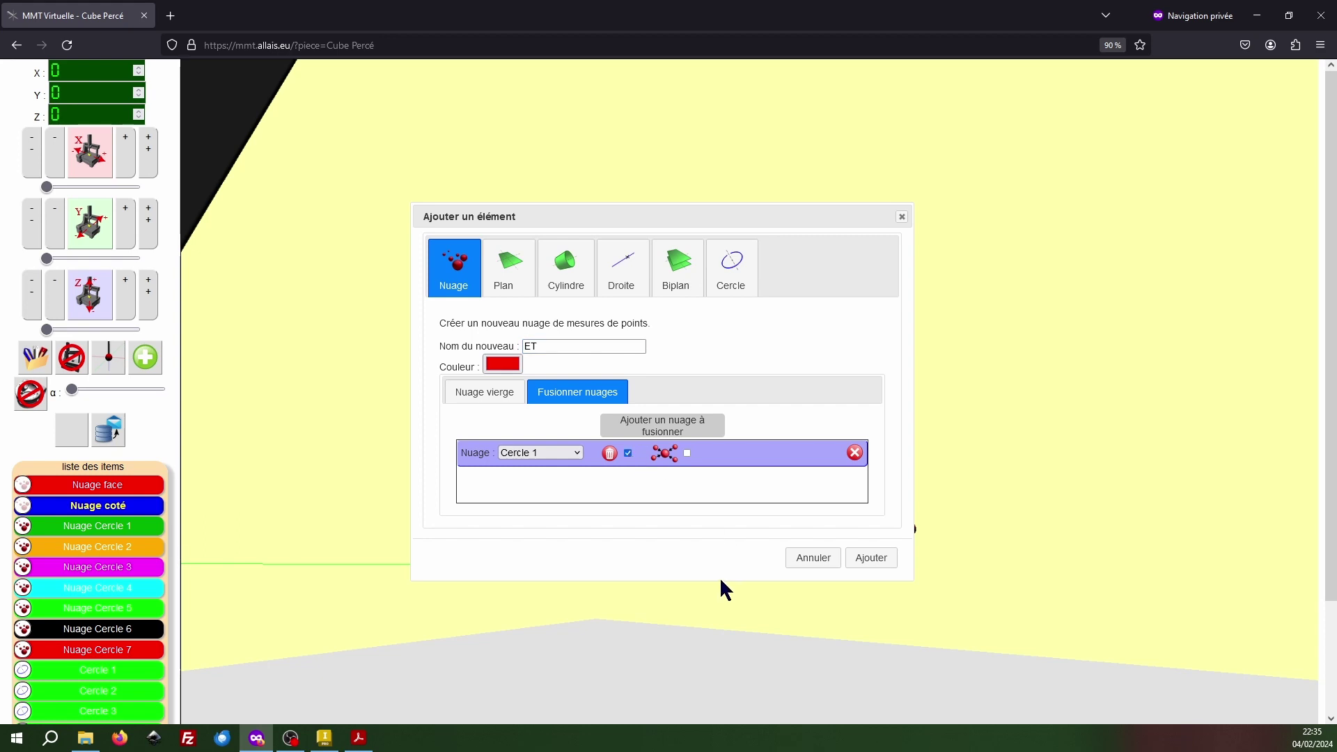
Step: Enlarge the element creation dialog and add six more source entries to the ET merge
drag(714, 580, 725, 662)
drag(702, 217, 723, 127)
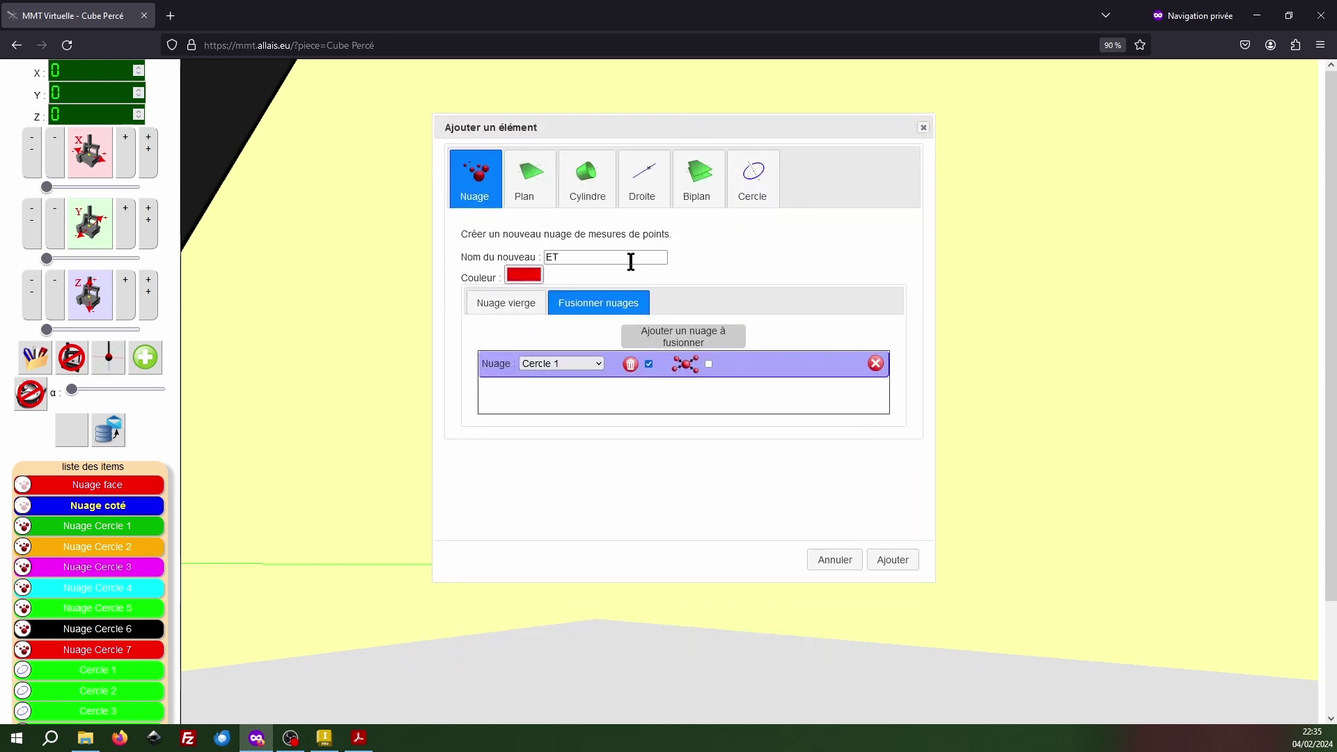
click(679, 340)
click(679, 340)
click(679, 339)
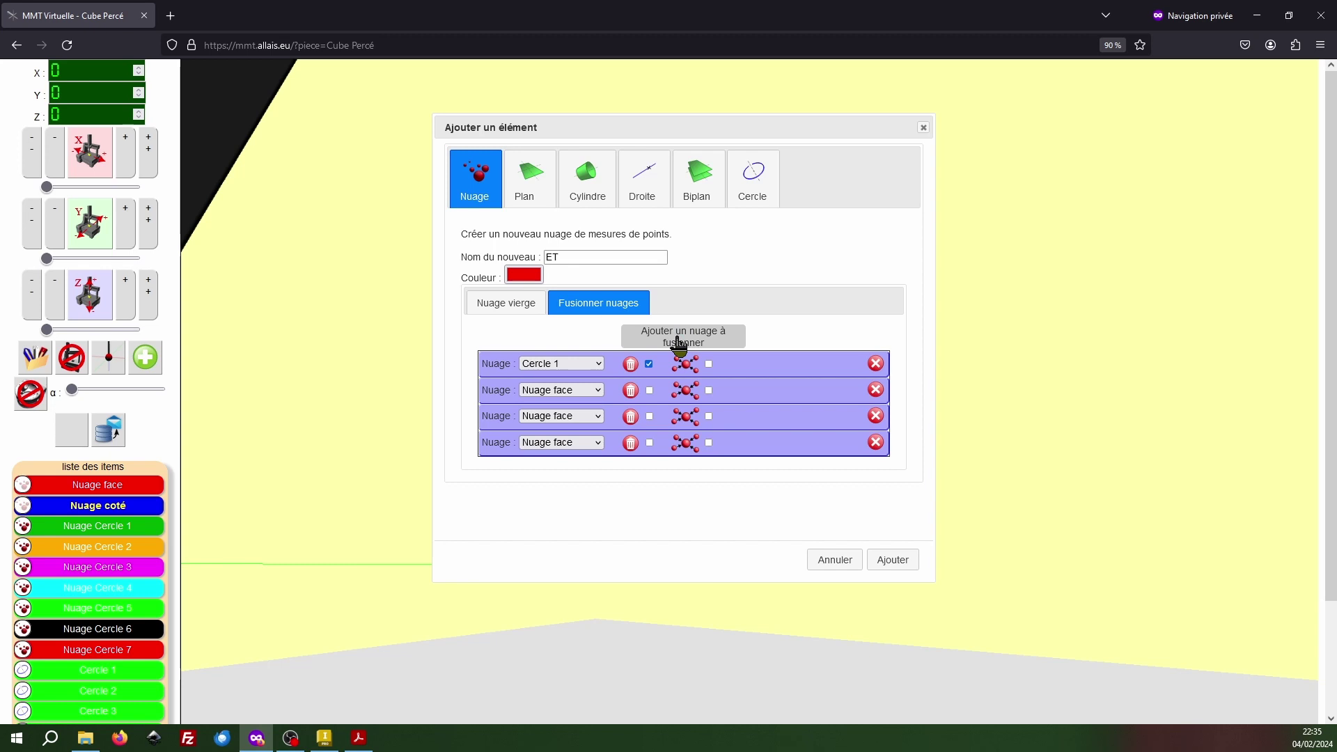
click(678, 339)
click(680, 340)
click(679, 340)
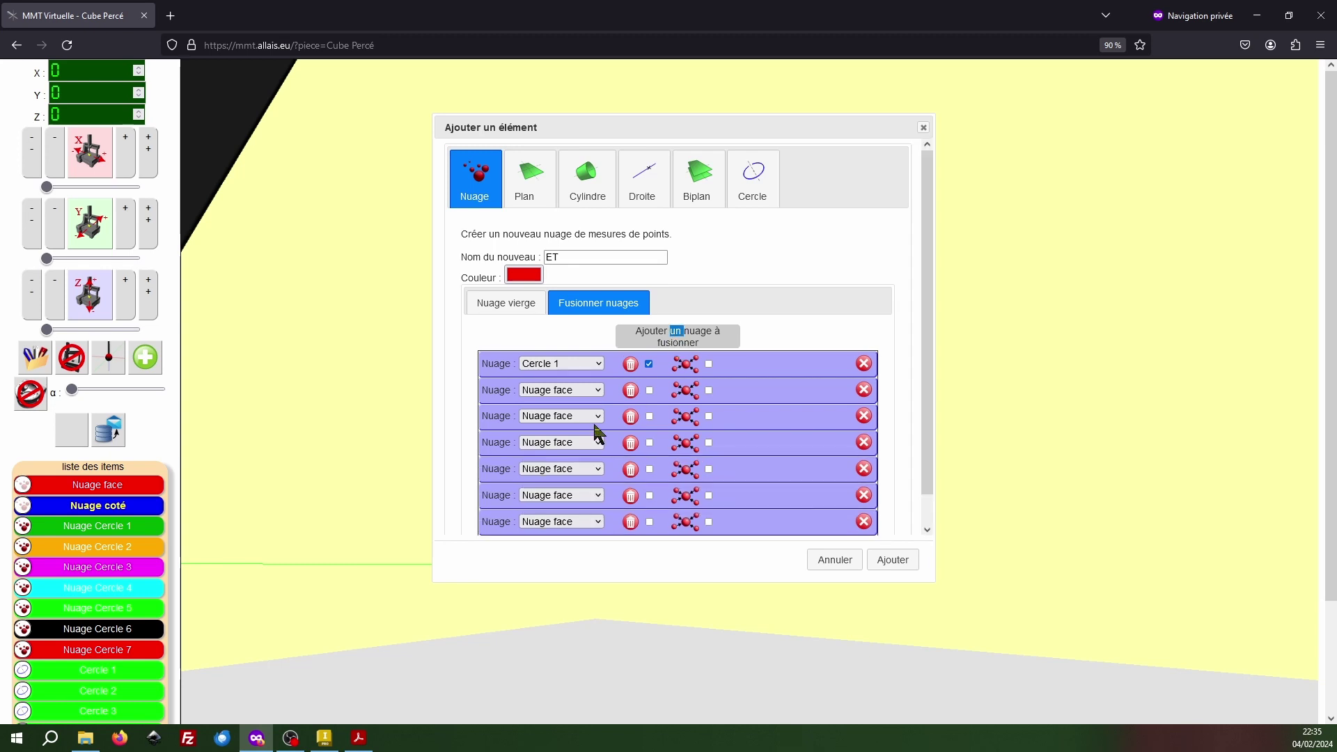
Step: Assign Cercle 2, Cercle 3, Cercle 4, Cercle 5, Cercle 6 and Cercle 7 to the six remaining merge entries in order
click(575, 396)
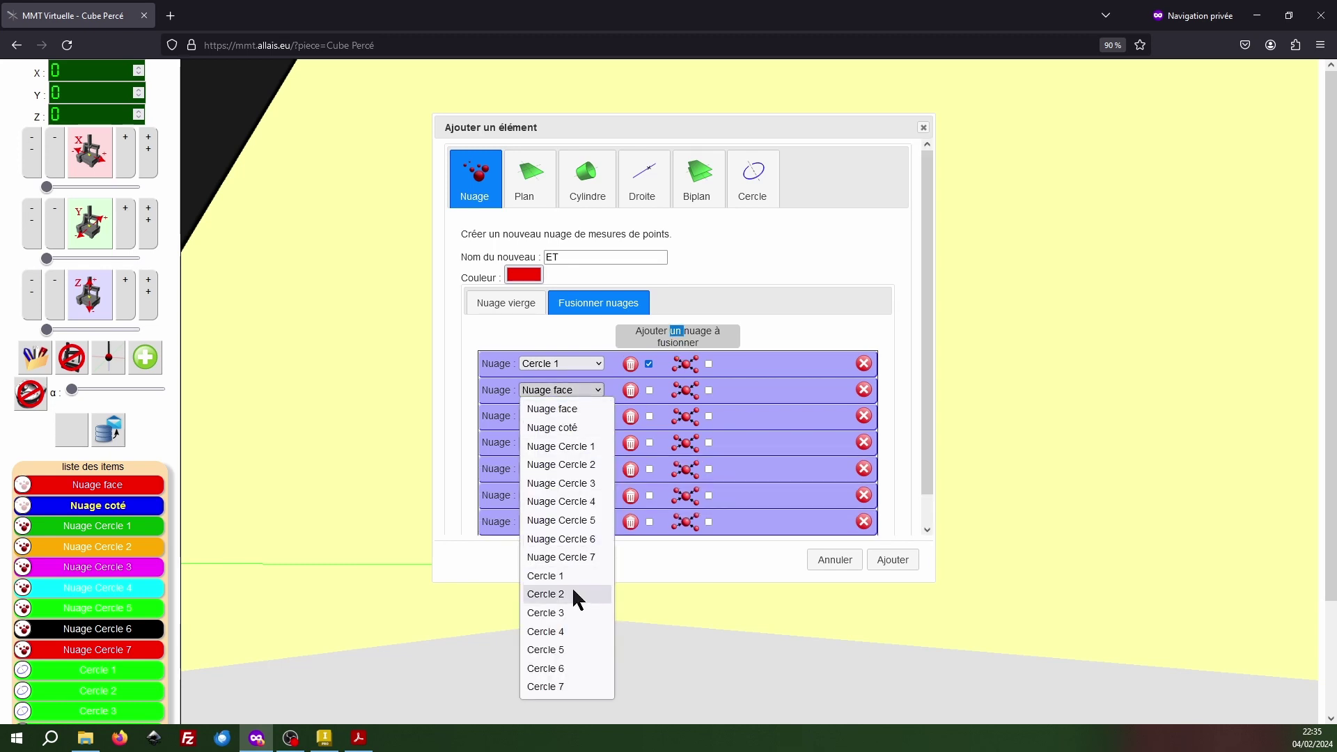
click(572, 588)
click(568, 418)
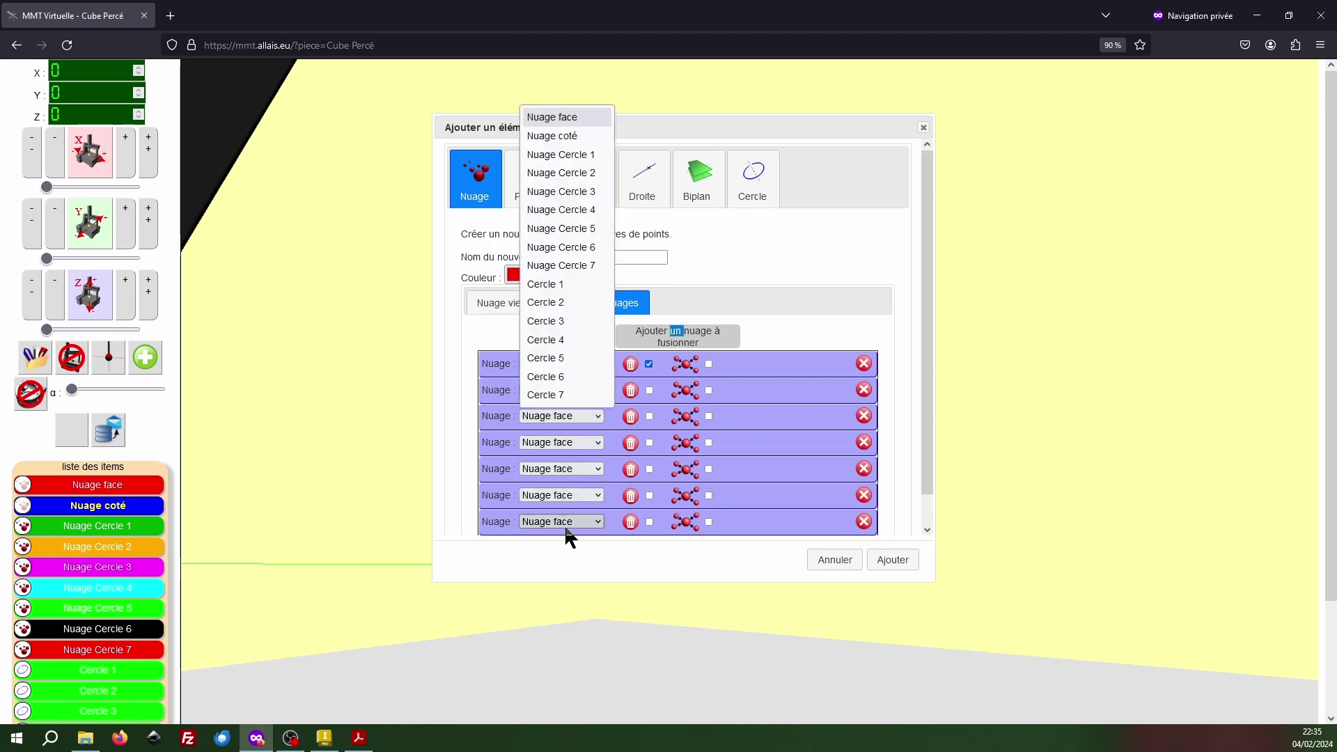
click(561, 321)
click(569, 449)
click(562, 365)
click(563, 468)
click(562, 411)
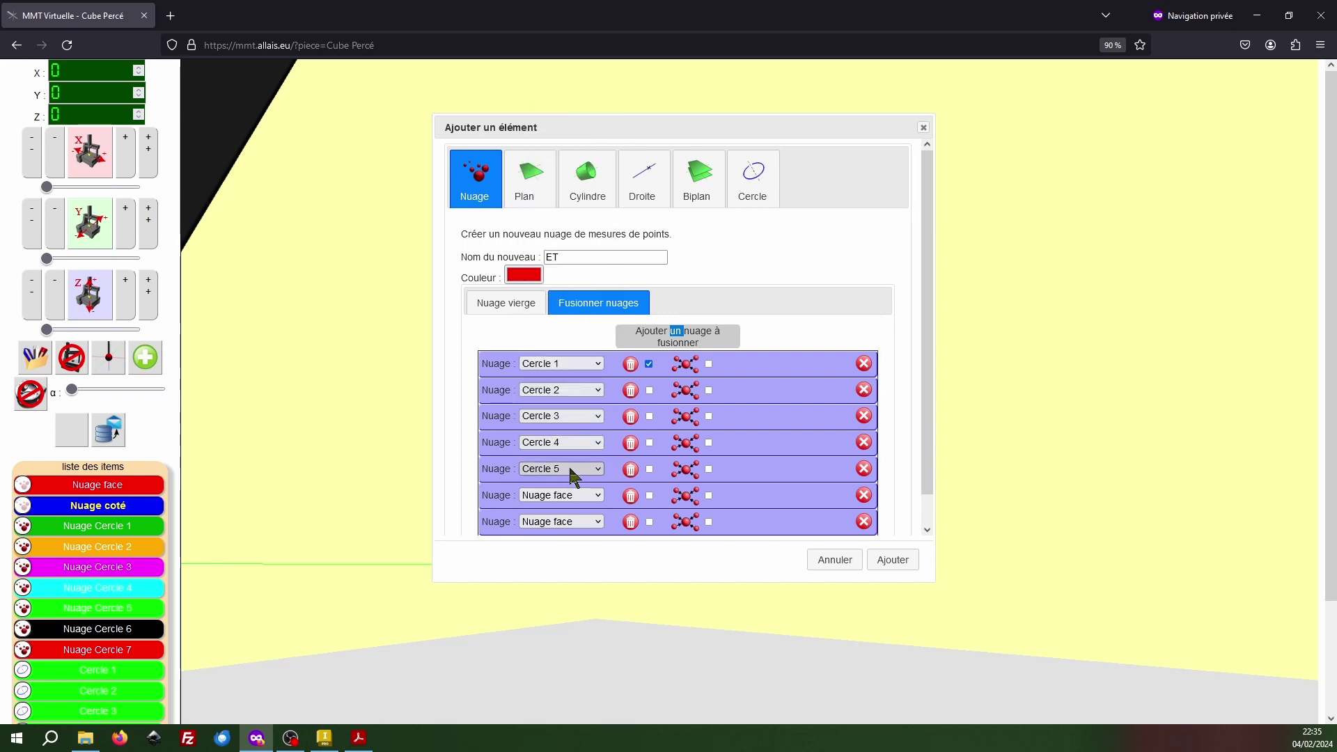
click(569, 496)
click(564, 455)
click(568, 522)
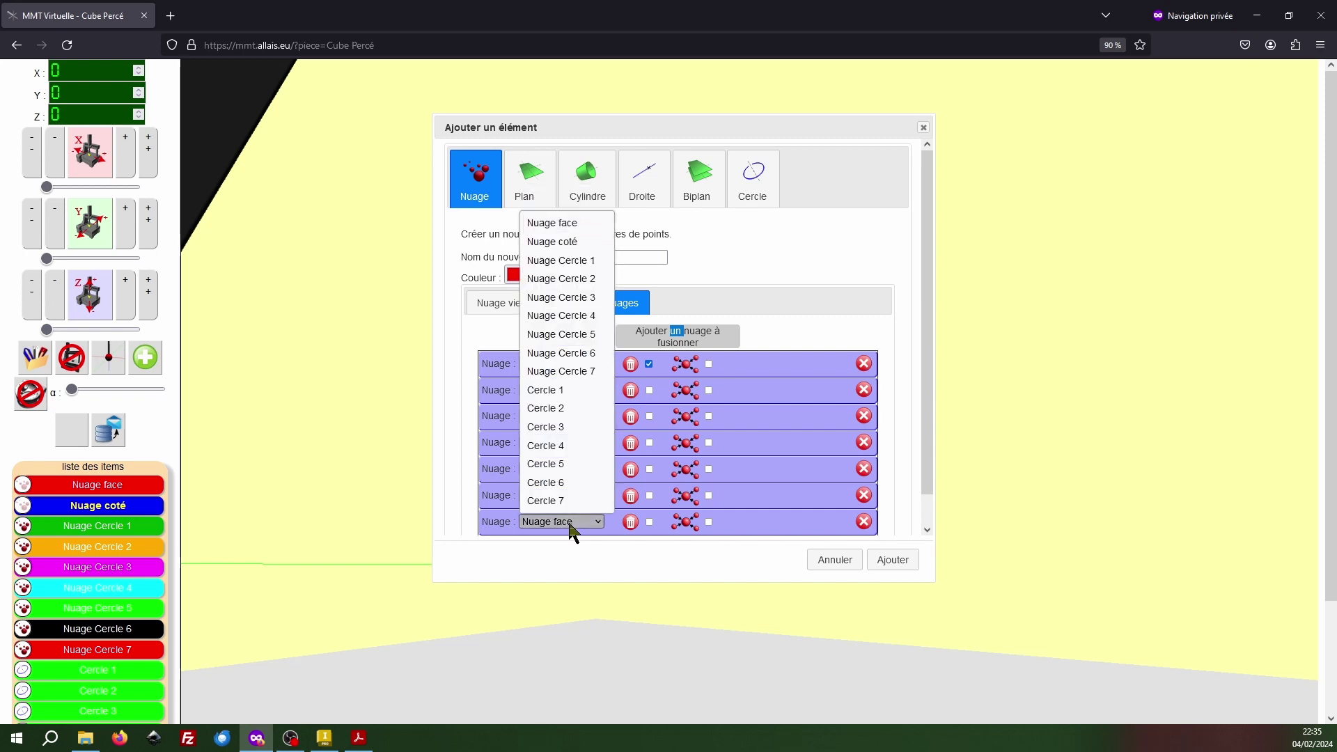
click(566, 500)
Step: Mark Cercle 2 to Cercle 7 for deletion after merging and create the ET cloud
click(649, 522)
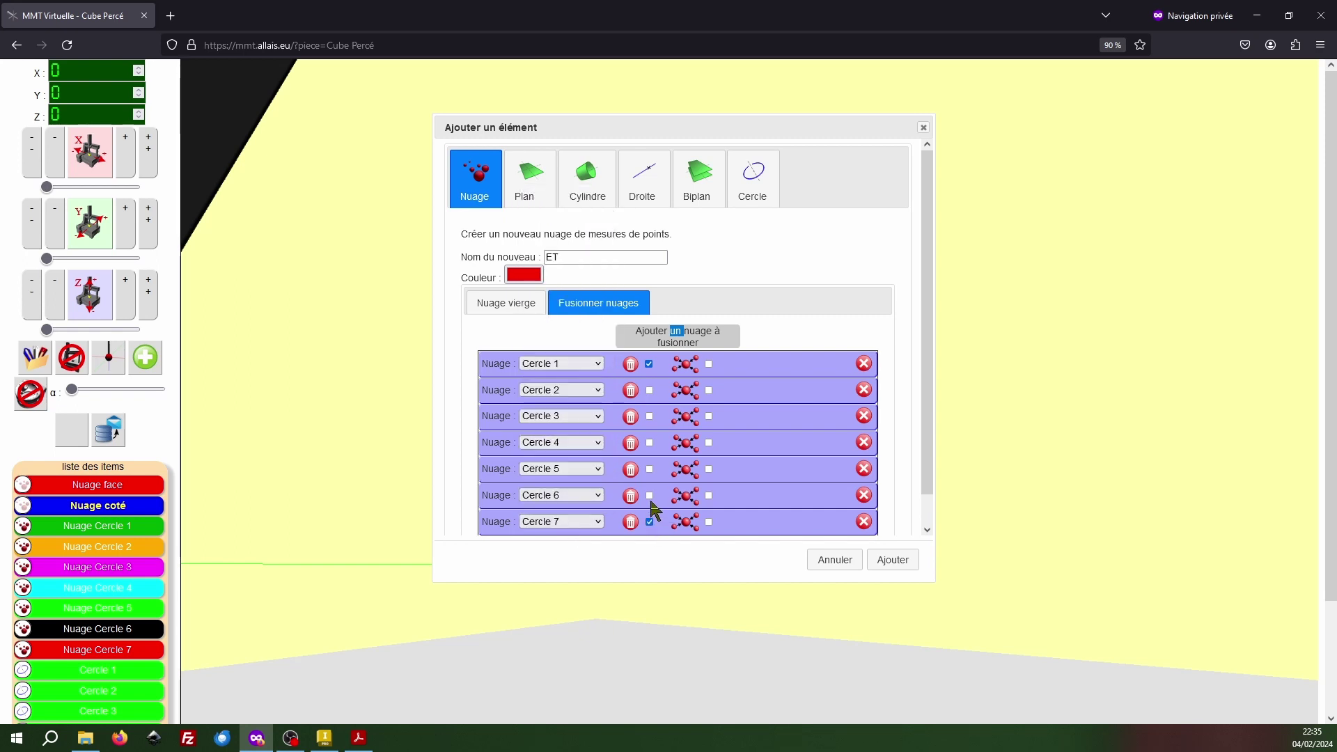
click(651, 442)
click(650, 416)
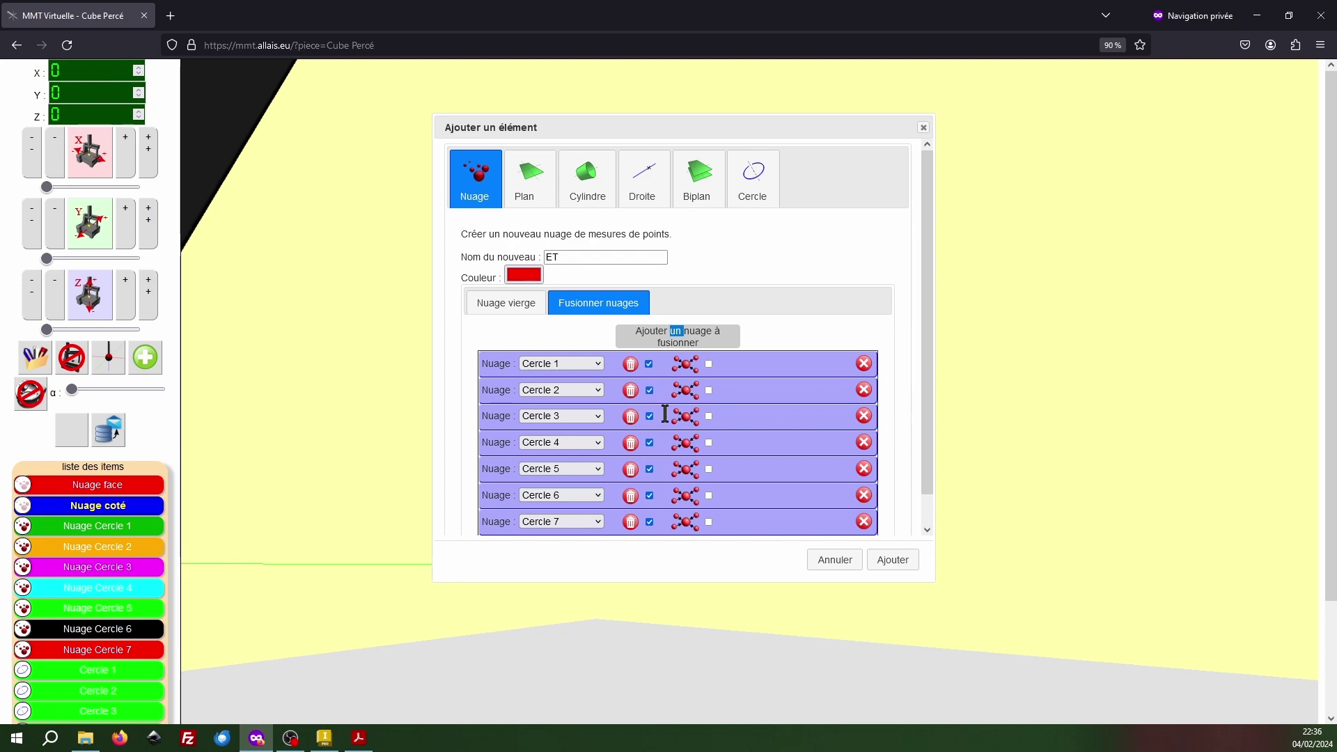
click(895, 561)
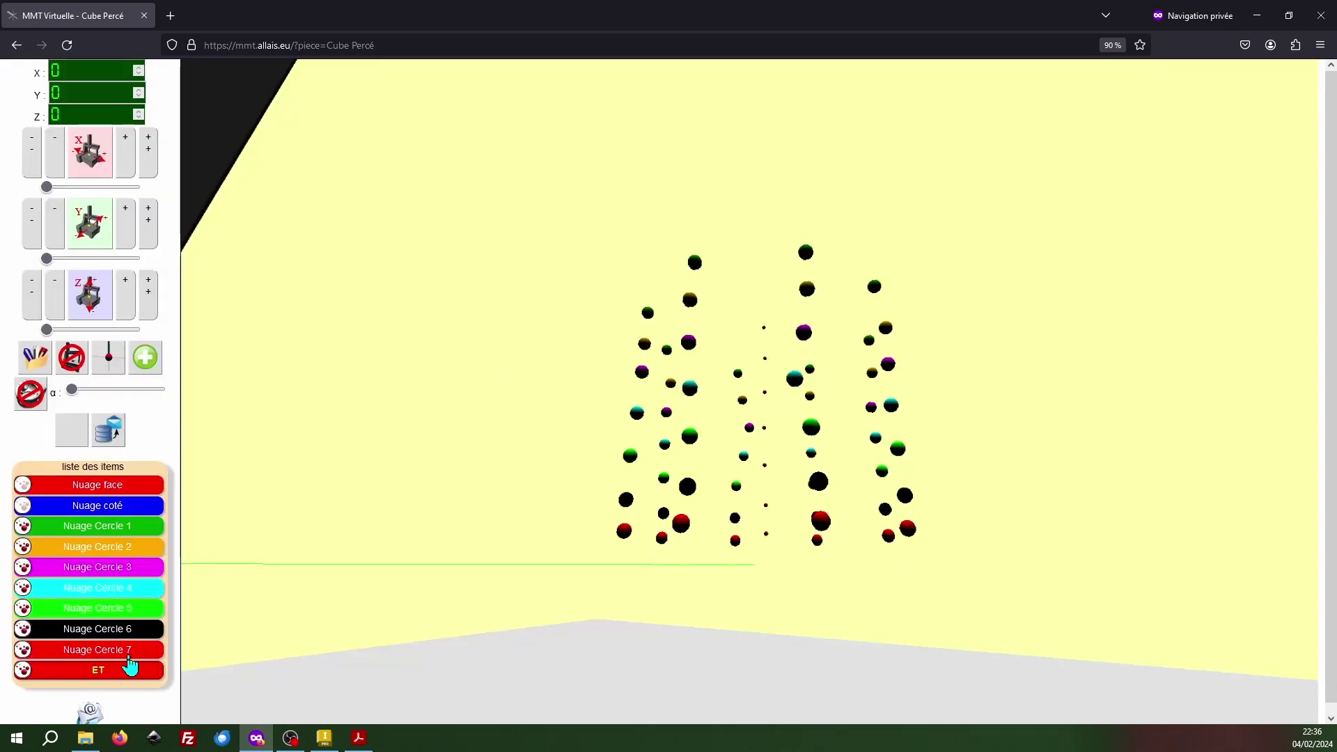
Step: Enlarge the points of the ET cloud and display the part semi-transparent around them
click(129, 670)
drag(83, 710, 159, 712)
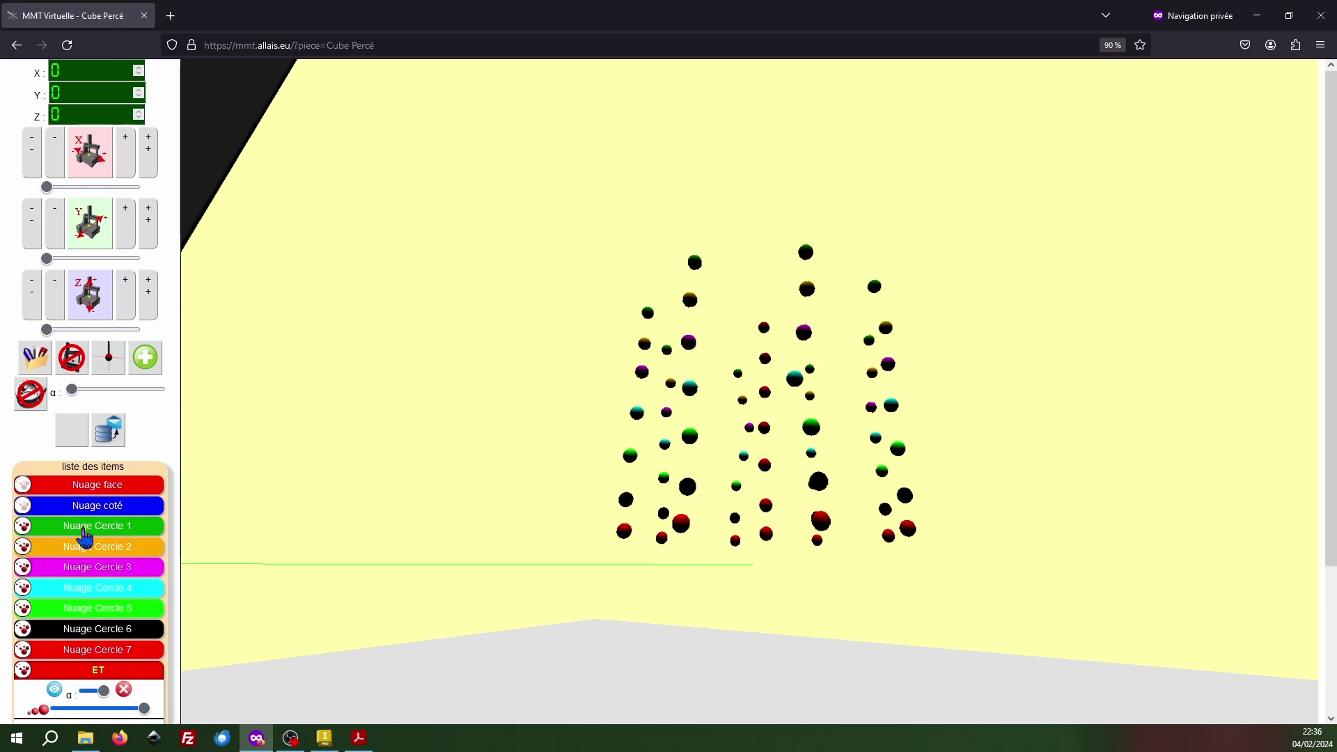
drag(813, 361, 805, 418)
click(72, 358)
click(72, 358)
drag(758, 432, 328, 370)
drag(159, 389, 133, 388)
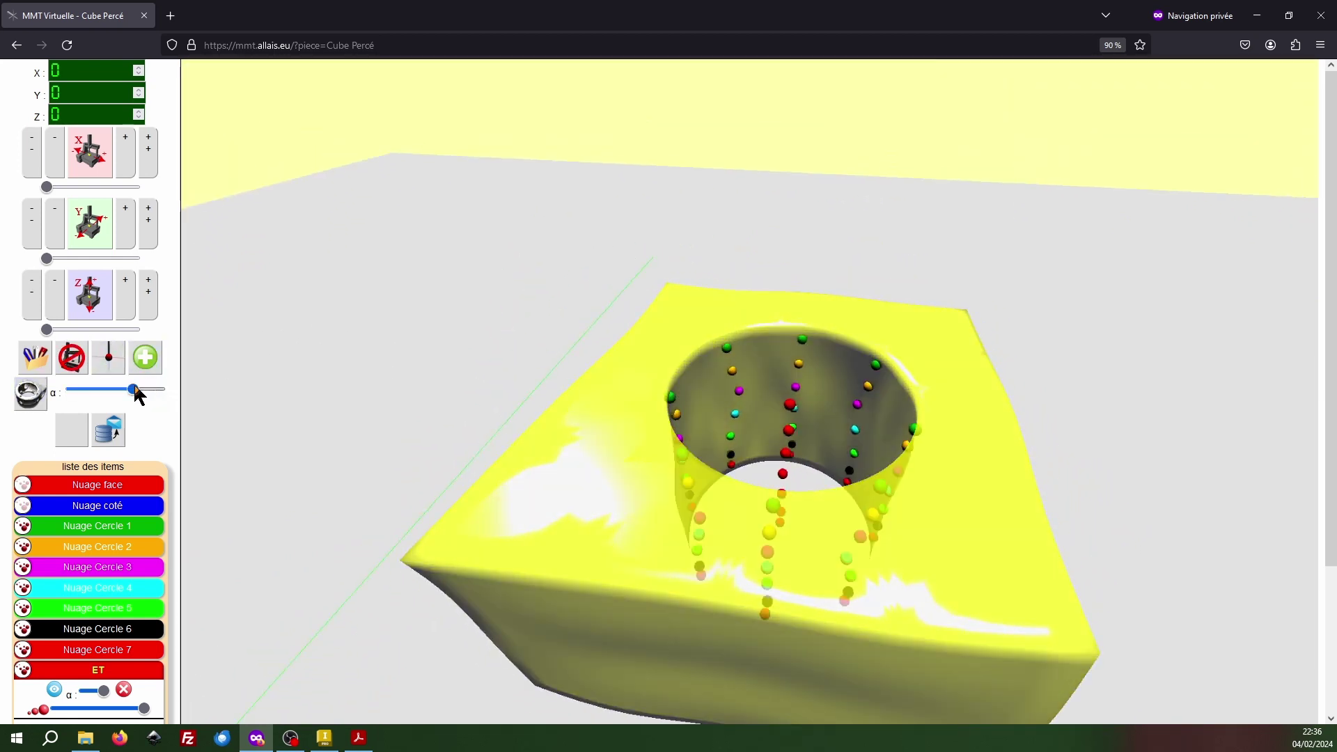
mouse_move(708, 504)
mouse_down()
mouse_move(653, 427)
mouse_move(573, 419)
mouse_move(628, 438)
mouse_move(691, 491)
mouse_up()
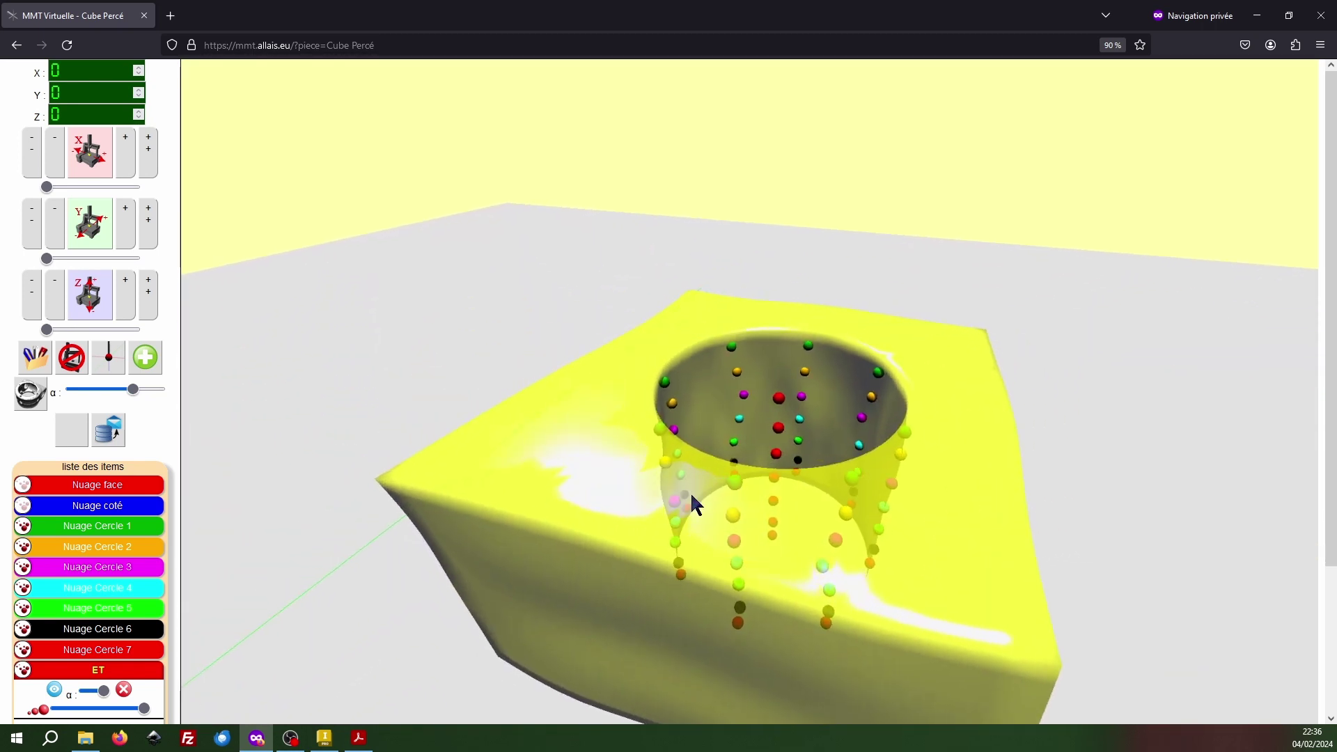
Step: Hide the seven hole clouds, Nuage Cercle 1 to Nuage Cercle 7, so only the ET points stay displayed
click(64, 526)
click(63, 527)
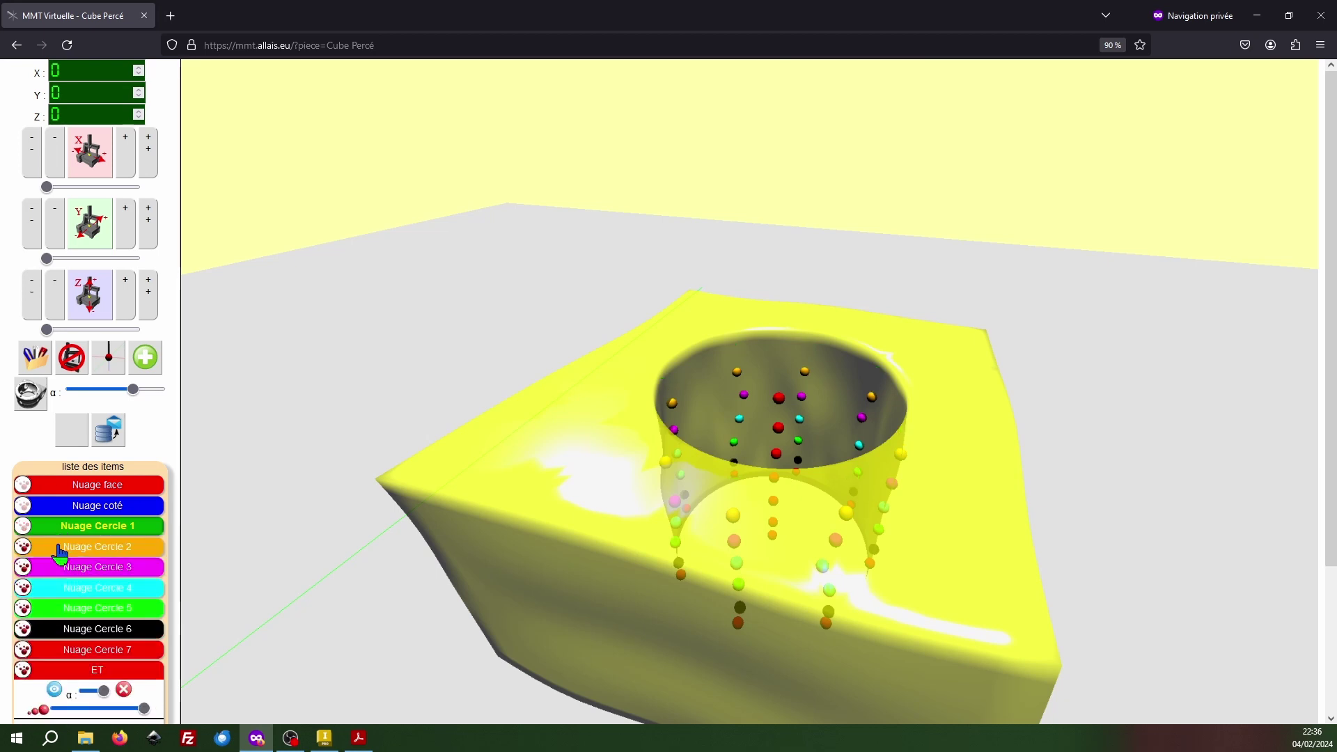
click(61, 548)
click(60, 548)
click(61, 567)
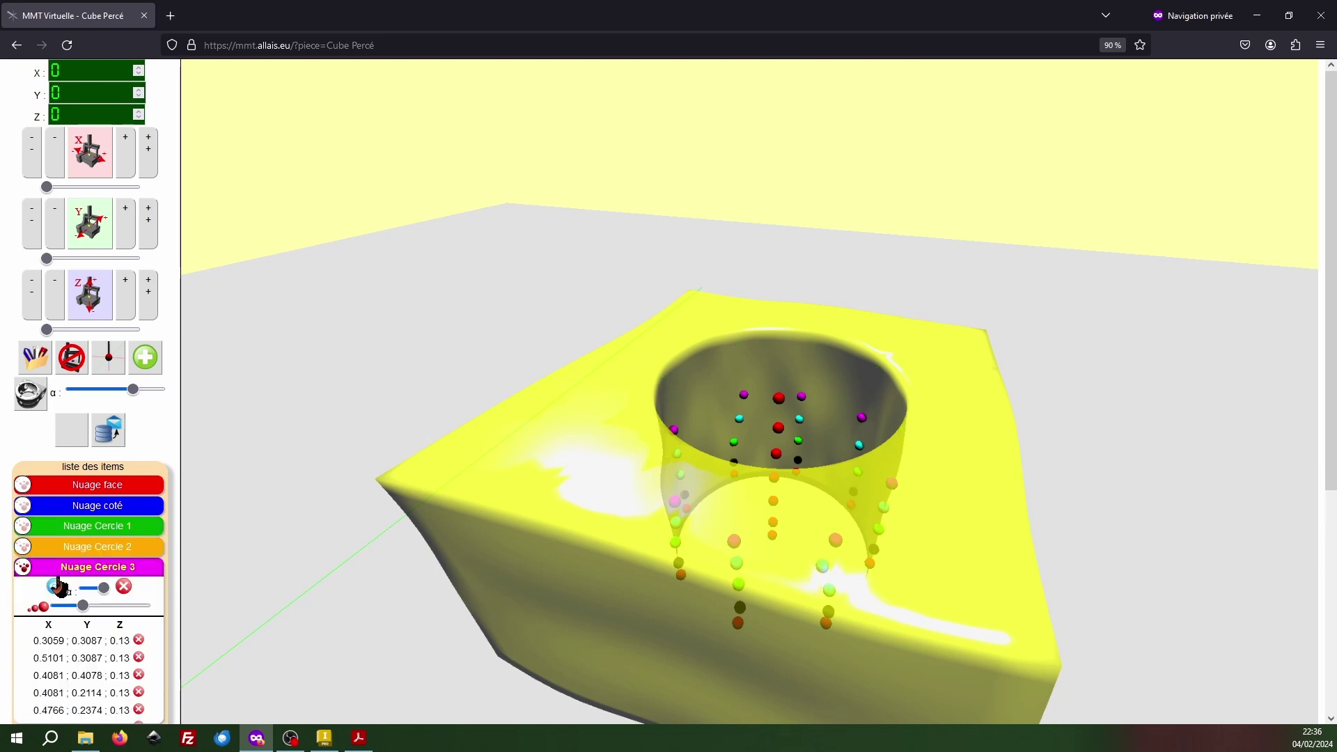
click(59, 567)
click(61, 588)
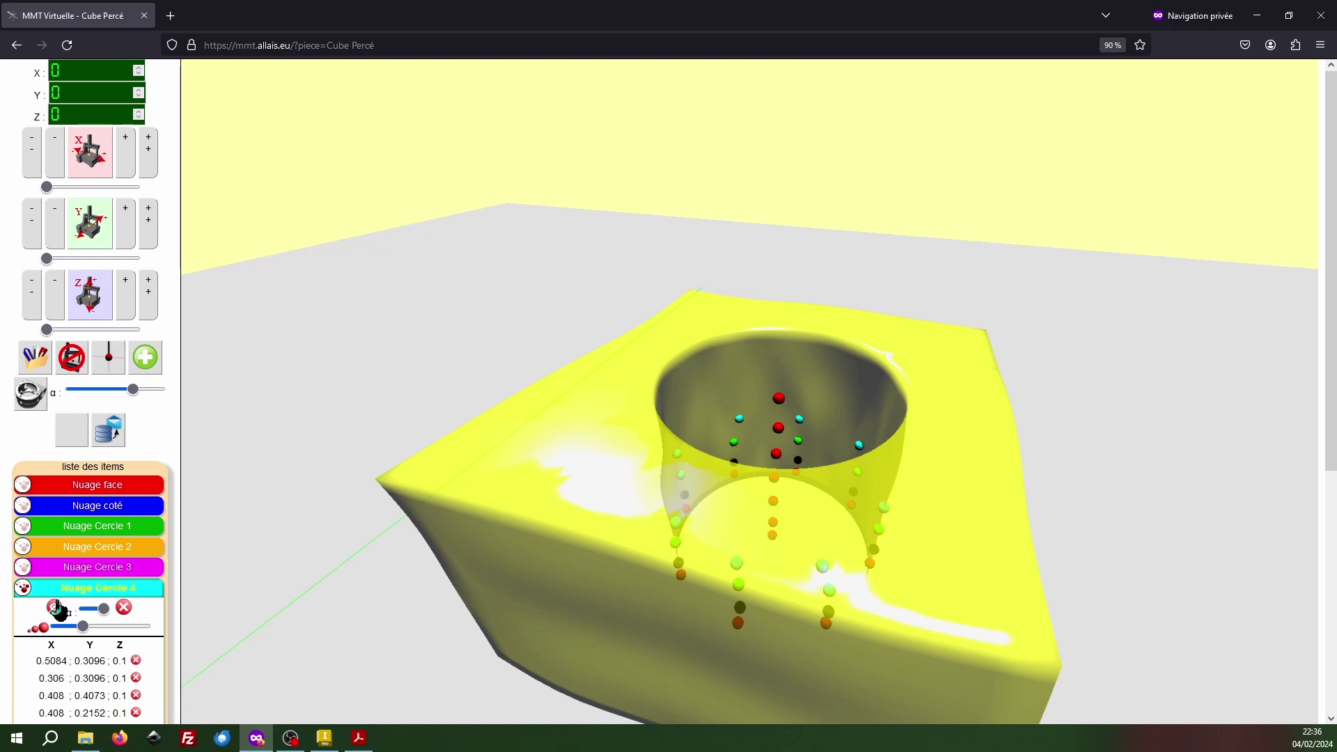
click(62, 588)
click(62, 608)
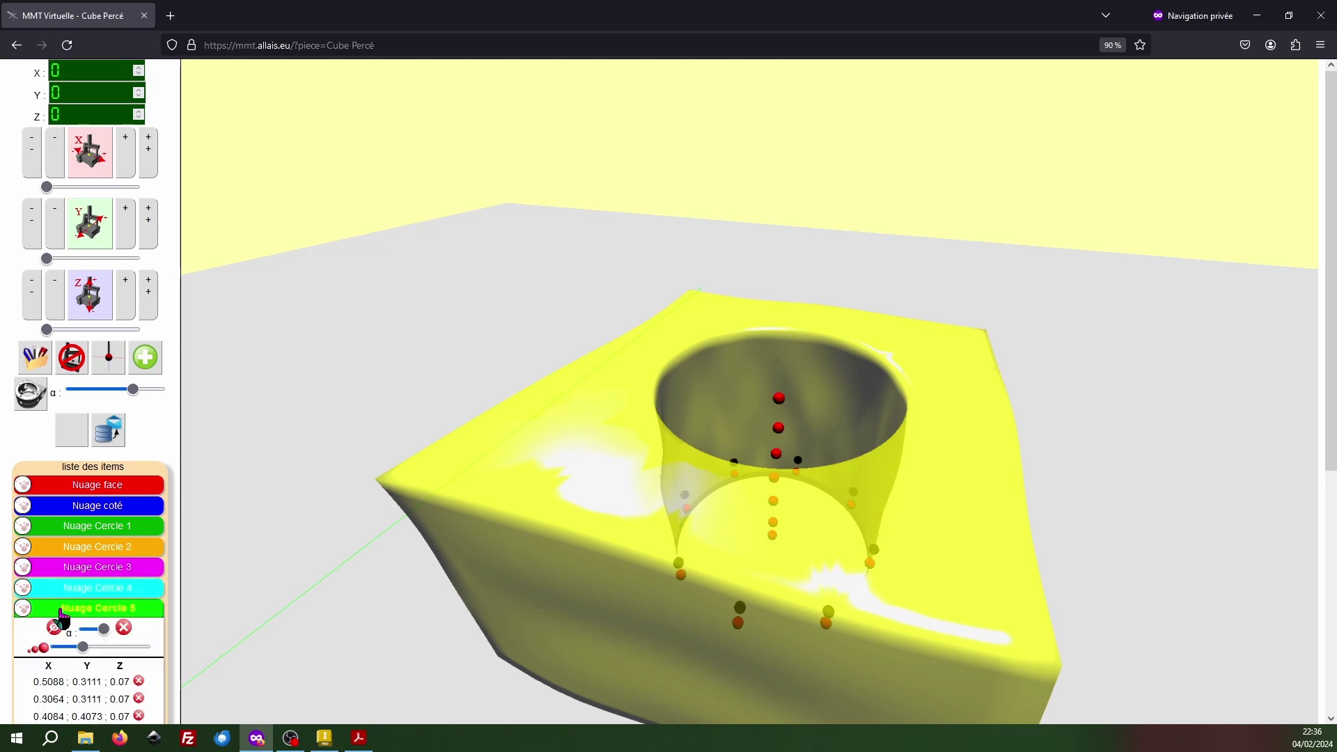
click(62, 615)
click(59, 629)
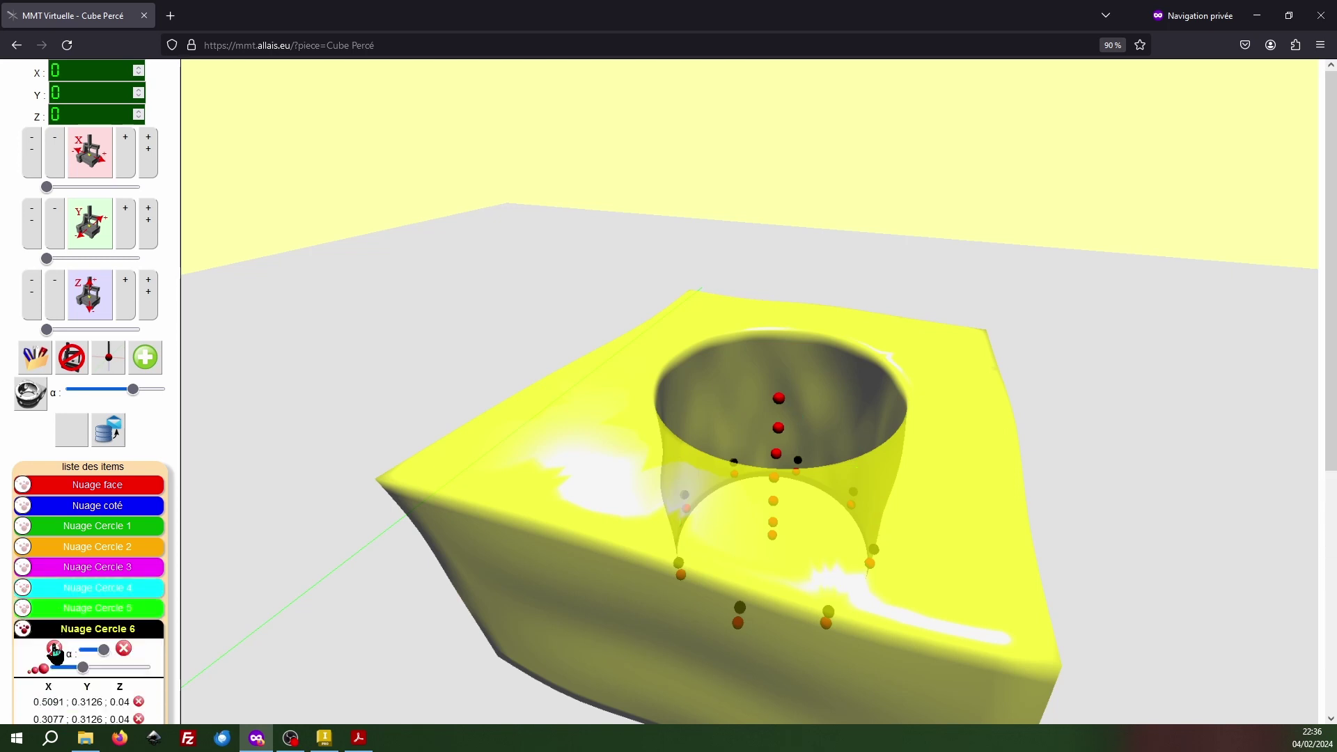
click(59, 629)
click(60, 649)
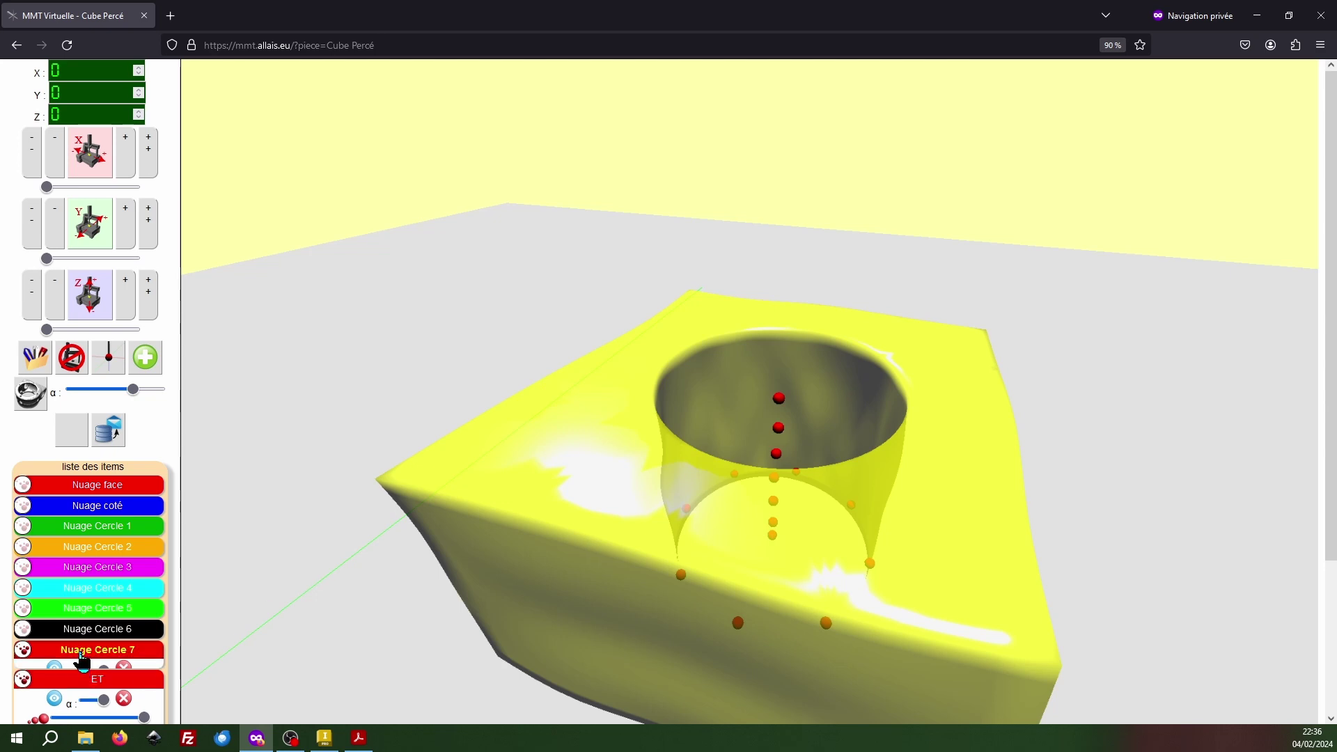
click(56, 671)
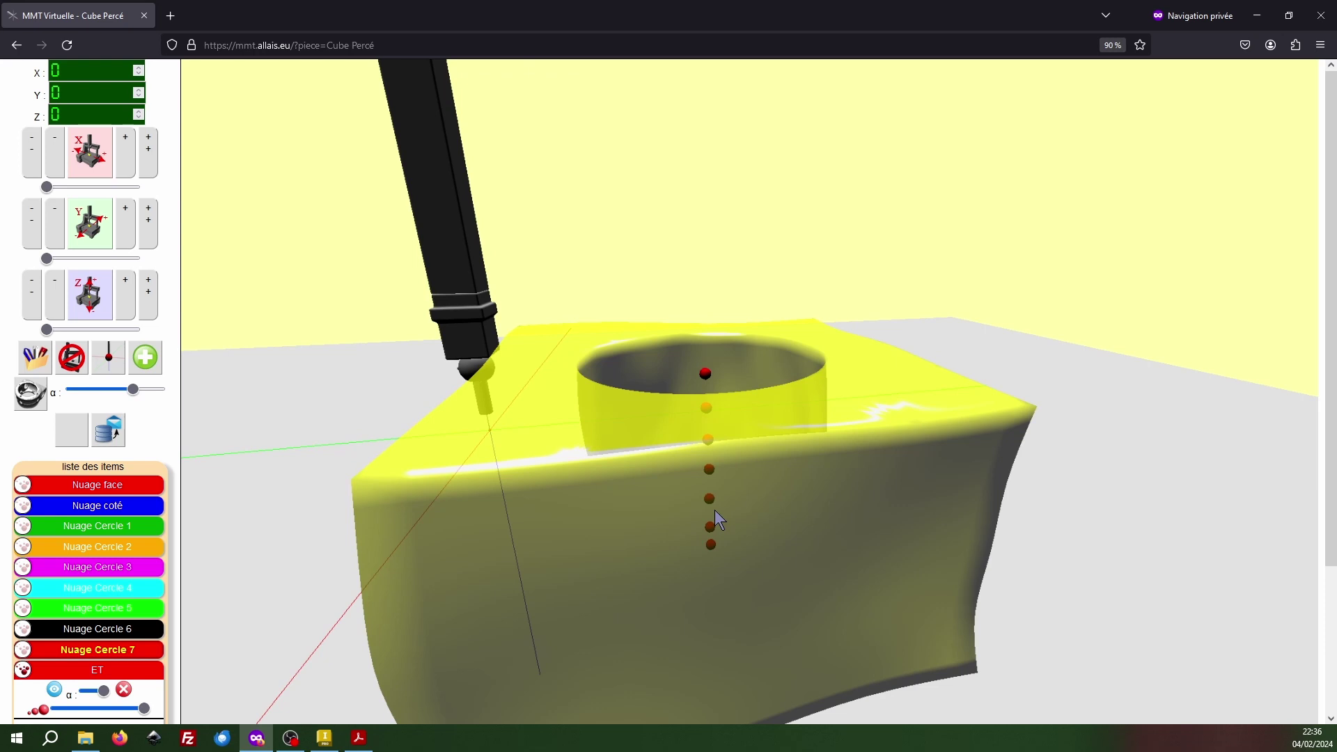
Step: Hide the ET cloud and display the Nuage face and Nuage coté clouds on the part
drag(716, 511, 787, 508)
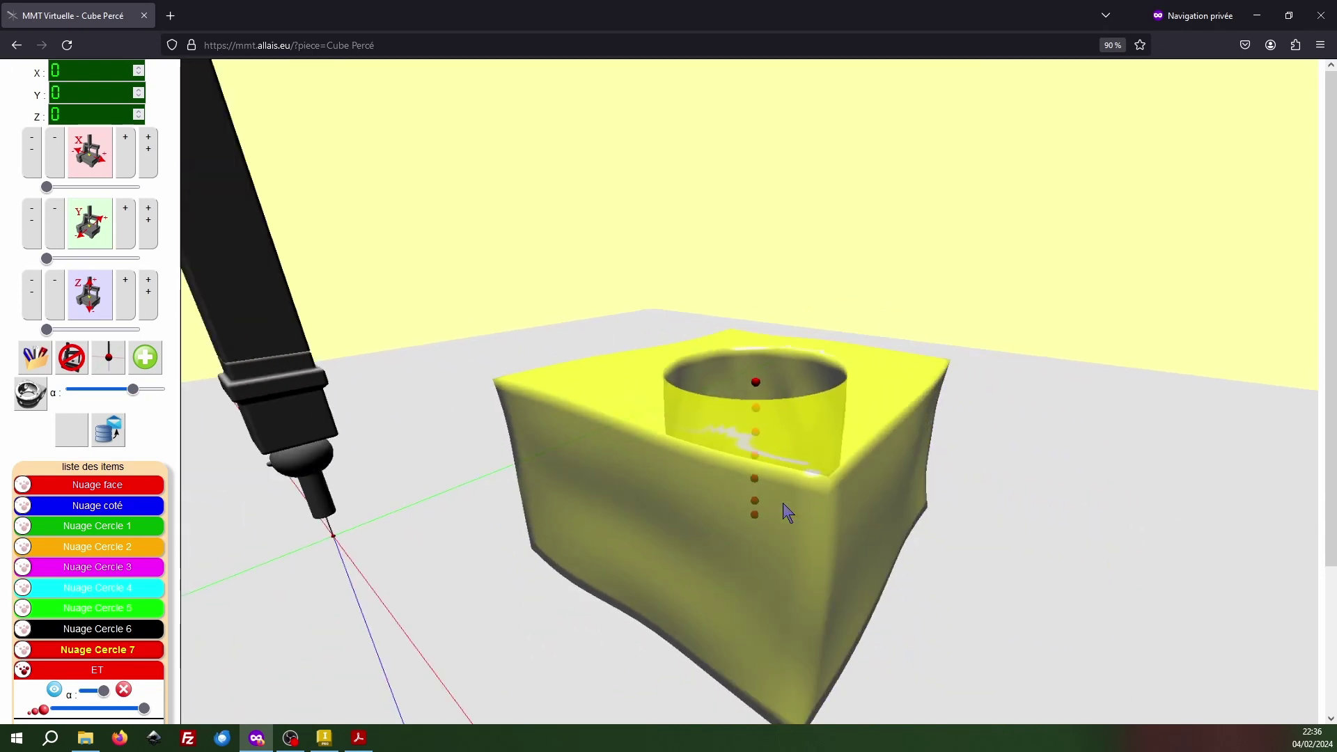
click(101, 670)
click(54, 690)
click(55, 691)
mouse_move(90, 492)
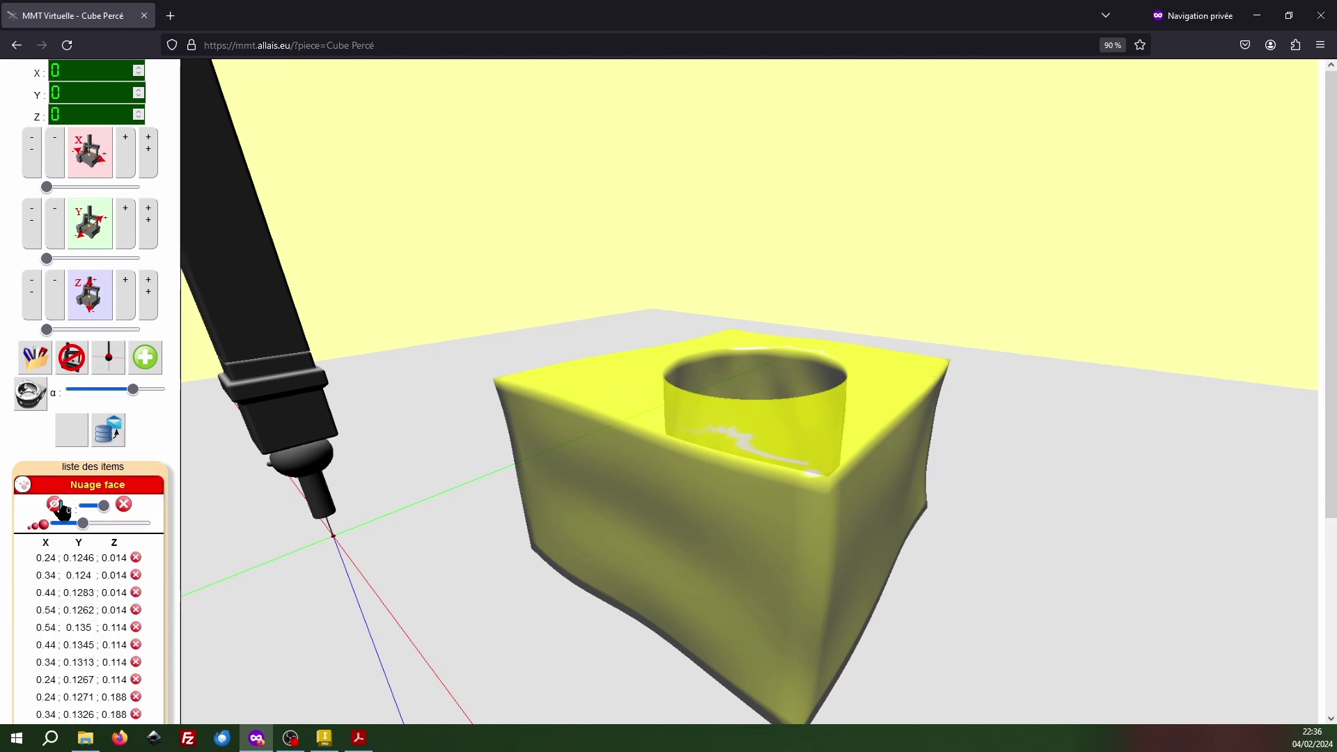
click(56, 505)
click(65, 511)
drag(589, 519, 670, 496)
Step: Consult the hole's position tolerance and datums A, B and C in the drawing Pièce1.pdf, returning to the measuring session
click(359, 739)
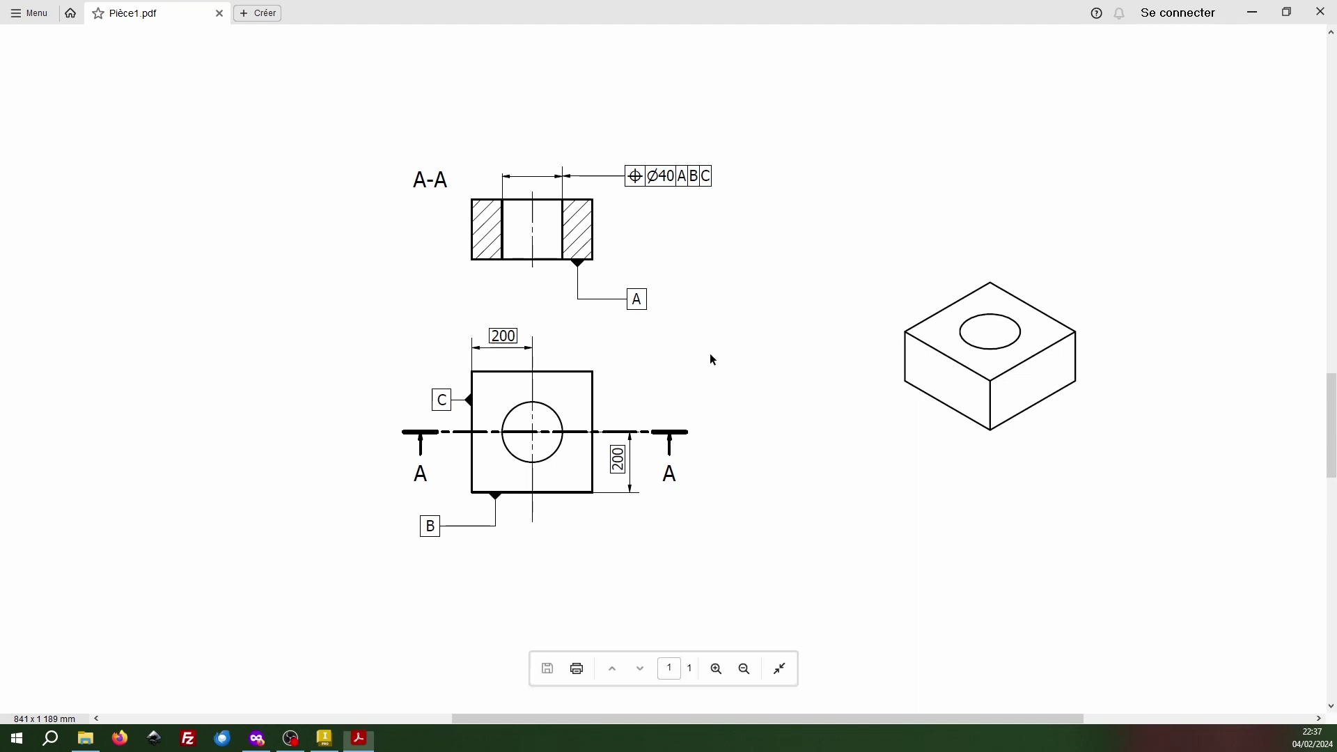
key(alt+Tab)
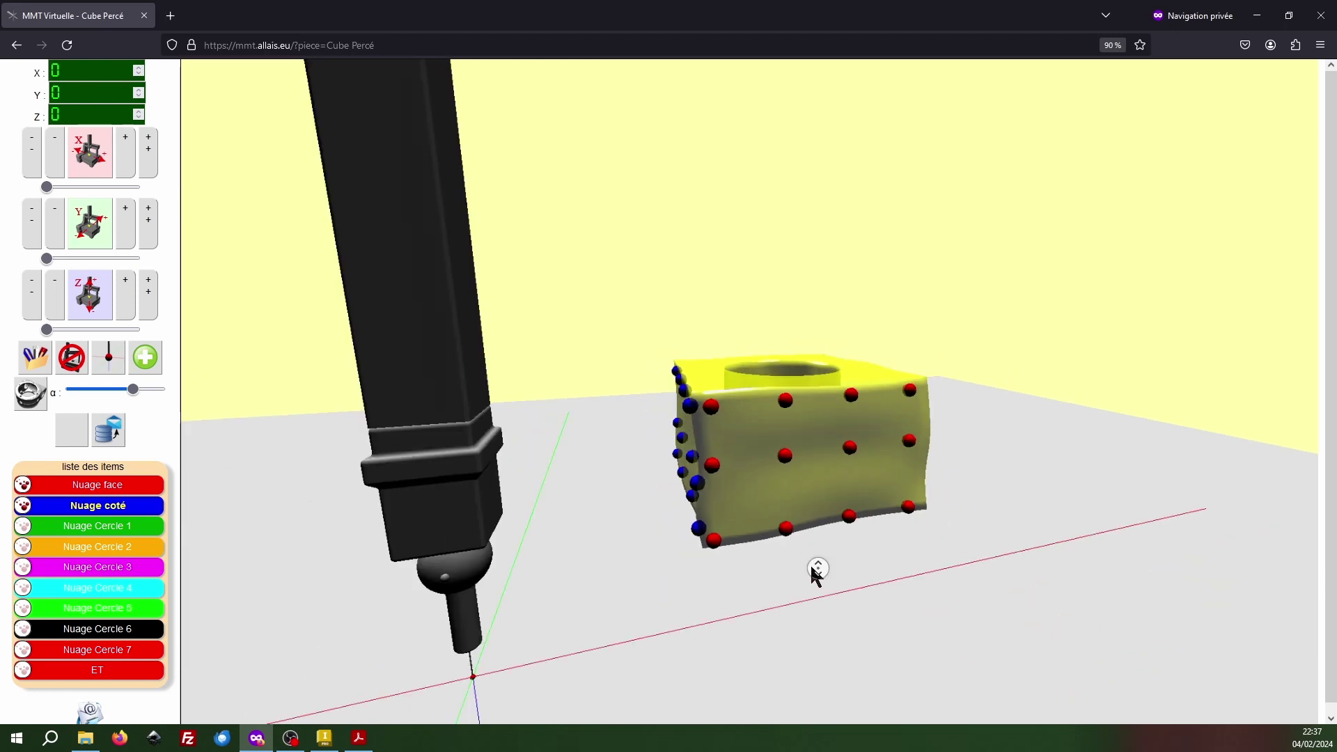
Step: Display the measuring machine around the part and make the part fully opaque
click(72, 357)
drag(930, 591, 860, 608)
drag(132, 389, 263, 397)
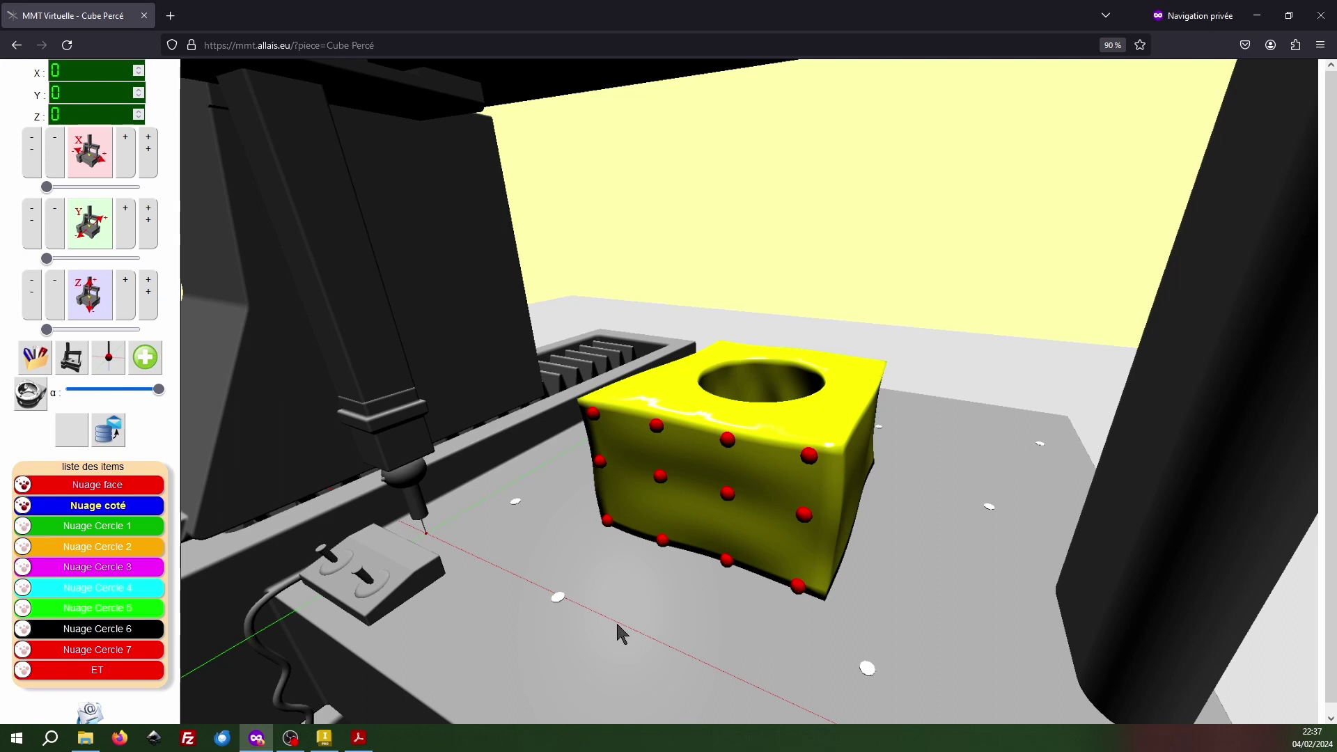
Step: Create a plane named RS A from the equation 0×X + 0×Y + 1×Z + 0 = 0
click(145, 357)
triple_click(597, 258)
text(RS A)
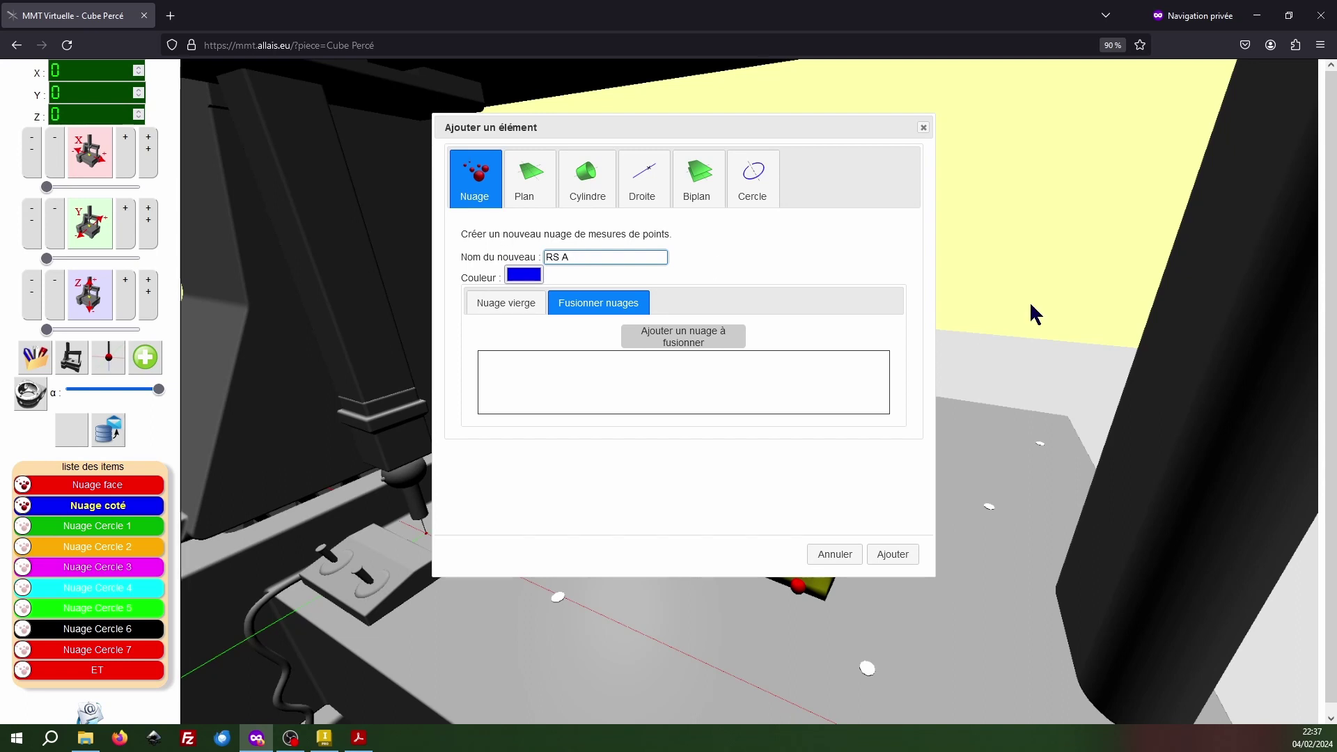
click(521, 181)
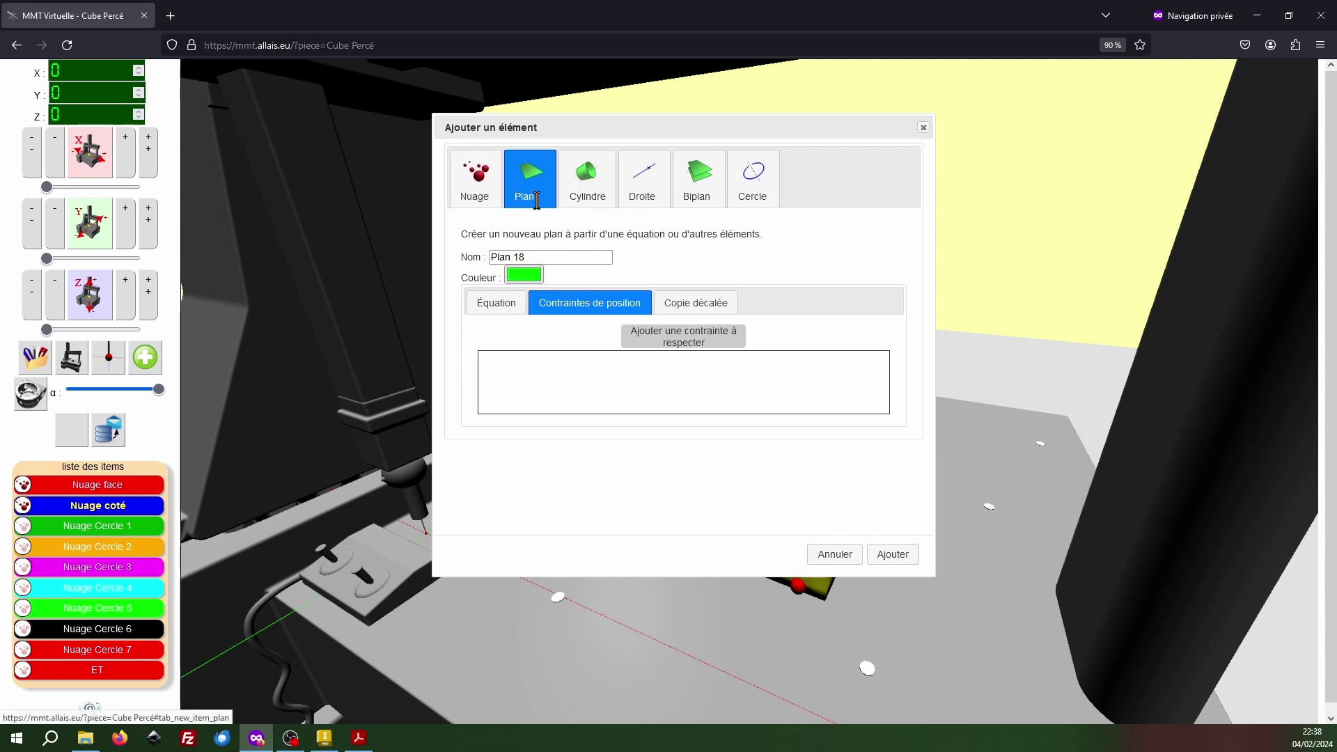
text(RS A)
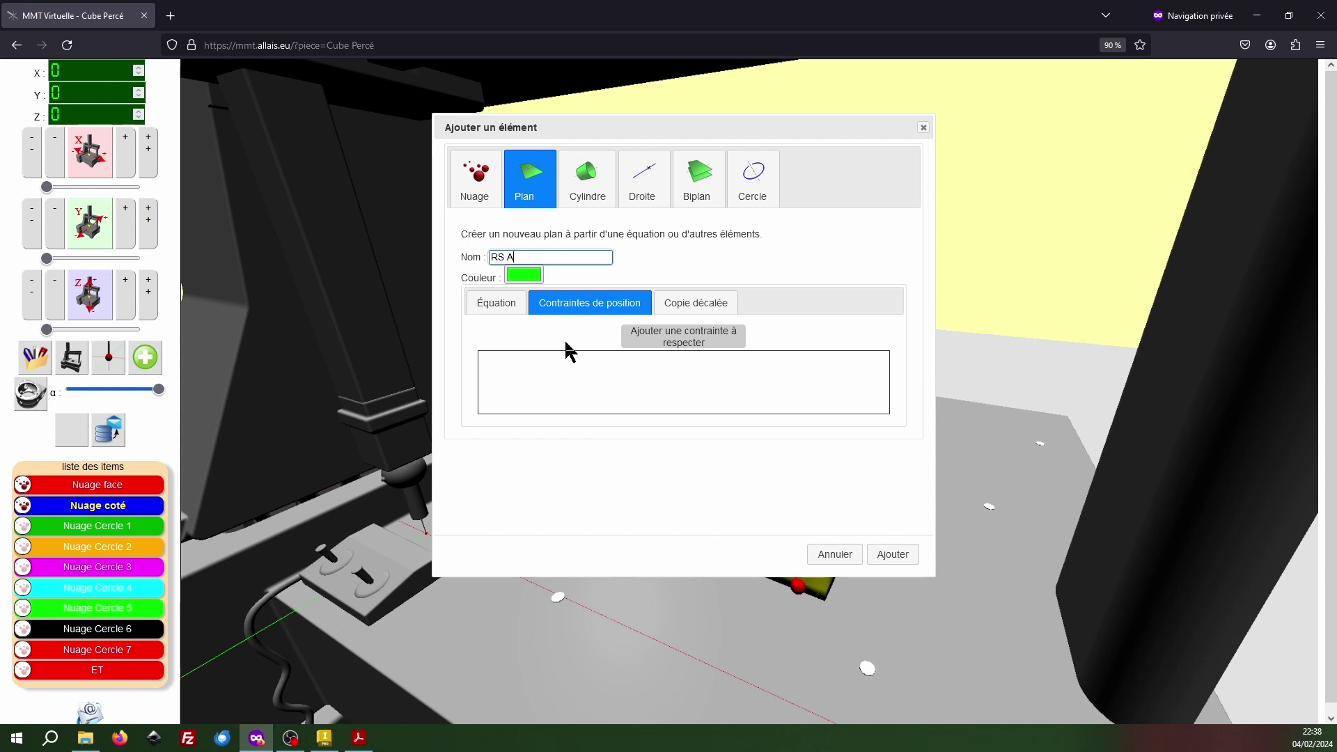
click(492, 306)
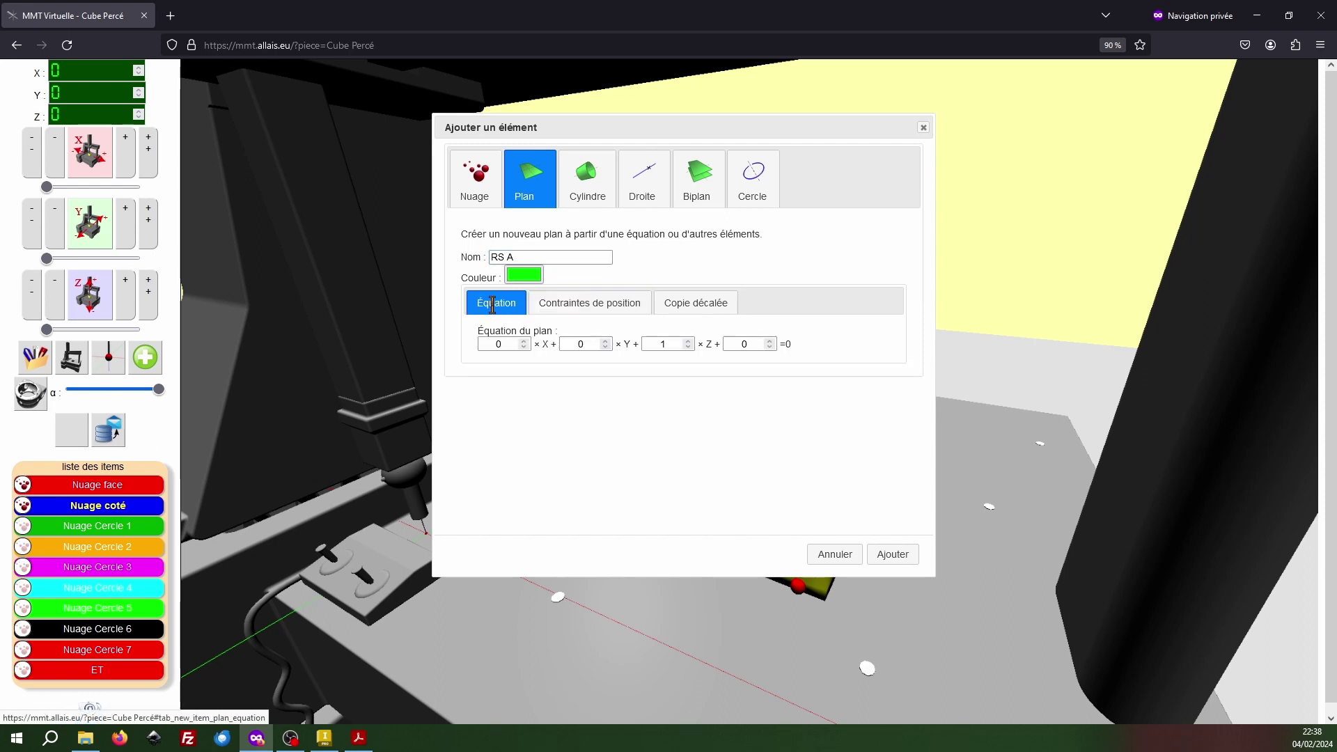
double_click(663, 344)
key(BackSpace)
text(1)
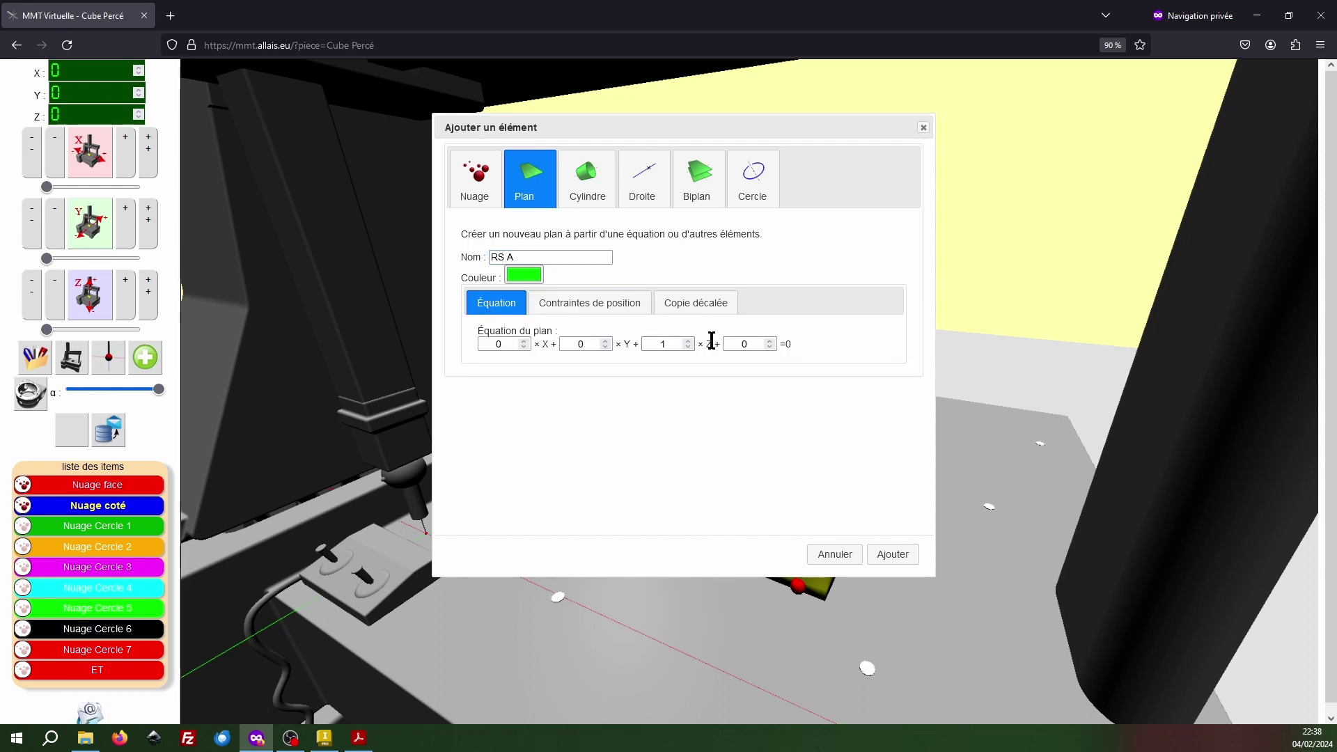
click(894, 554)
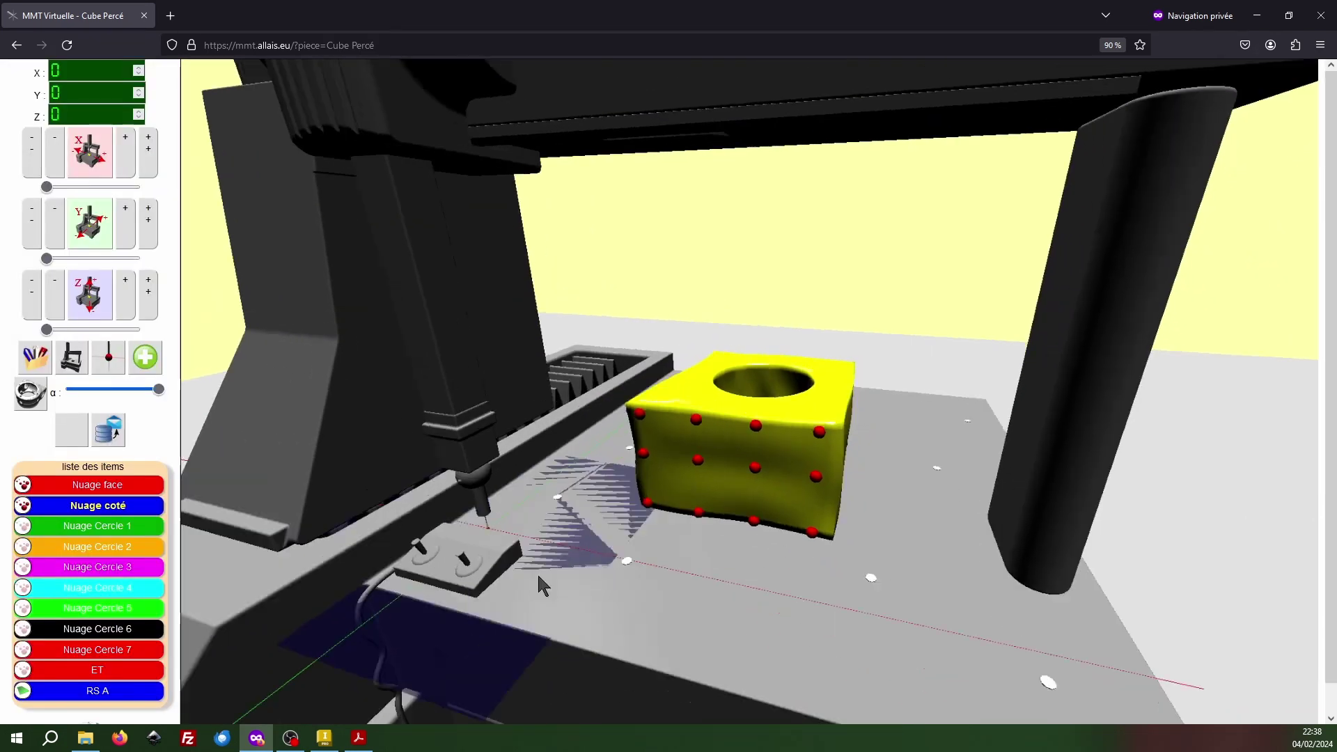
Step: Hide the measuring machine so the RS A plane under the part can be viewed clearly
mouse_move(539, 577)
mouse_down()
mouse_move(549, 558)
mouse_move(529, 574)
mouse_up()
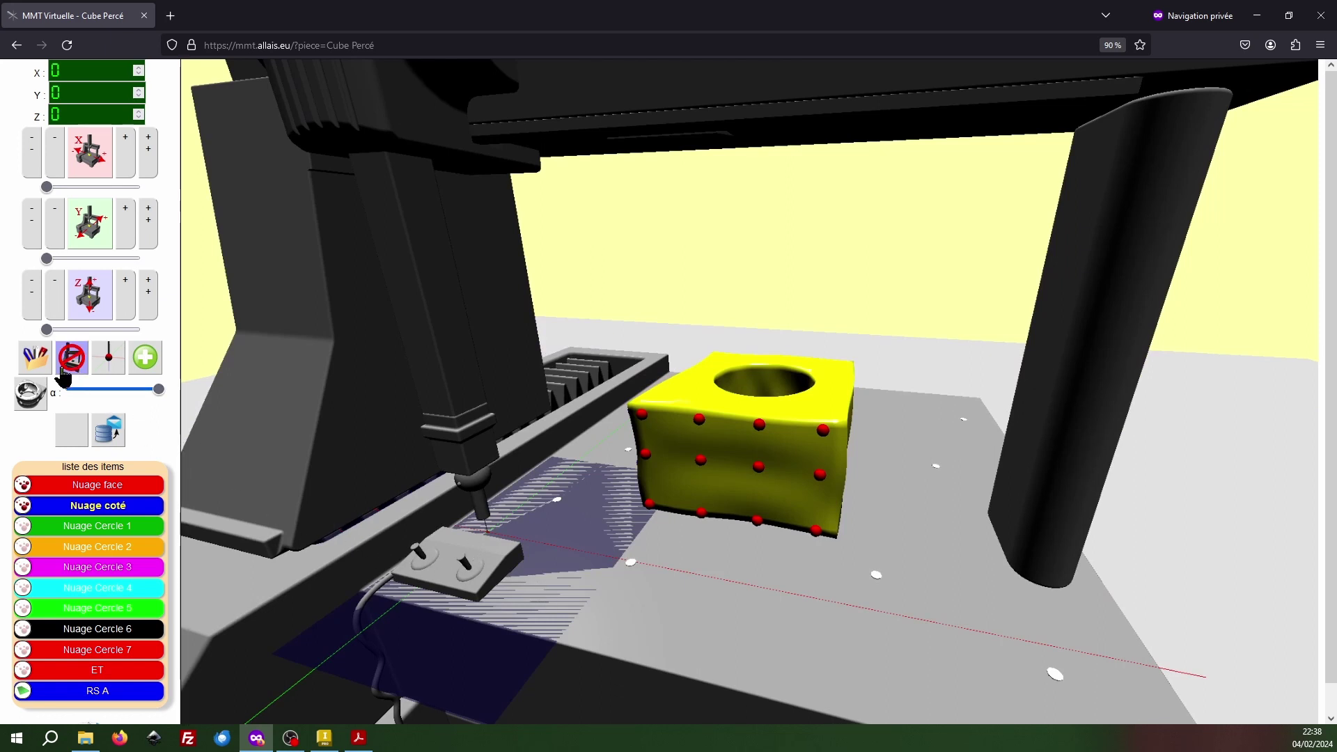
click(72, 358)
drag(528, 559, 646, 503)
drag(717, 473, 625, 509)
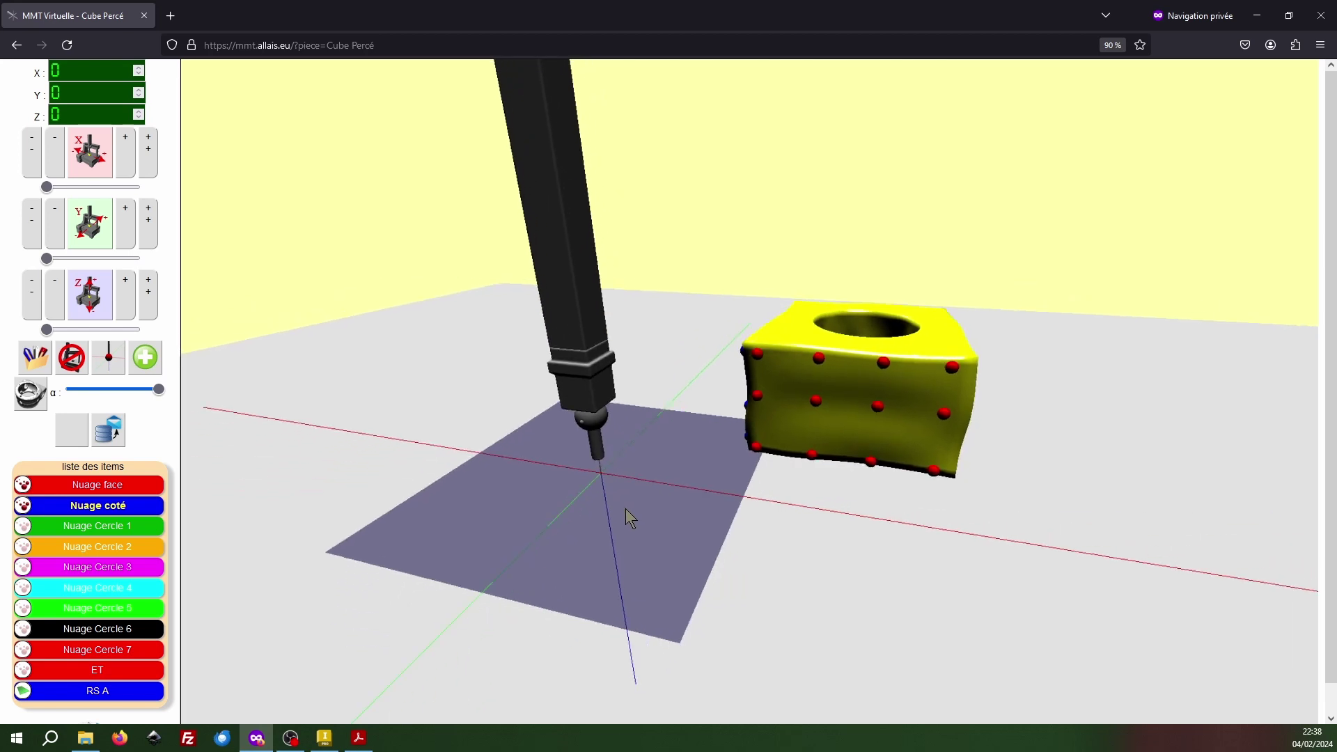
drag(746, 520, 675, 499)
Step: Compare datum B and the hole's position tolerance in Pièce1.pdf with the probed face of the part in the measuring session
key(alt+Tab)
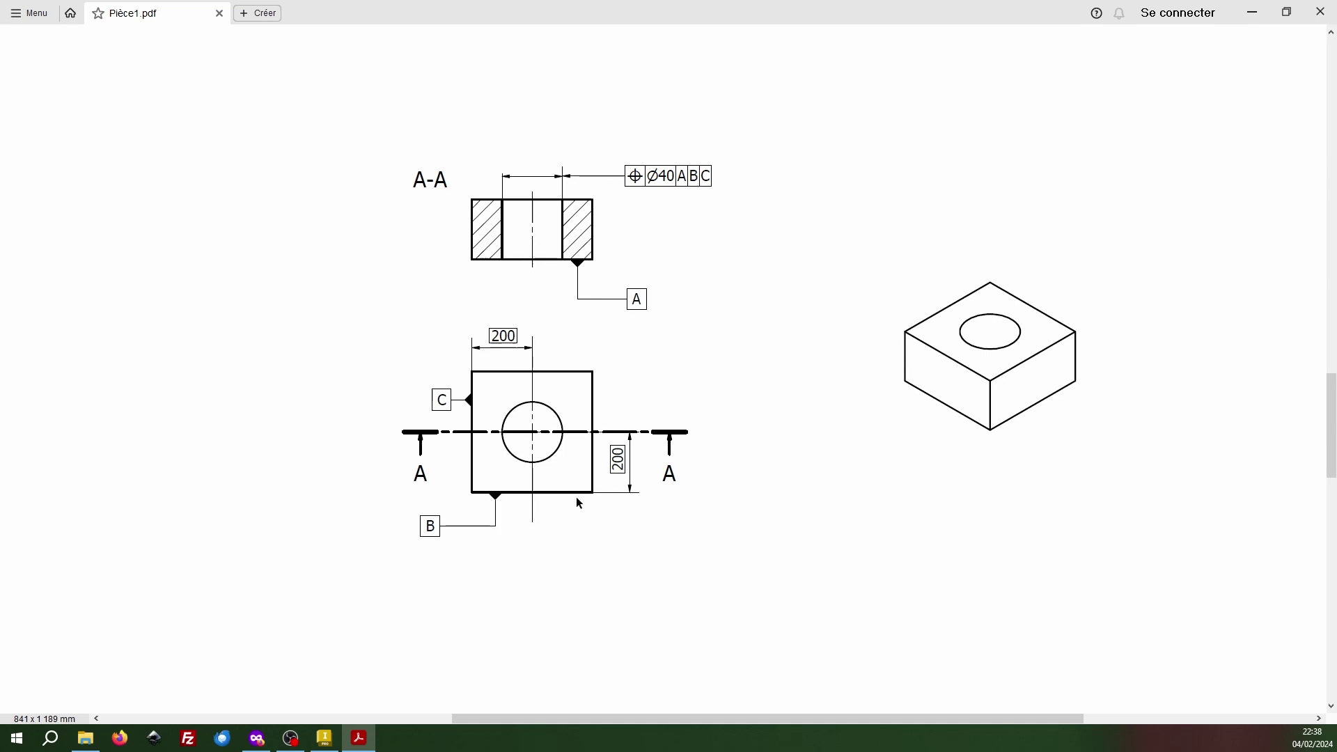
key(alt+Tab)
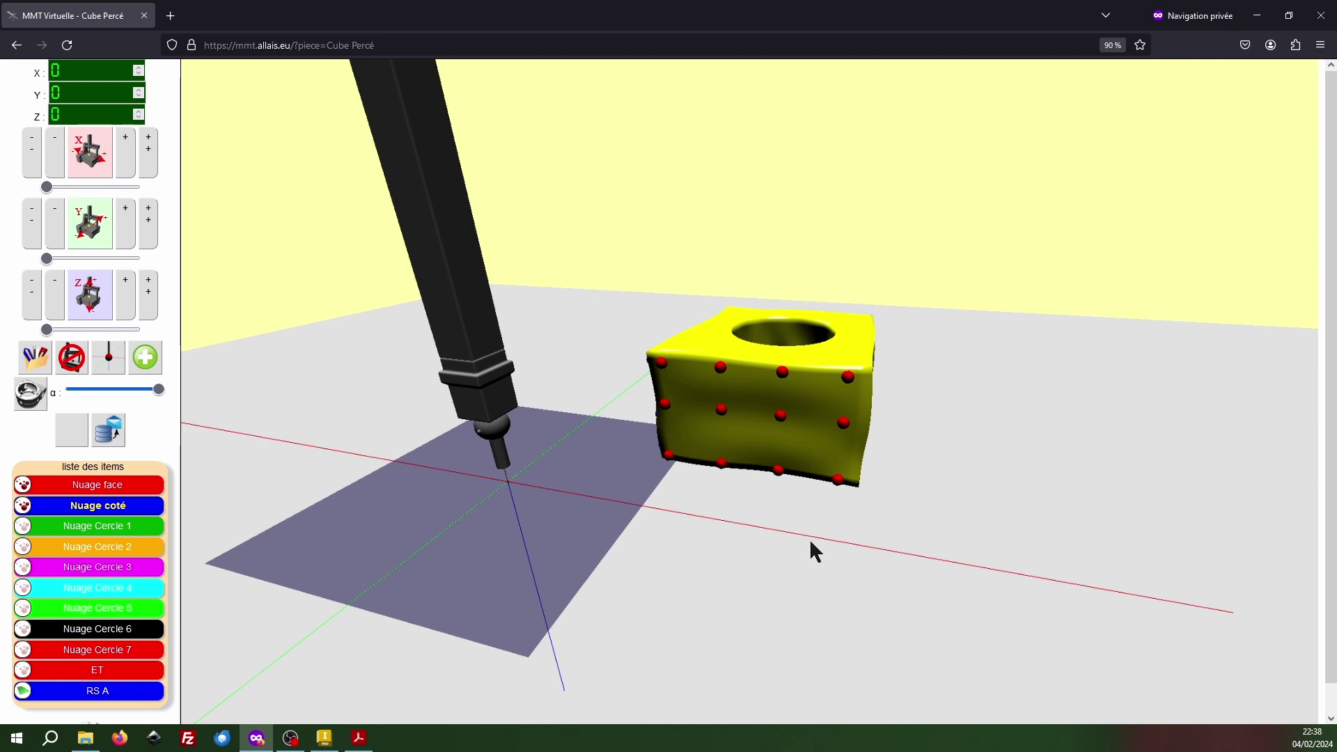
drag(824, 527, 701, 491)
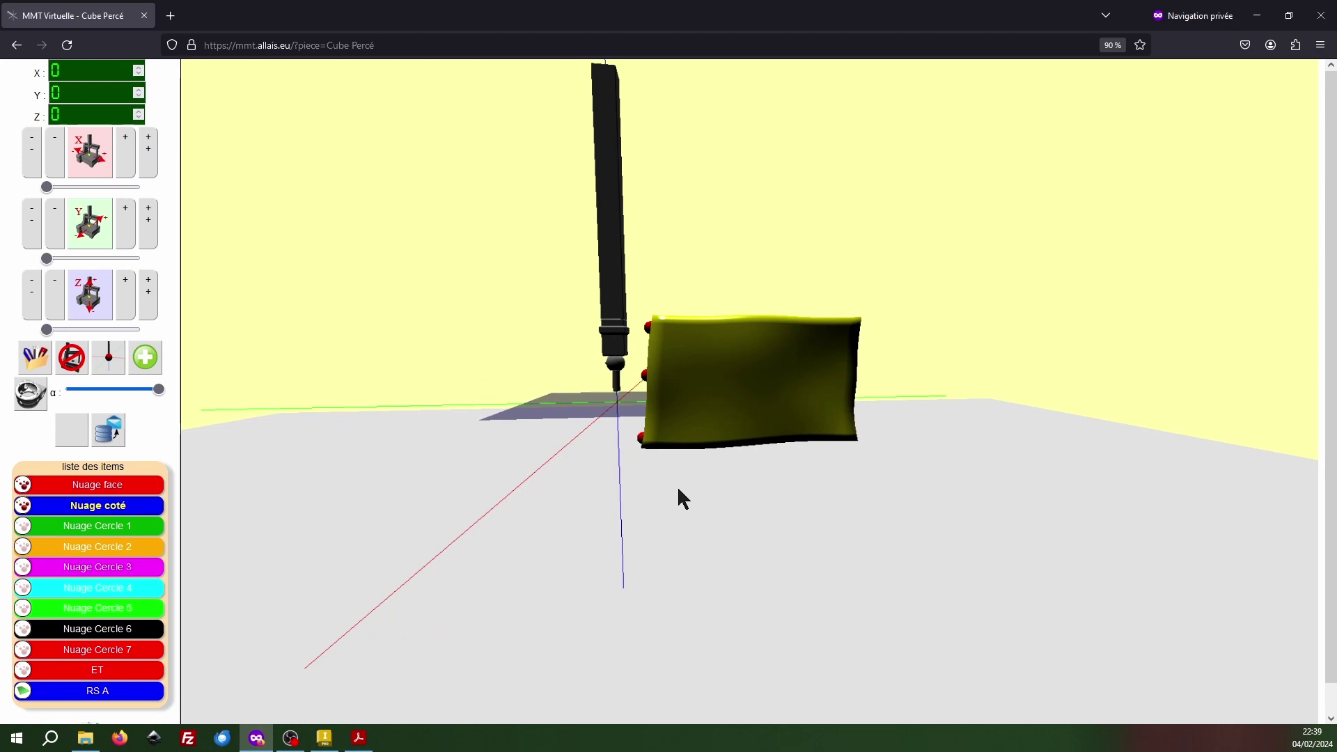
drag(681, 498, 715, 497)
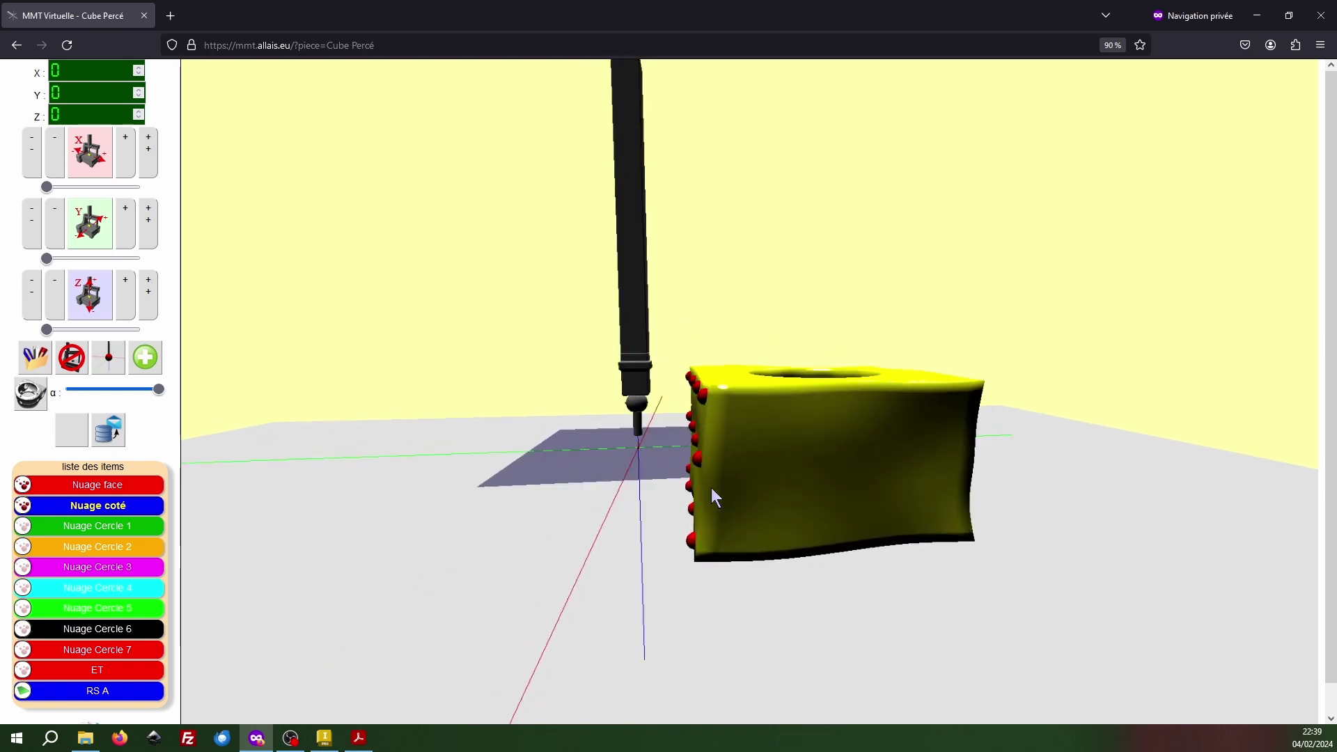
scroll(716, 516, up, 2)
scroll(708, 546, down, 1)
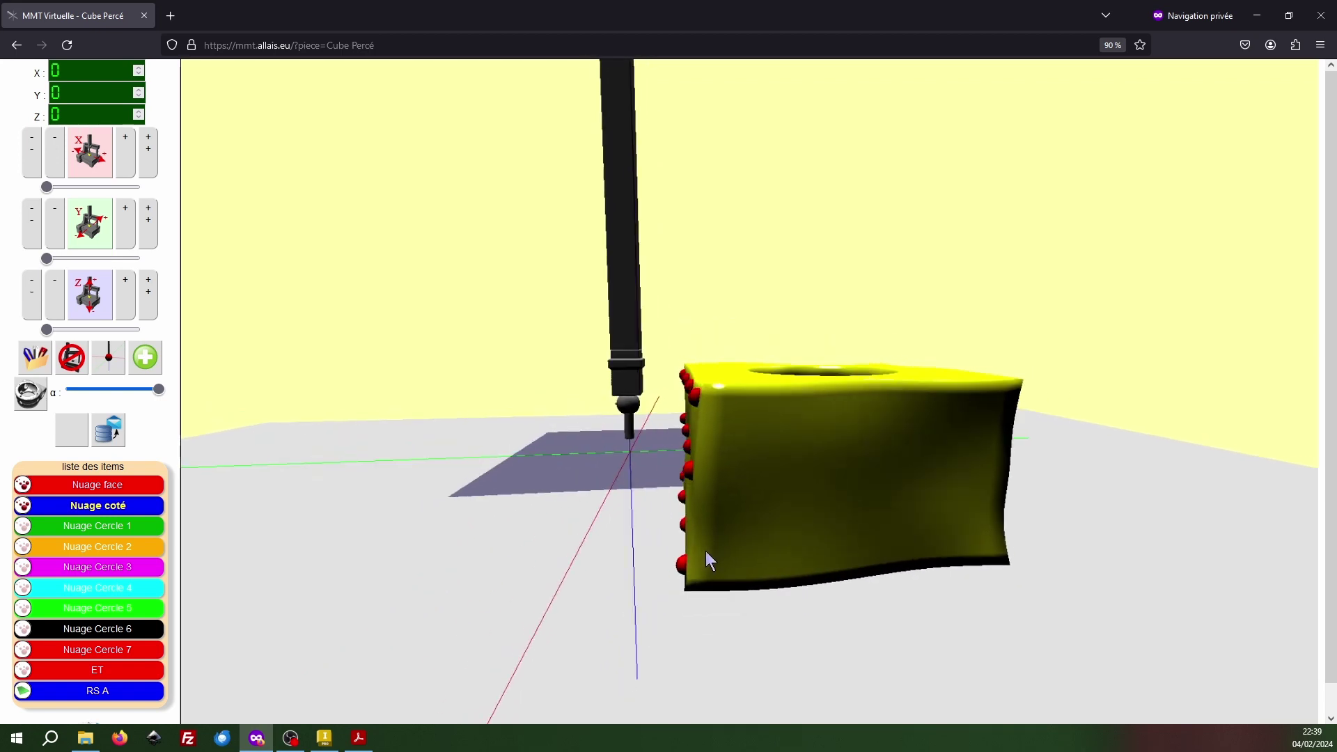
drag(703, 553, 719, 554)
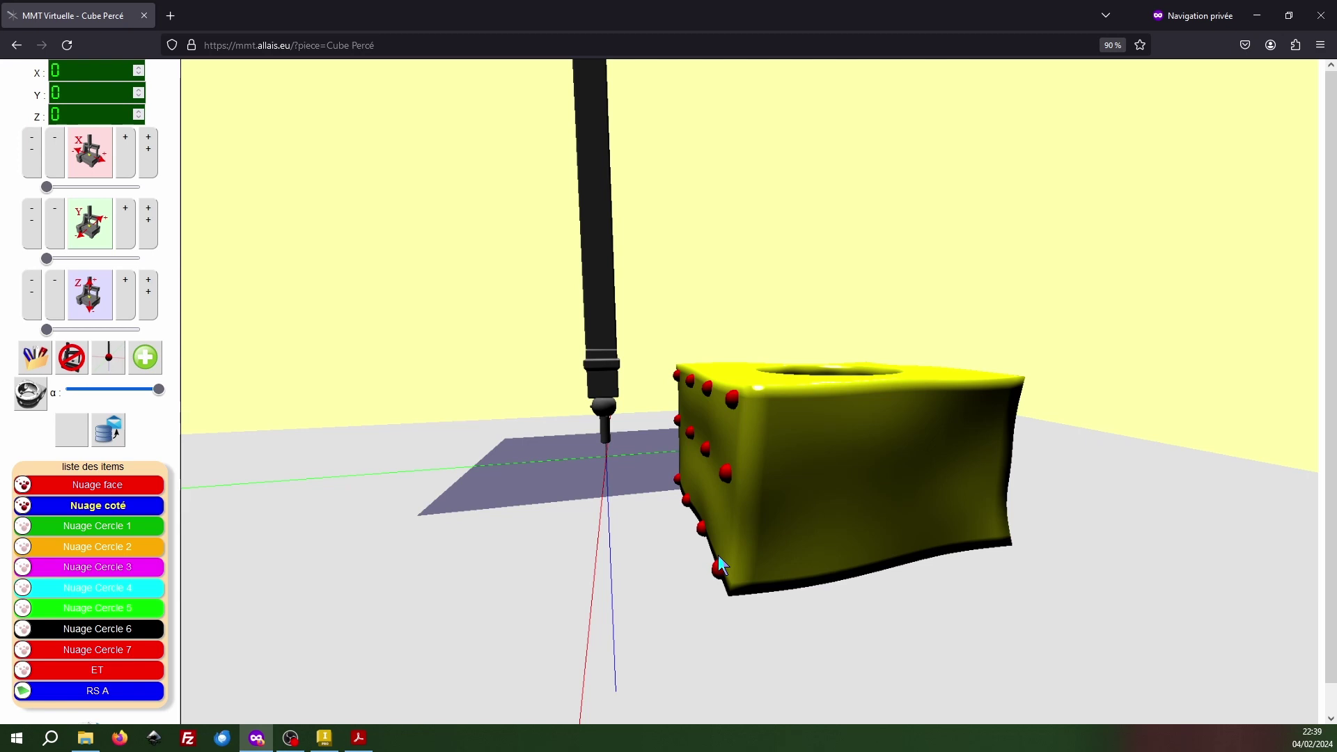
drag(747, 595, 761, 585)
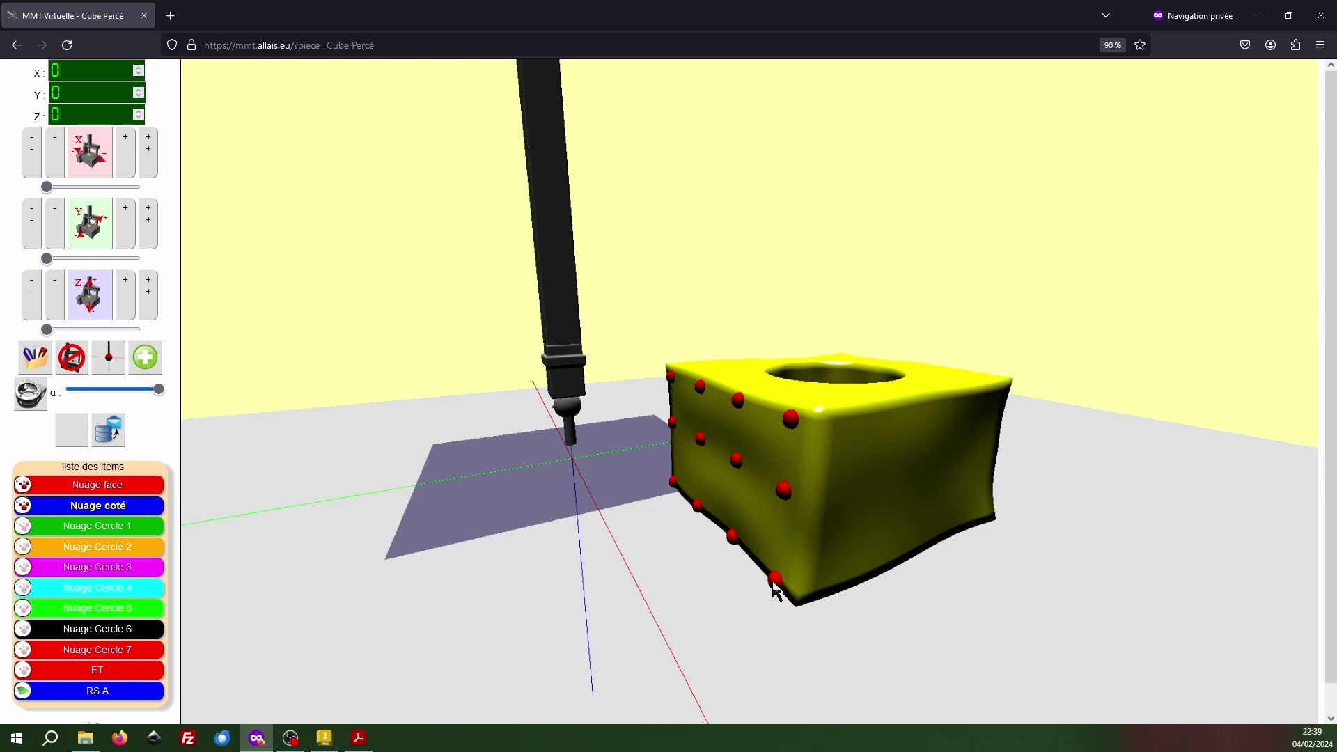
key(alt+Tab)
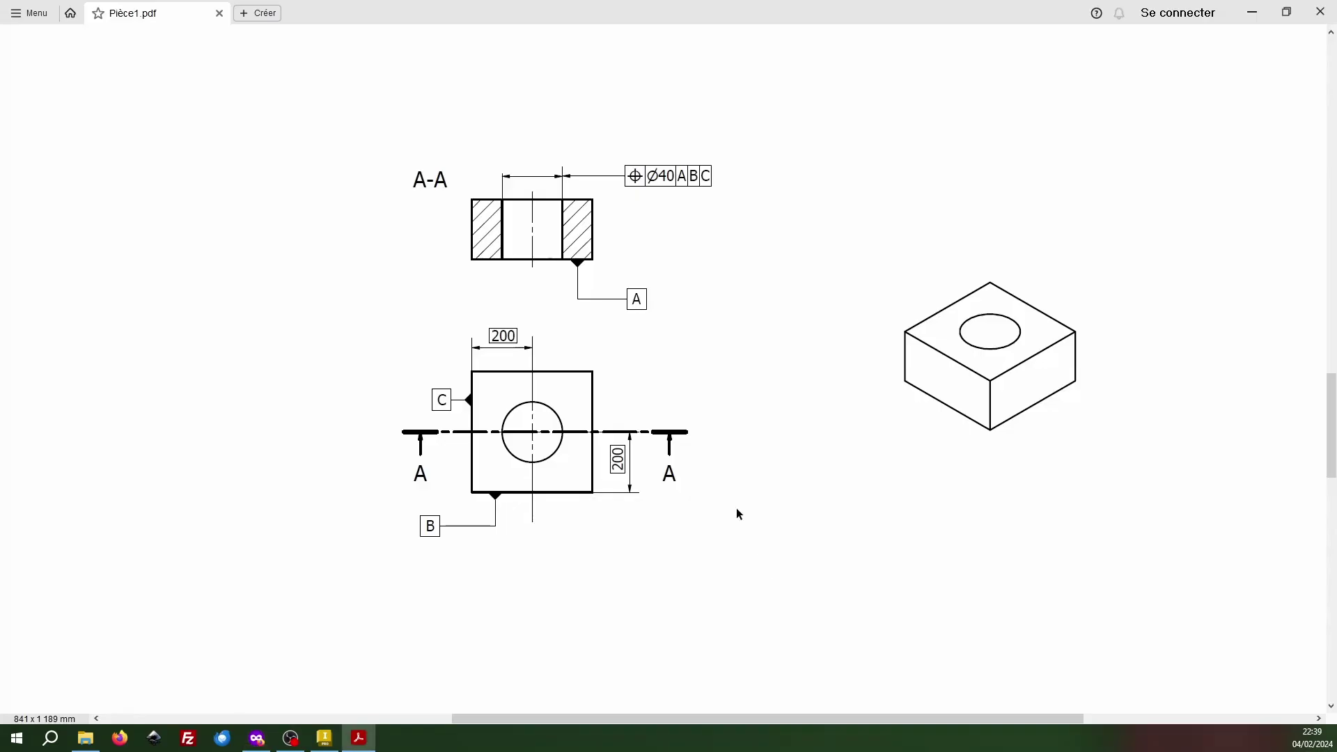
double_click(693, 176)
key(alt+Tab)
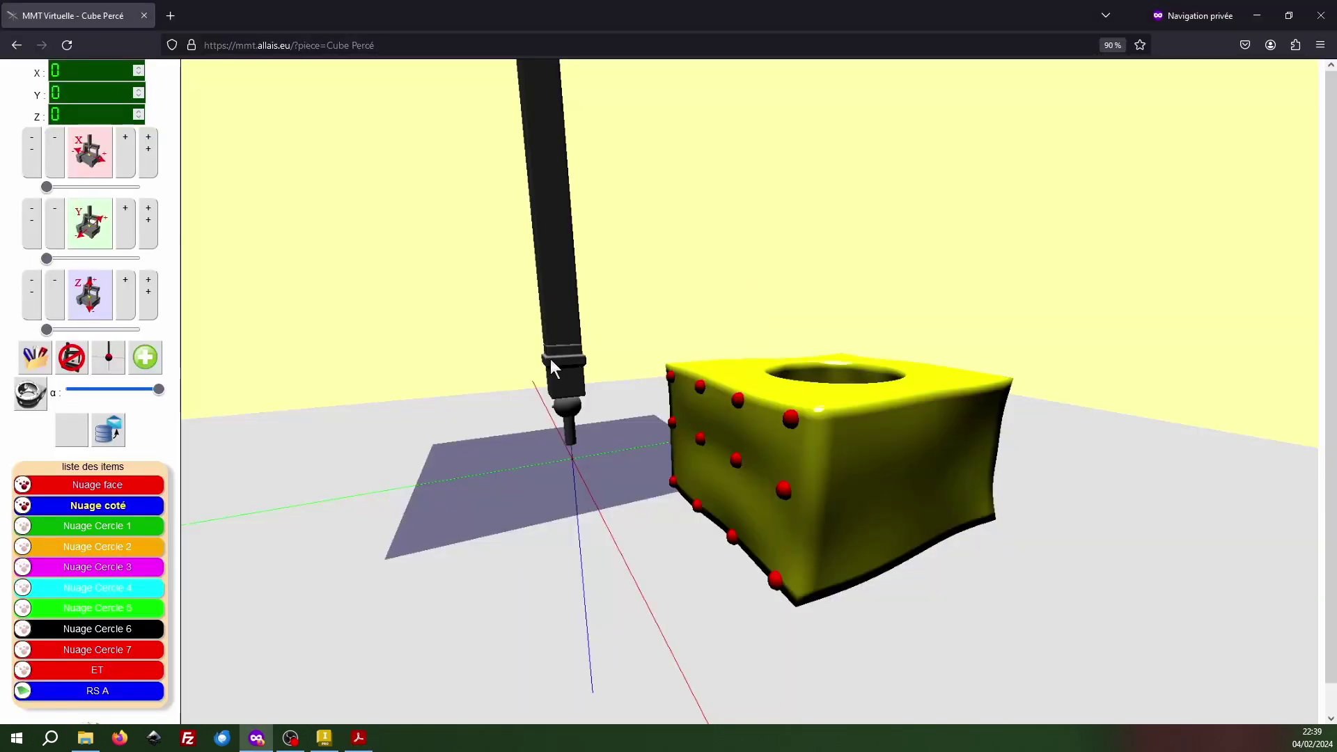
Step: Start a new plane named RS B with the constraint Plan des moindres carrés on Nuage face, keeping the part in view
click(145, 357)
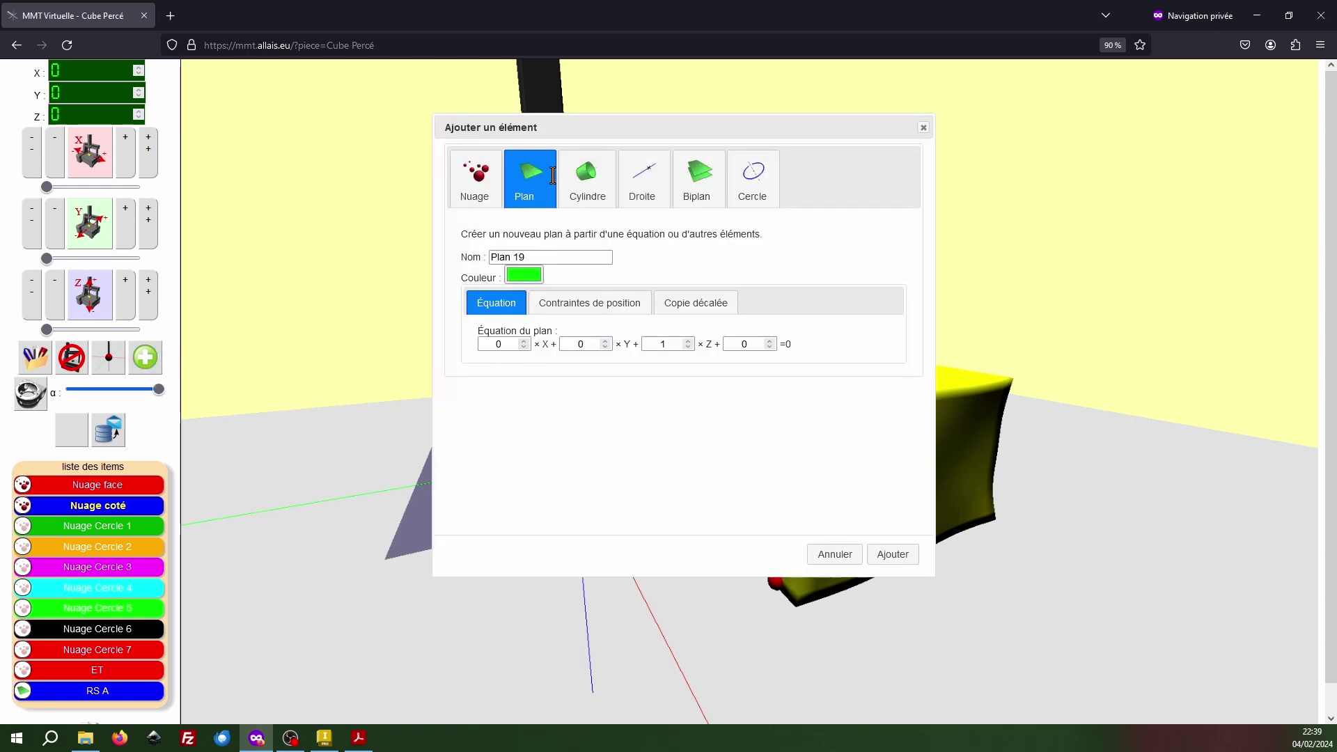
text(RS B)
click(585, 307)
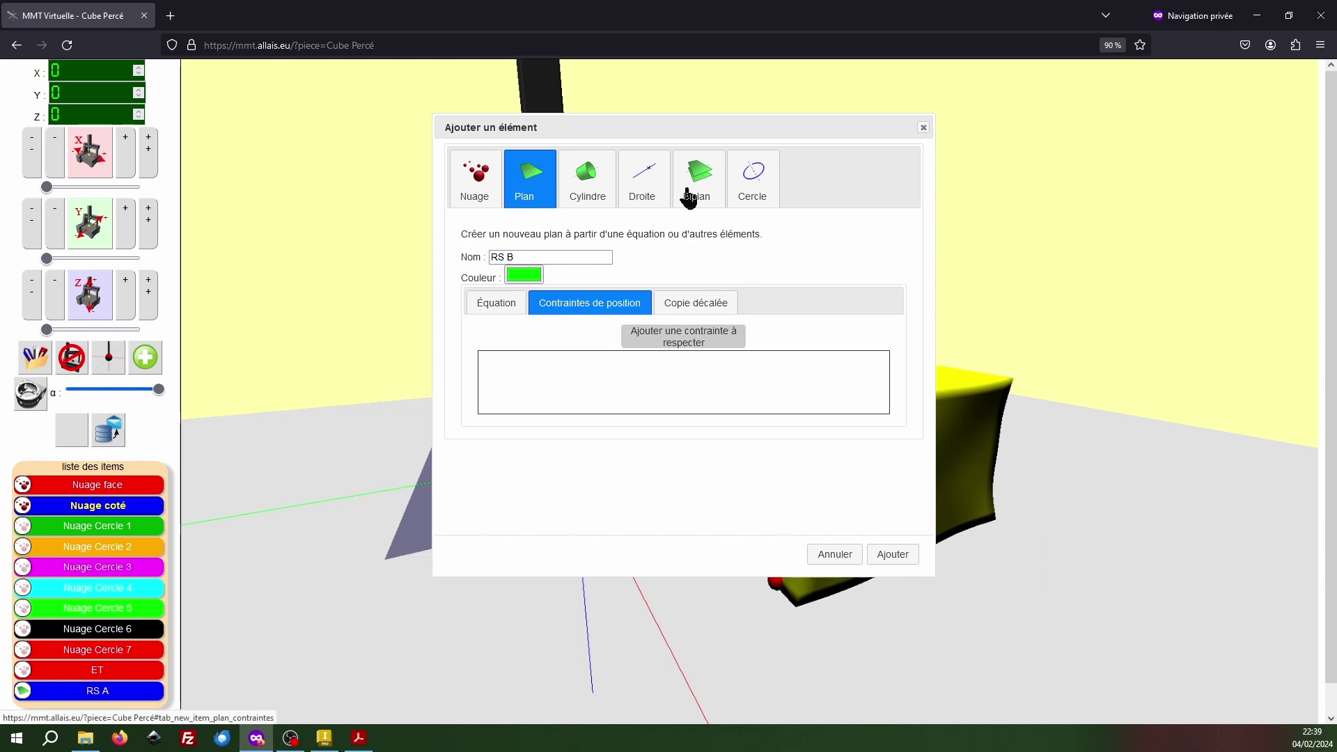
drag(710, 124, 328, 162)
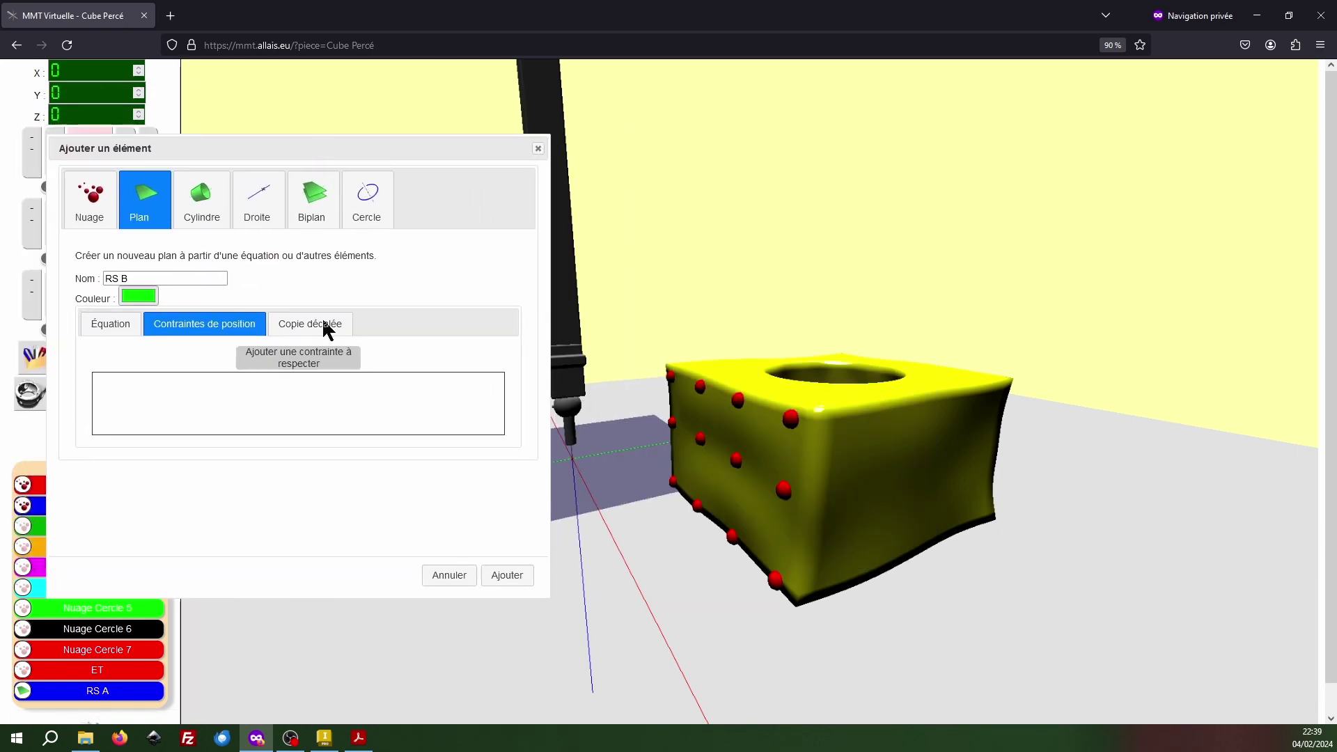
click(309, 365)
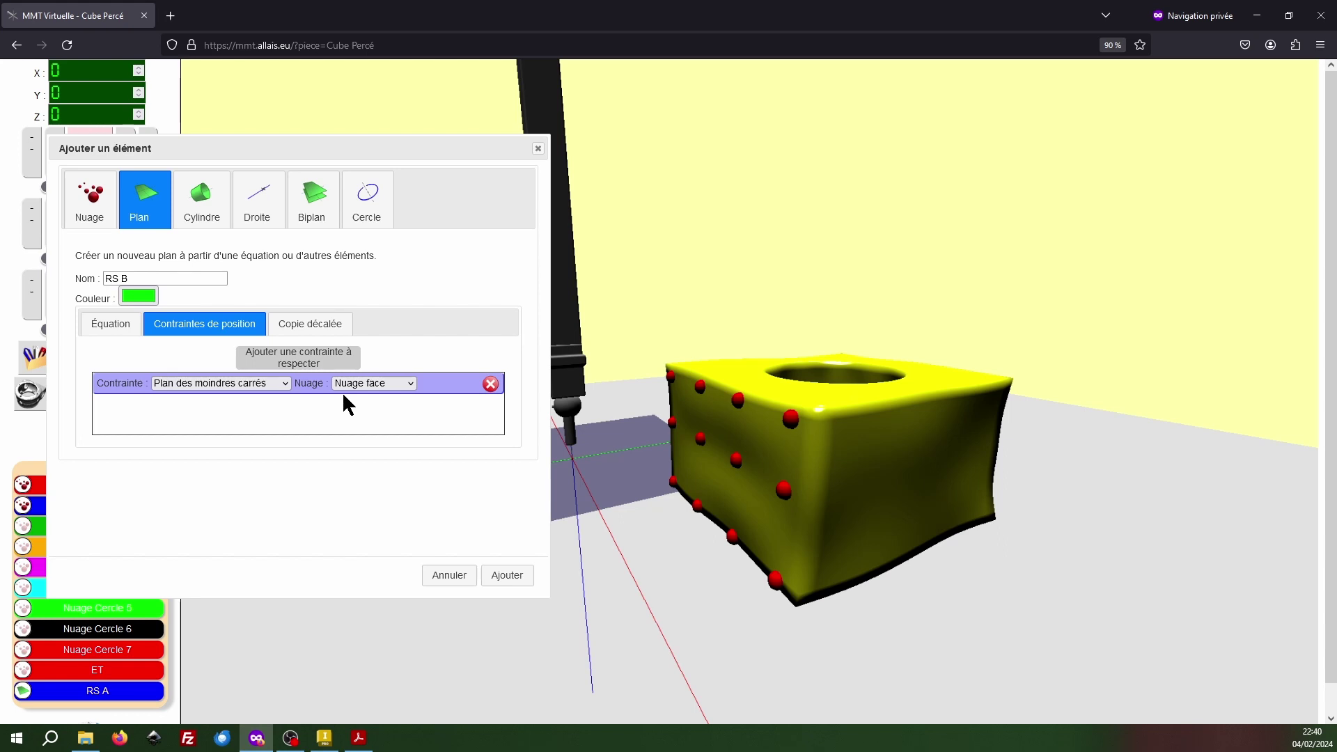
Step: Add a second constraint to RS B: Plan extérieur aux points (+) on Nuage face
click(273, 362)
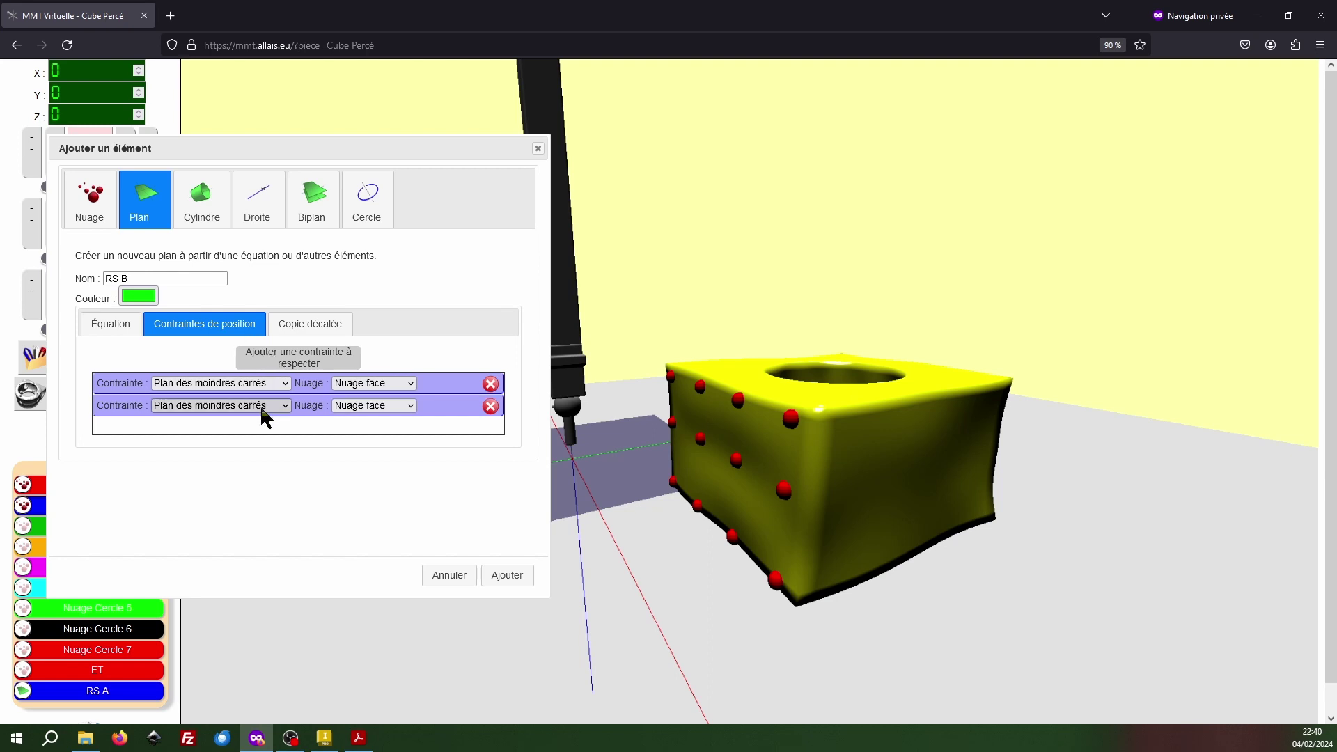
click(263, 411)
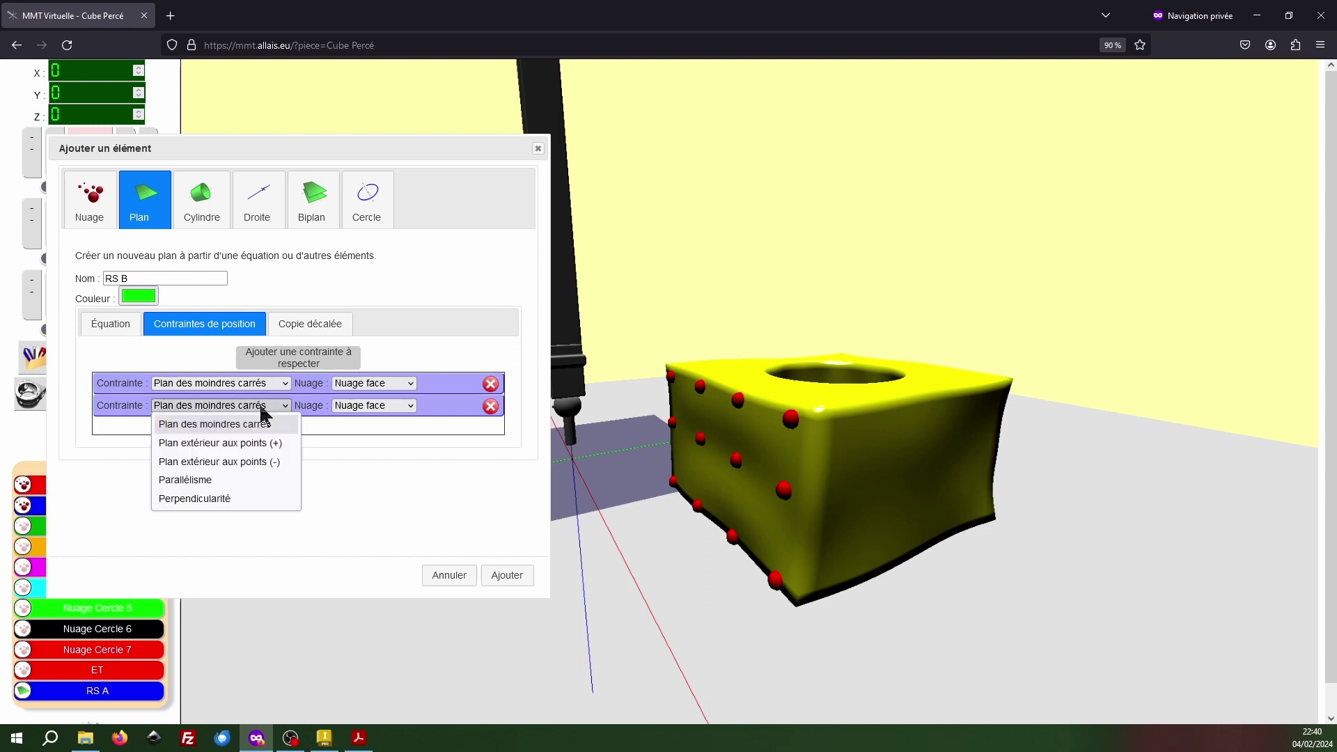
click(250, 444)
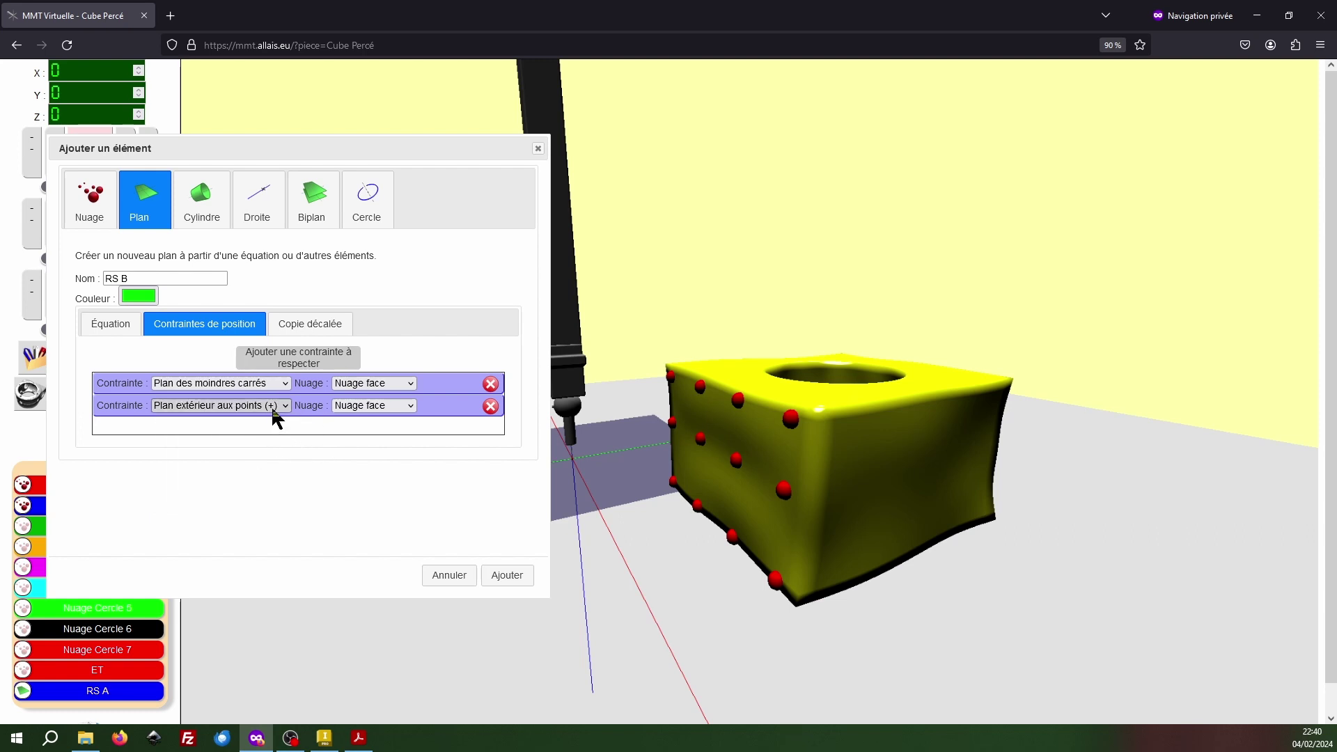
click(270, 405)
click(266, 442)
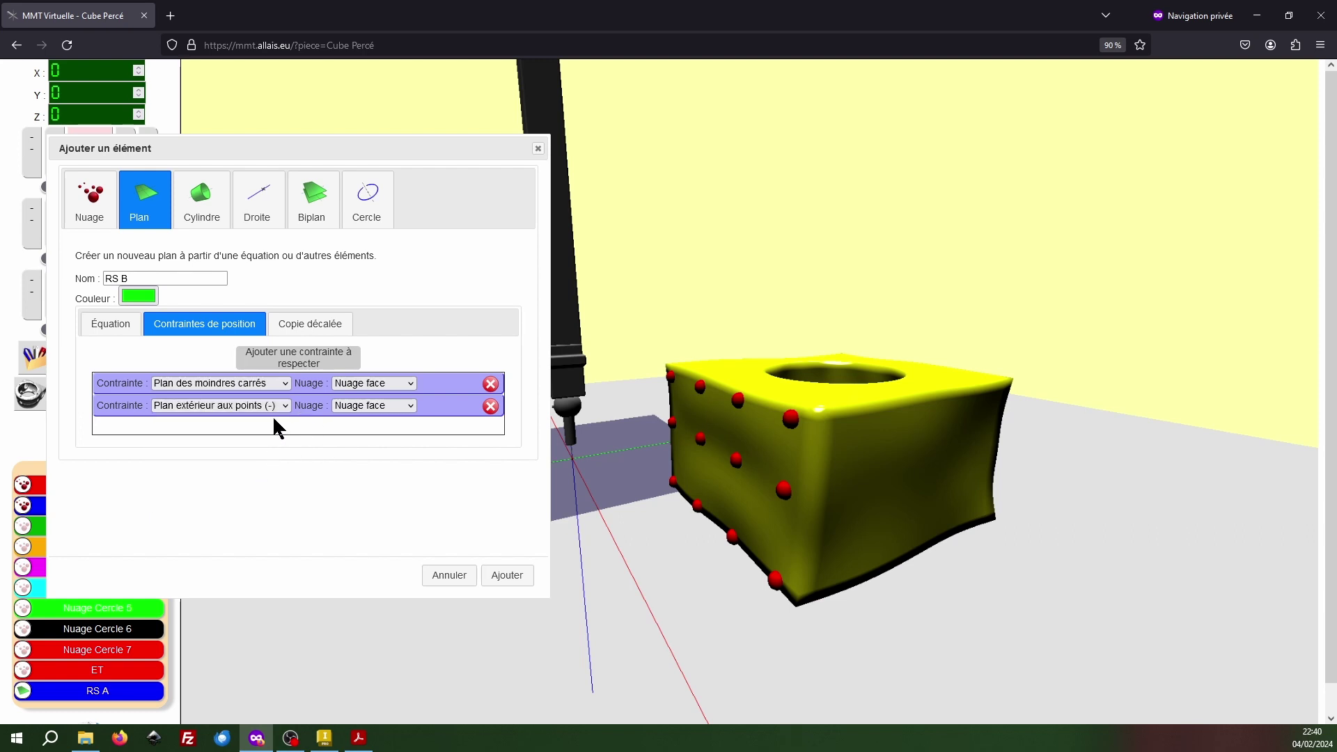
click(272, 411)
click(275, 460)
Step: Examine the face points side-on, try Plan extérieur aux points (-) for the second constraint, and set it back to (+)
drag(385, 149, 304, 152)
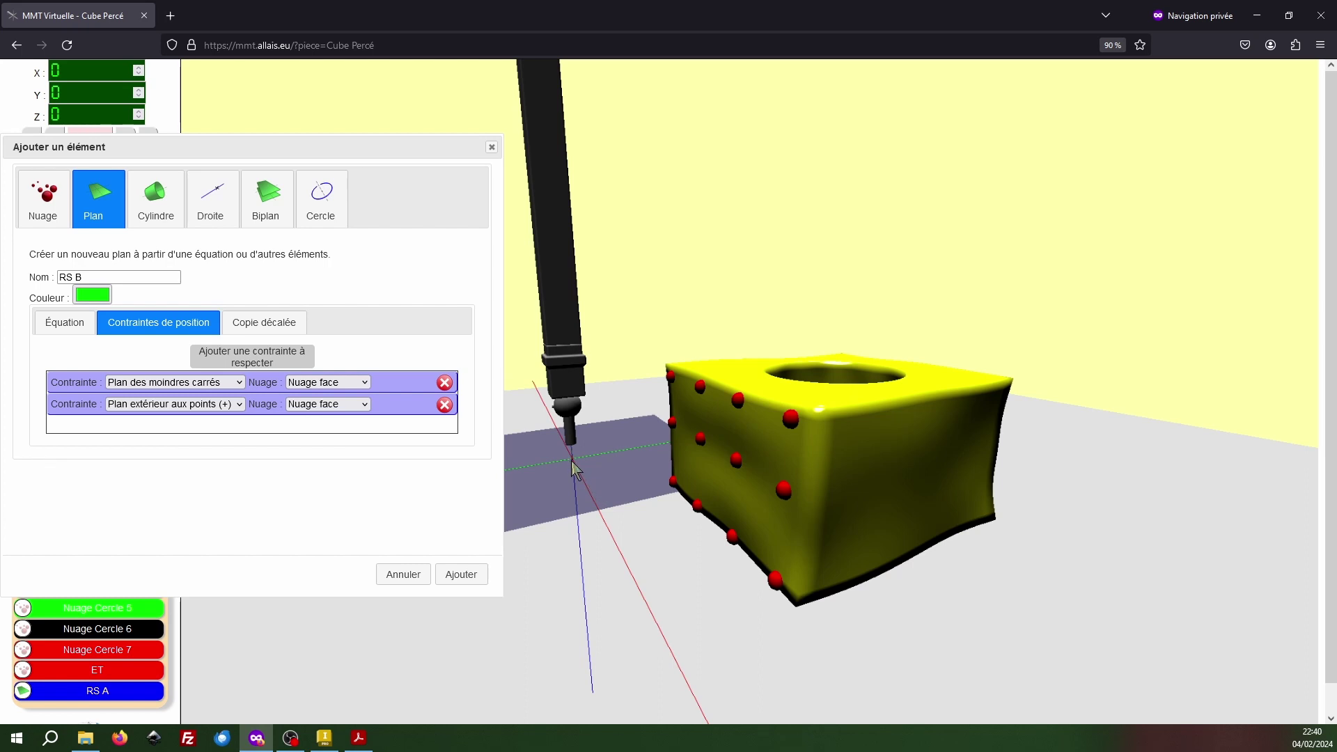
drag(334, 152, 360, 145)
drag(833, 597, 755, 540)
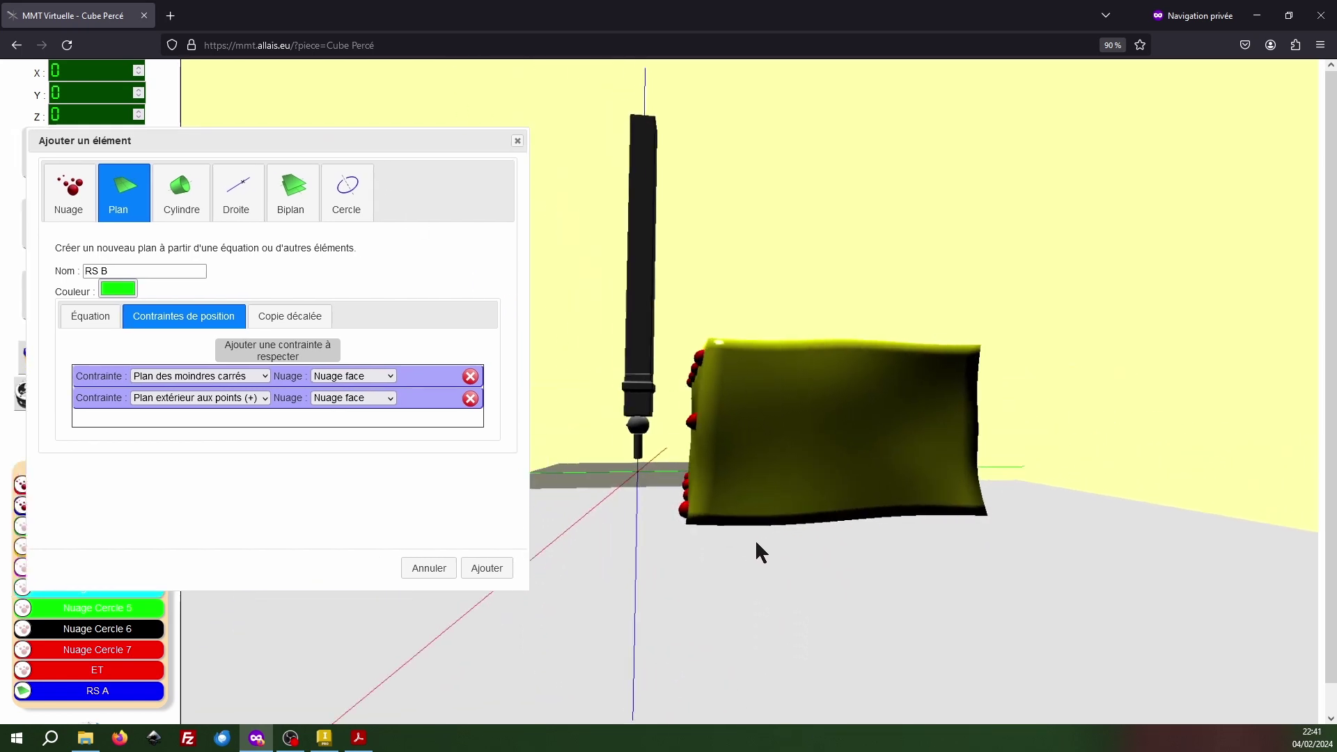
drag(754, 543, 767, 545)
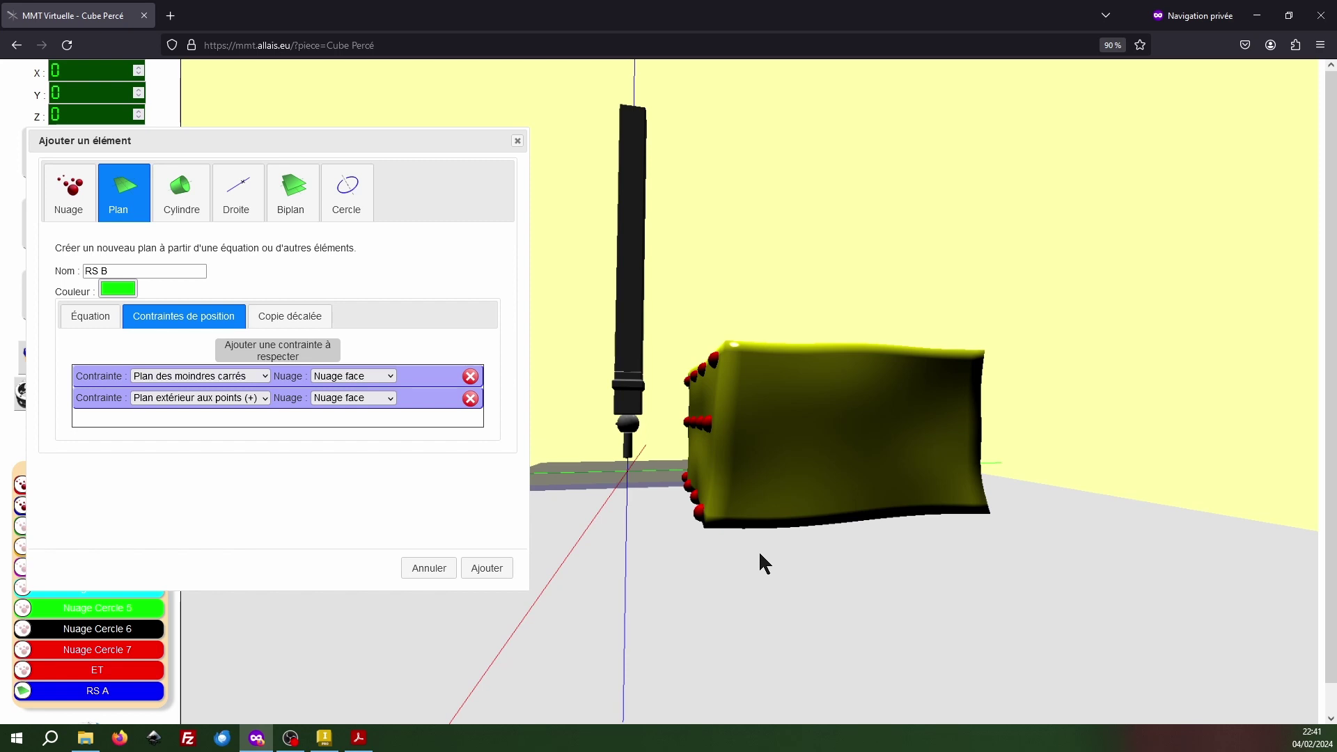
click(220, 407)
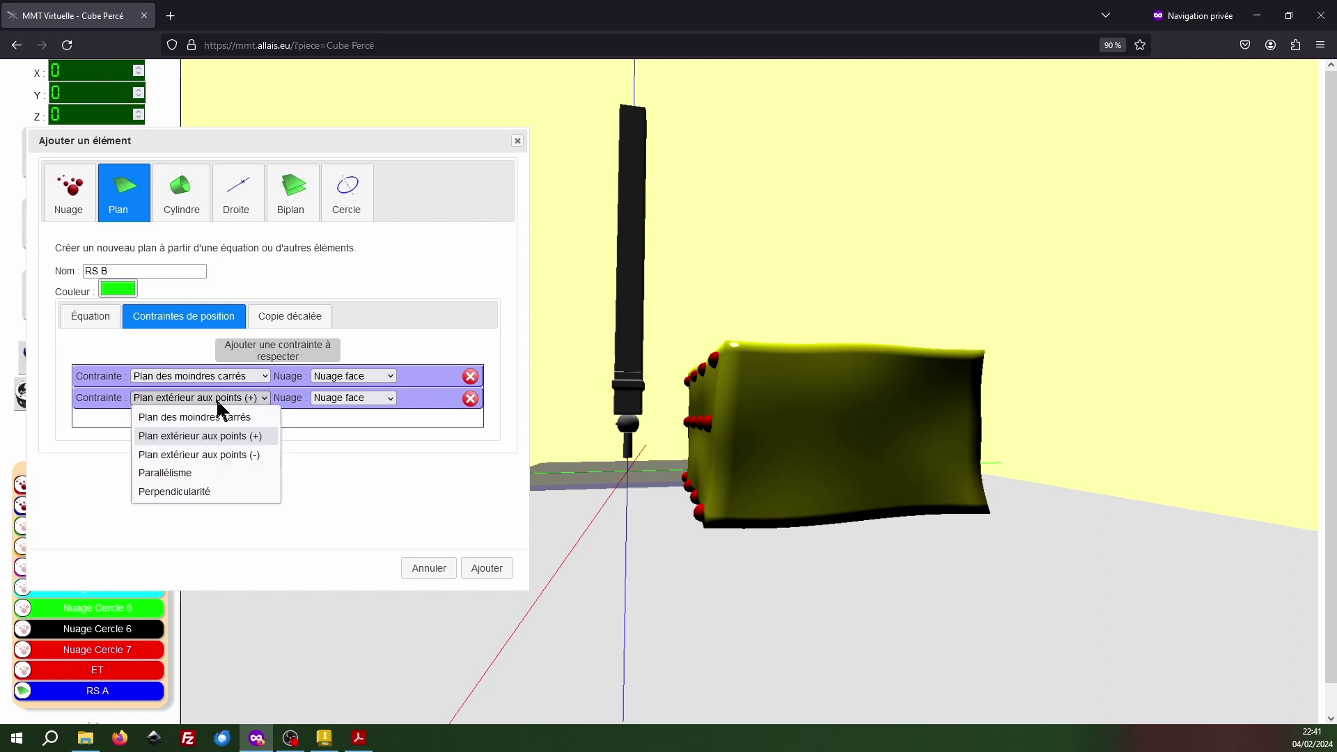
click(225, 454)
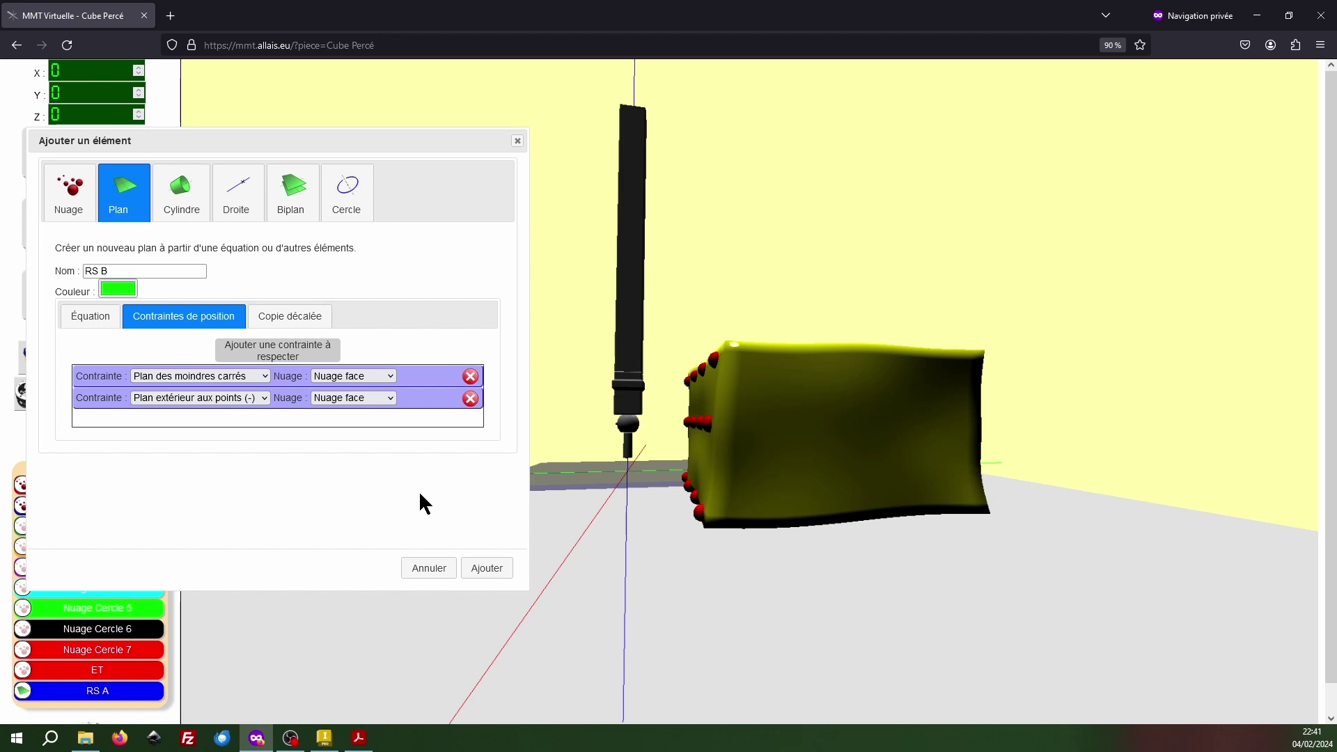
click(243, 399)
click(230, 437)
Step: Add a Perpendicularité constraint relative to RS A, create the plane RS B and inspect it against the face points
click(253, 356)
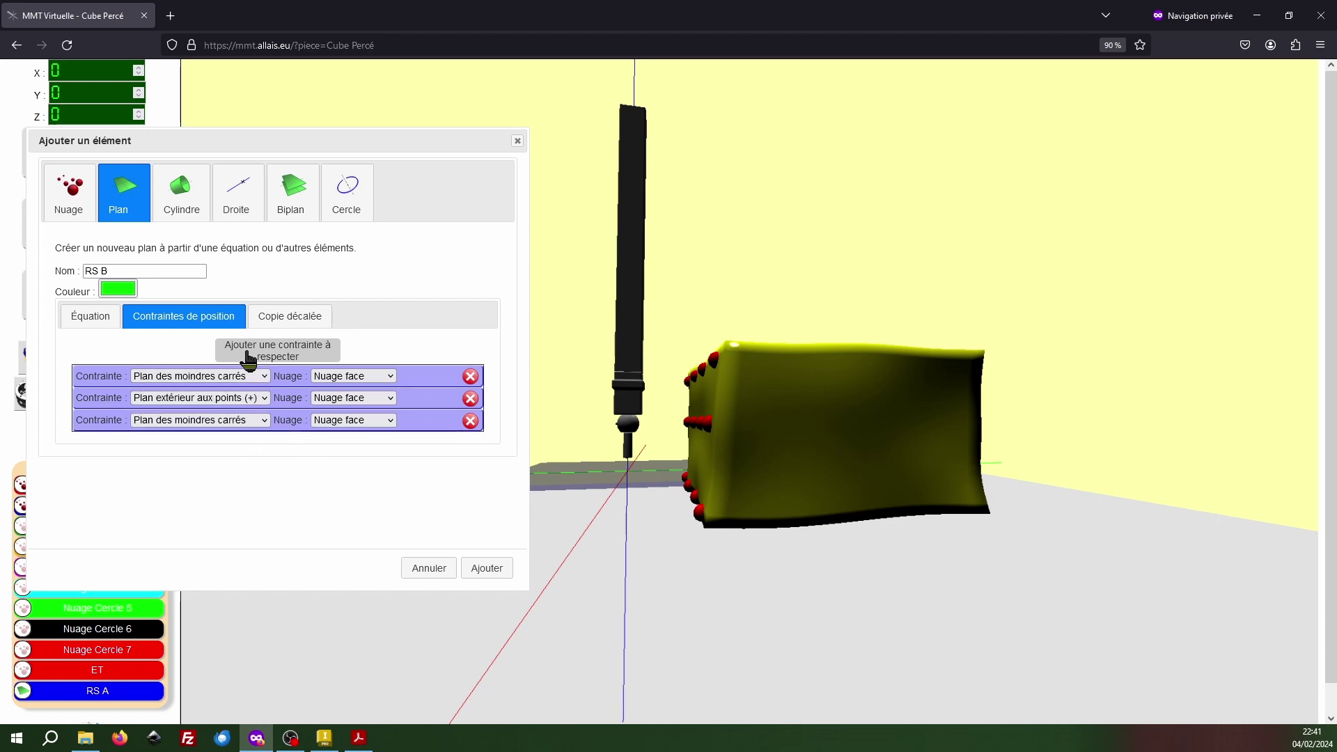
click(214, 422)
click(177, 515)
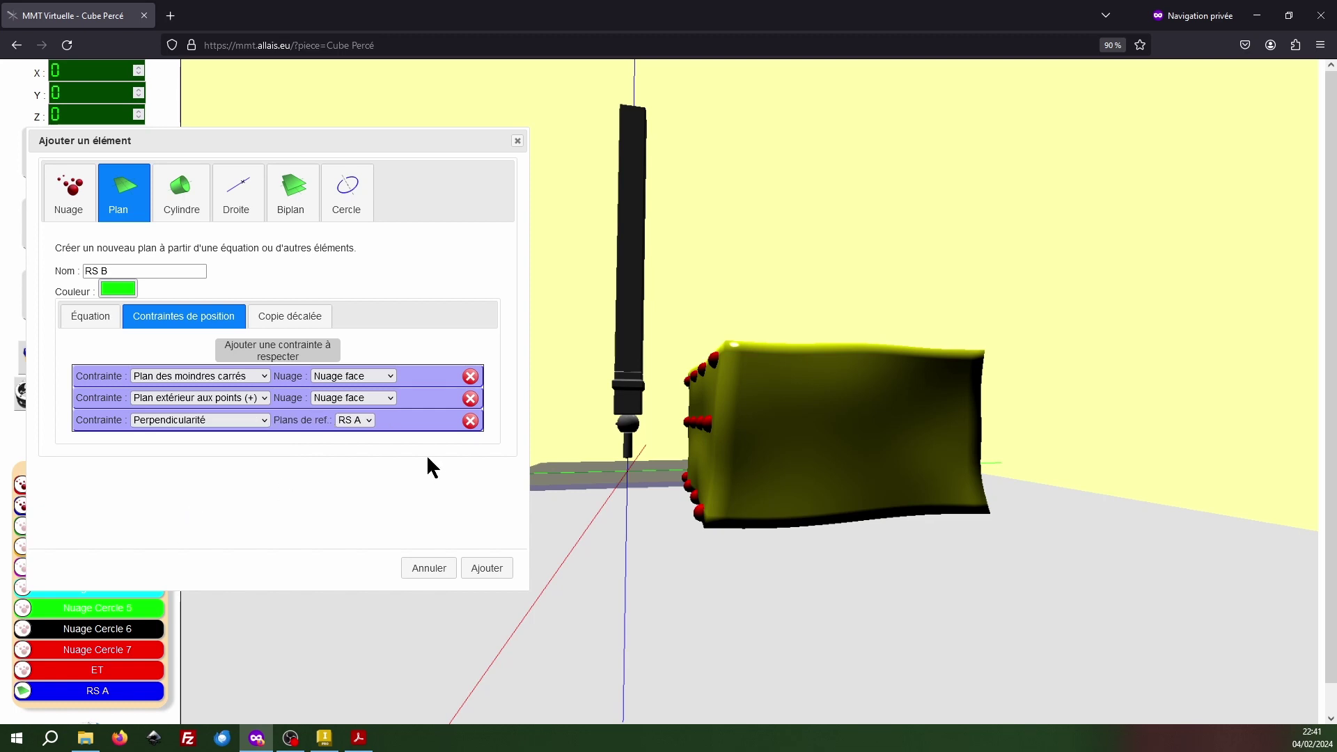
click(356, 420)
click(355, 441)
click(491, 571)
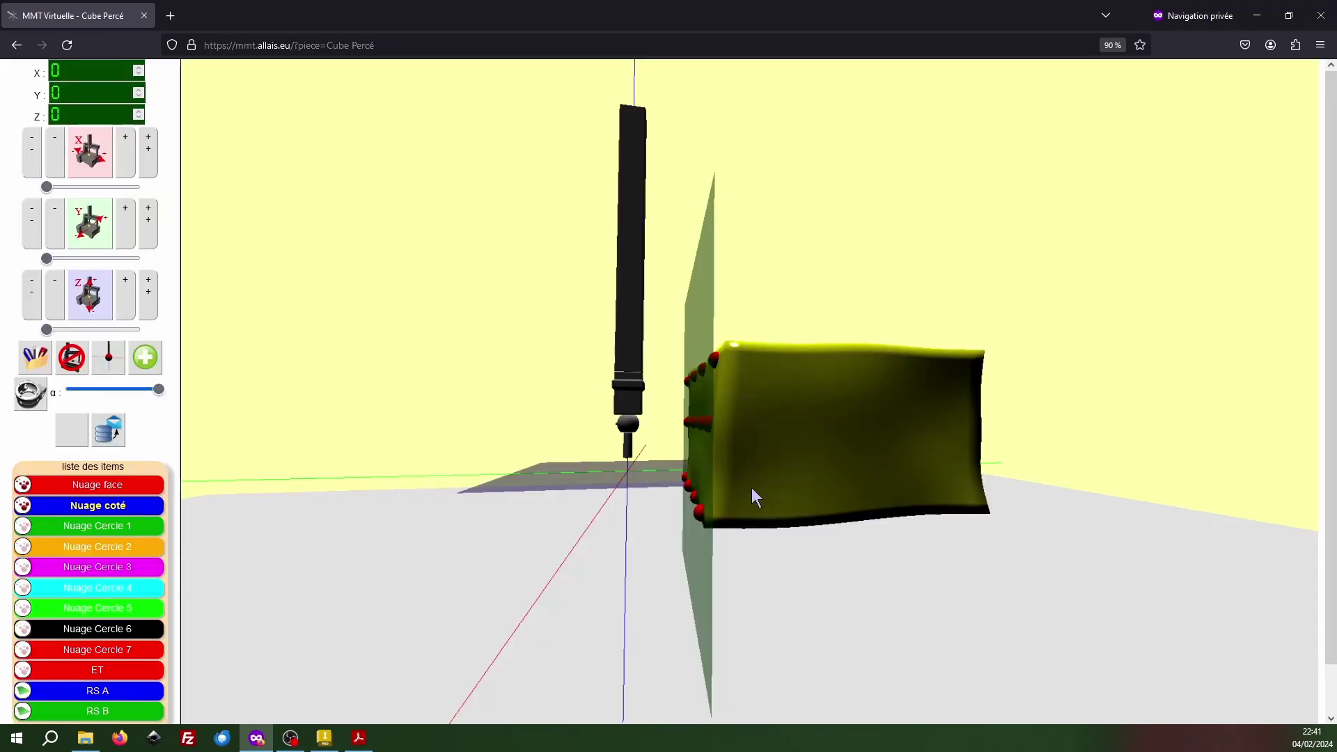
drag(752, 489, 691, 514)
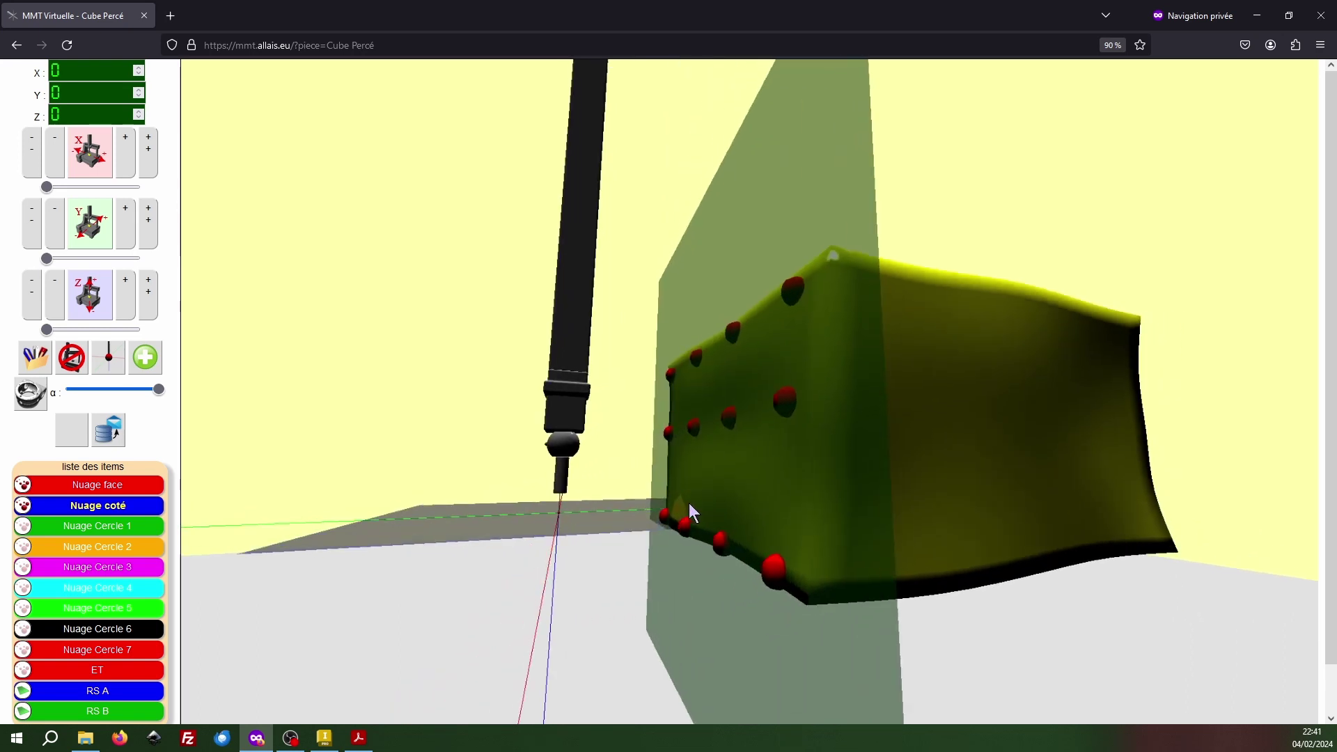
mouse_move(722, 549)
mouse_down()
mouse_move(767, 547)
mouse_move(730, 549)
mouse_up()
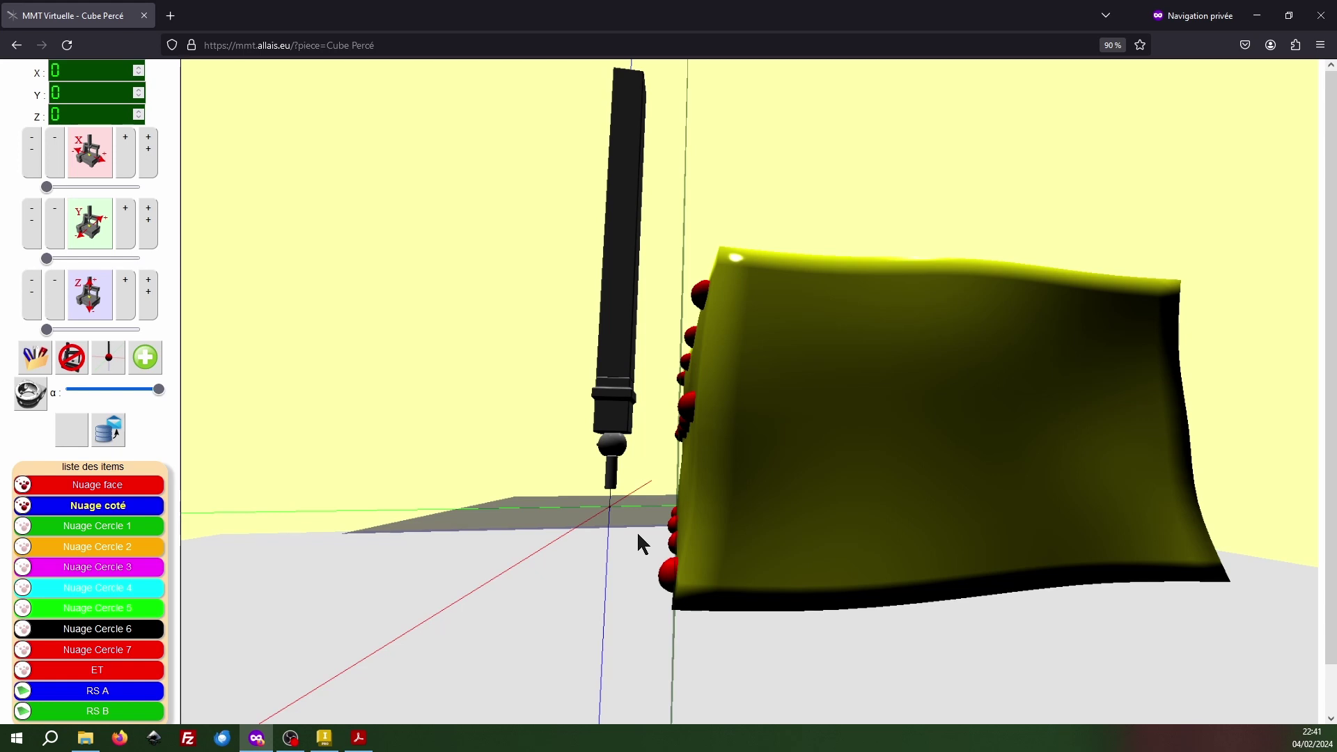
Step: Examine the part from the side-face points' side and check the datum references in the Pièce1.pdf drawing
drag(636, 534, 1031, 521)
click(72, 358)
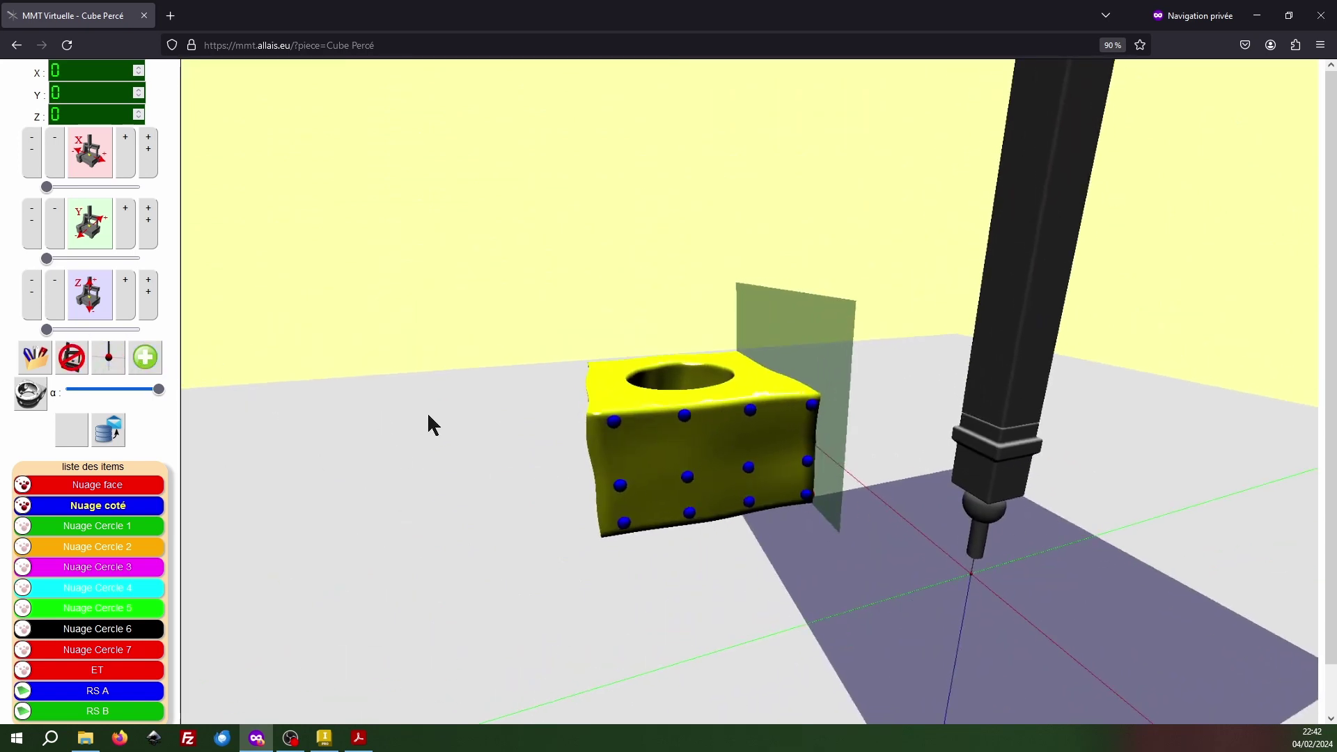
key(alt+Tab)
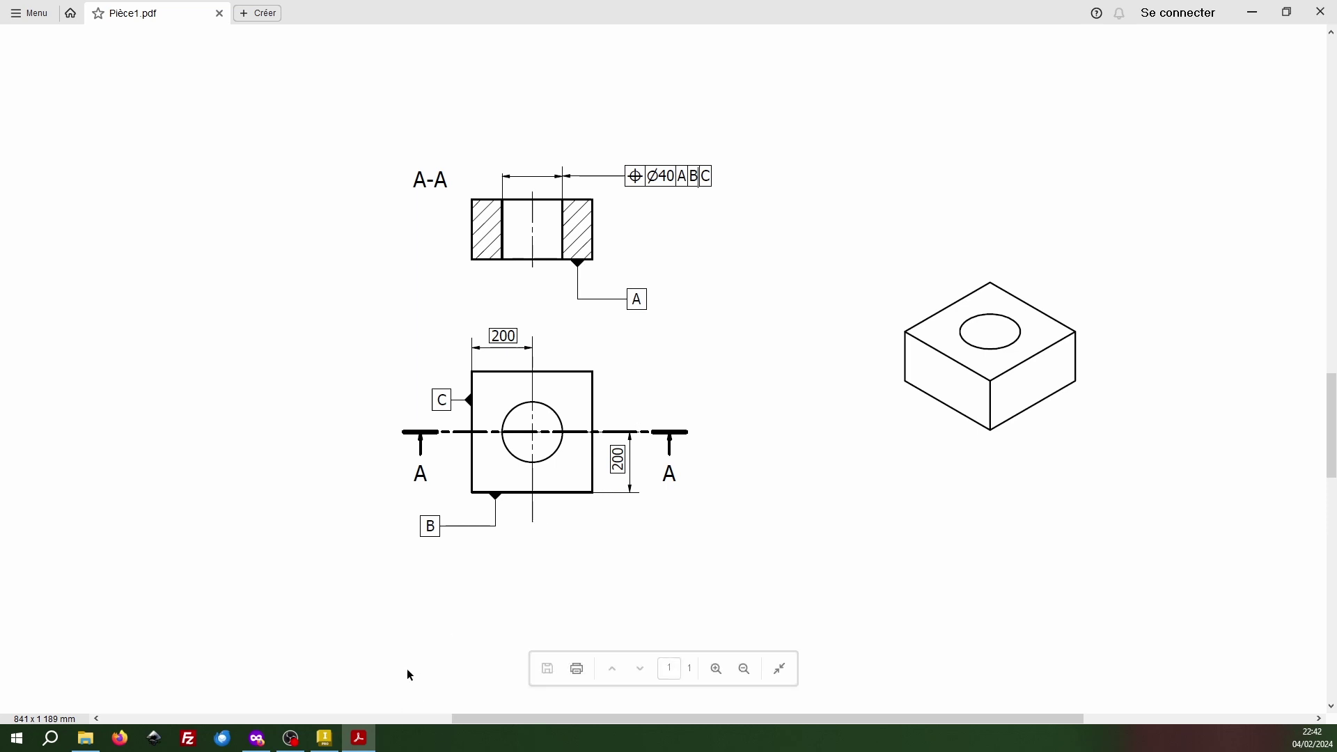
key(alt+Tab)
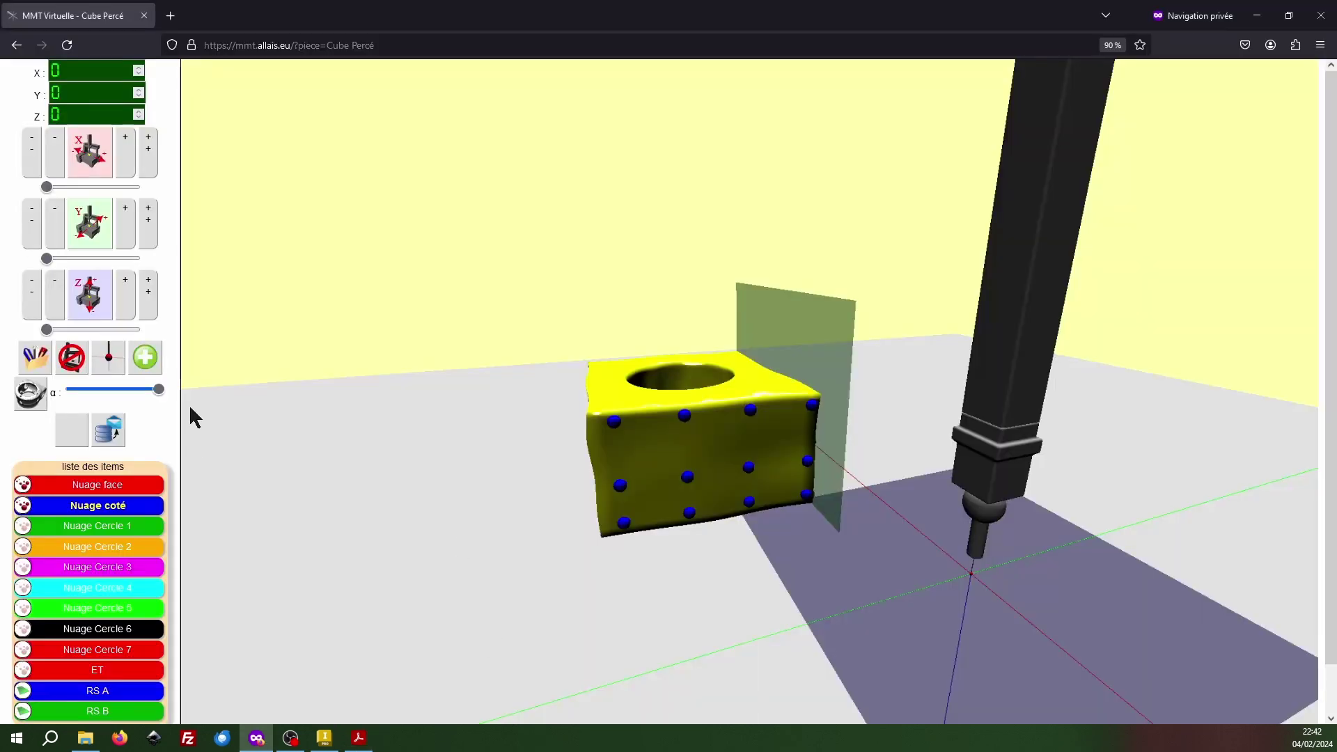
Step: Start a new plane with the default name and the constraint Plan des moindres carrés on Nuage coté
click(145, 356)
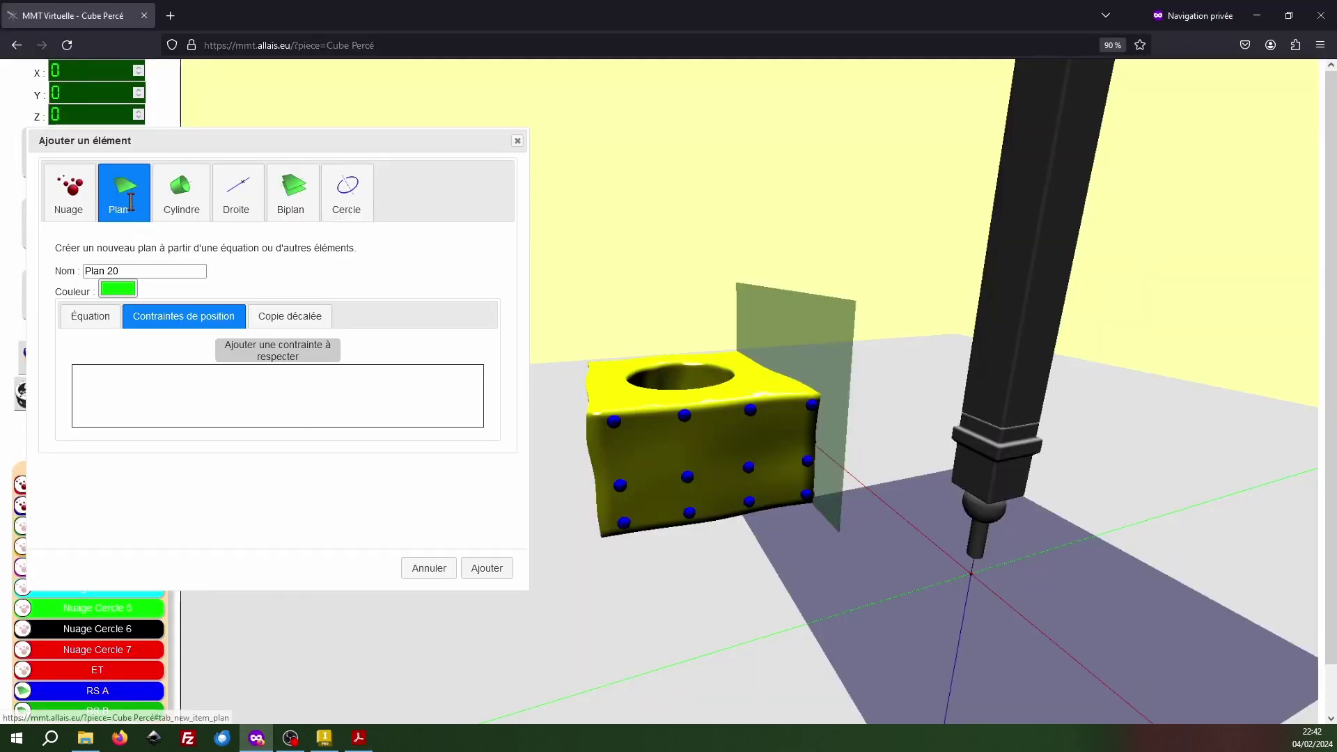
click(256, 350)
click(316, 377)
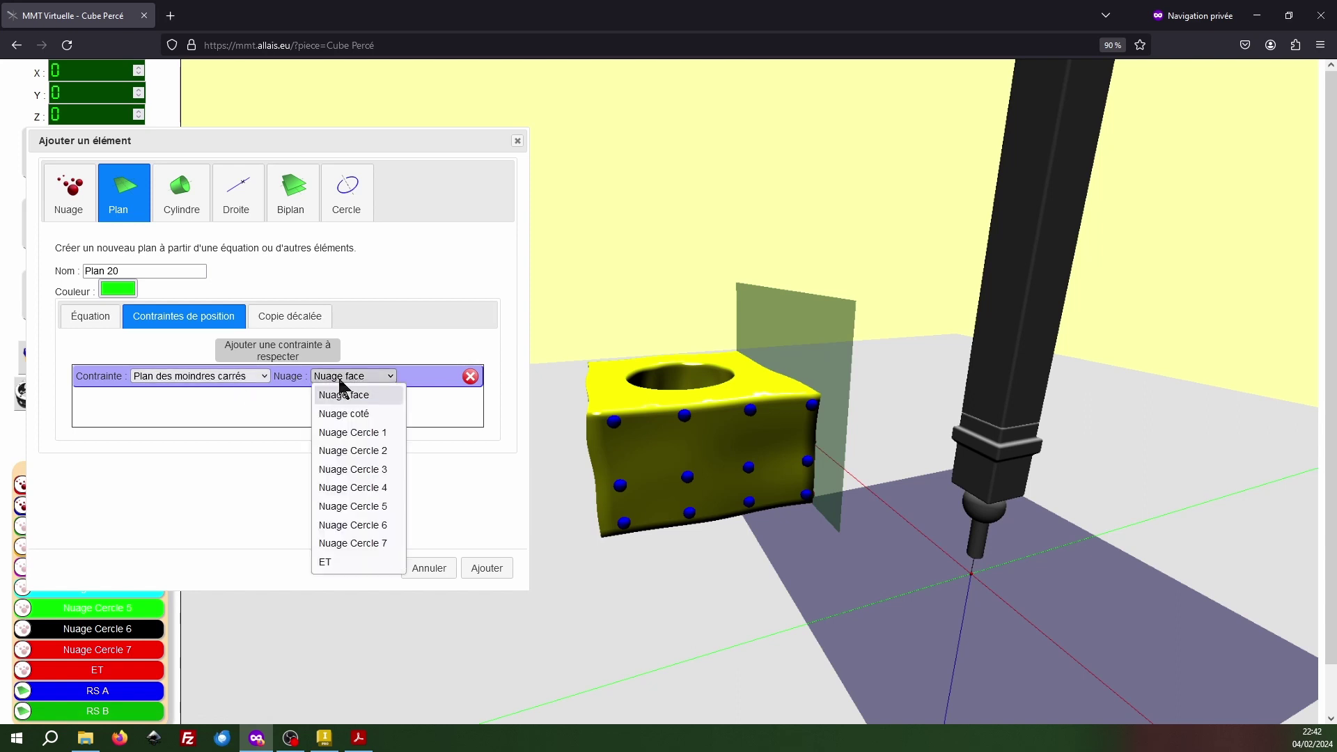
click(384, 413)
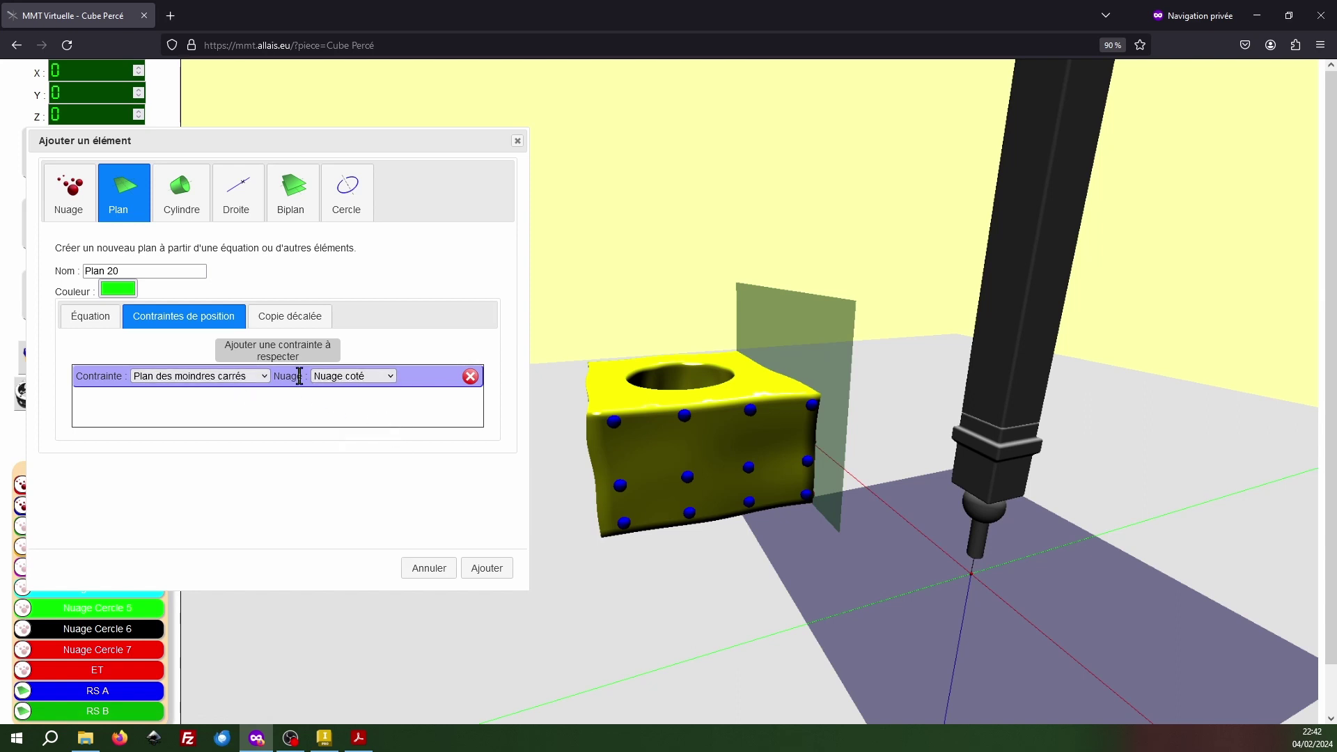
Step: Add the constraint Plan extérieur aux points (+) on Nuage coté to the new plane and view the side-face points edge-on
click(288, 354)
click(238, 398)
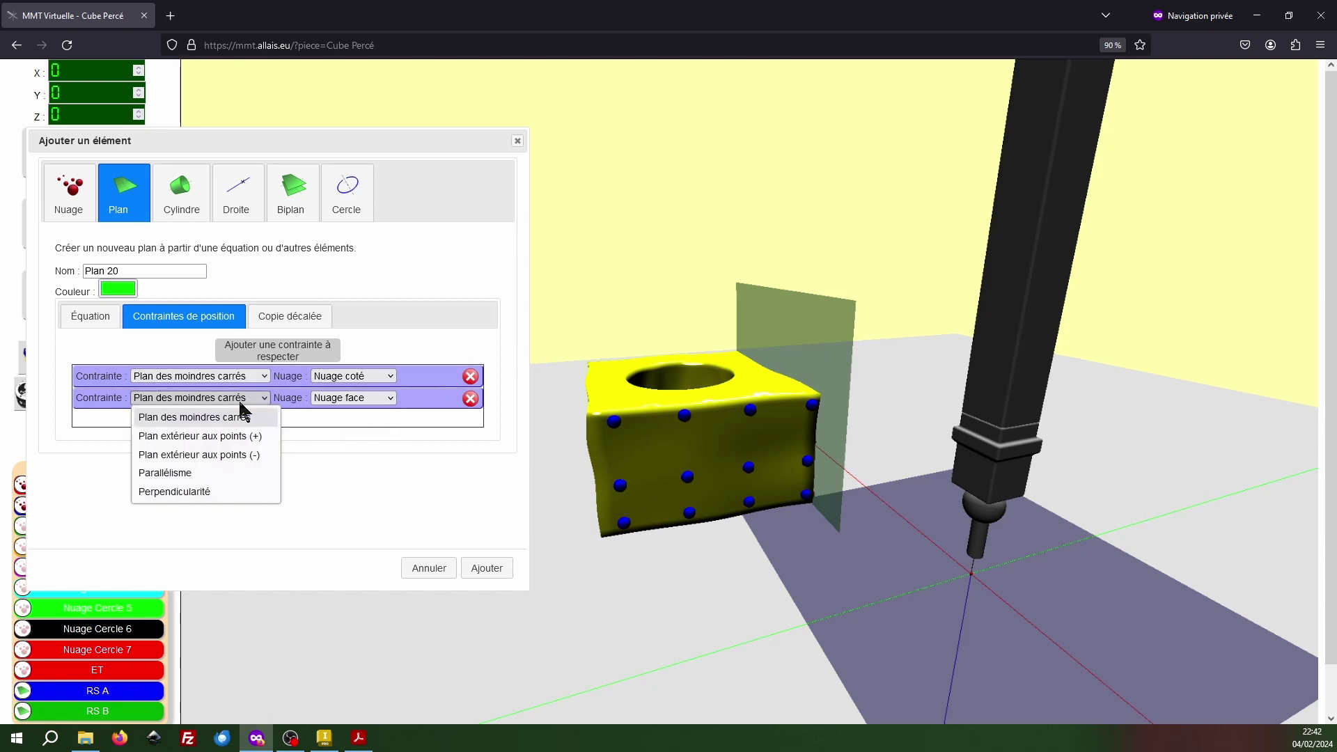
click(243, 433)
click(370, 398)
click(366, 438)
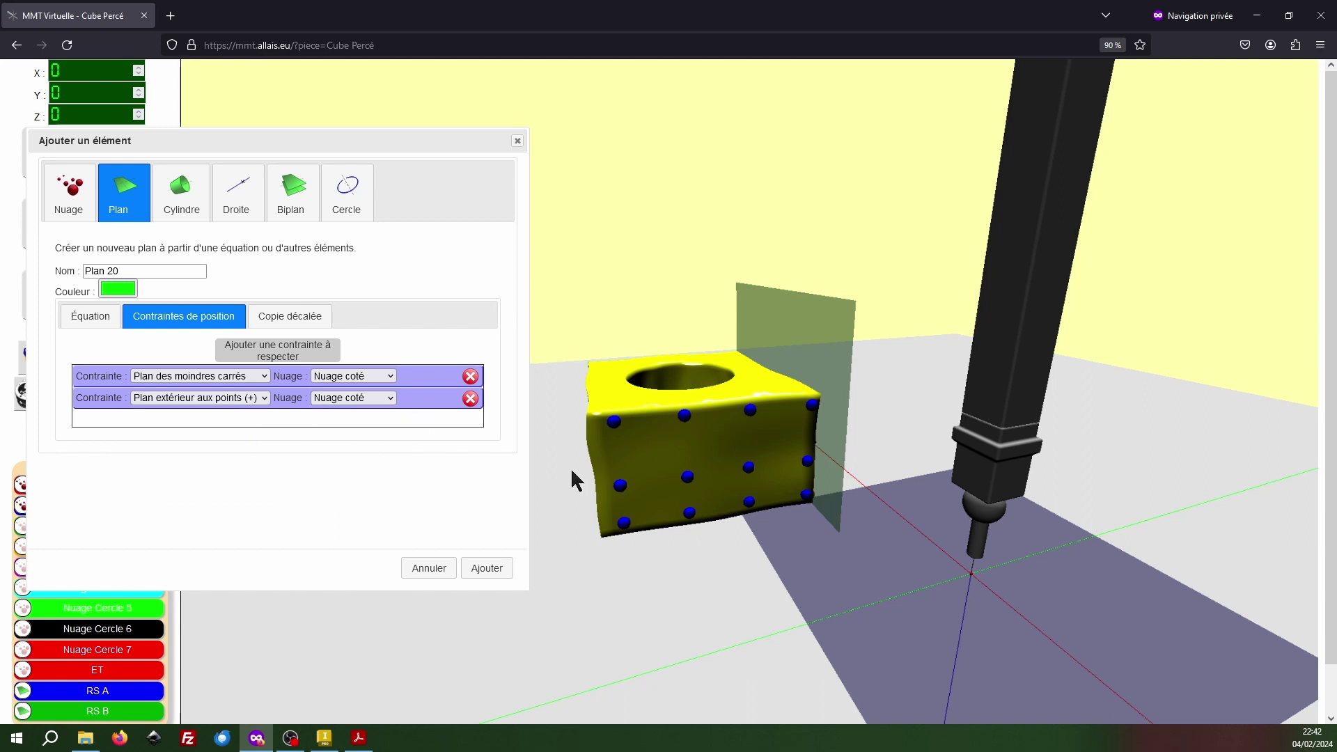
drag(758, 567, 869, 524)
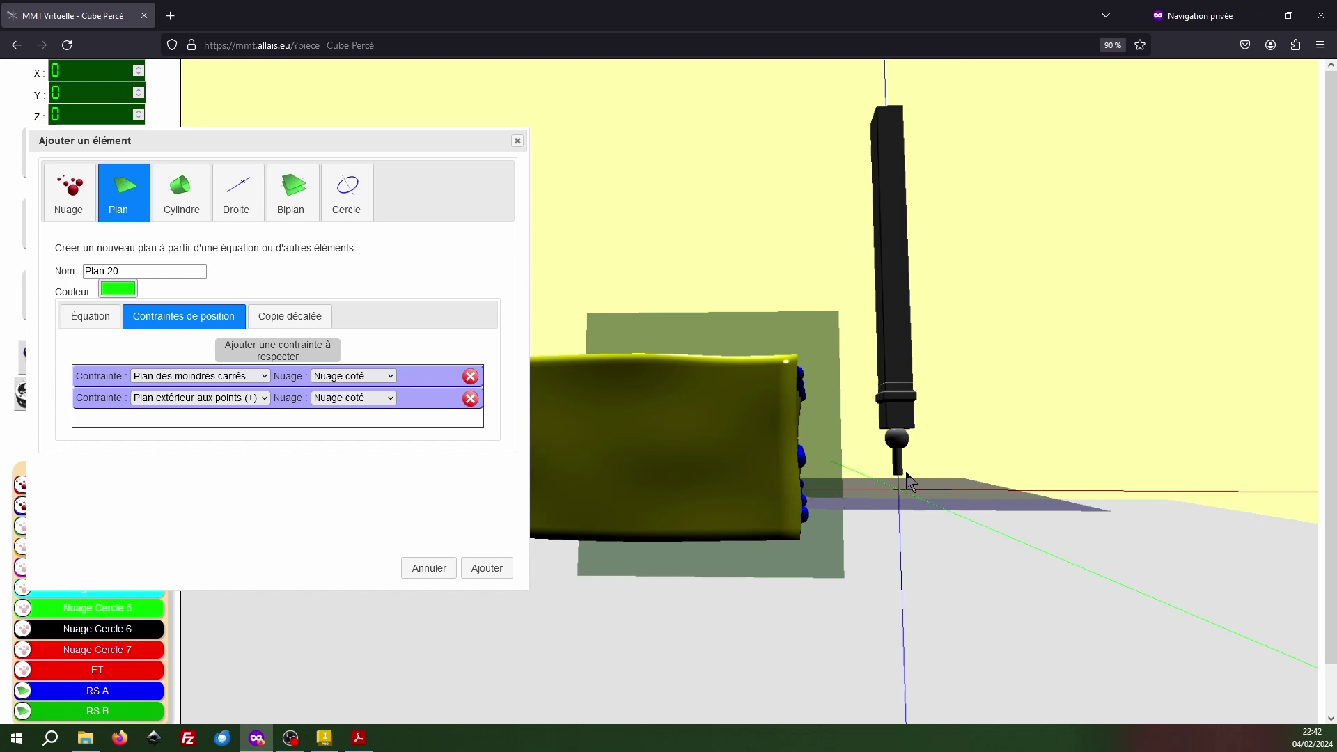
Step: Add Perpendicularité constraints relative to RS A and RS B to the default-named plane and create it
click(301, 357)
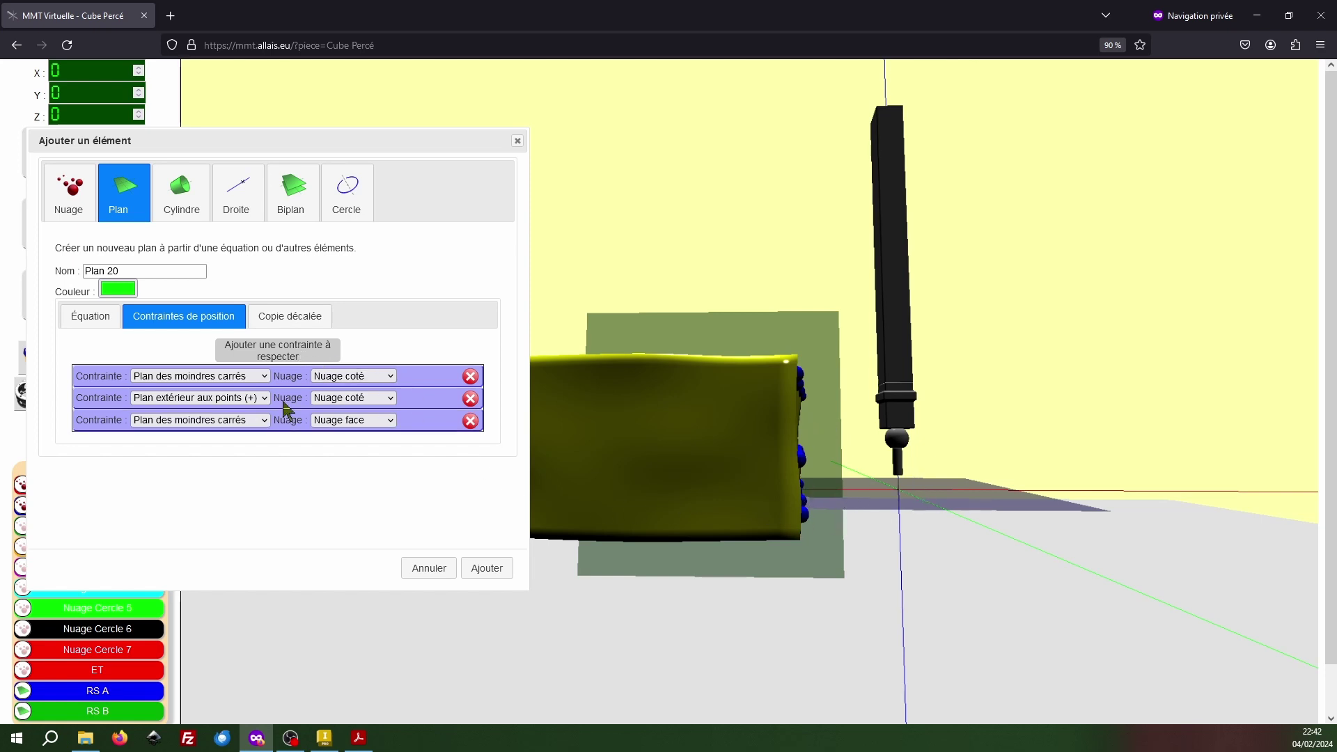
click(251, 420)
click(197, 511)
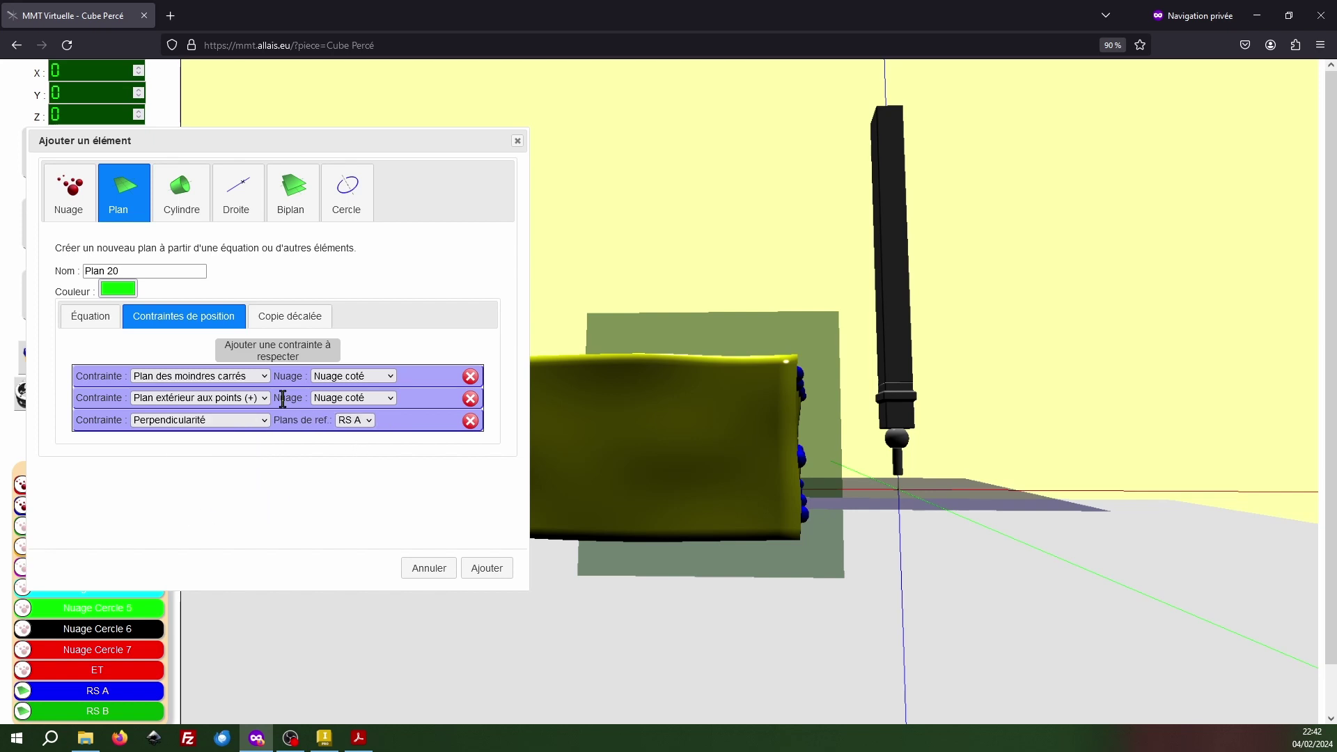
click(260, 351)
click(242, 443)
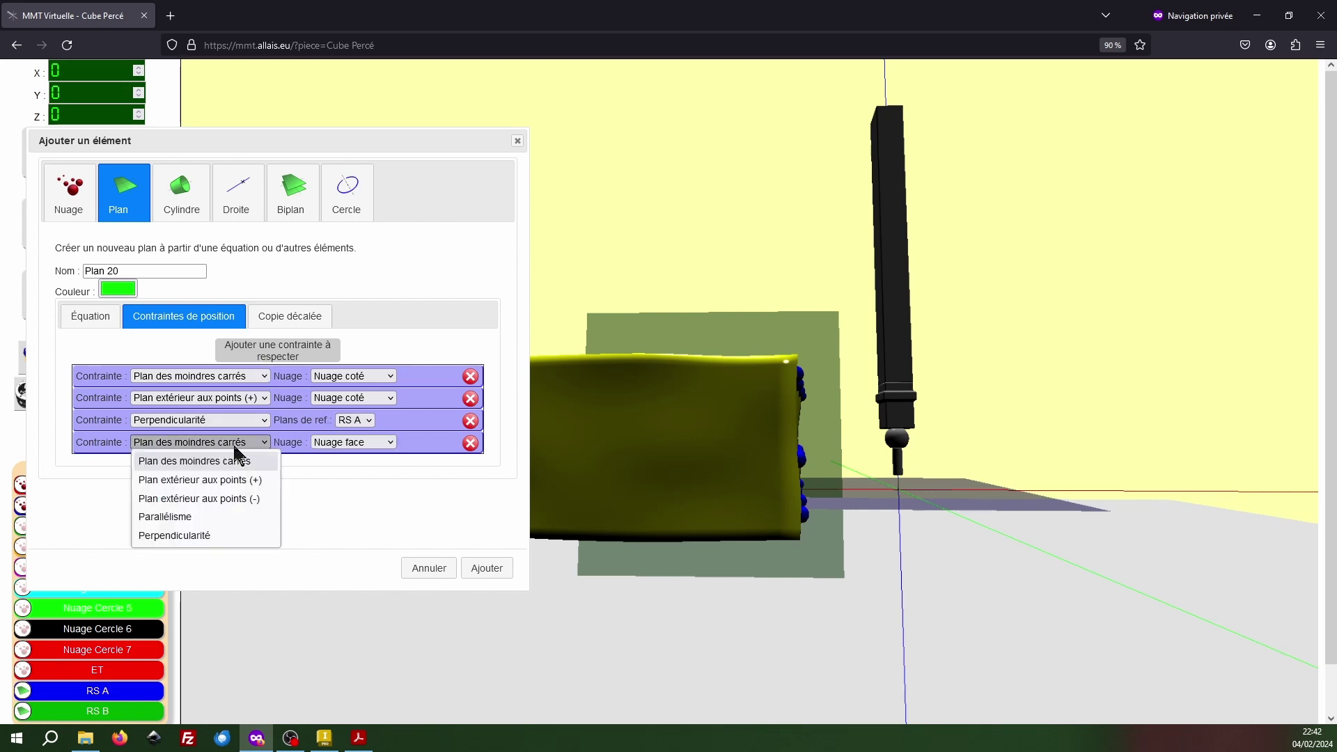
click(199, 535)
click(353, 443)
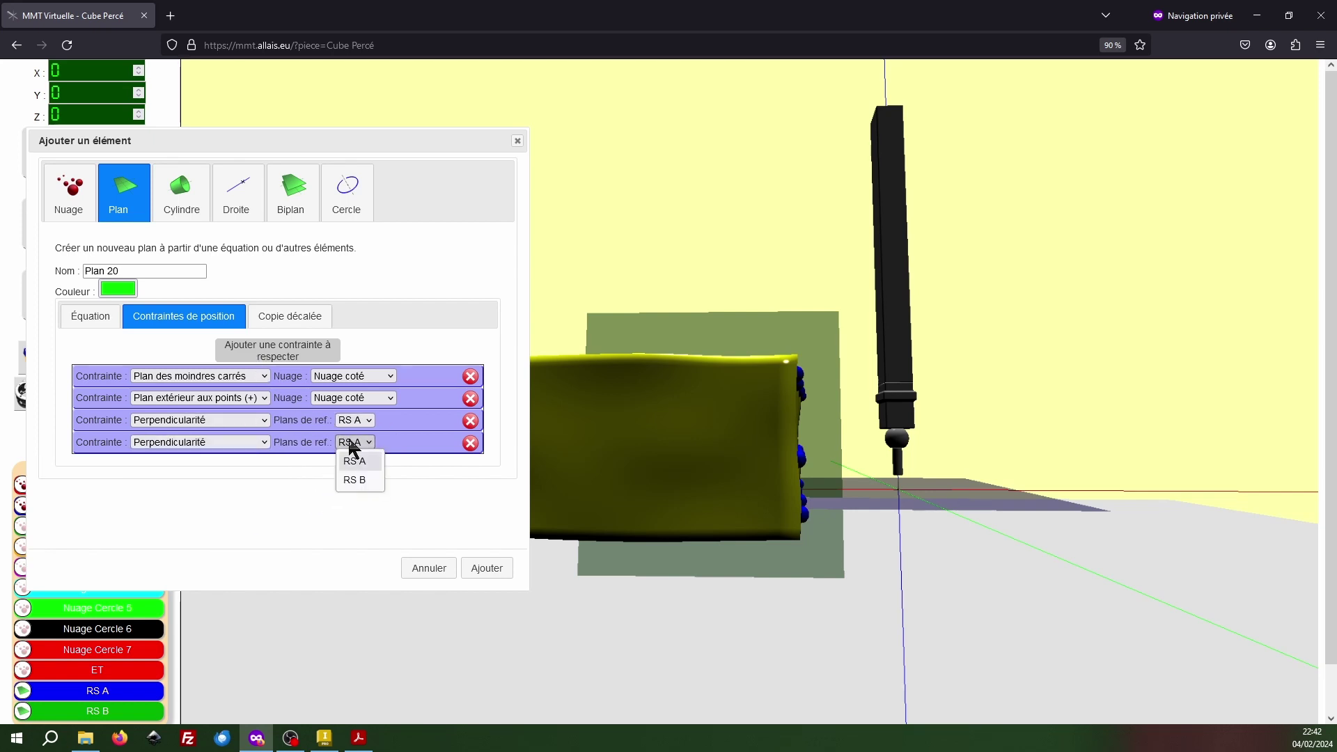
click(360, 480)
click(487, 568)
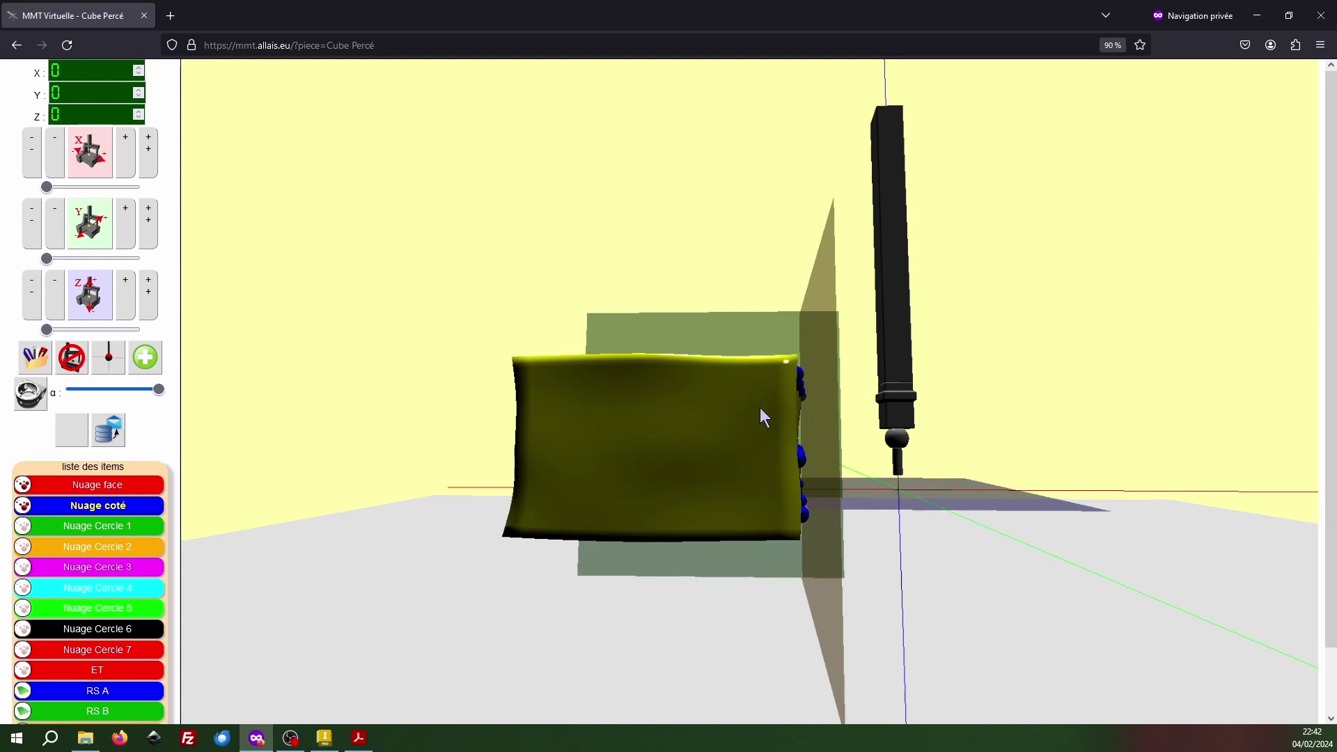
Step: Check the new default-named plane against the side-face points and delete it from the item list
drag(759, 408, 729, 404)
scroll(95, 625, down, 1)
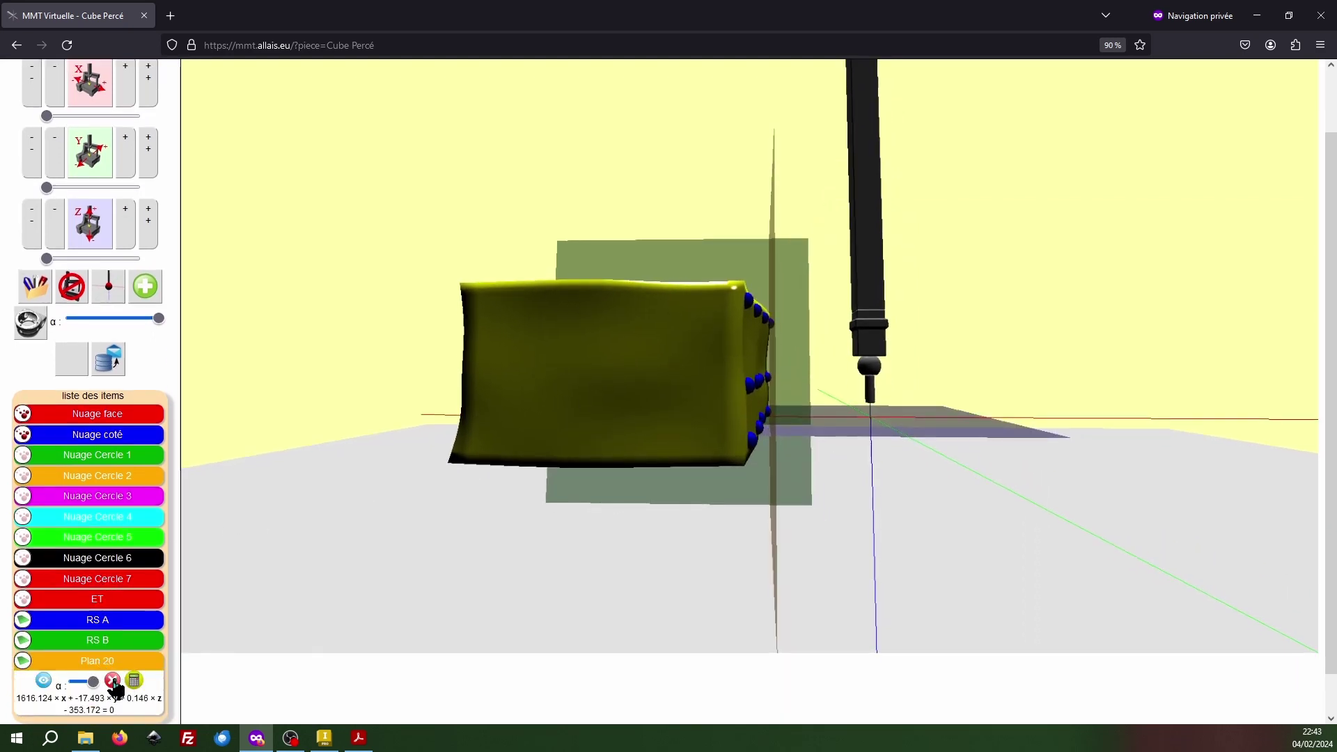
click(112, 681)
click(865, 426)
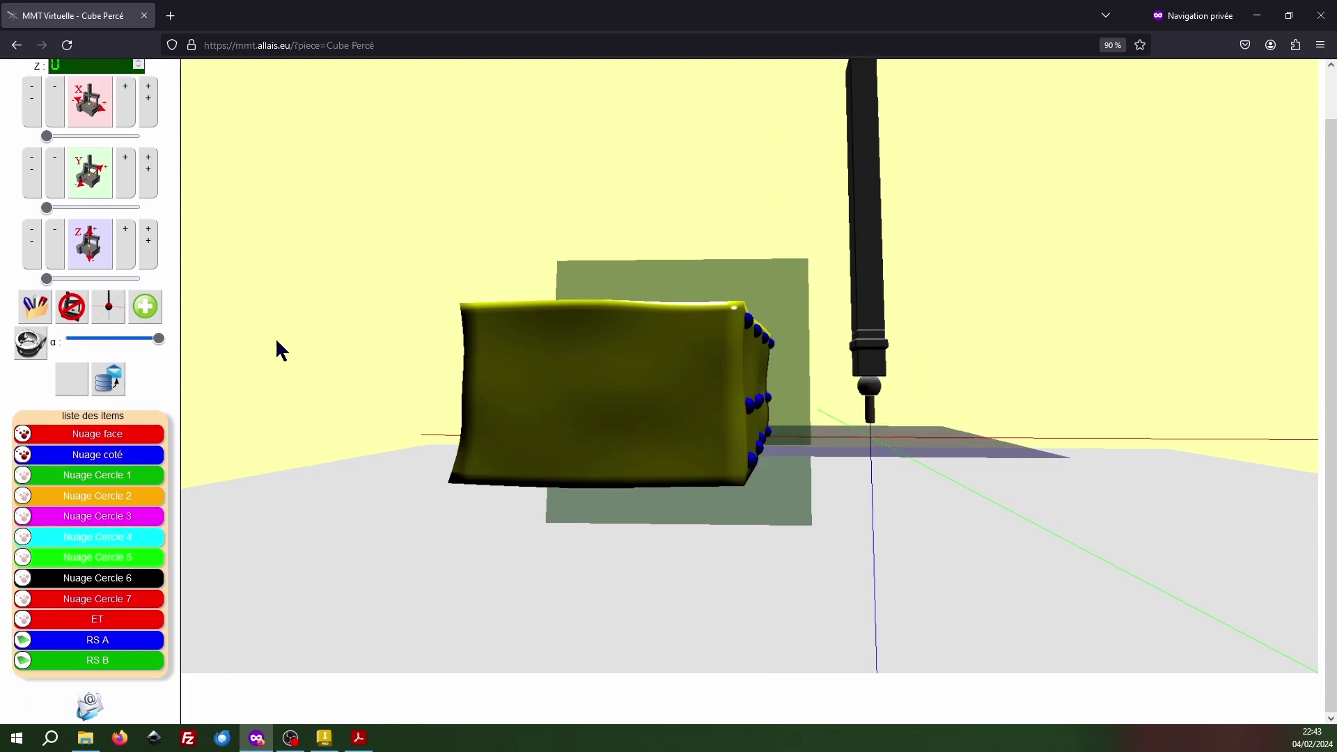
Step: Start a plane named RS C with four constraints, the first being Plan des moindres carrés on Nuage coté
click(143, 304)
triple_click(159, 271)
text(RS C)
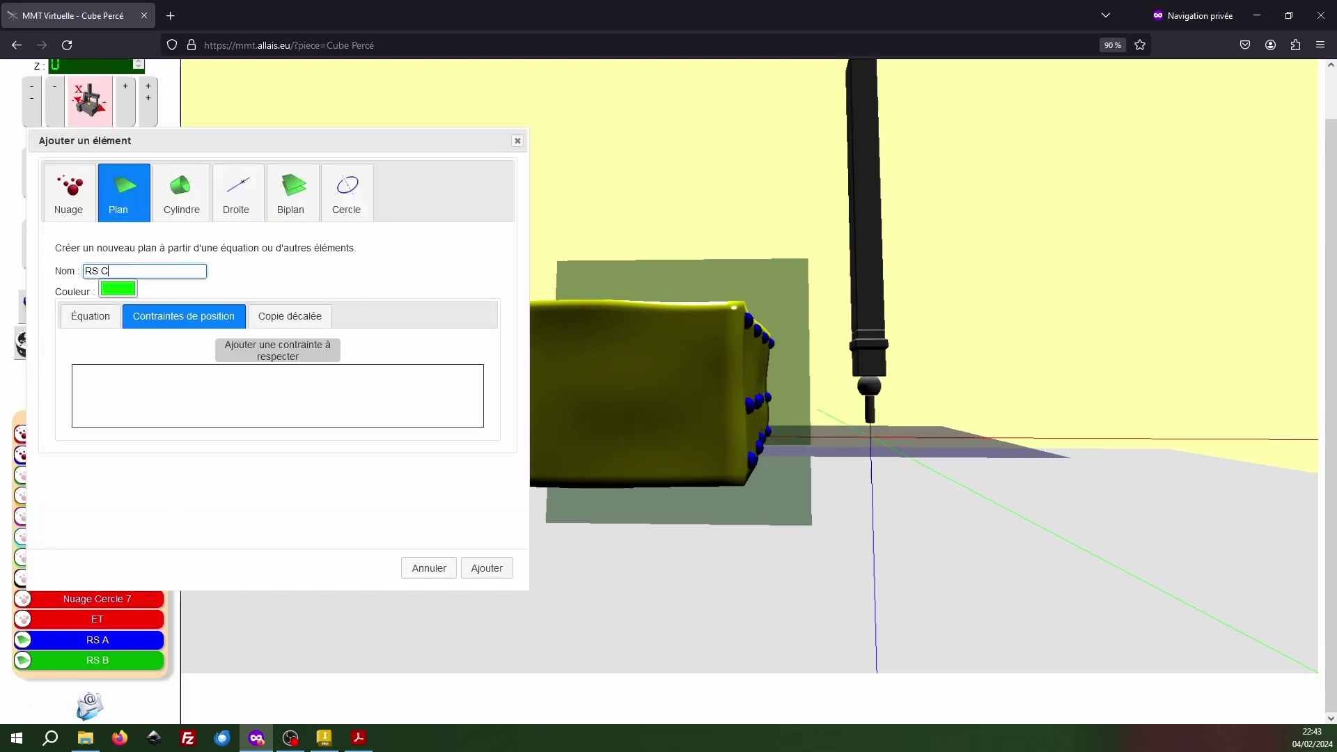
double_click(267, 347)
double_click(268, 348)
click(353, 376)
click(332, 411)
Step: Set the second constraint of RS C to Plan extérieur aux points (+) on Nuage coté
click(200, 398)
click(257, 419)
click(350, 398)
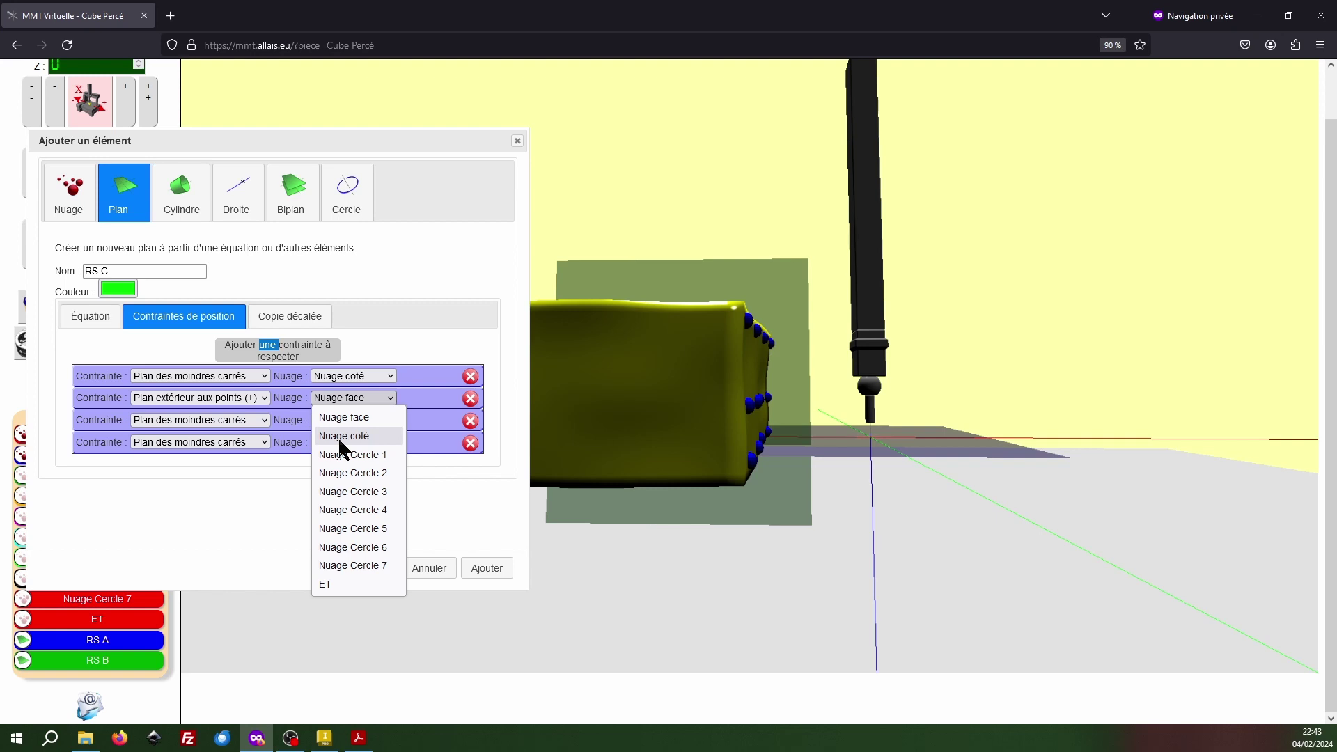
click(343, 436)
Step: Set the third and fourth constraints to Perpendicularité relative to RS A and RS B, and create plane RS C
click(233, 420)
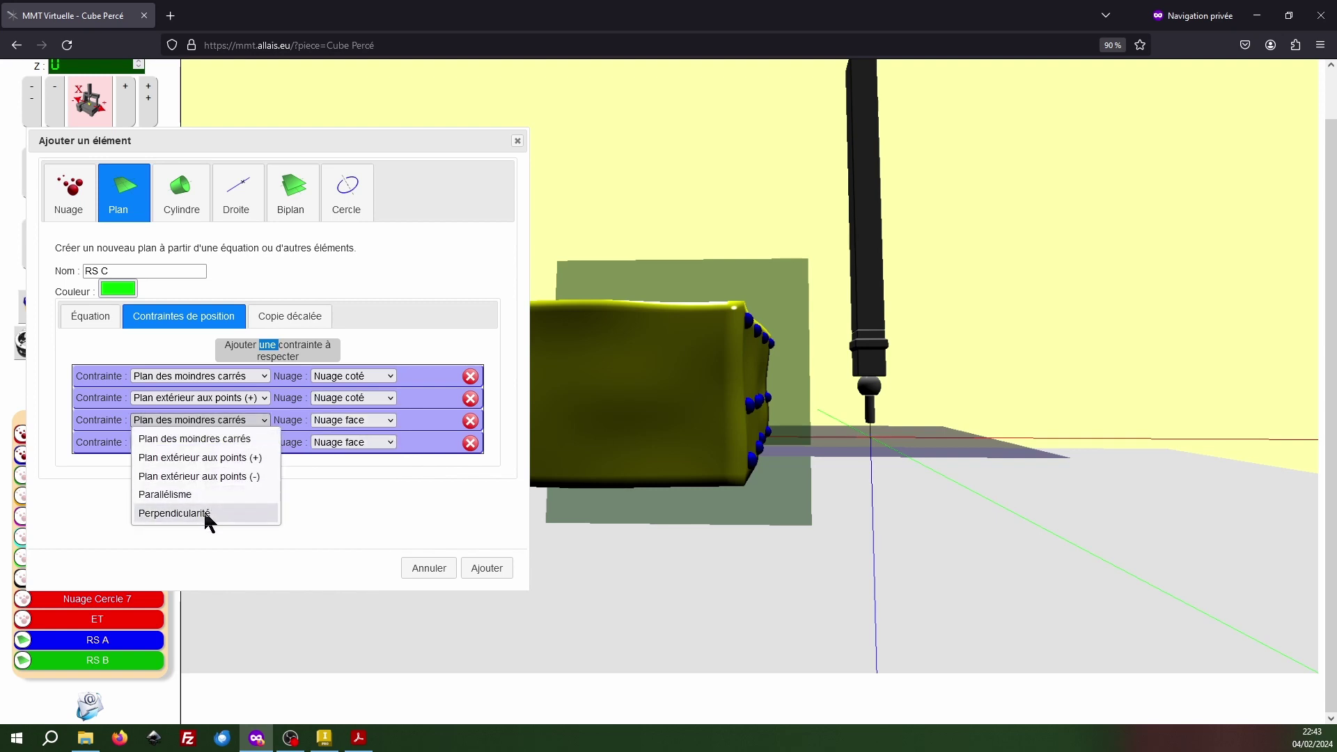
click(209, 514)
click(258, 443)
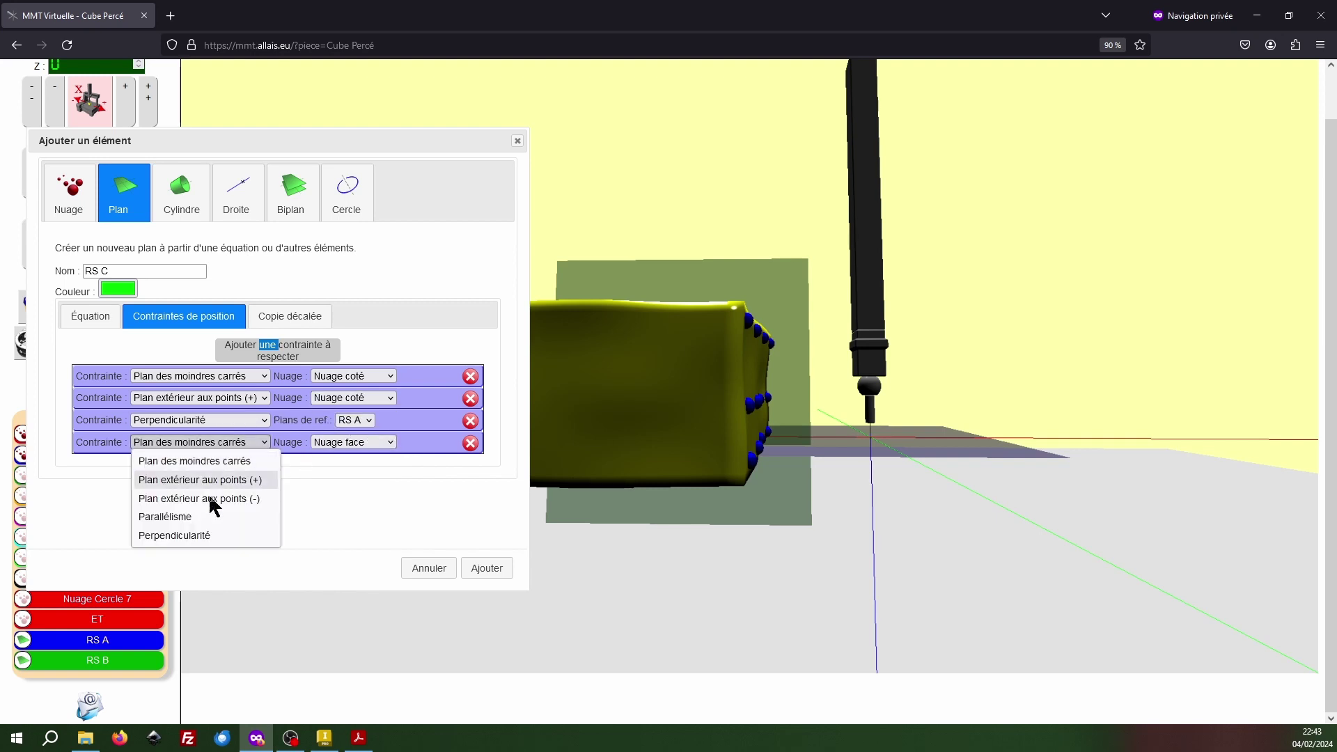
click(203, 536)
click(346, 444)
click(358, 480)
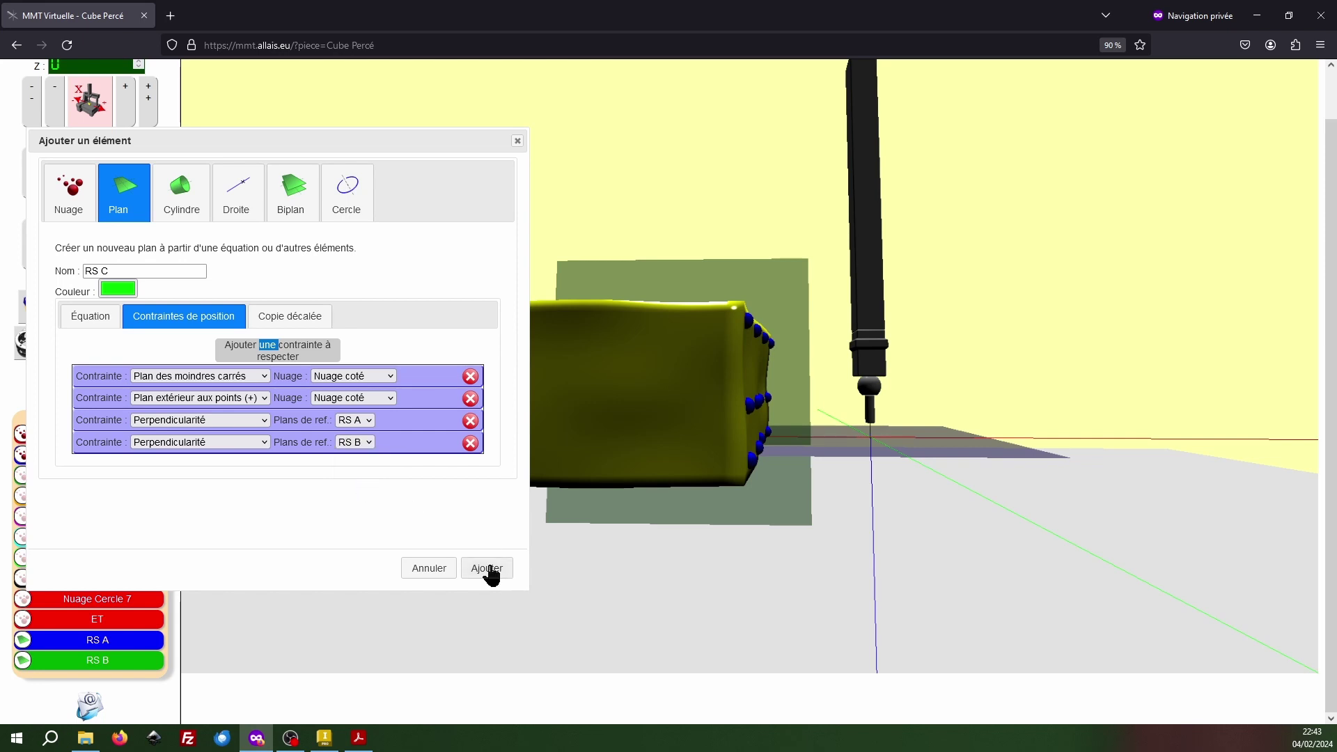
click(489, 571)
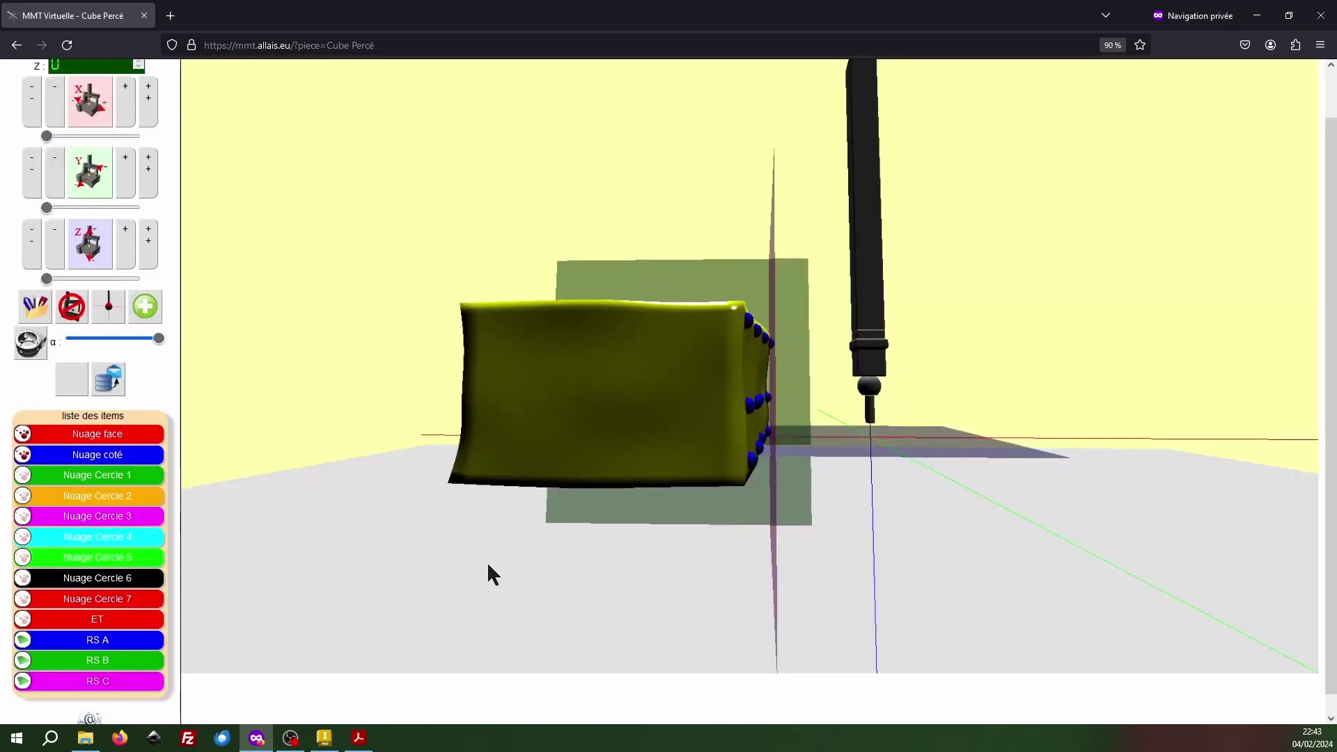
Step: Inspect RS C up close against the side-face points and examine how the three datum planes sit around the part
drag(693, 328, 724, 356)
scroll(766, 384, up, 5)
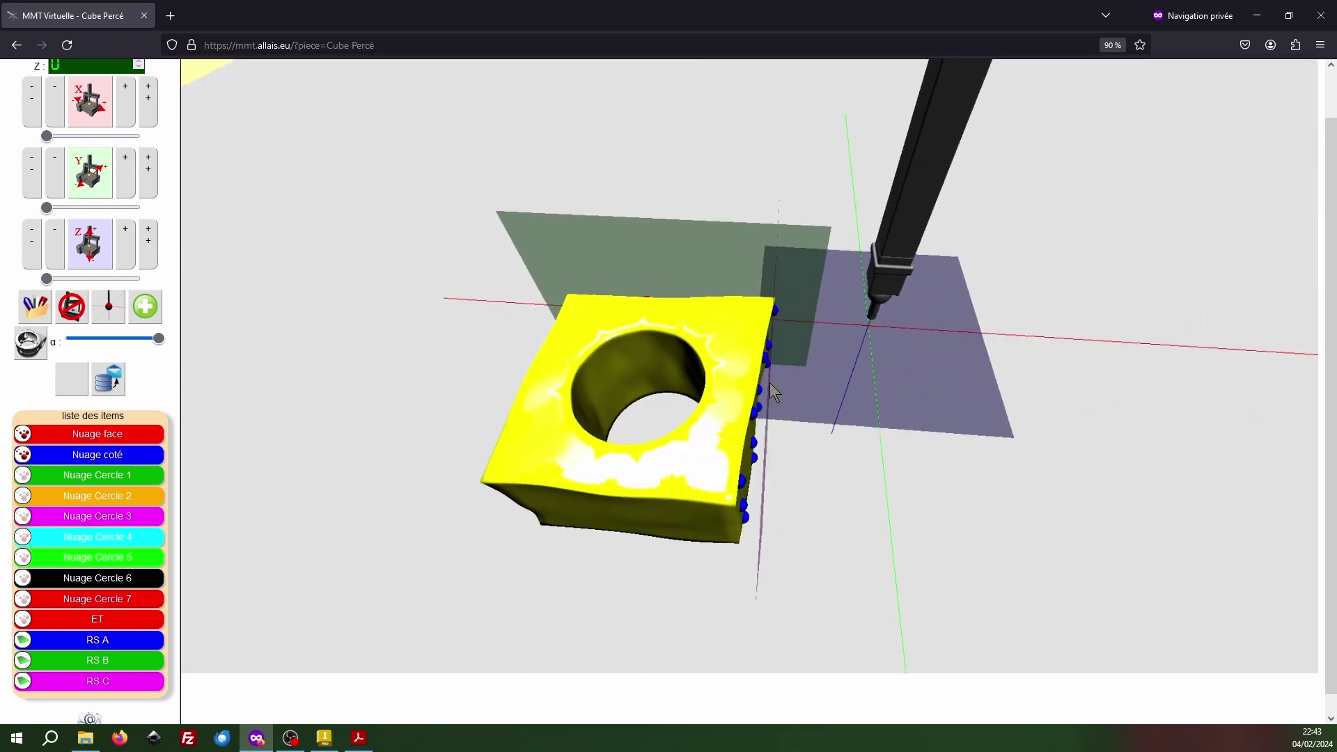
scroll(747, 298, up, 5)
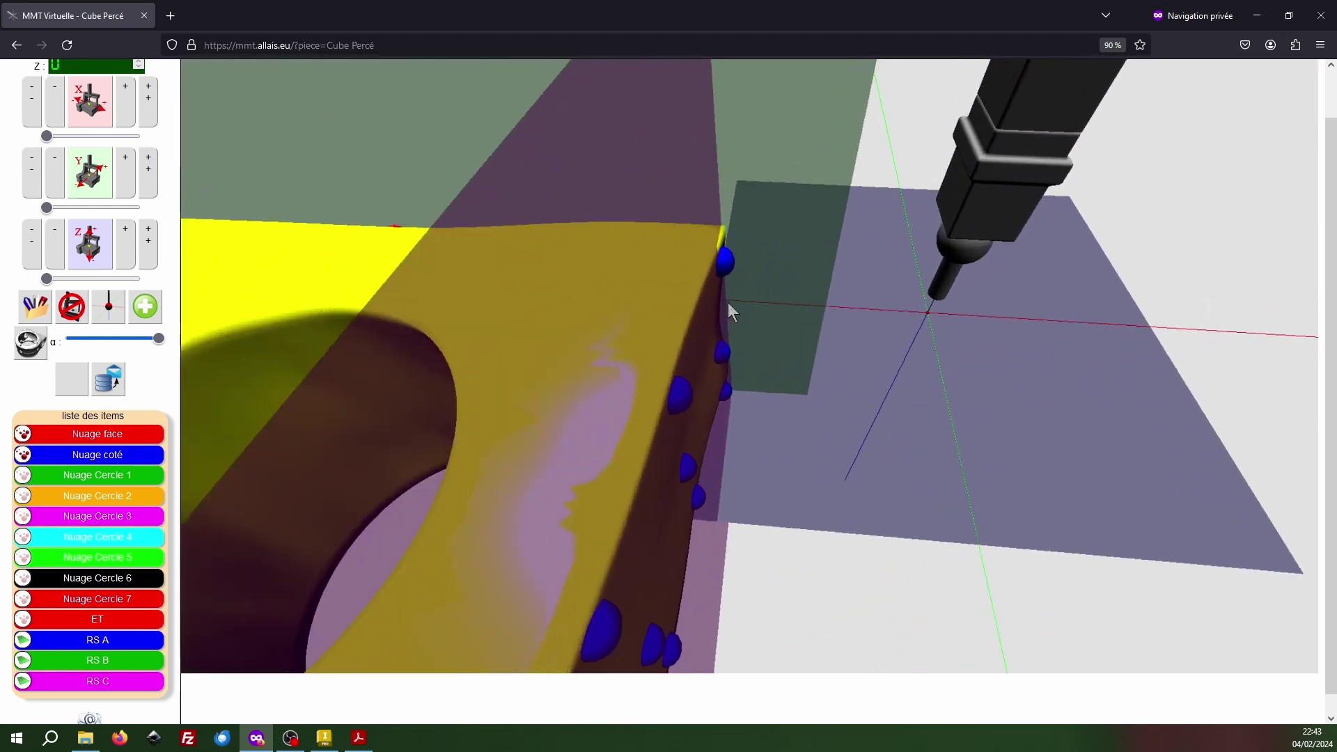
drag(687, 336, 729, 303)
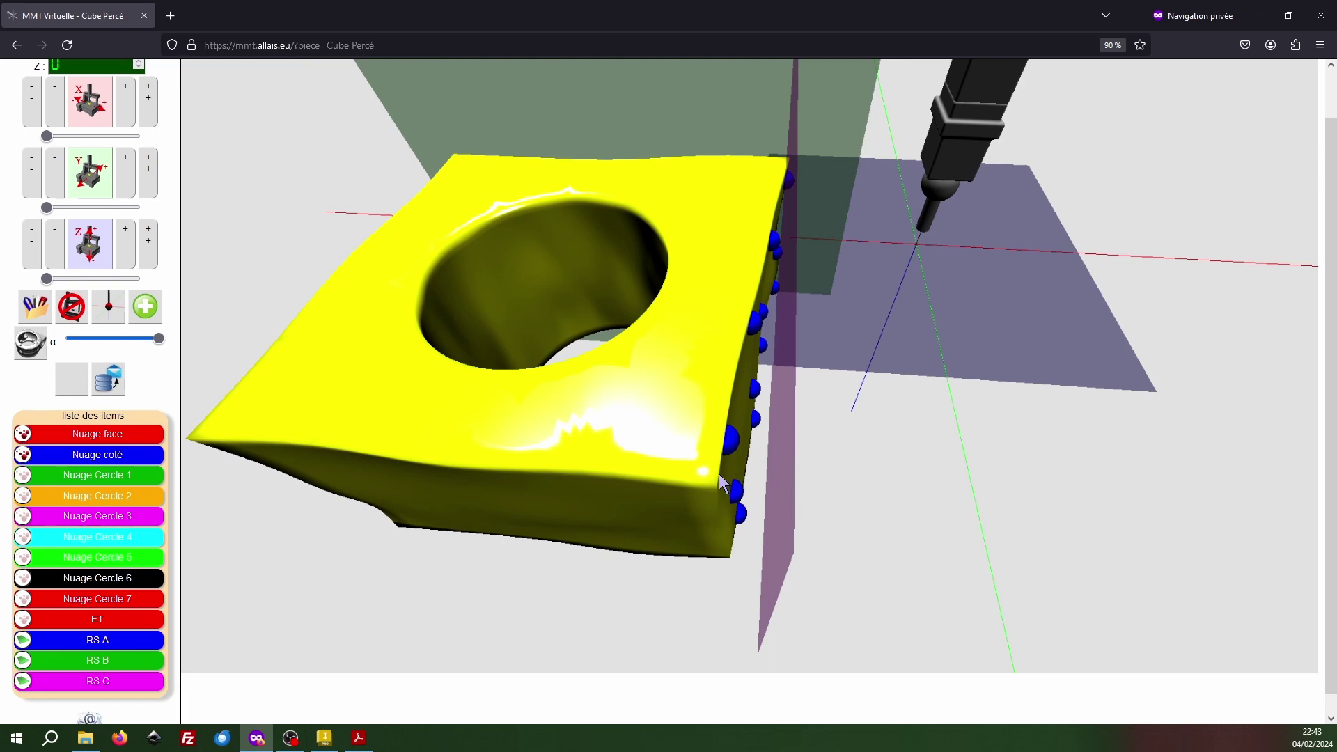
scroll(740, 392, down, 2)
drag(740, 392, 698, 407)
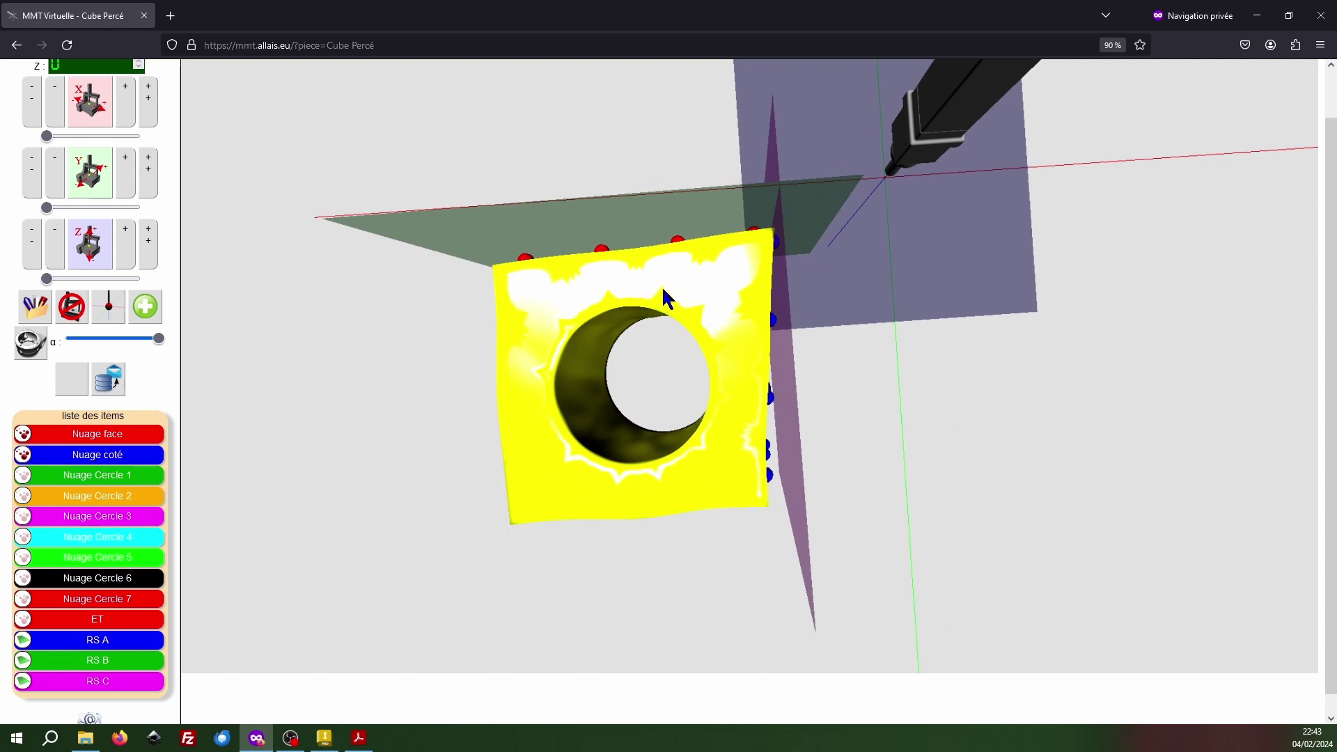
mouse_move(666, 364)
mouse_down()
mouse_move(687, 370)
mouse_move(687, 400)
mouse_move(629, 374)
mouse_move(678, 376)
mouse_move(655, 378)
mouse_move(671, 420)
mouse_move(627, 319)
mouse_move(669, 311)
mouse_move(663, 418)
mouse_move(644, 385)
mouse_move(671, 376)
mouse_up()
scroll(787, 303, up, 5)
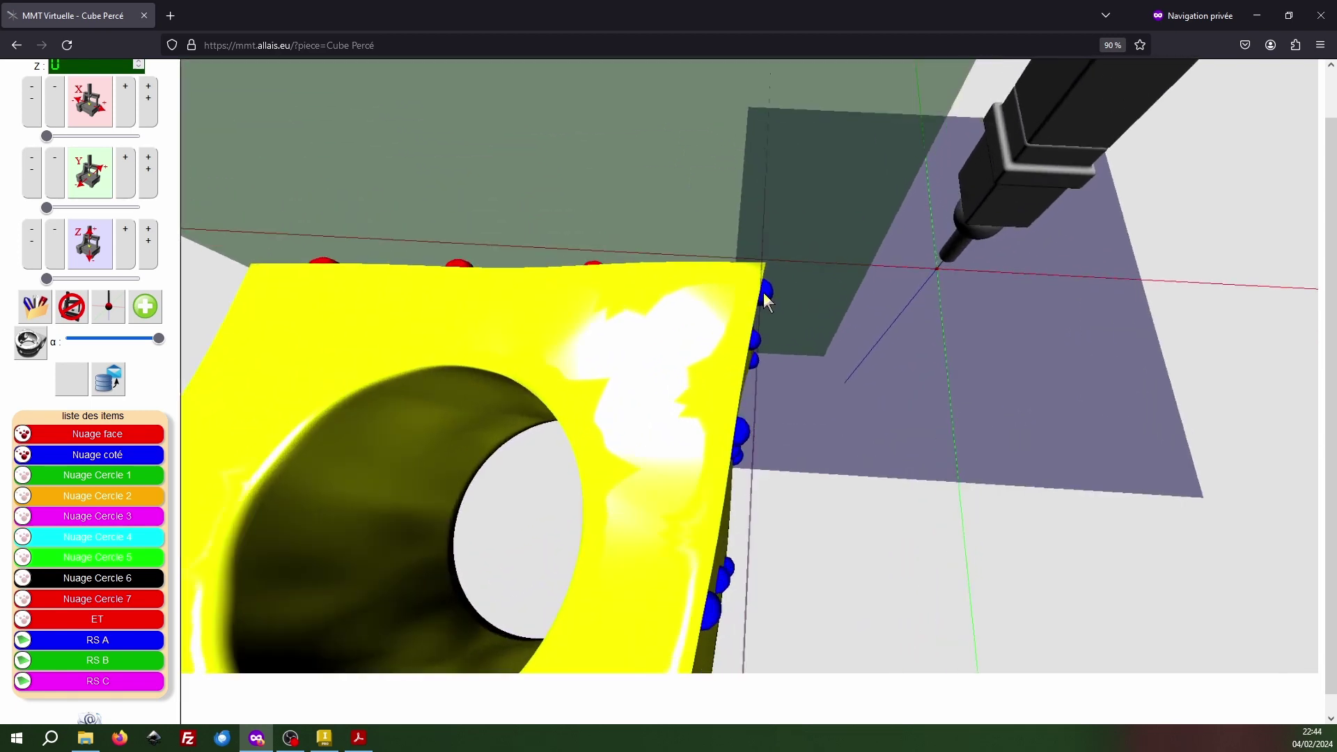
scroll(763, 293, down, 8)
drag(637, 490, 741, 433)
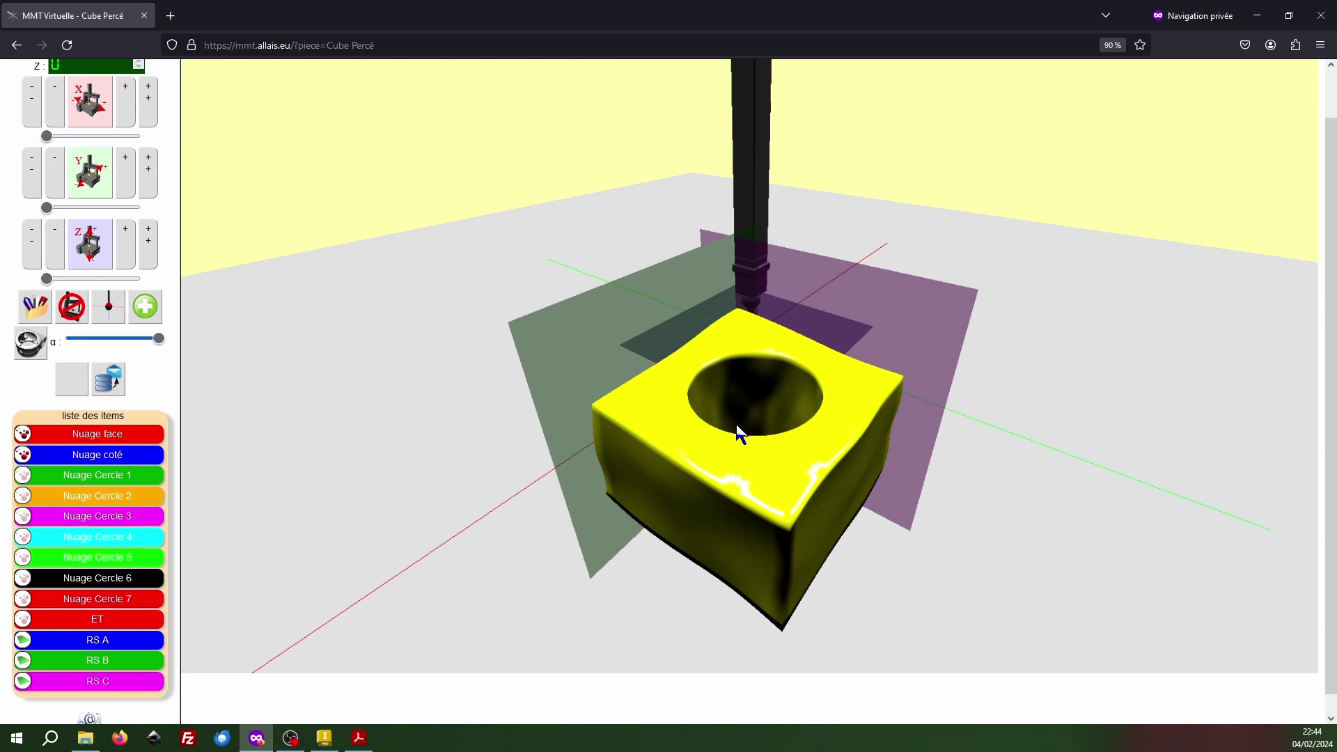
mouse_move(740, 433)
mouse_down()
mouse_move(687, 423)
mouse_move(745, 428)
mouse_move(725, 428)
mouse_up()
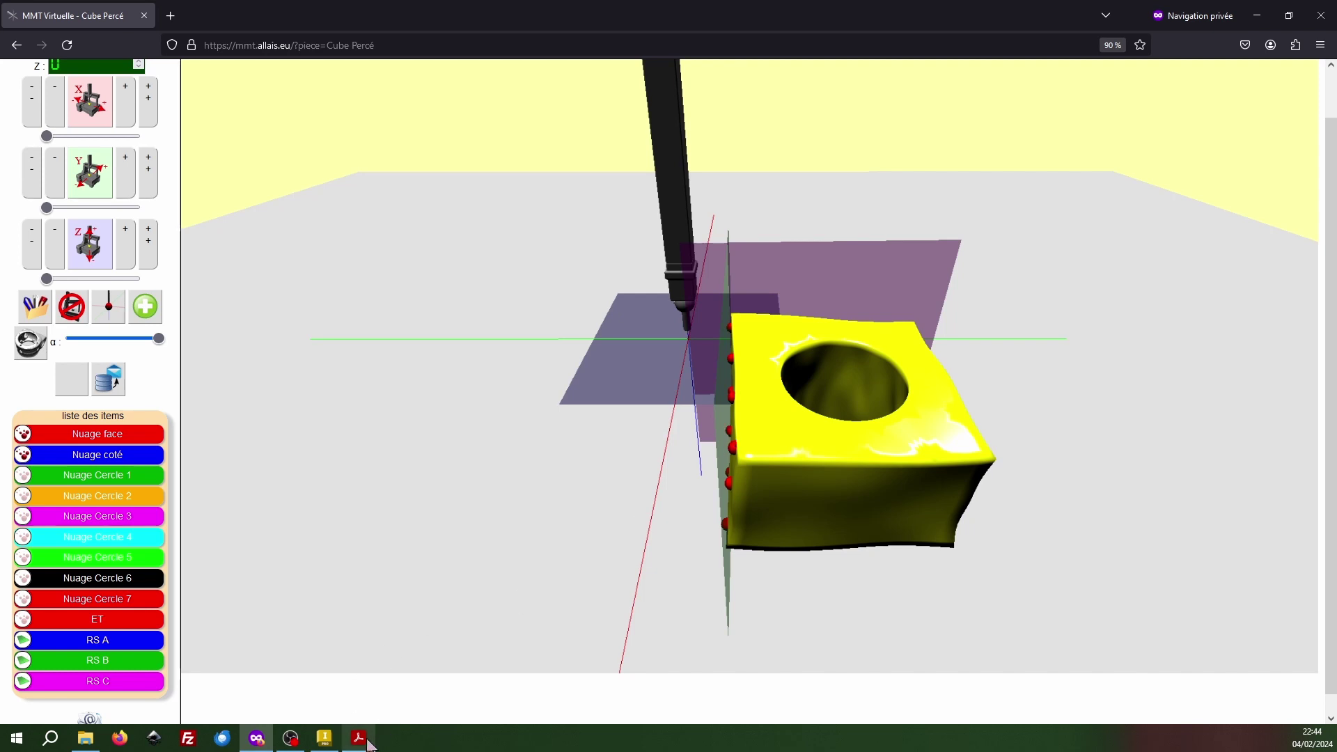
drag(832, 484, 753, 391)
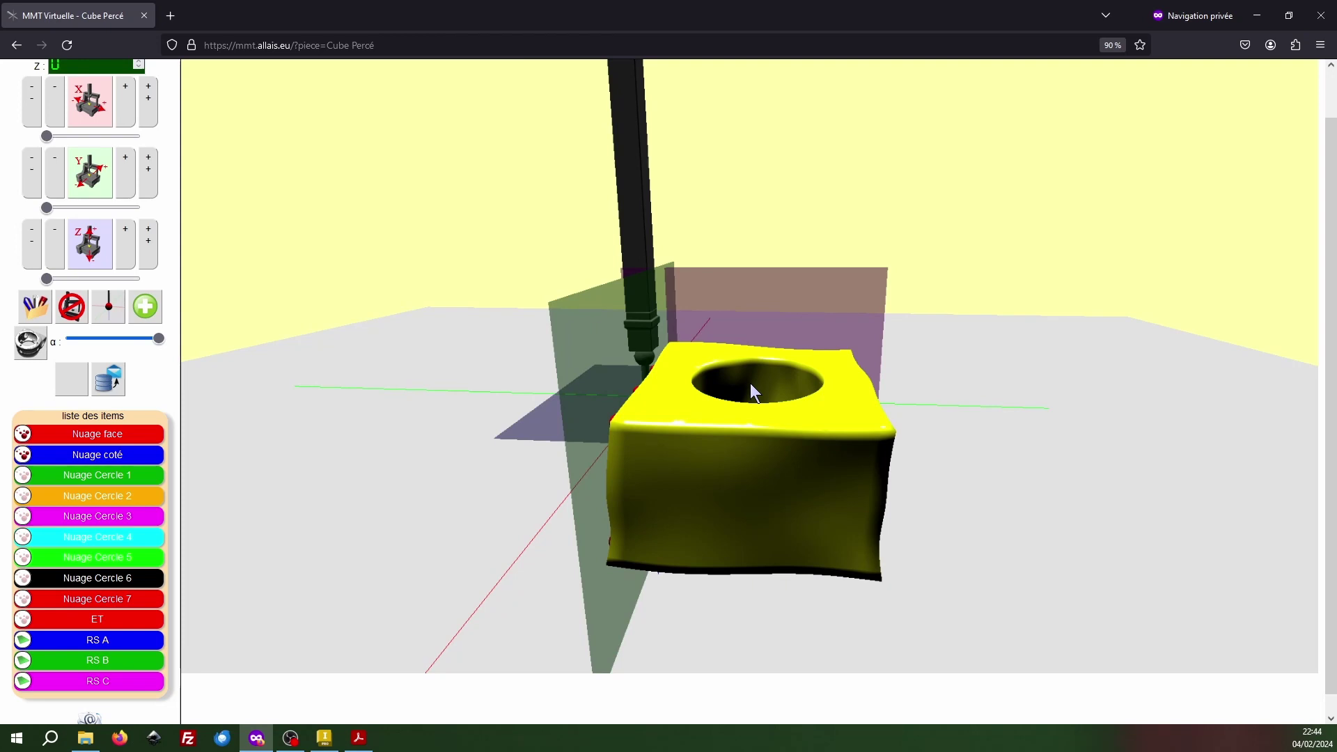
Step: Display the ET points in the hole to view them relative to the datum planes, and hide them again
click(94, 624)
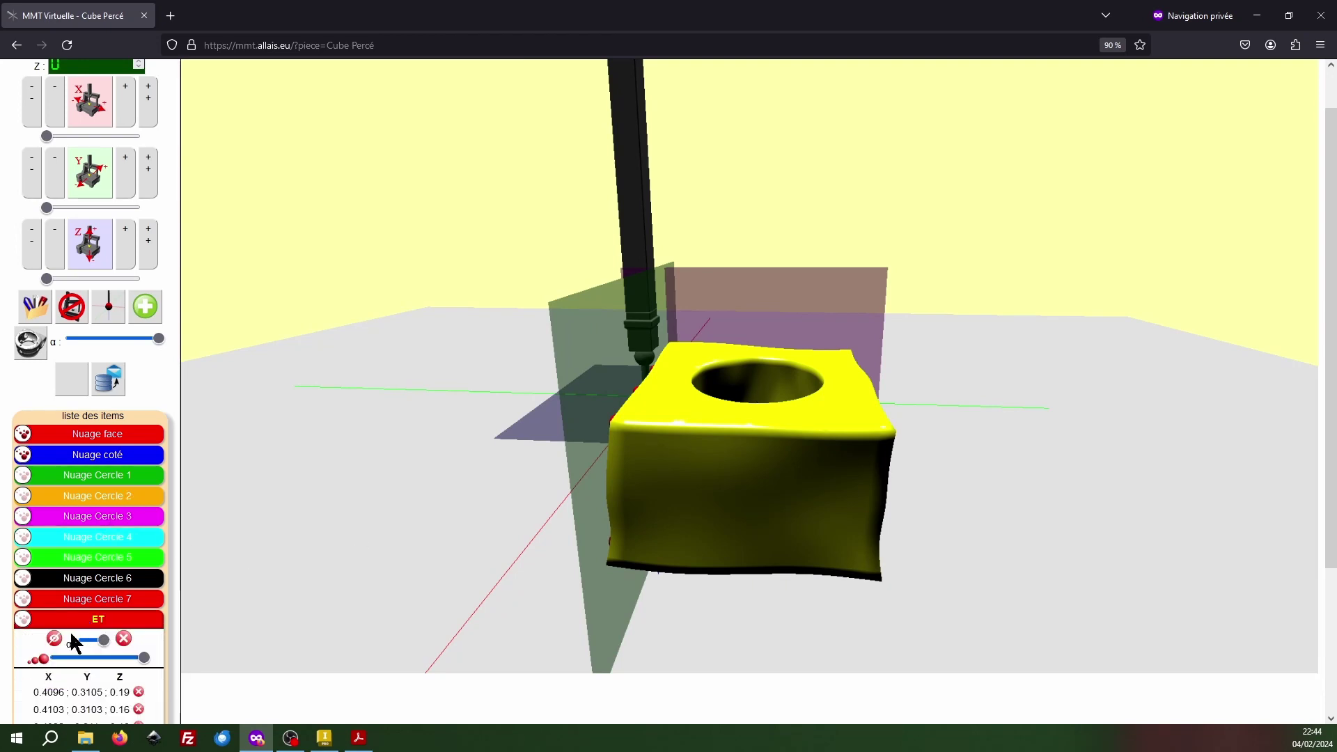
drag(826, 460, 826, 527)
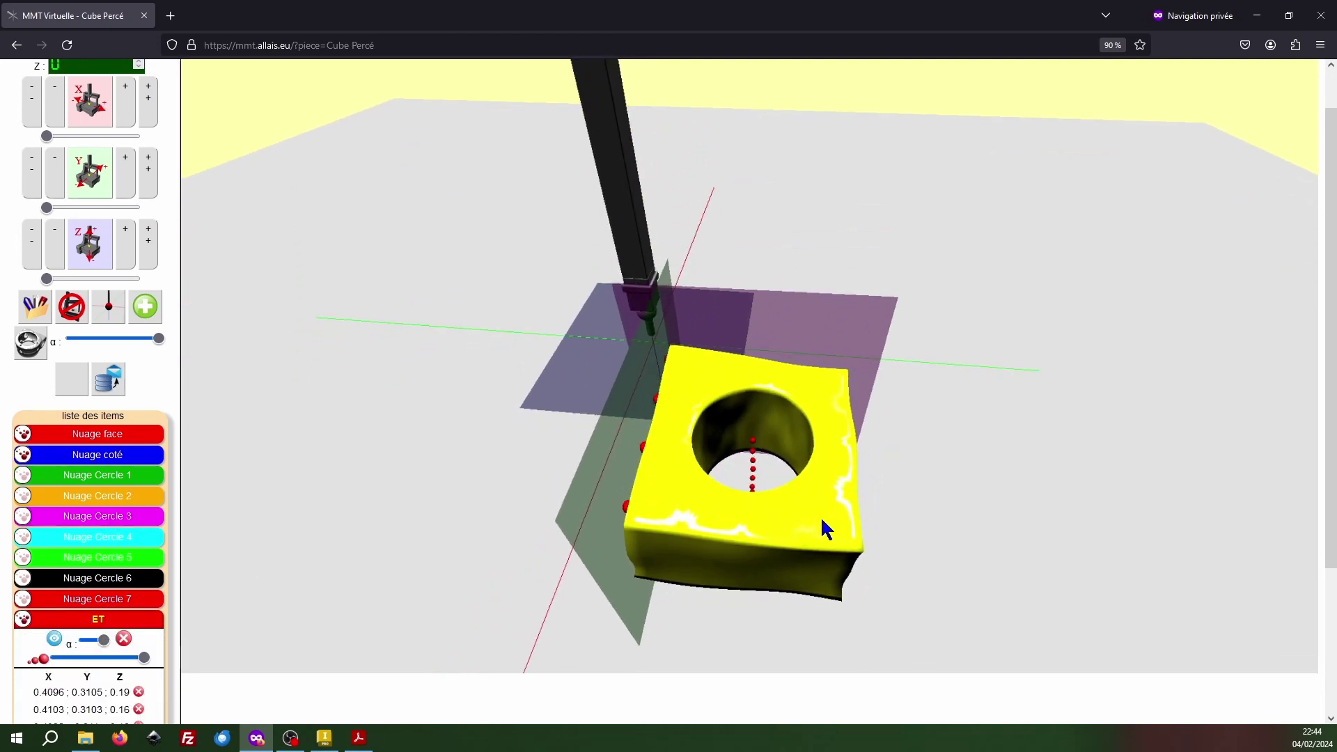
click(53, 639)
Step: Create a plane as an offset copy of RS B at a distance of 0.2 m
drag(616, 480, 639, 453)
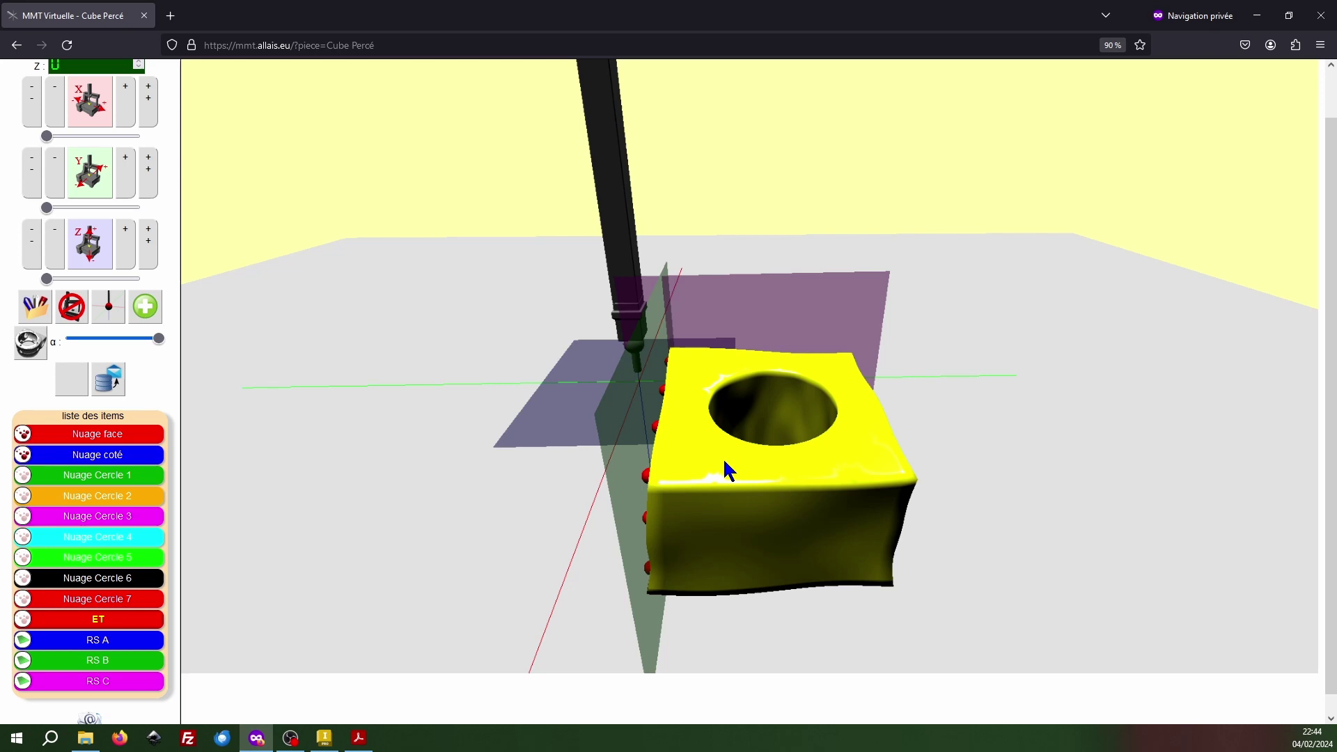
drag(764, 474, 729, 496)
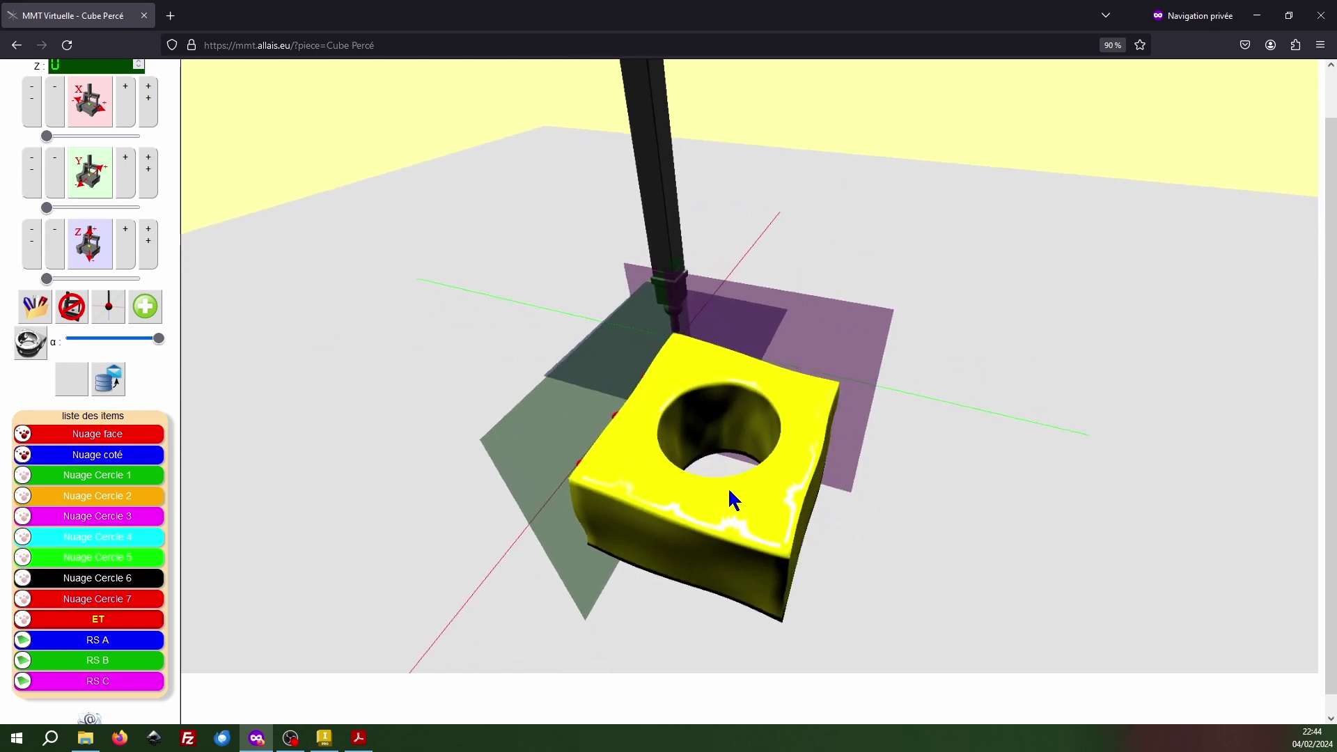
click(145, 314)
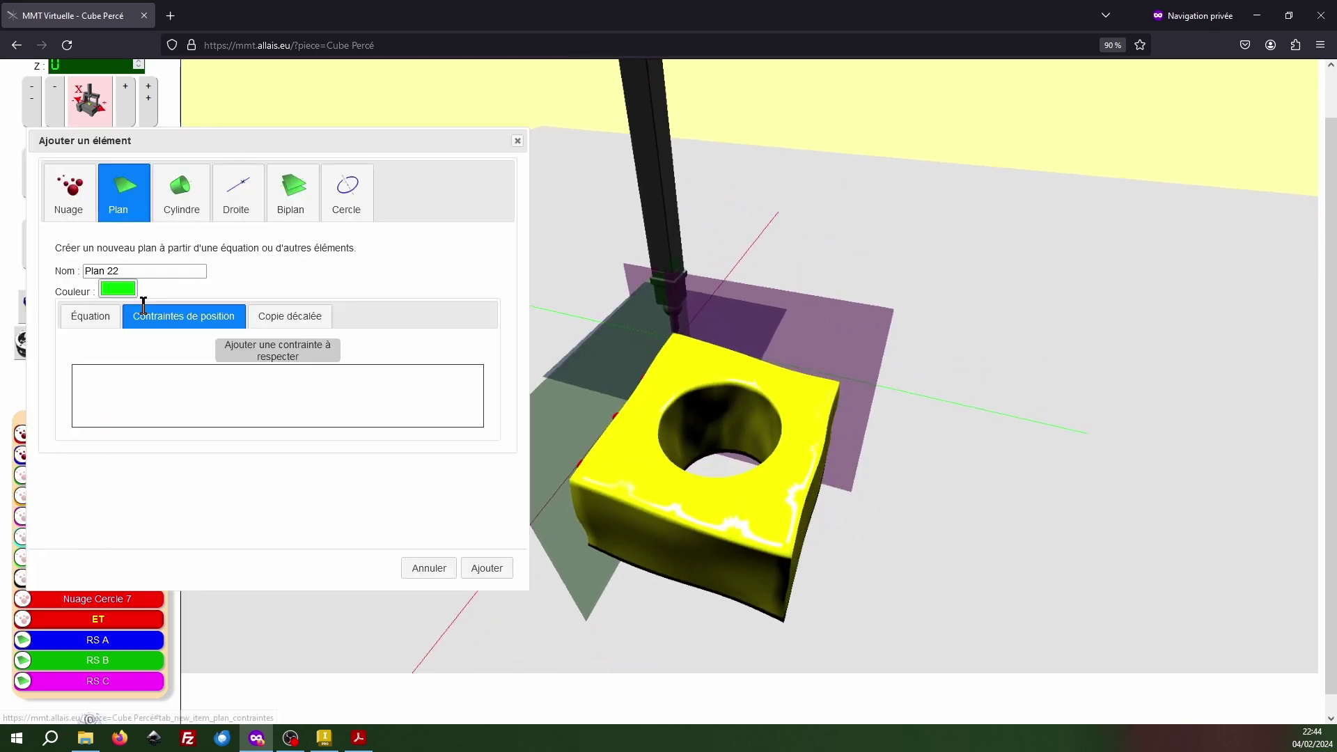
click(291, 323)
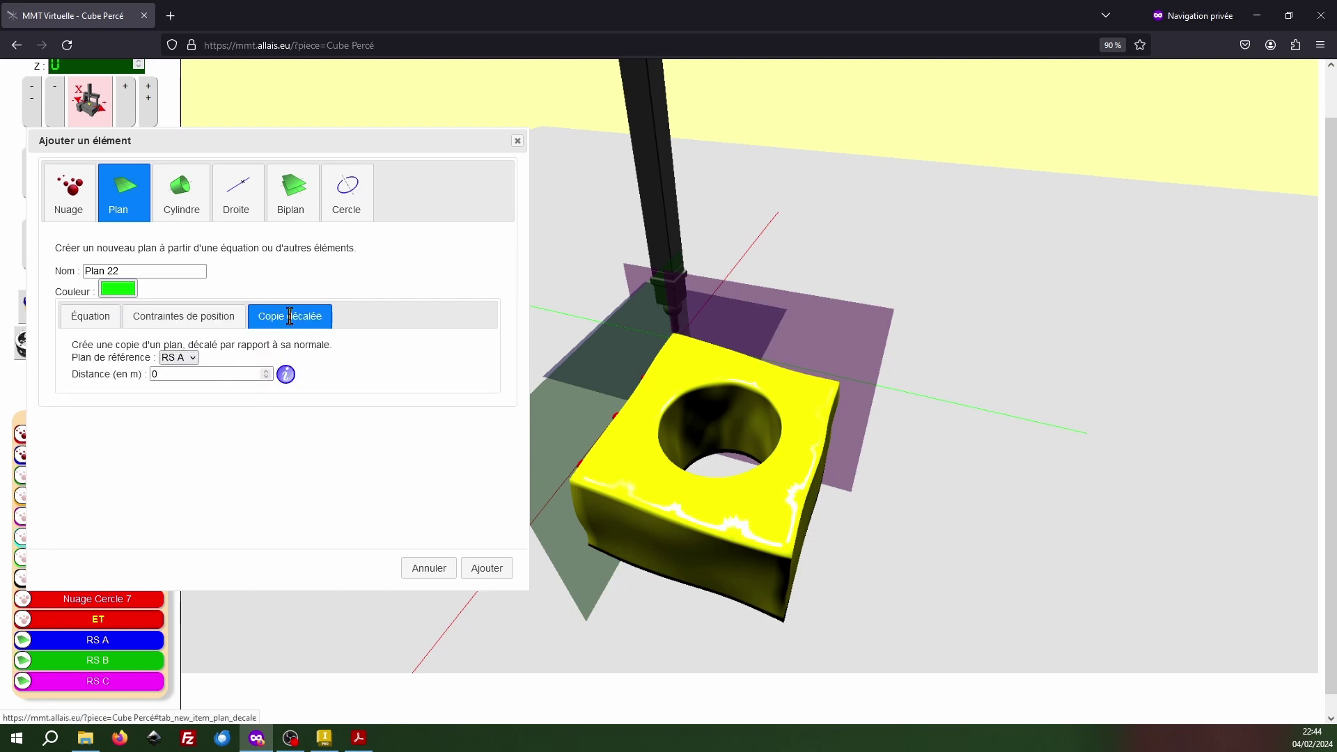
click(179, 359)
click(178, 395)
double_click(194, 374)
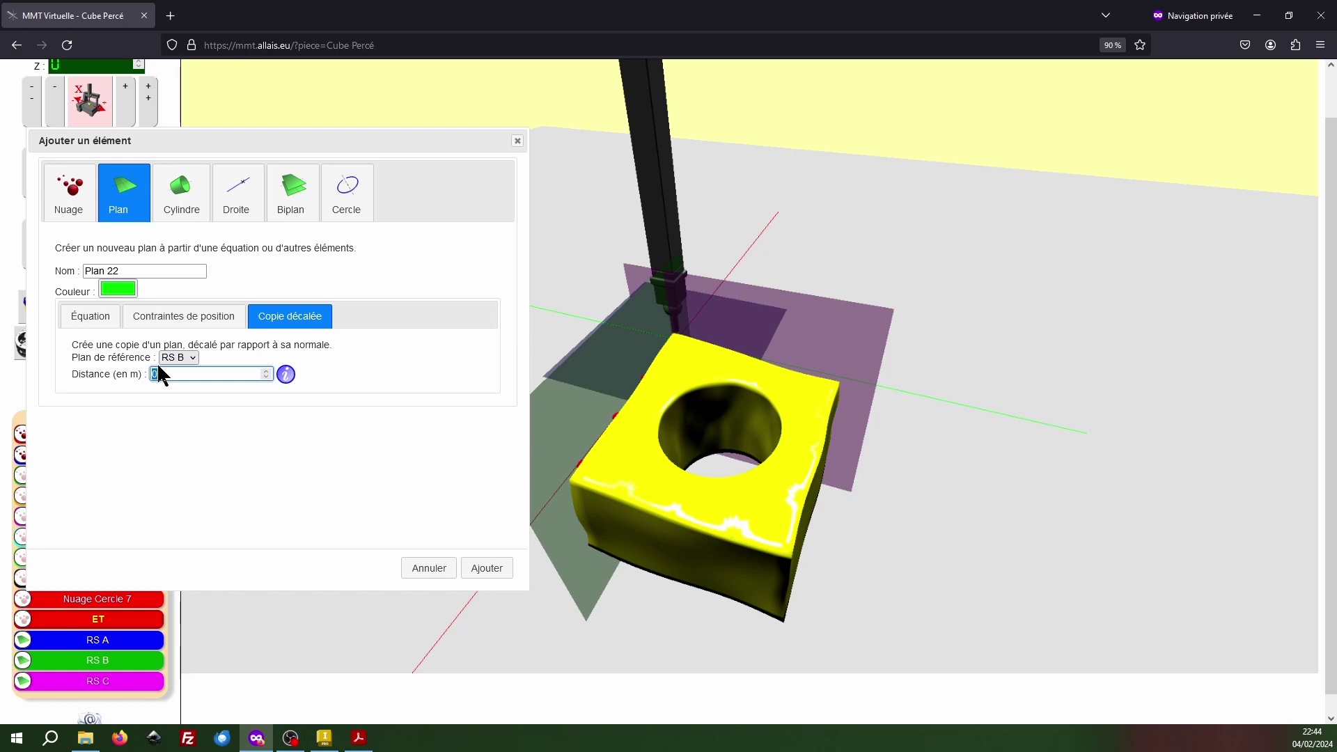
text(0.)
key(BackSpace)
click(132, 271)
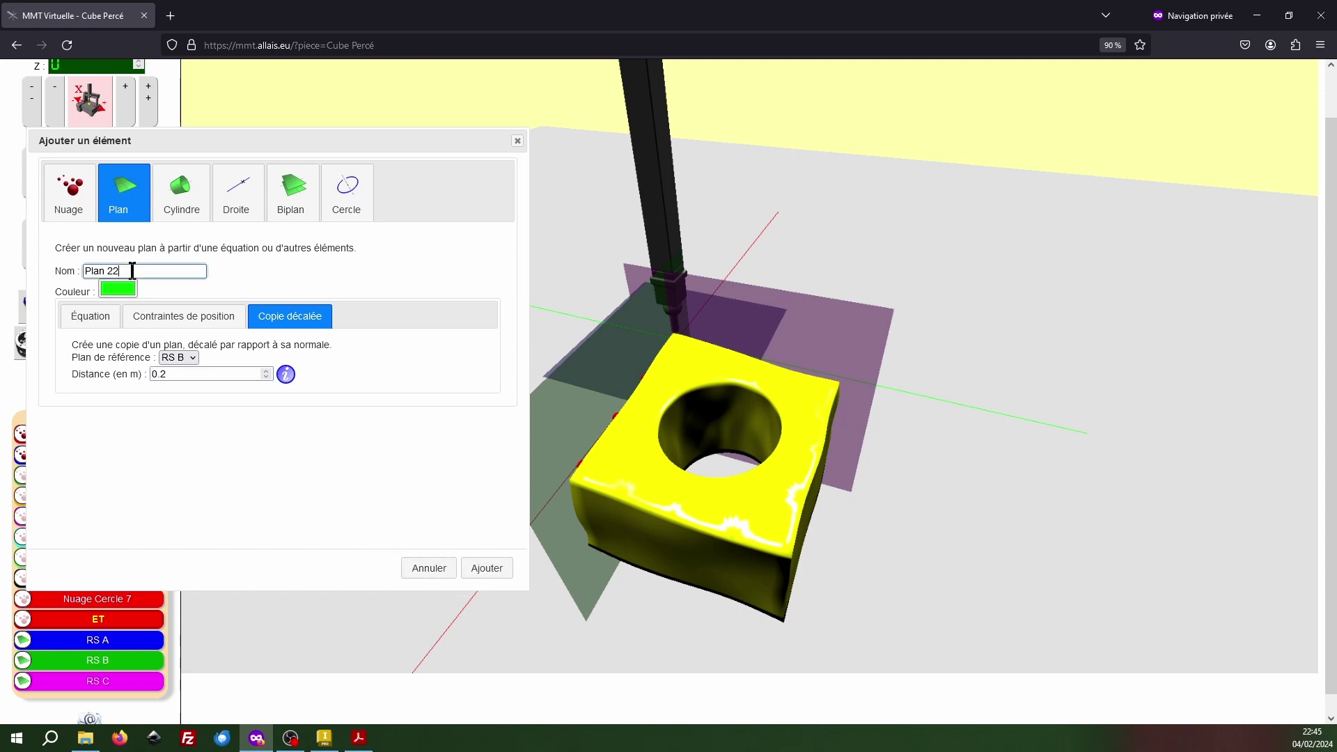
click(478, 568)
drag(478, 568, 598, 475)
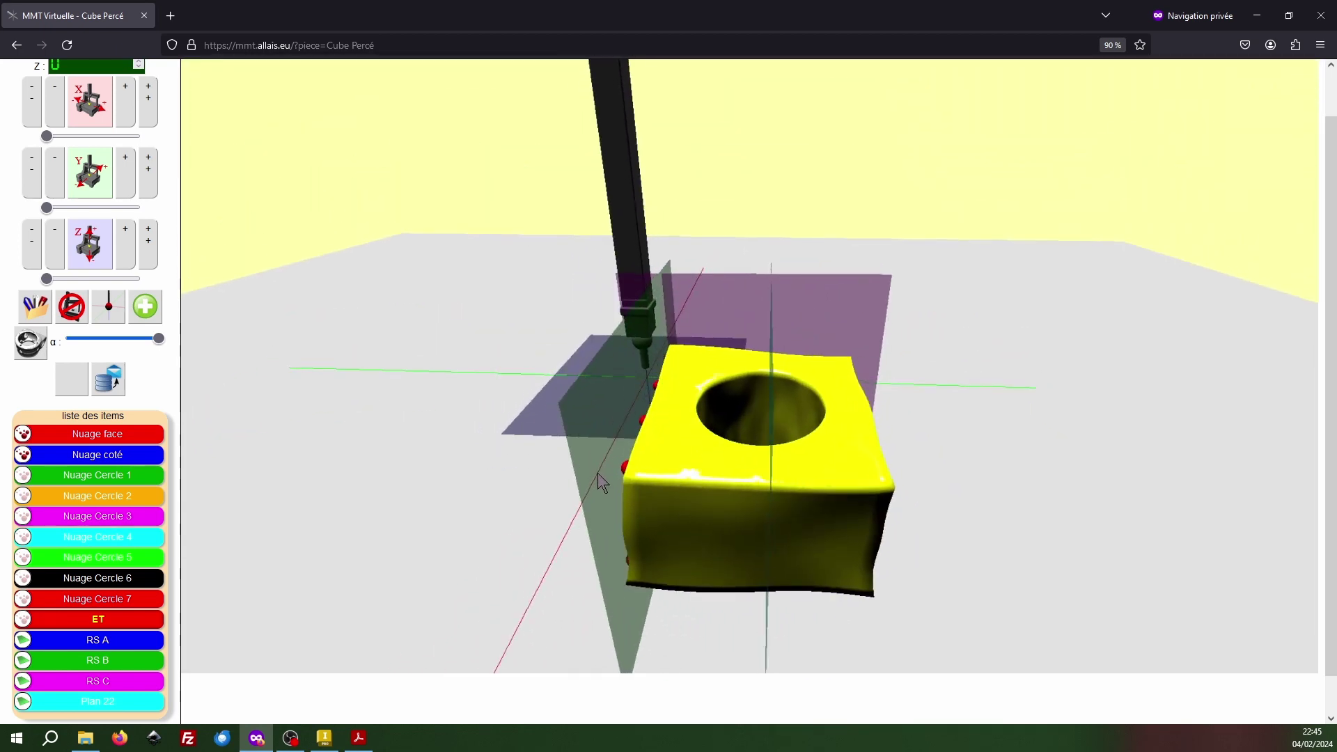
Step: Create a plane as an offset copy of RS C at a distance of 0.2 m
click(146, 308)
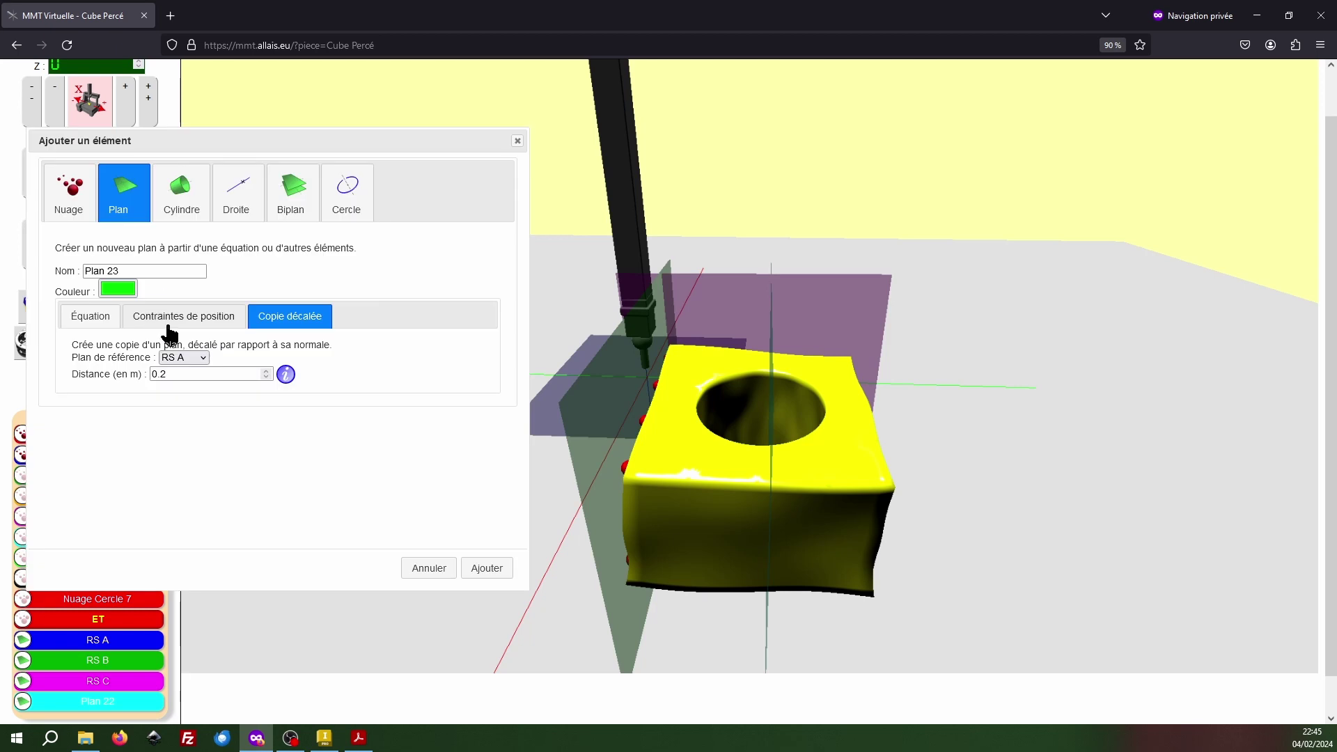
click(201, 362)
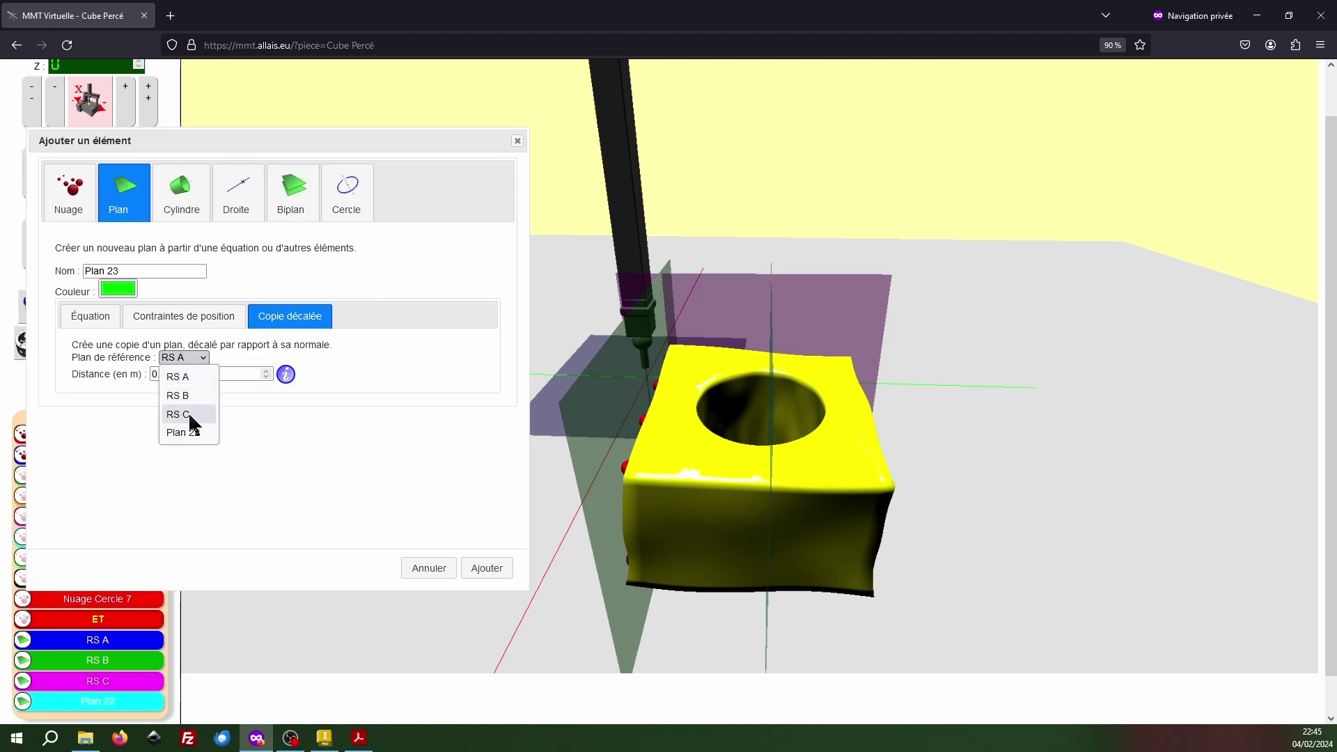
click(188, 413)
drag(872, 361, 689, 392)
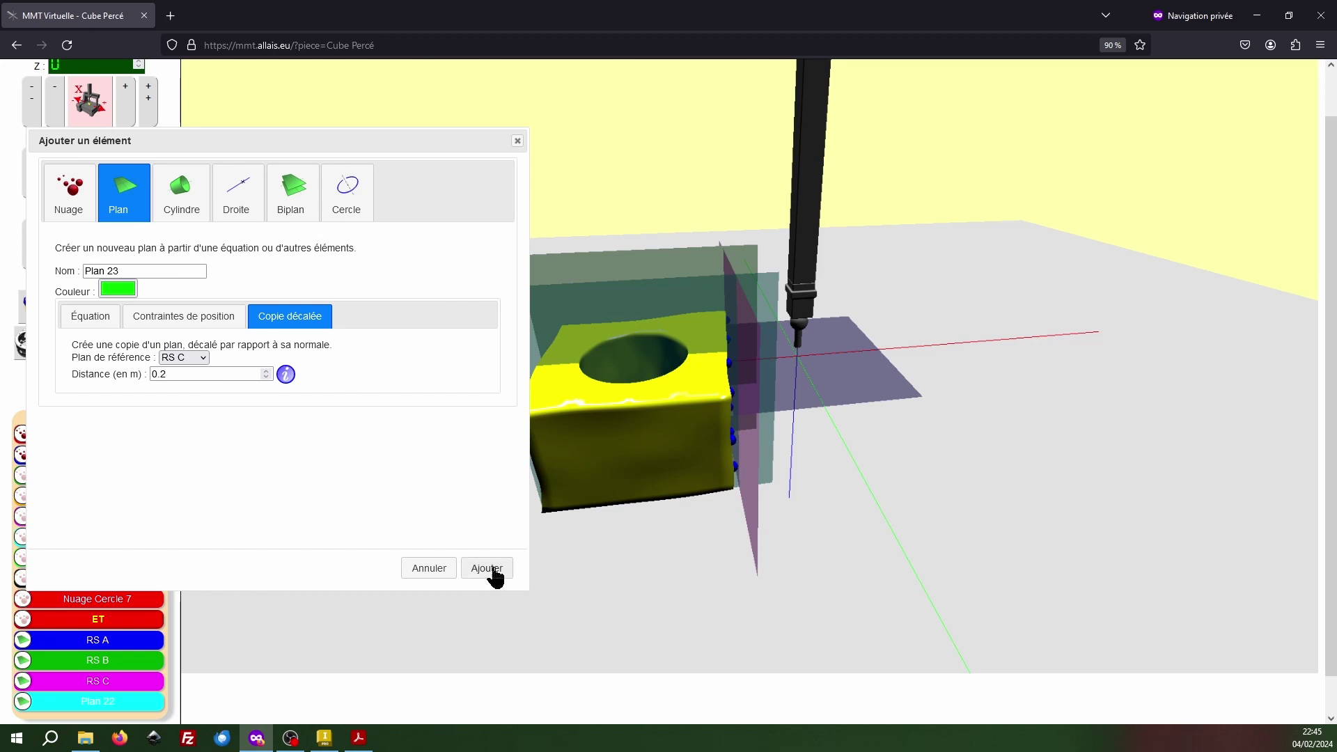
click(492, 568)
drag(576, 409, 691, 488)
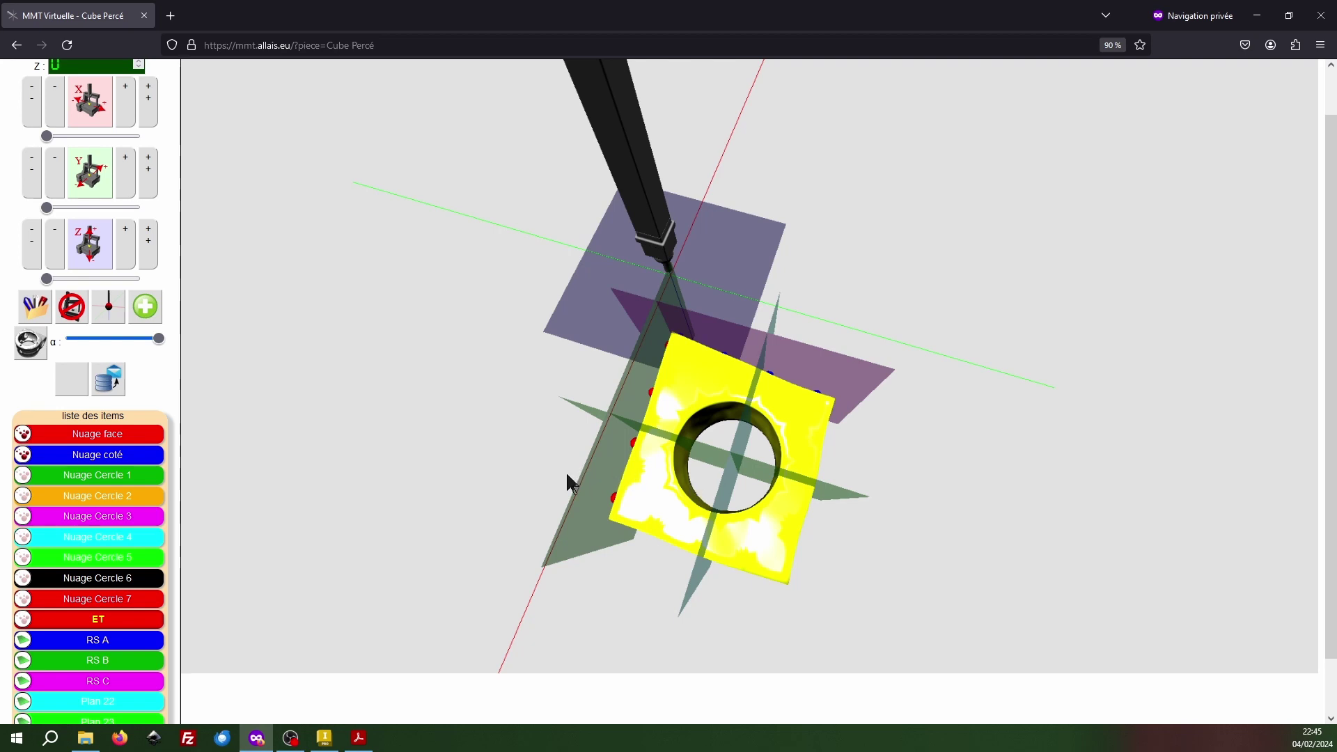
drag(307, 432, 167, 272)
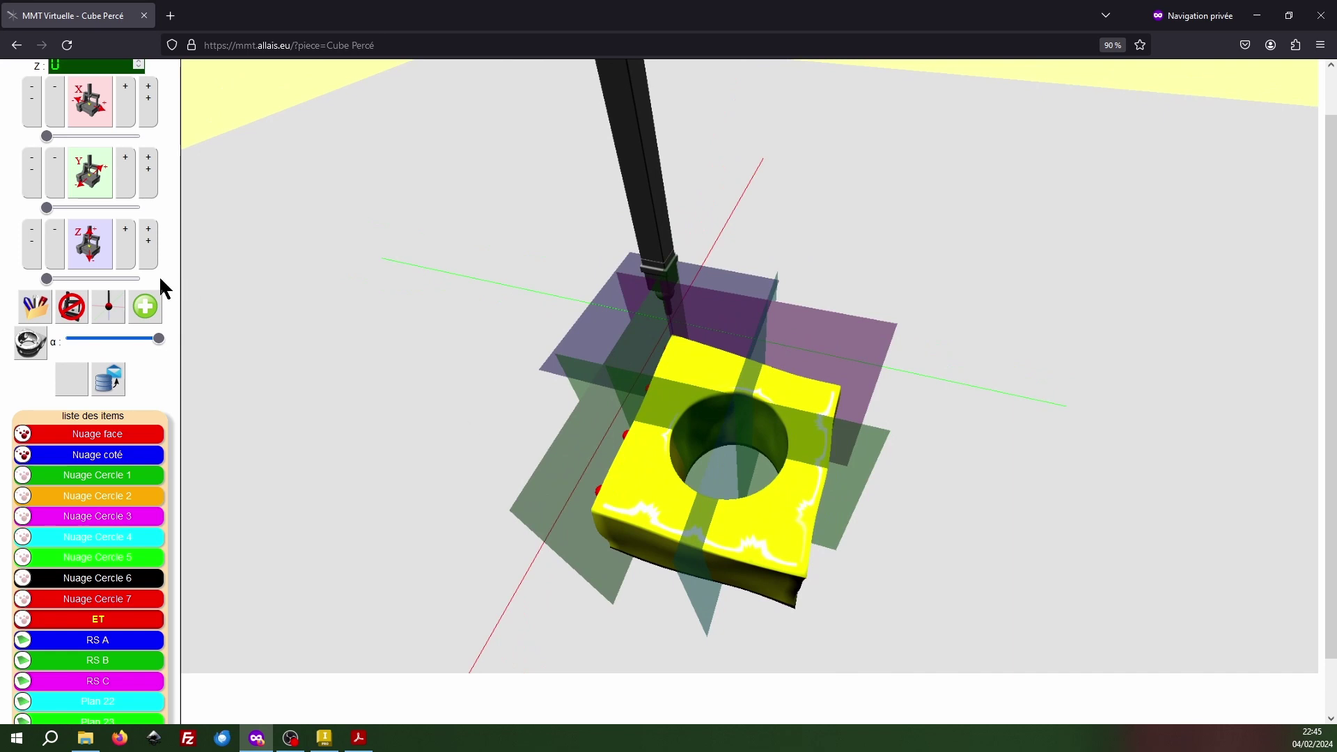
Step: Create a line from the intersection of the two offset planes, Plan 22 and Plan 23
click(154, 304)
click(238, 208)
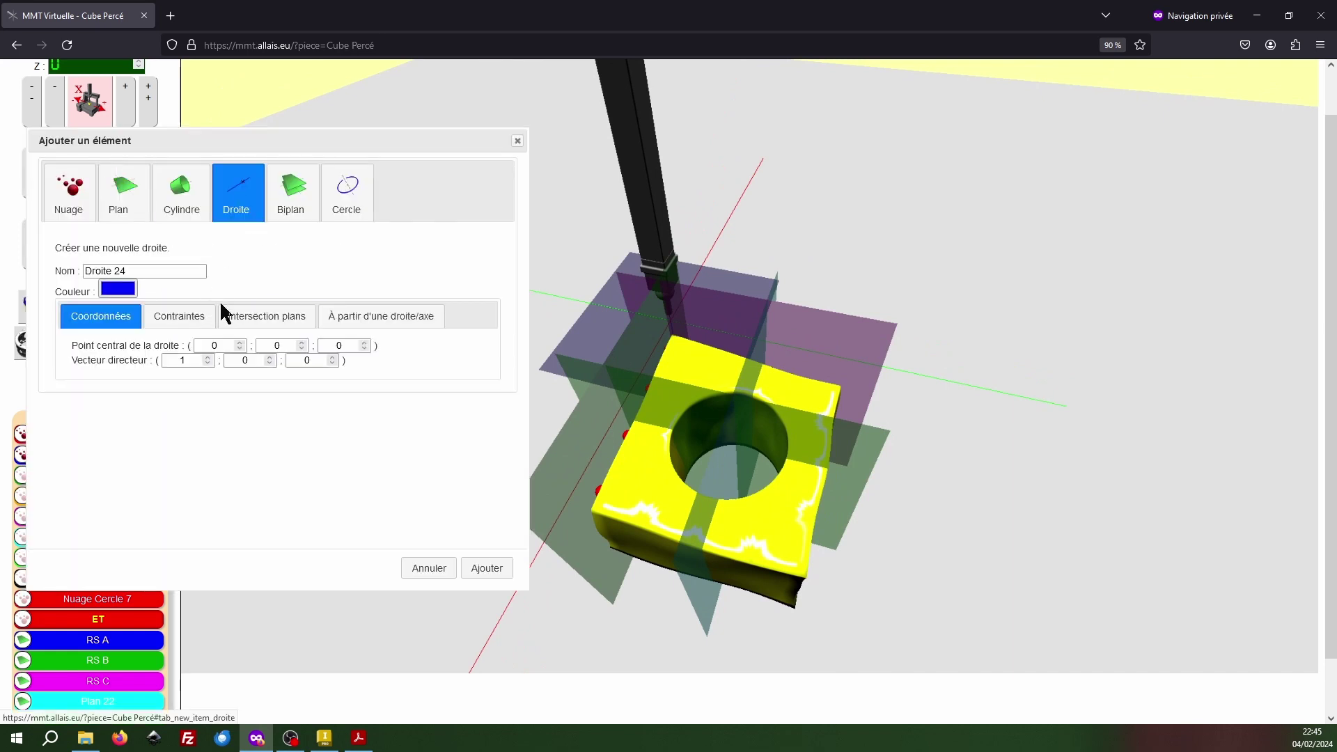
click(268, 316)
click(133, 346)
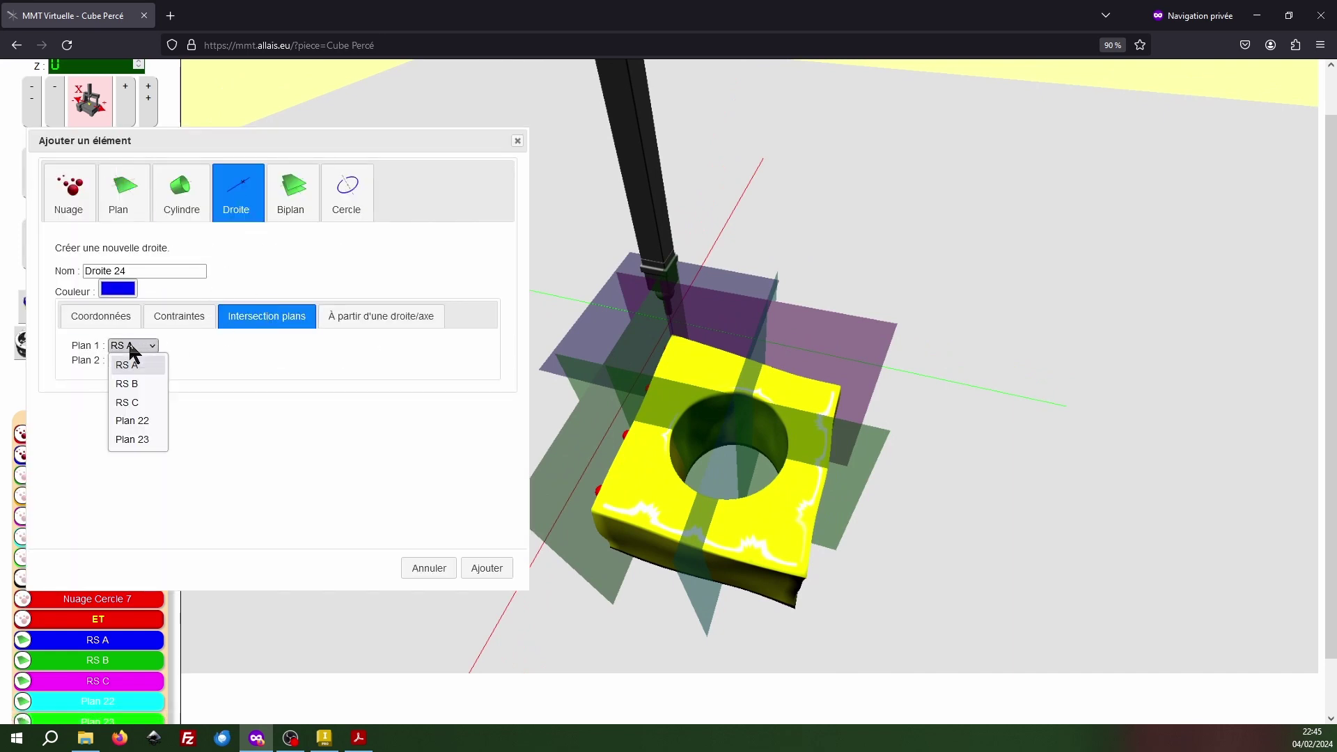
click(140, 346)
click(139, 346)
click(140, 421)
click(141, 361)
click(140, 454)
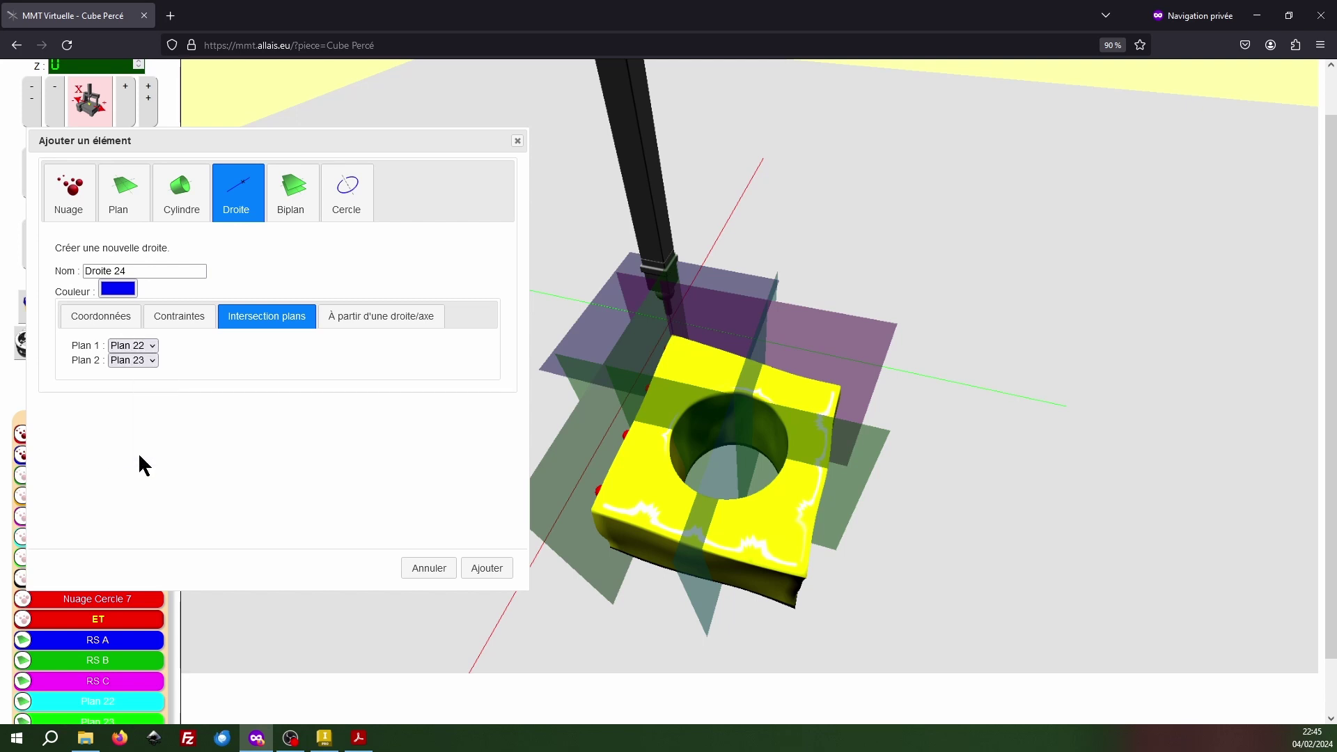
click(487, 569)
drag(487, 574, 593, 430)
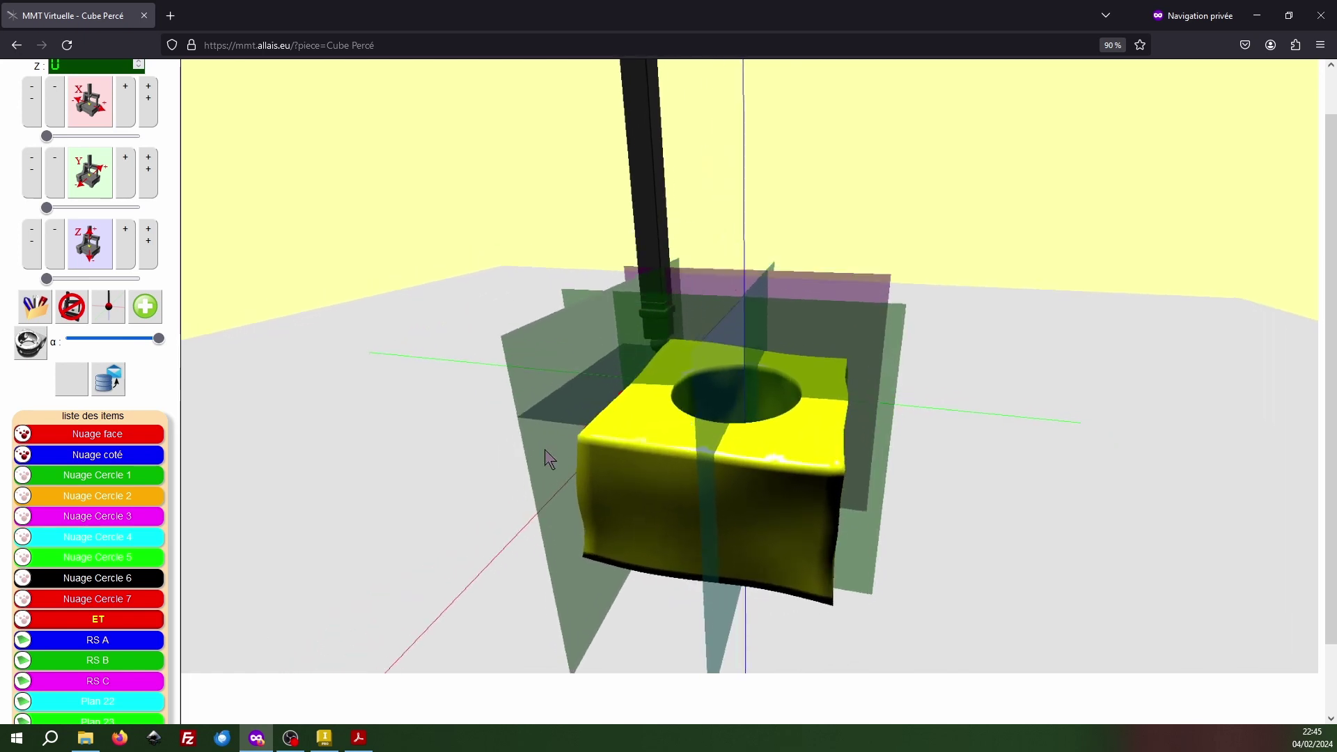
Step: Delete the construction planes Plan 23 and Plan 22, keeping the intersection line
scroll(98, 639, down, 1)
click(101, 642)
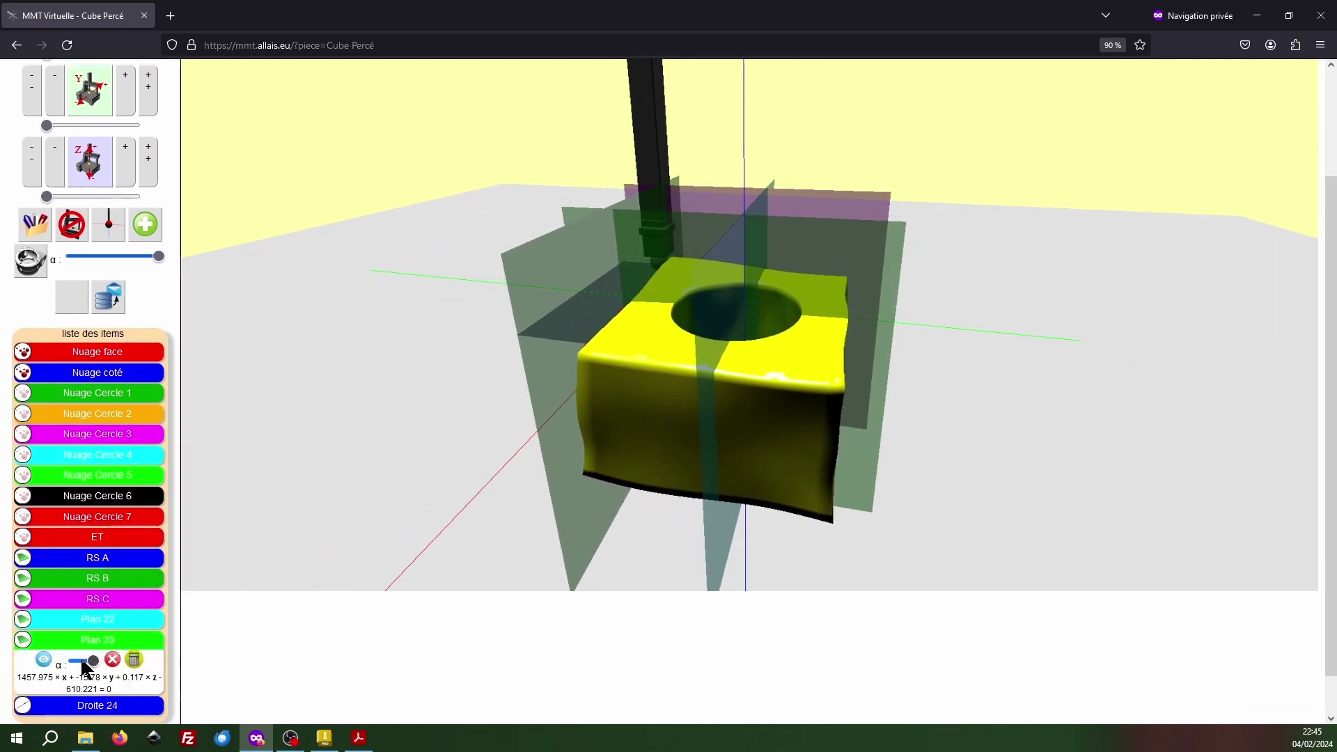
click(112, 659)
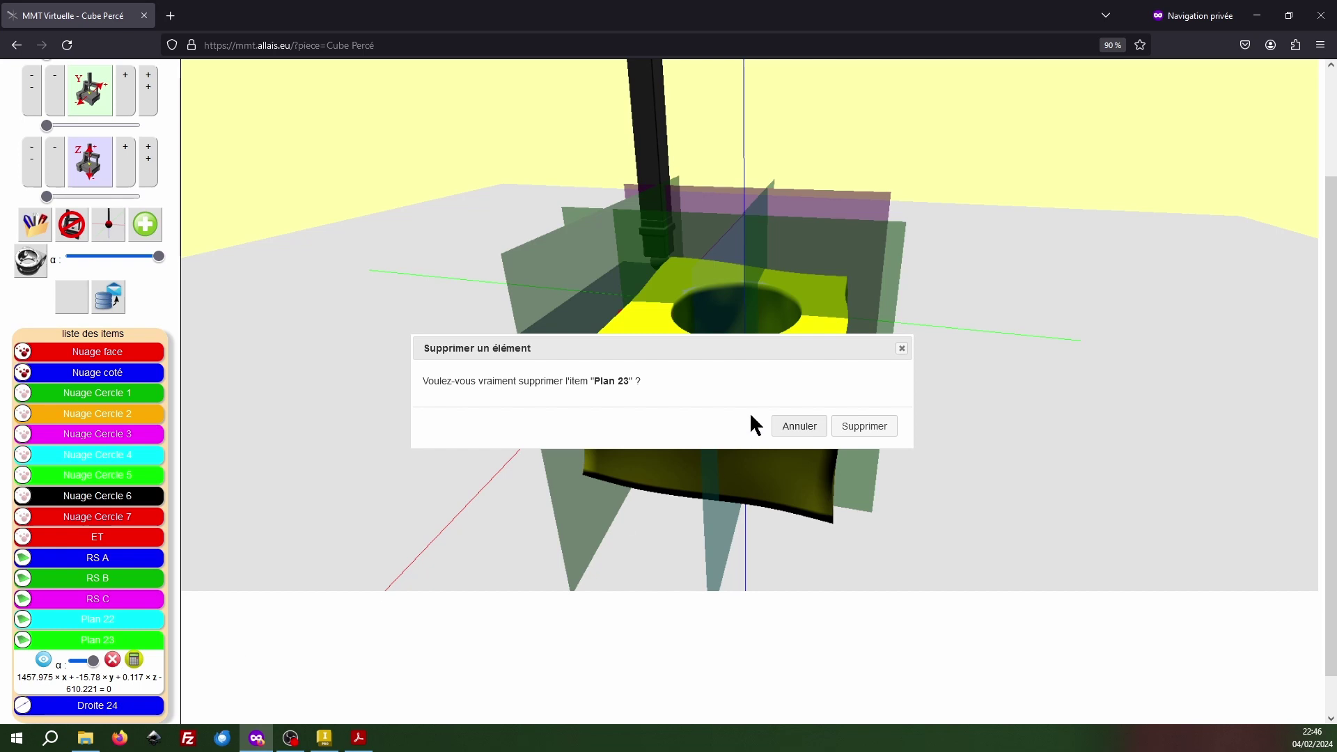
click(864, 426)
click(99, 642)
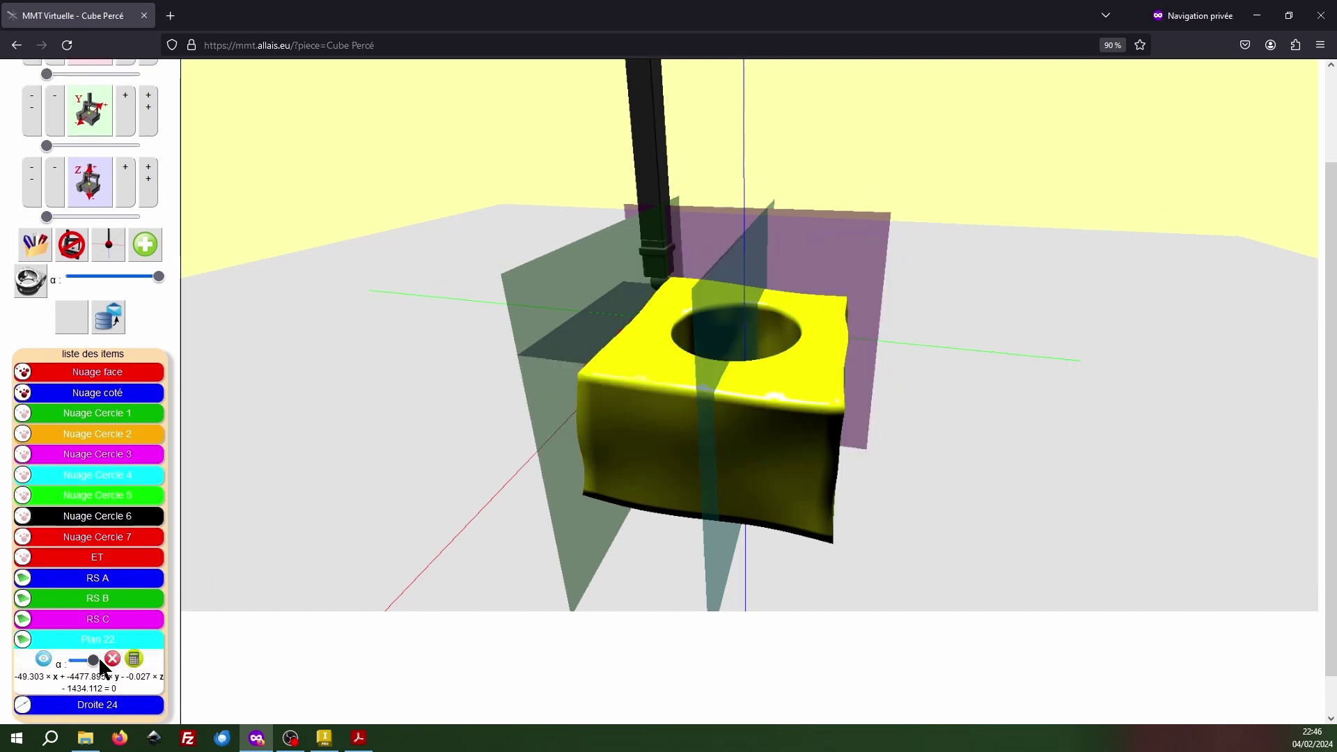
click(113, 659)
click(873, 430)
drag(744, 374, 744, 445)
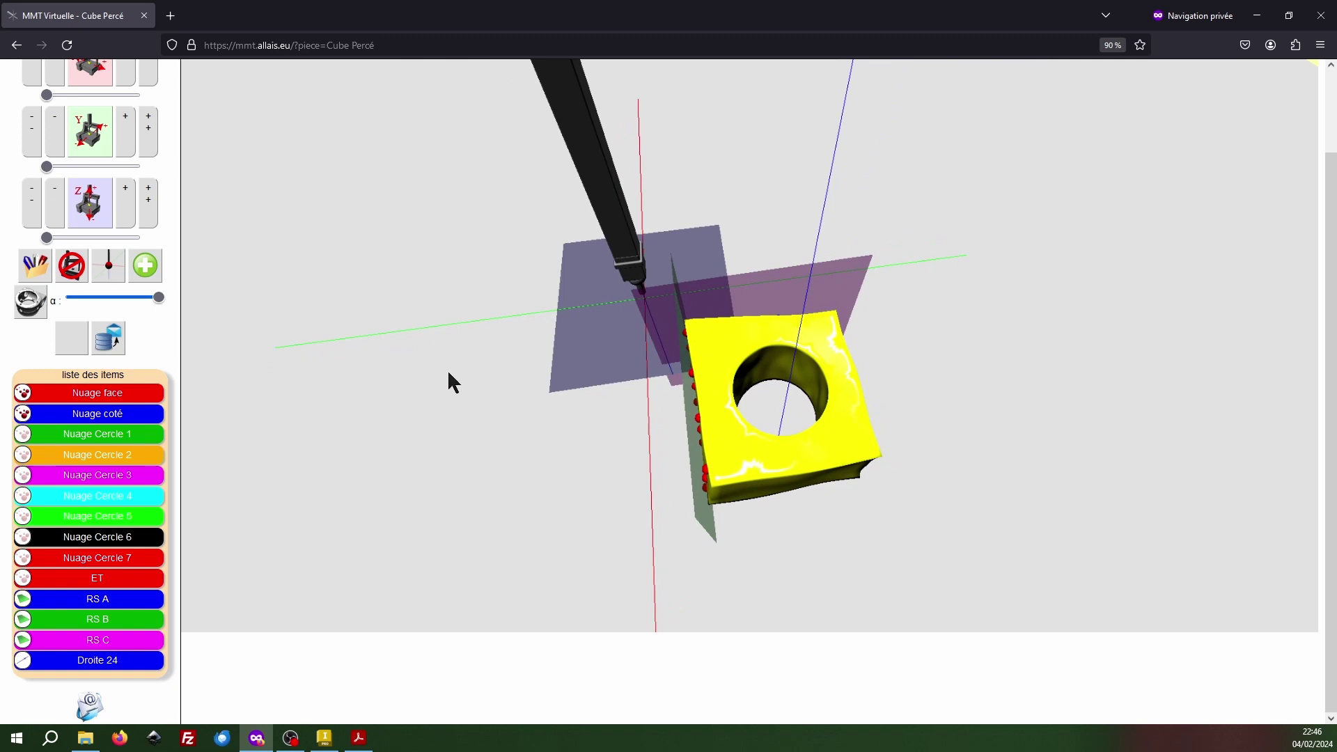
Step: Hide the point clouds Nuage face and Nuage coté
click(123, 393)
click(55, 415)
click(64, 395)
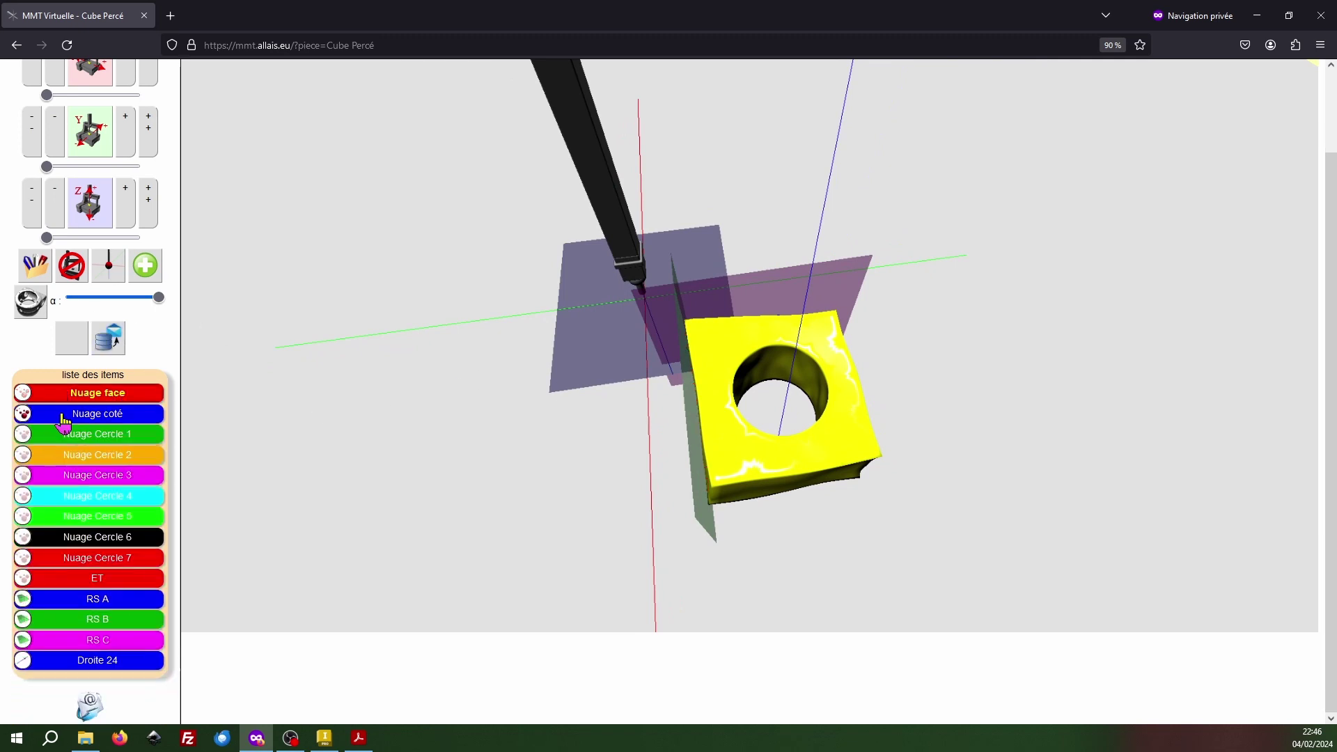
click(64, 417)
click(60, 436)
click(61, 418)
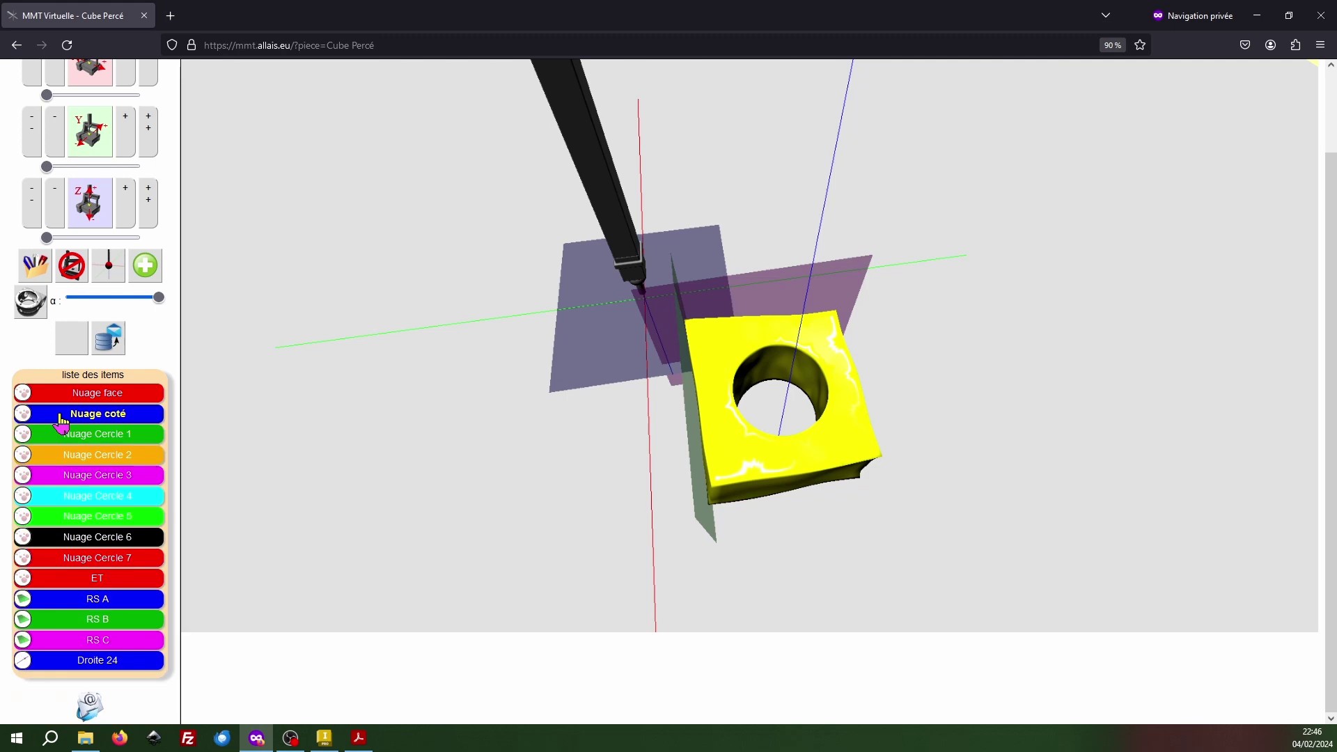
Step: Hide the datum planes RS A, RS B and RS C
click(84, 600)
click(43, 618)
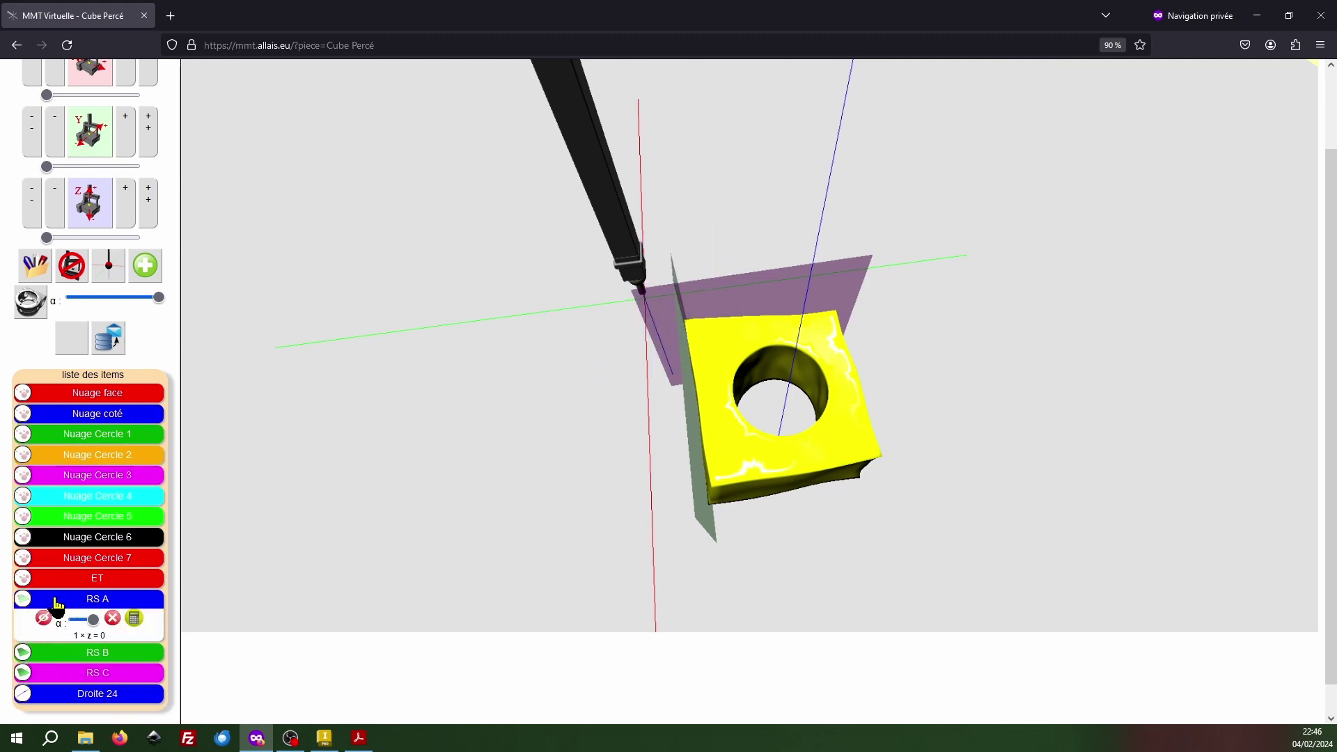
click(57, 603)
click(60, 620)
click(44, 638)
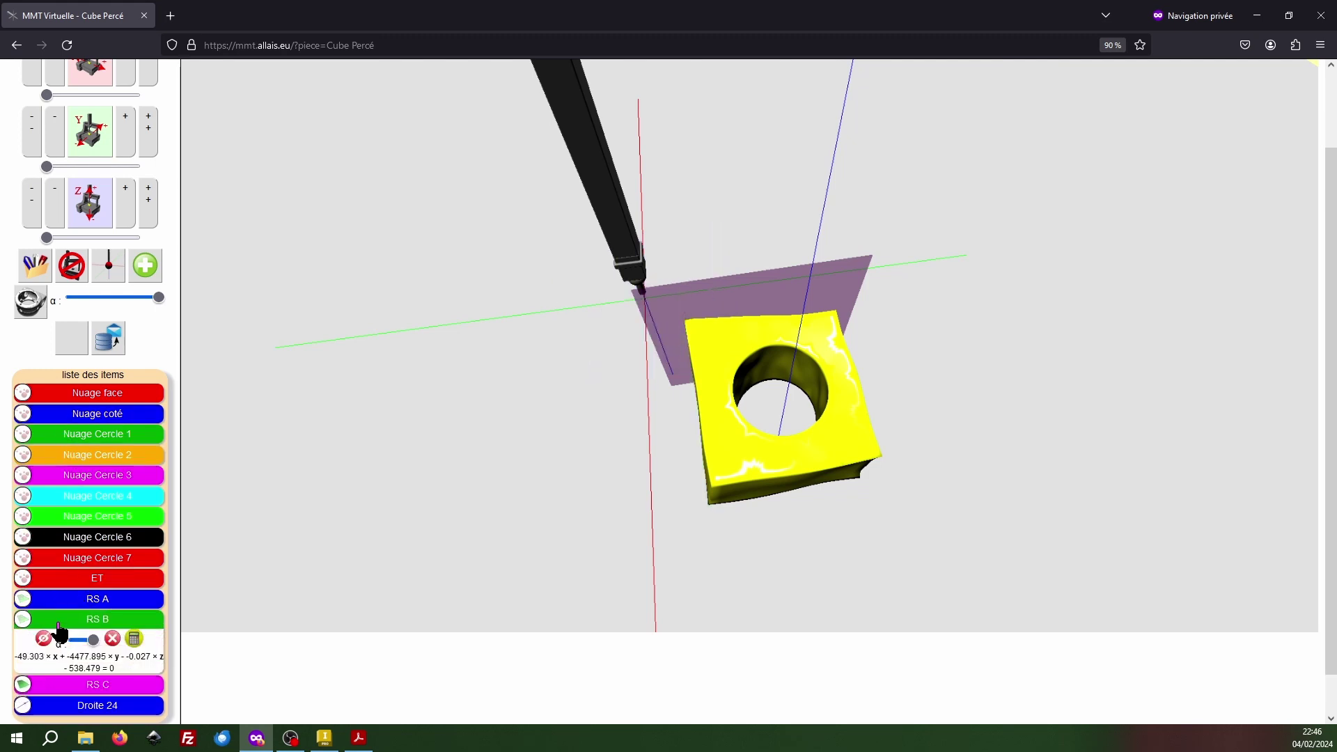
click(59, 622)
click(55, 640)
click(43, 659)
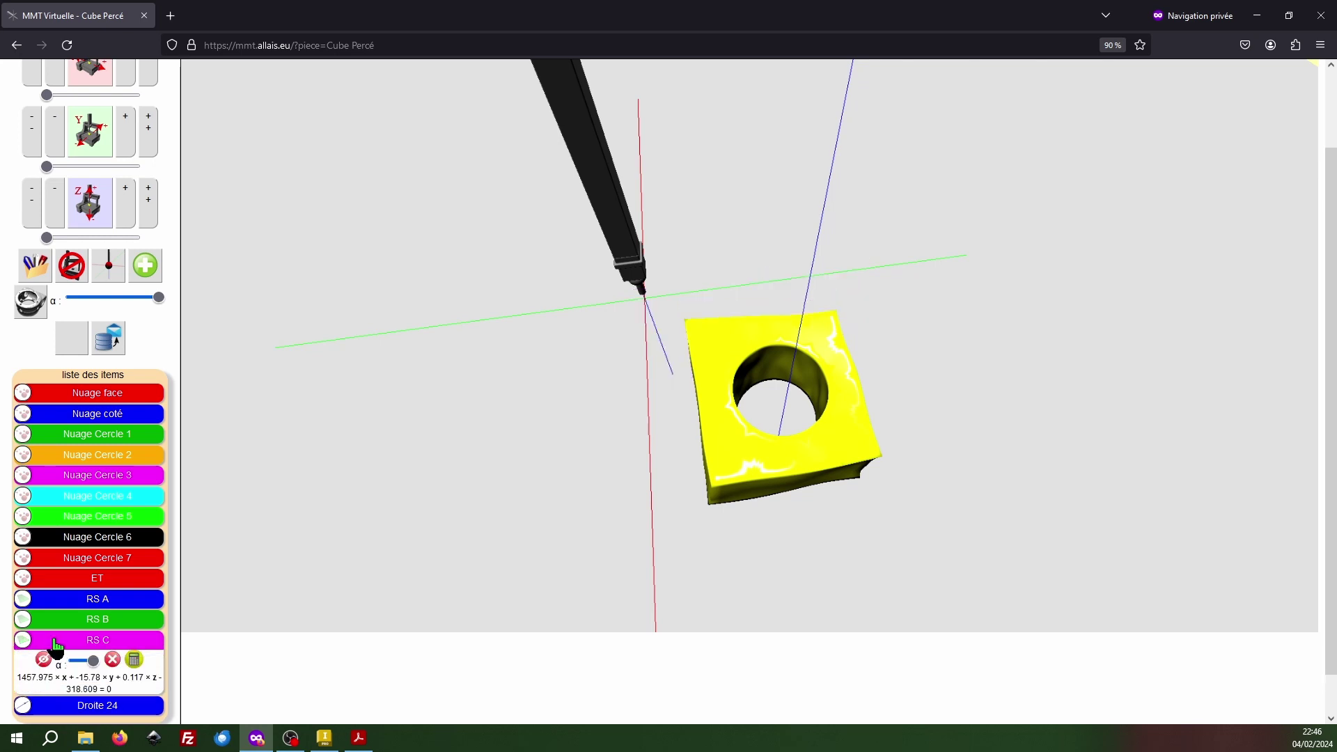
click(56, 642)
Step: Display the ET points and make the part mostly transparent to view them beside the intersection line in the hole
click(83, 581)
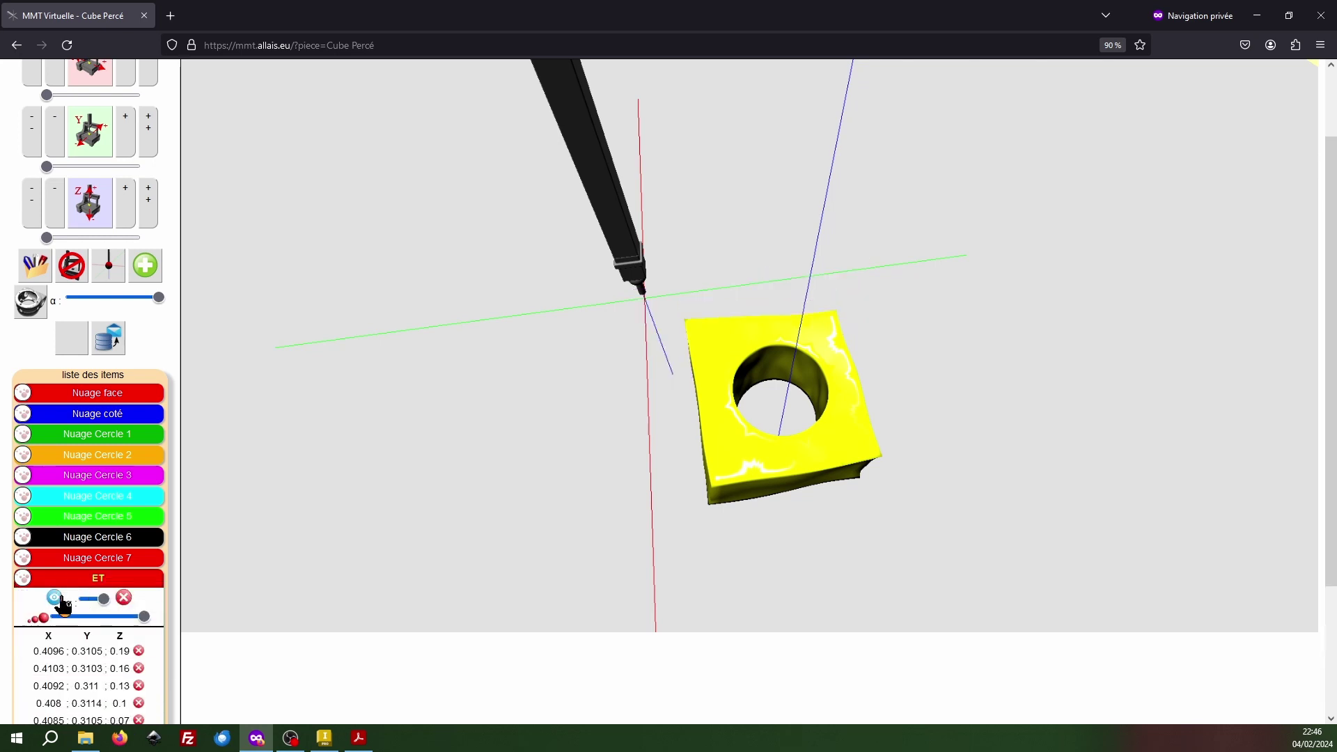
click(55, 598)
drag(159, 297, 89, 297)
drag(833, 481, 766, 418)
scroll(800, 385, up, 5)
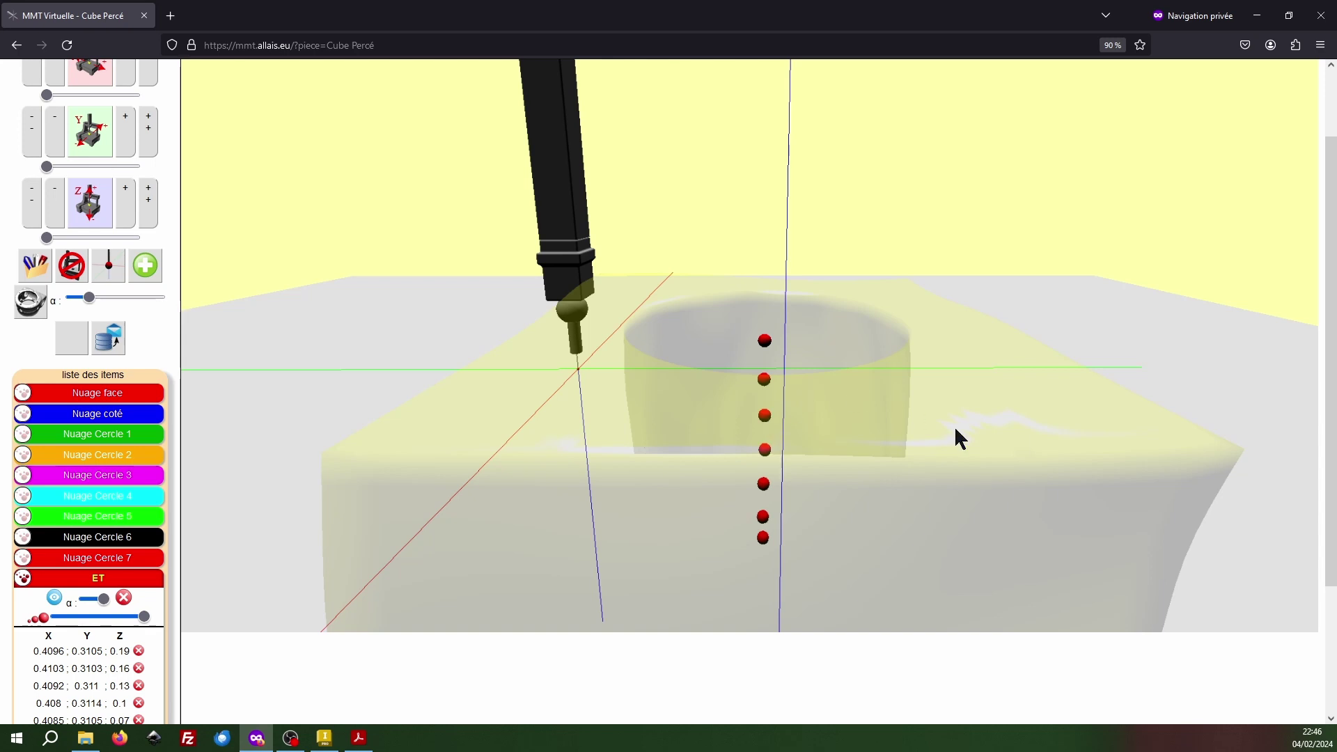
drag(905, 382, 911, 382)
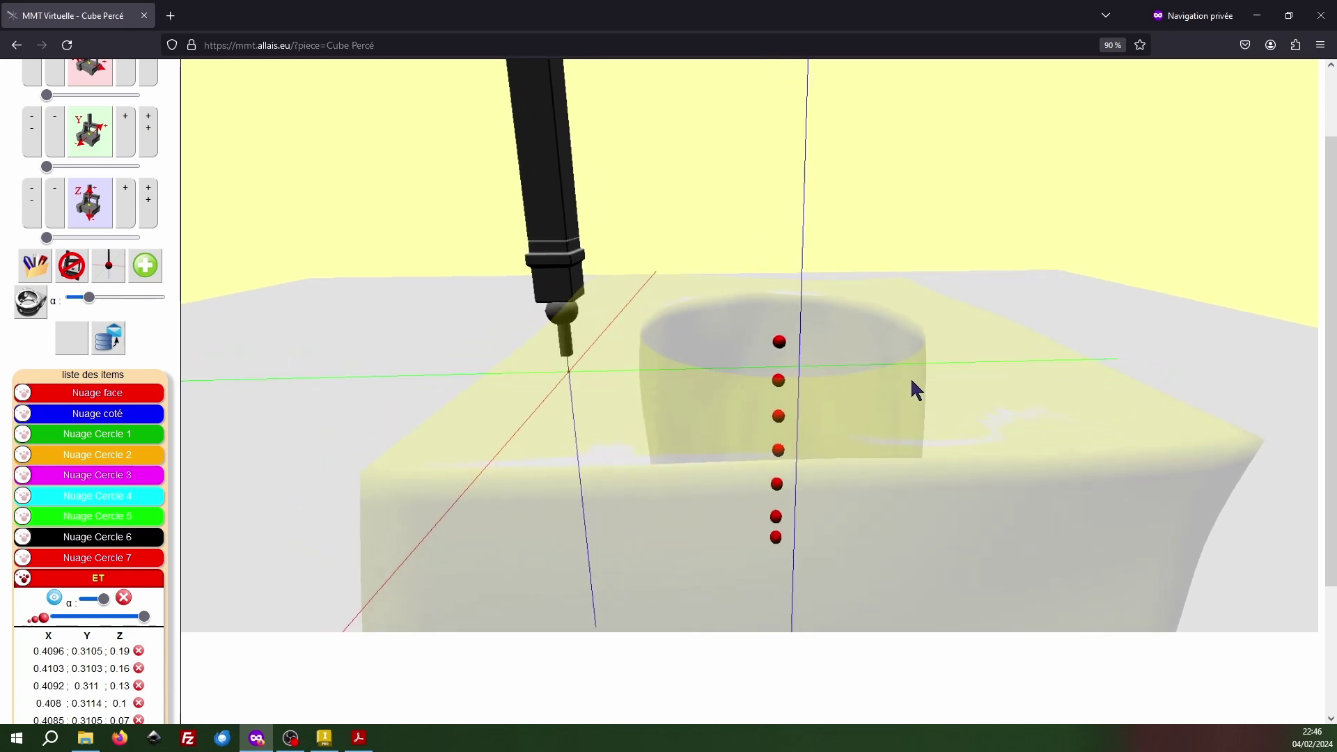
click(124, 581)
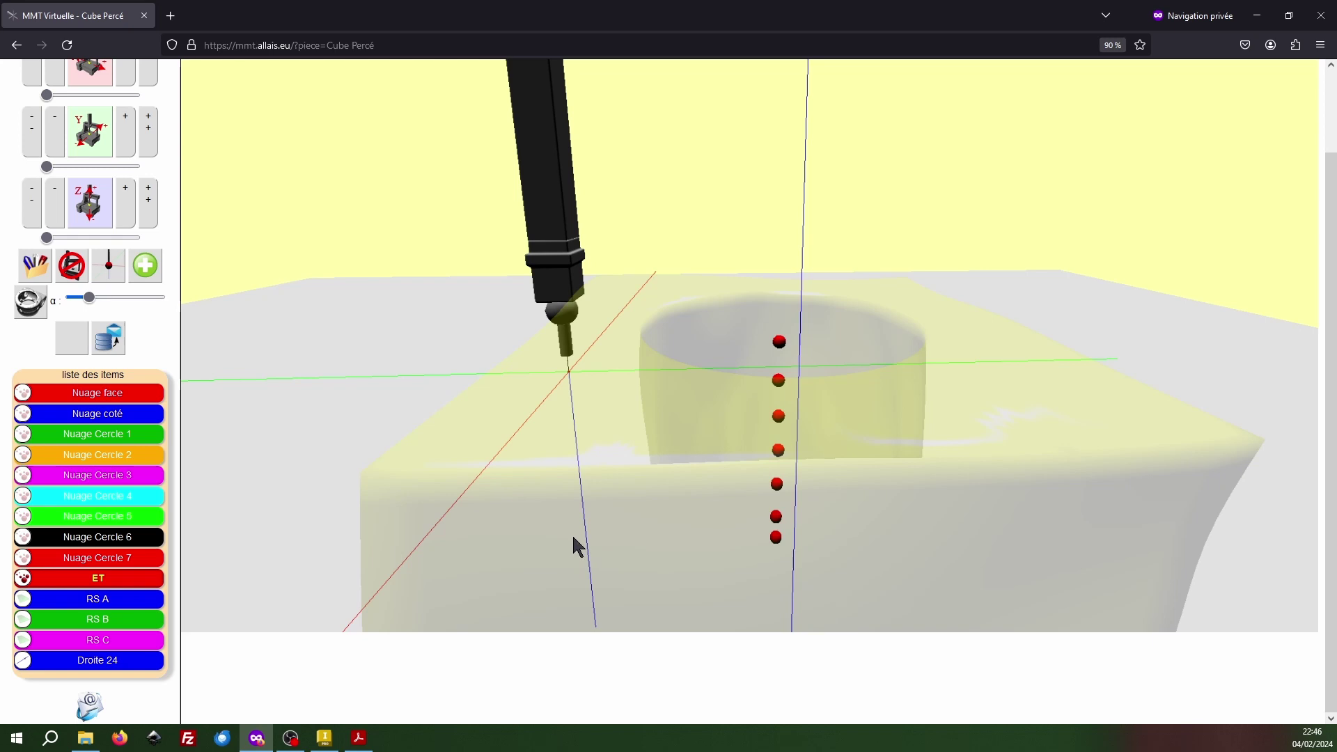
Step: Check the hole's position tolerance on the Pièce1.pdf drawing, and measure the maximum deviation between Droite 24 and ET in MMT Virtuelle
key(alt+Tab)
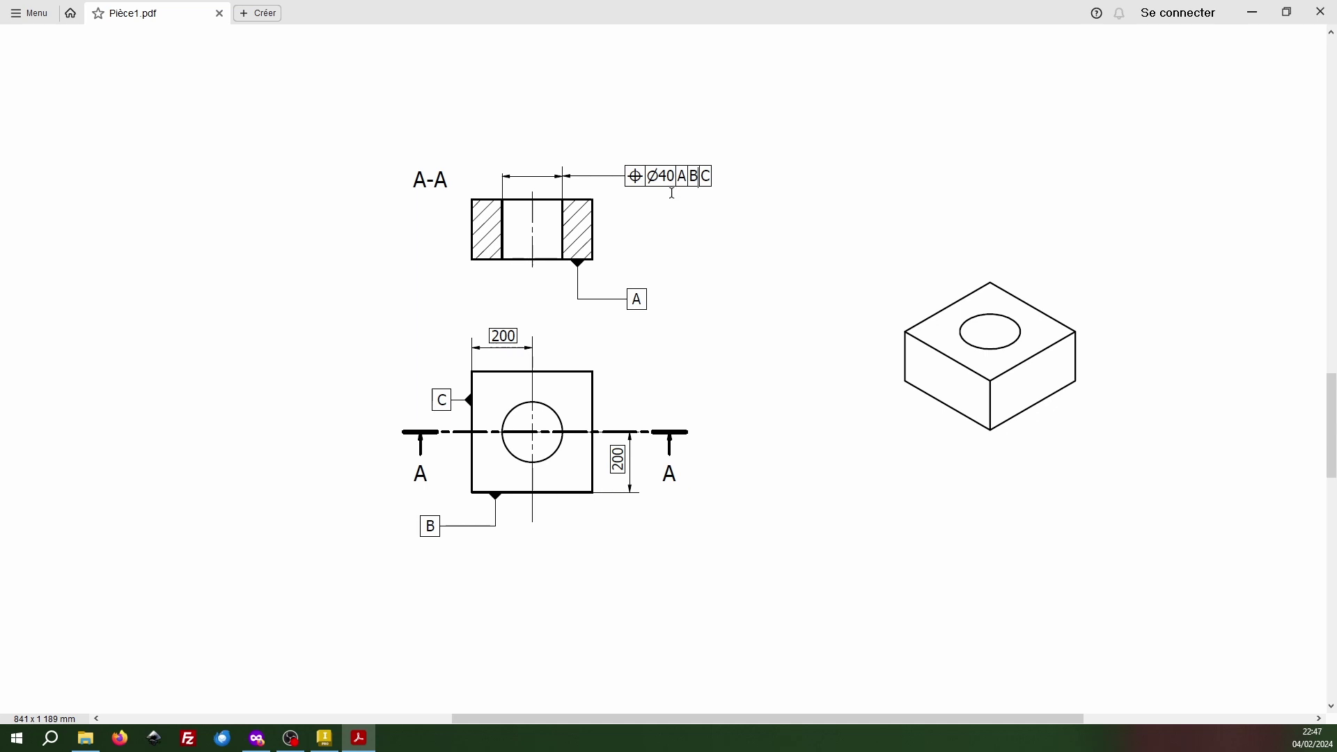
key(alt+Tab)
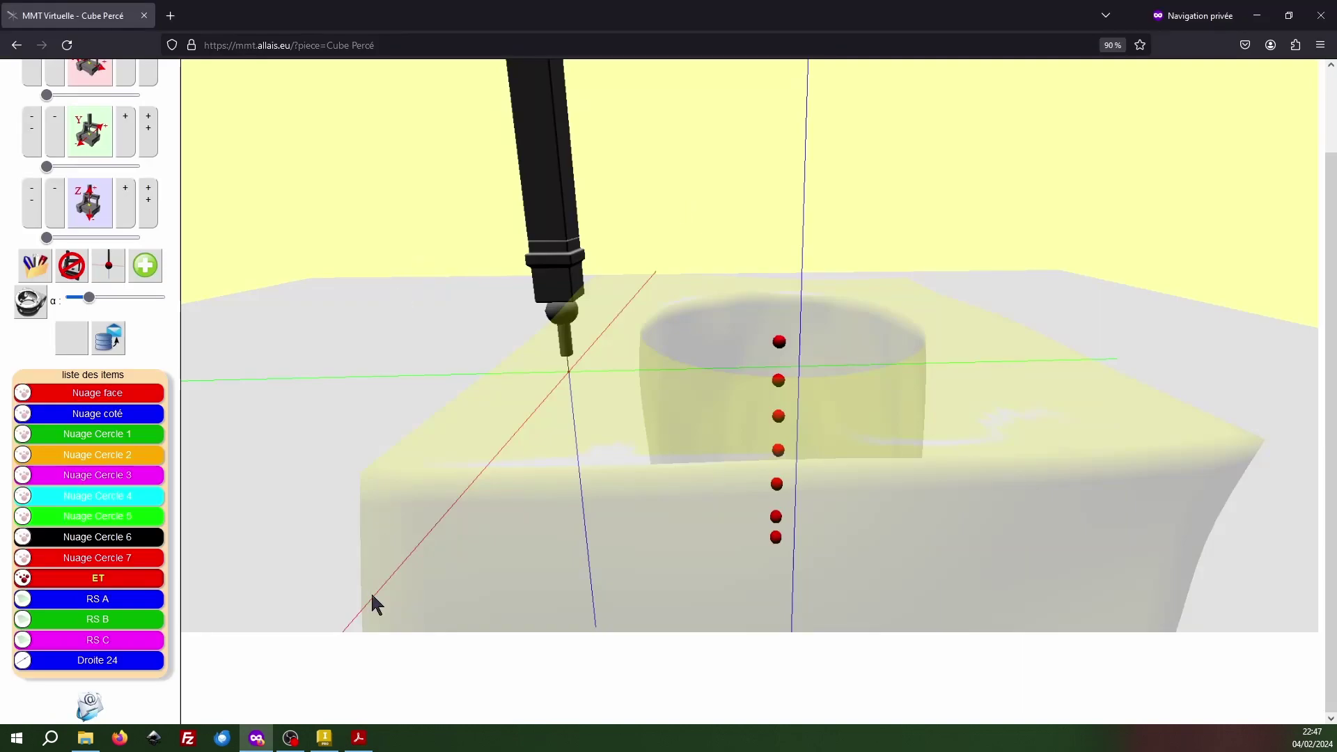
click(114, 661)
scroll(122, 627, down, 3)
click(134, 576)
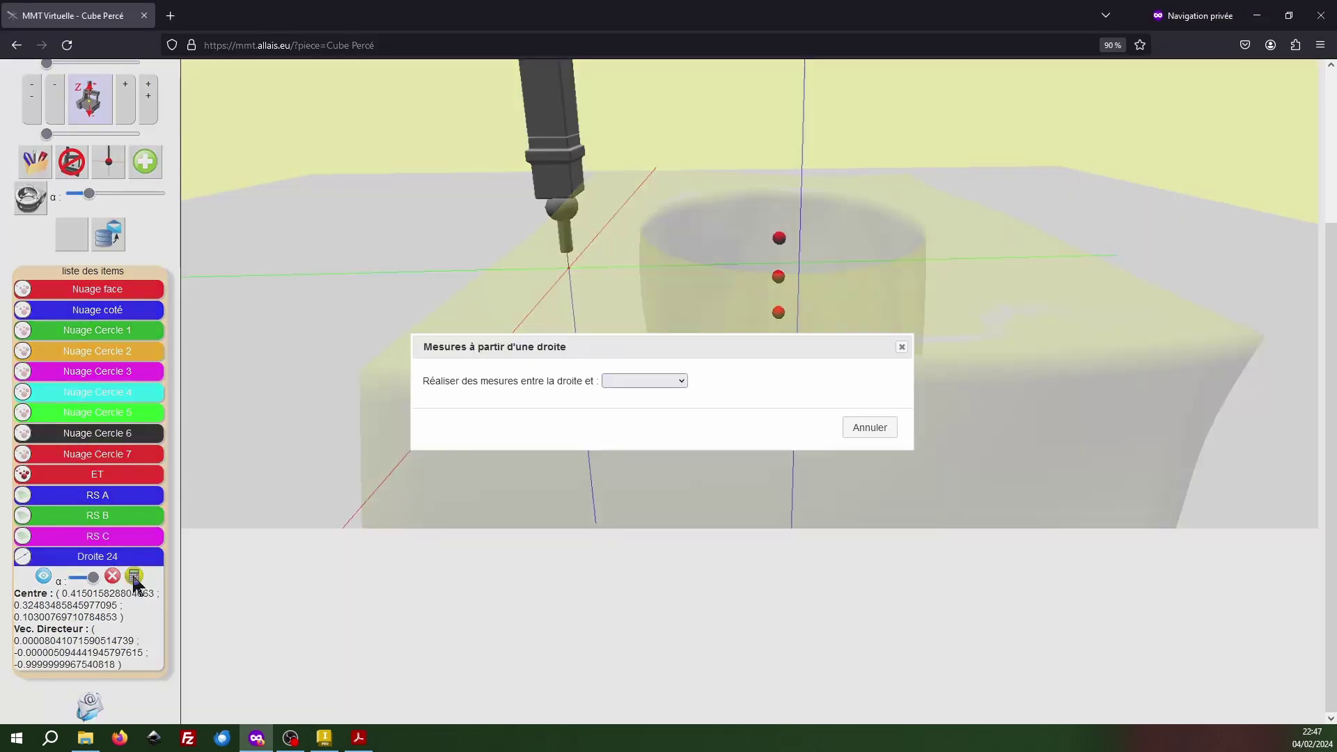
click(679, 381)
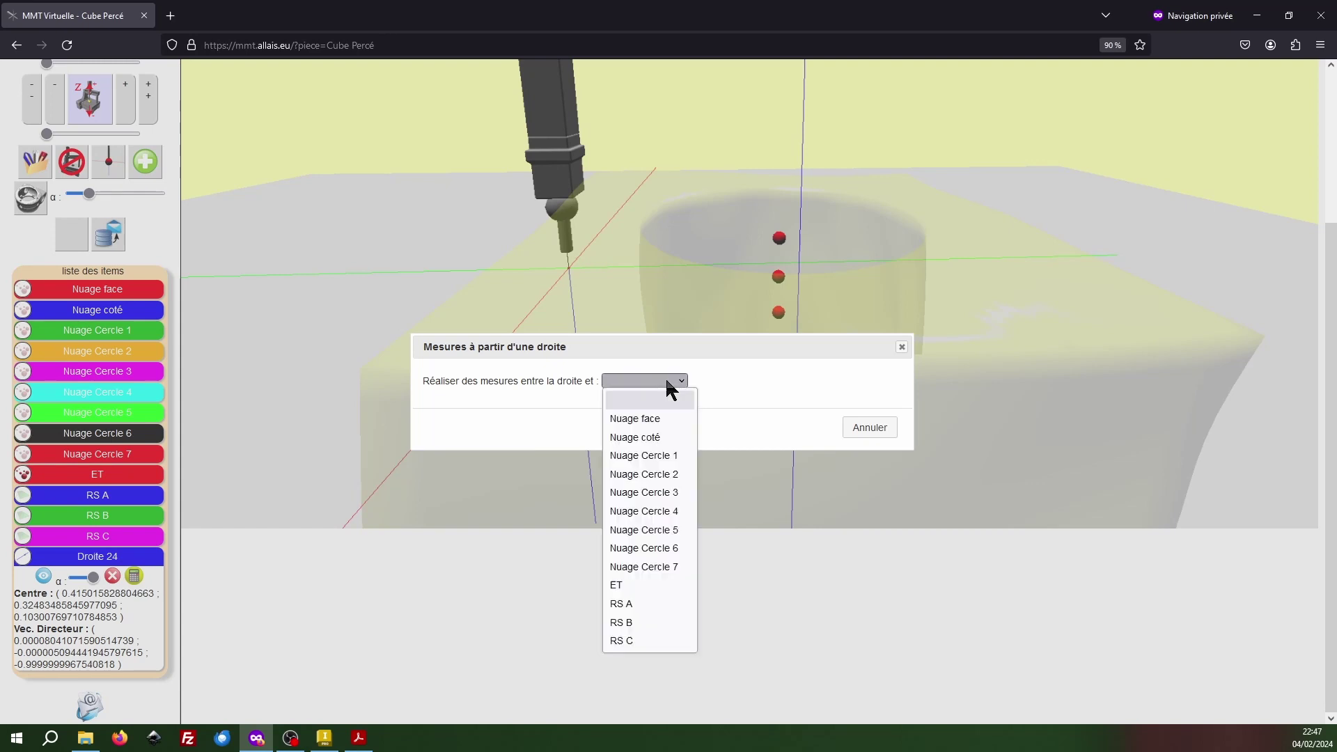
click(632, 585)
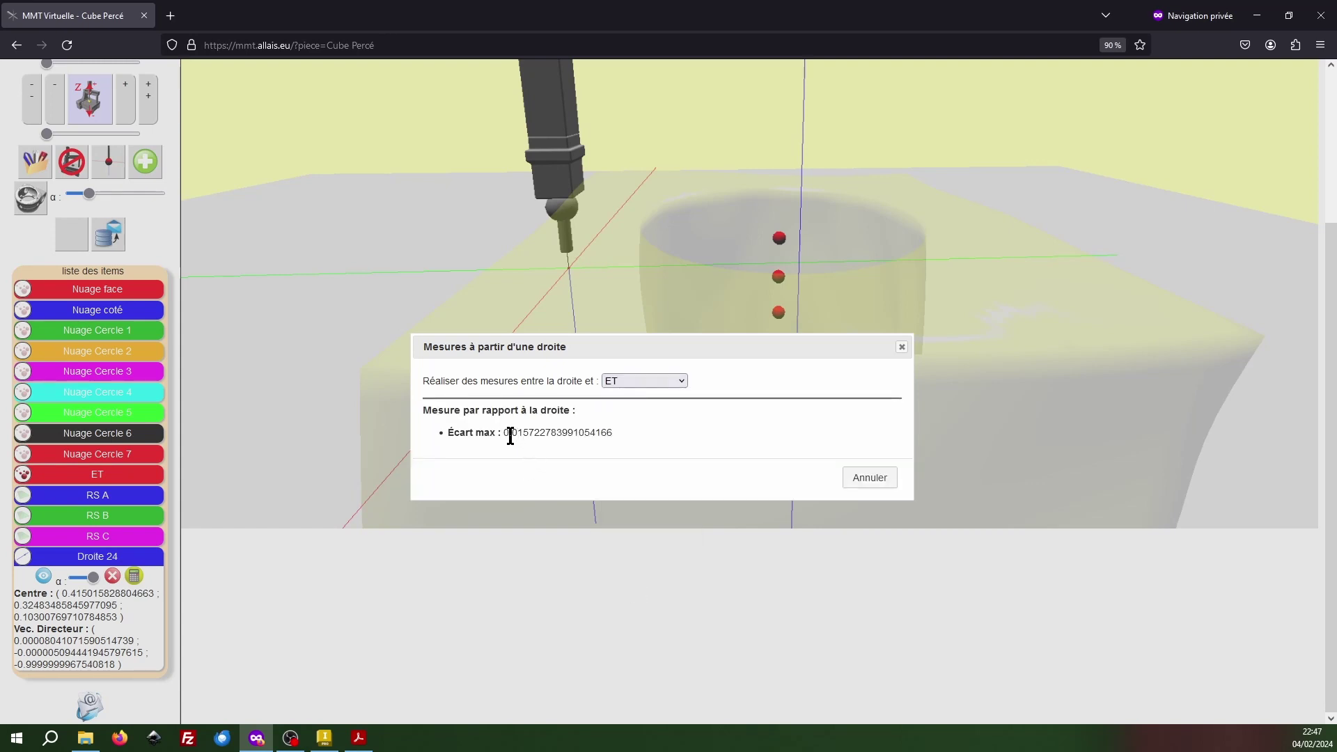
drag(503, 432, 530, 433)
click(868, 481)
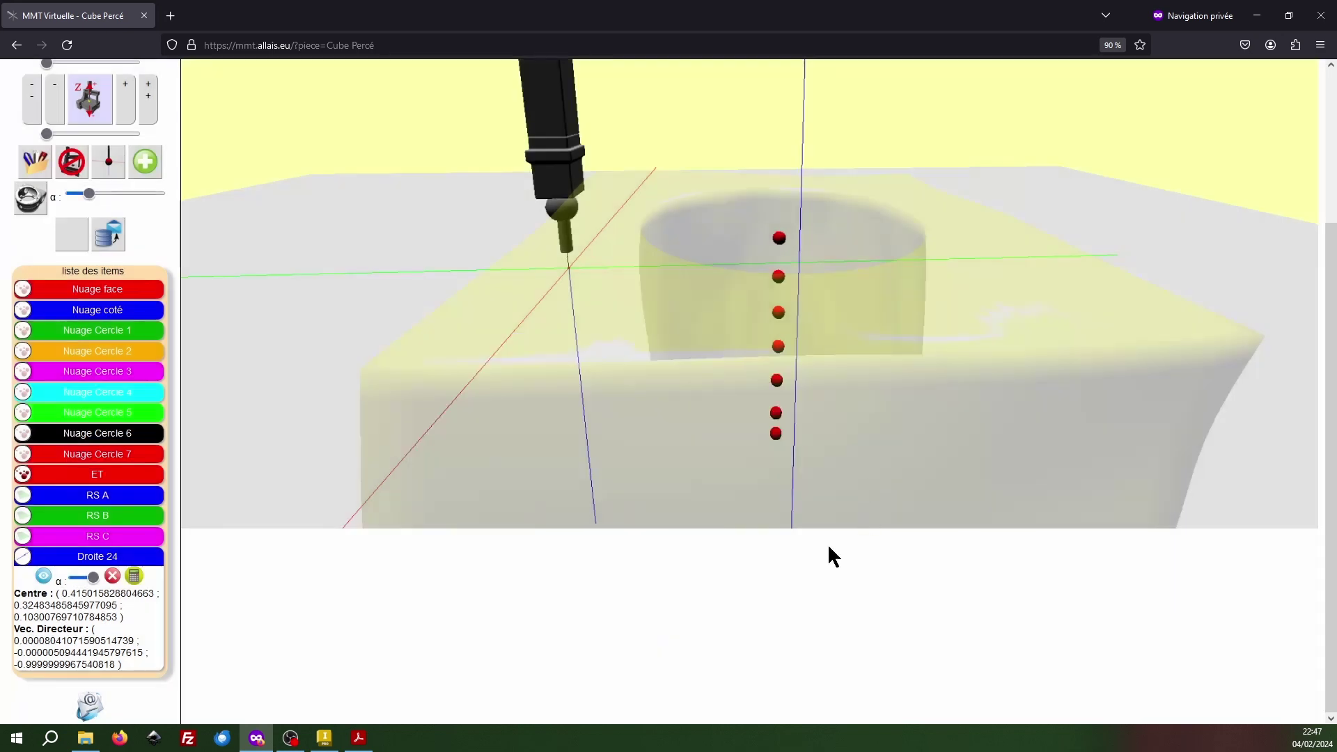
Step: Create a cylinder named ZT with Droite 24 as its axis and a radius of 0,2 m
click(111, 577)
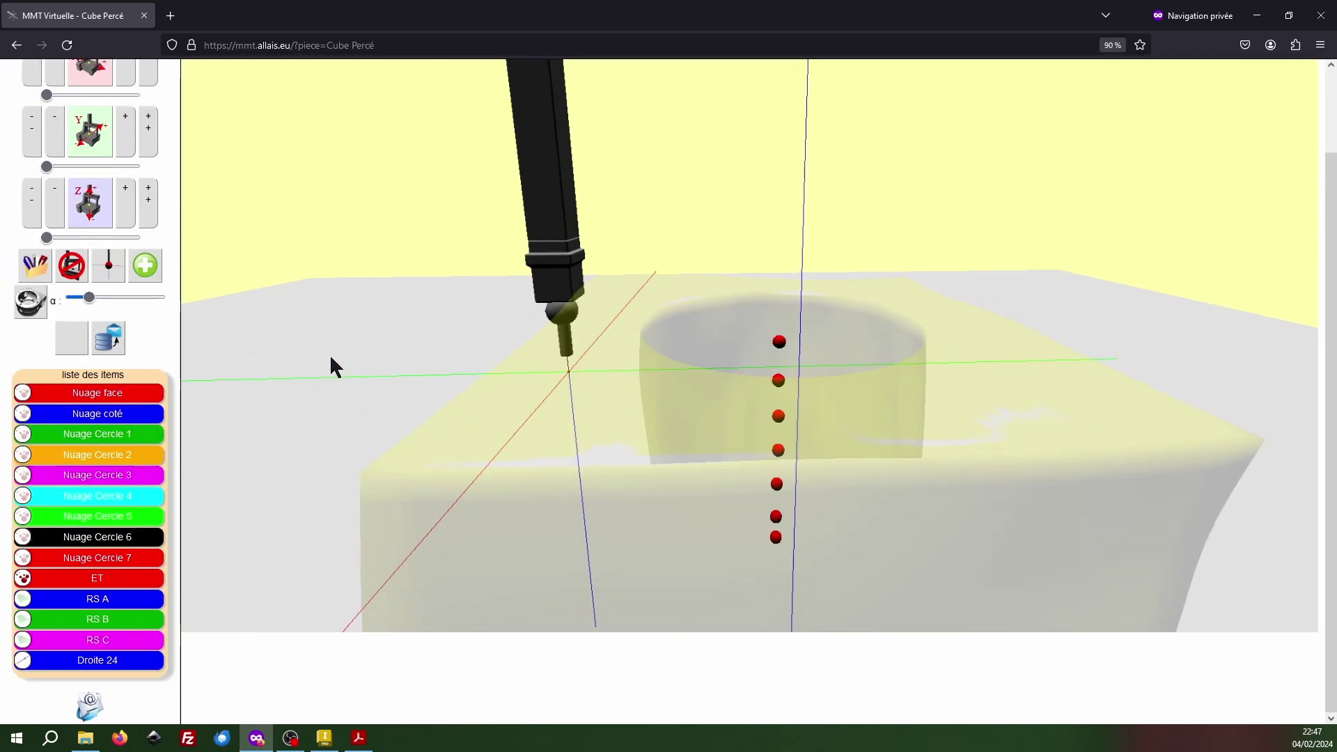
click(148, 272)
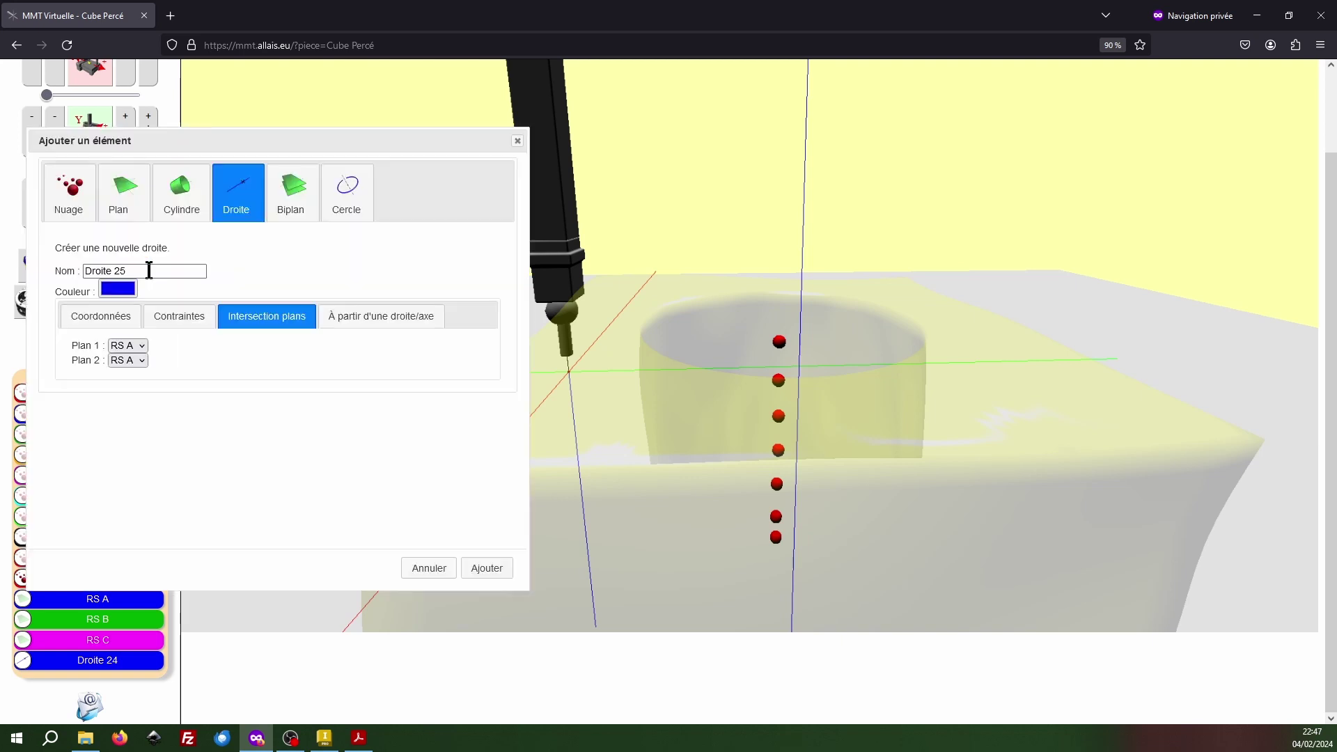
click(176, 213)
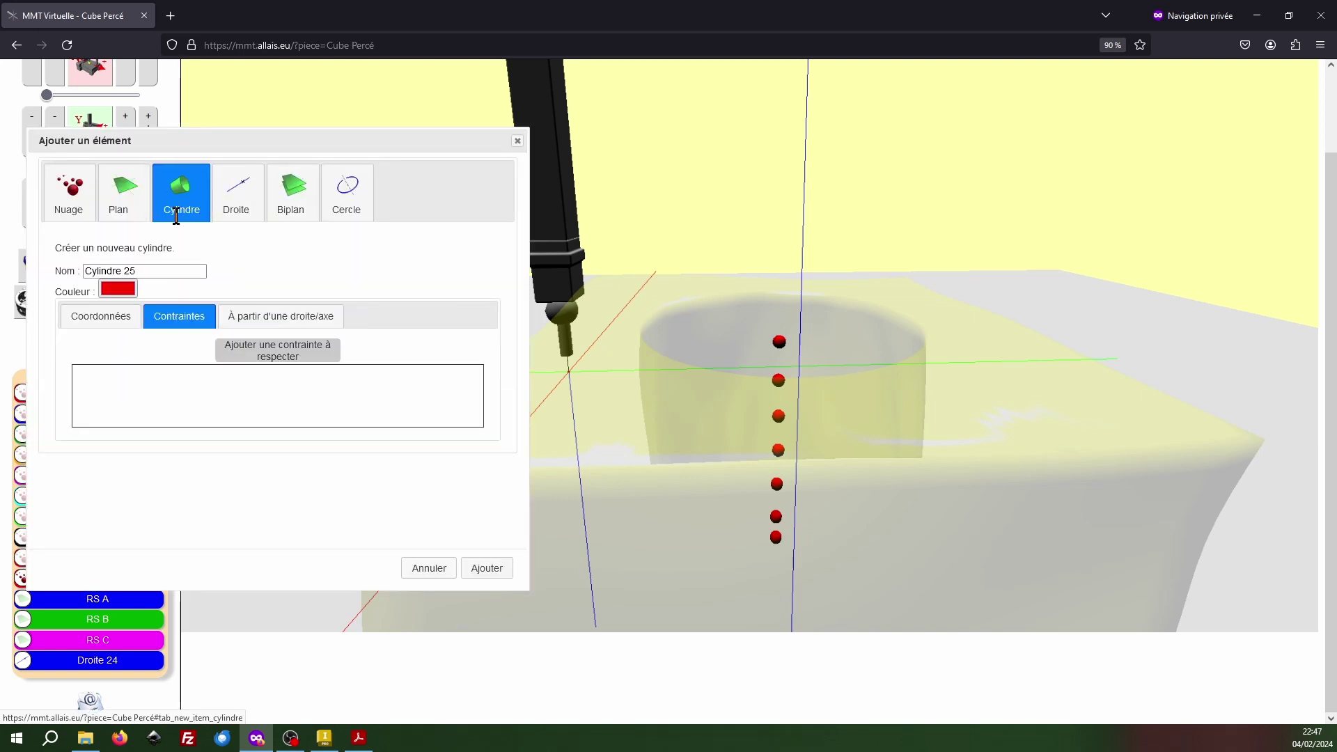
click(300, 317)
click(197, 378)
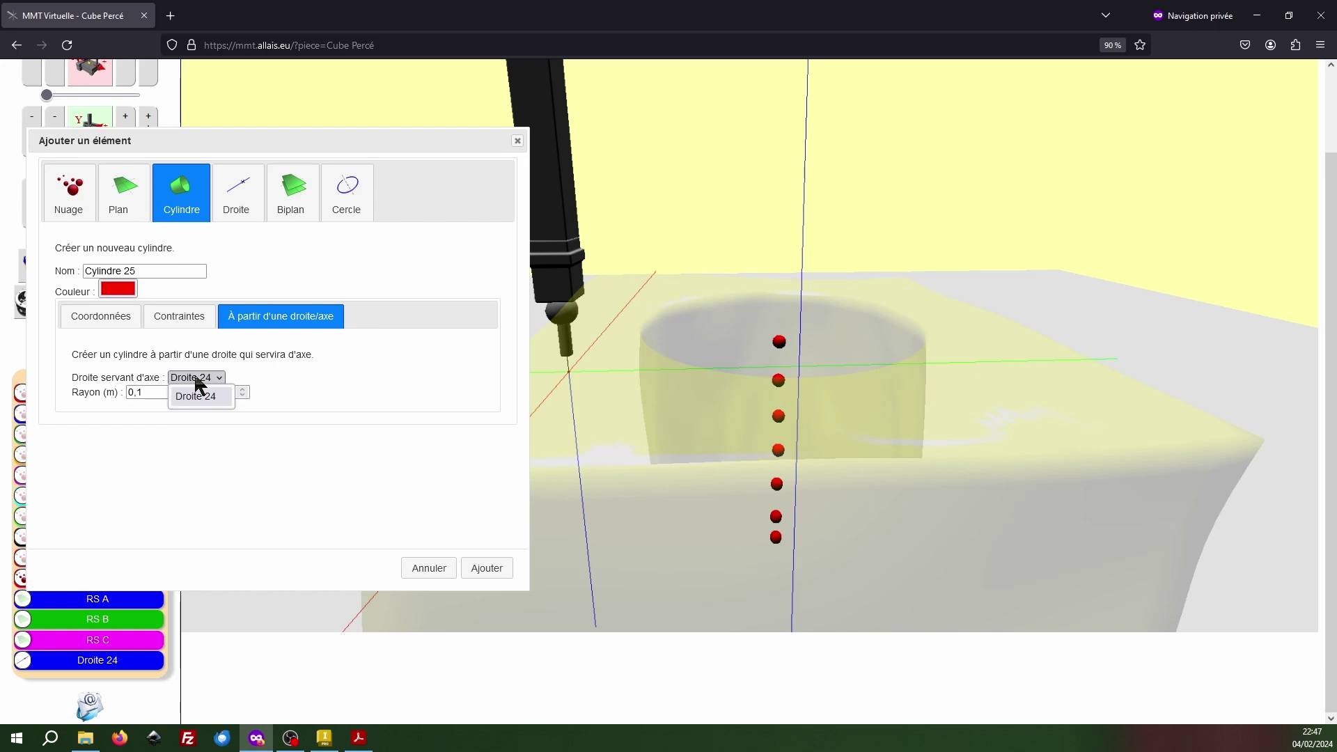
click(200, 397)
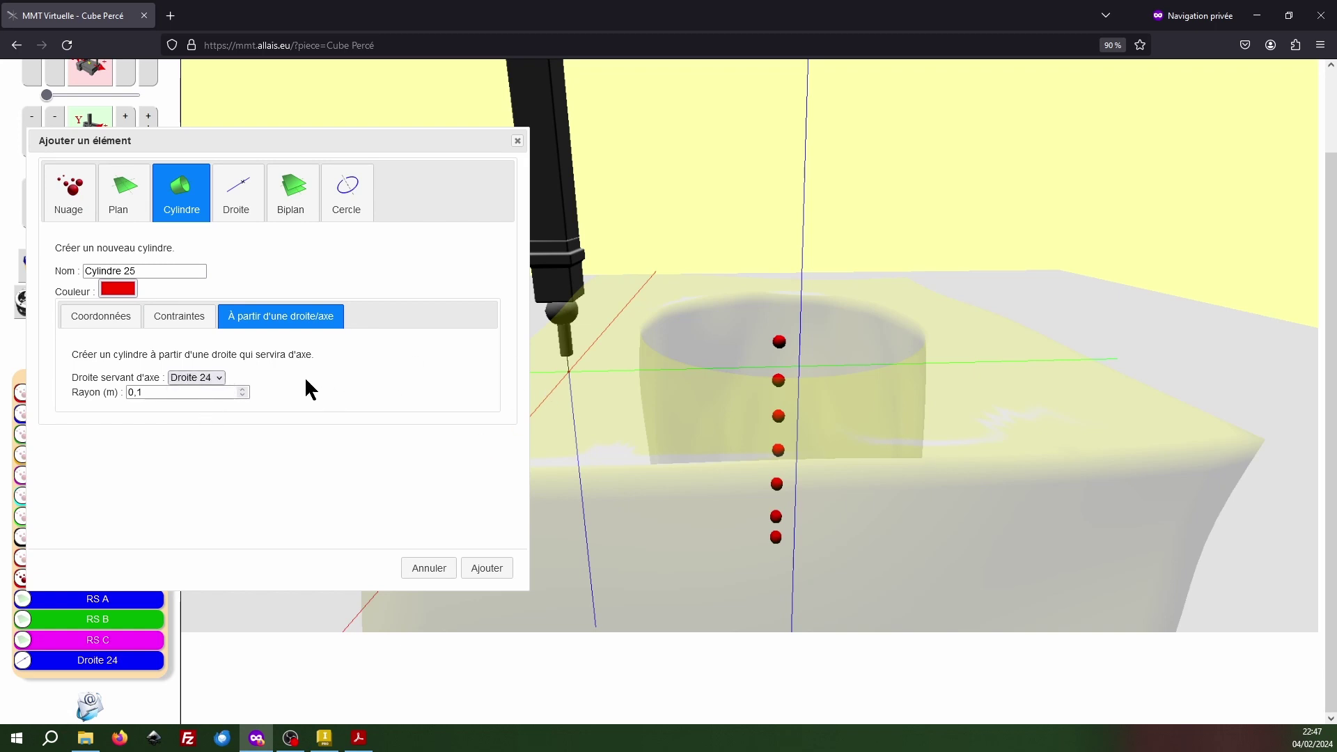
triple_click(154, 271)
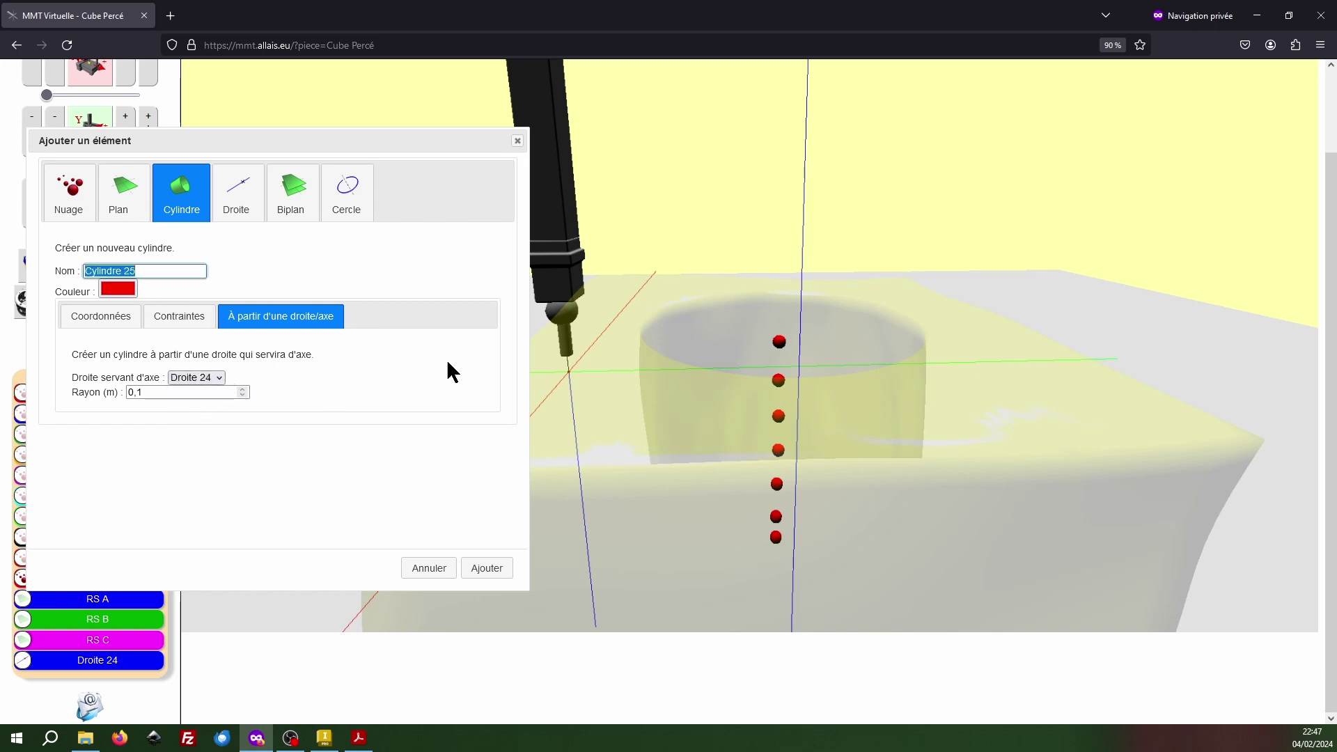
text(ZT)
click(208, 394)
key(BackSpace)
text(2)
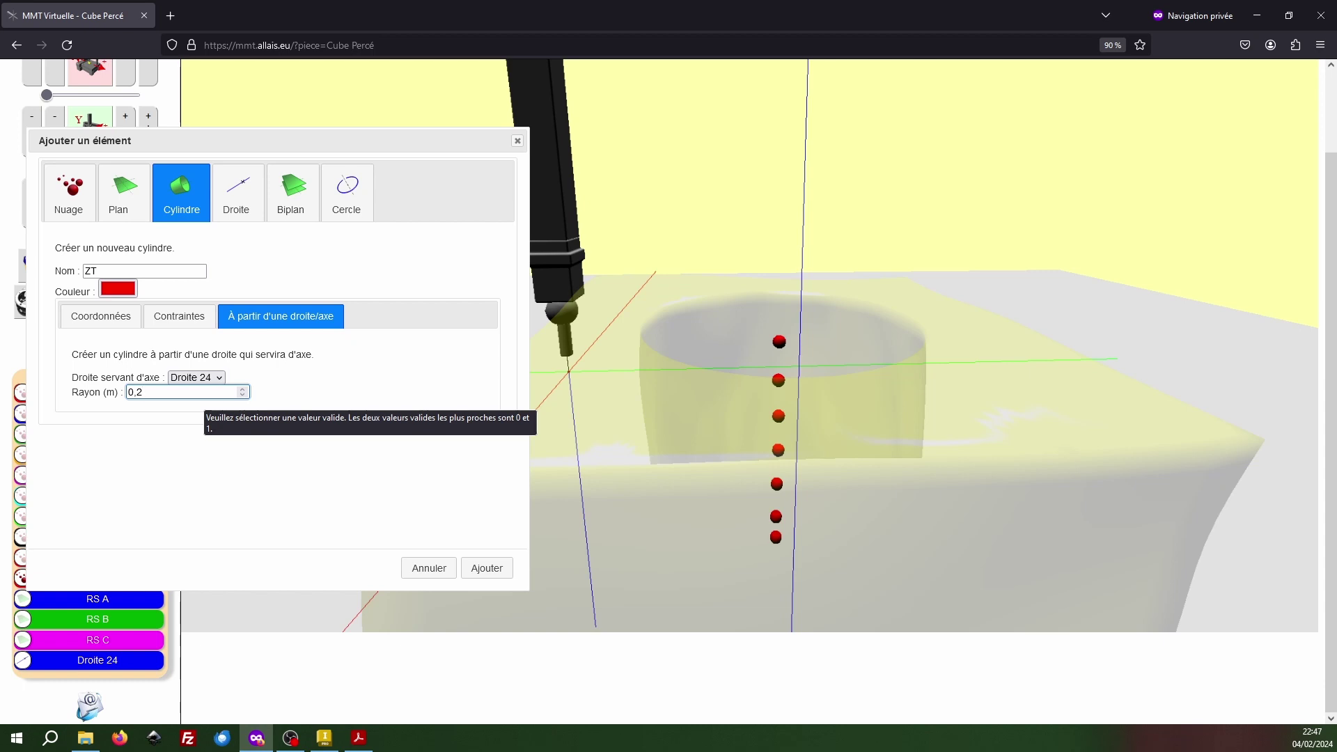
click(493, 569)
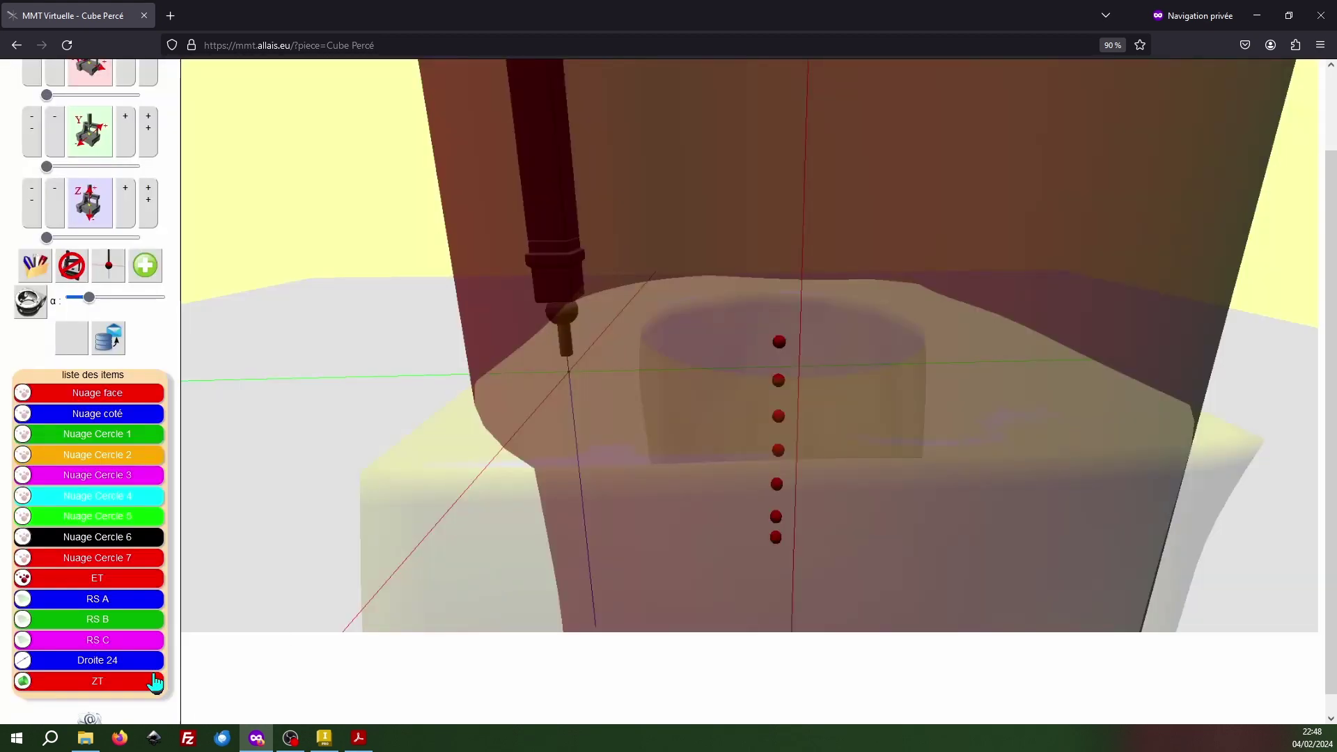
Step: Delete the oversized ZT cylinder from the item list
click(125, 683)
click(112, 701)
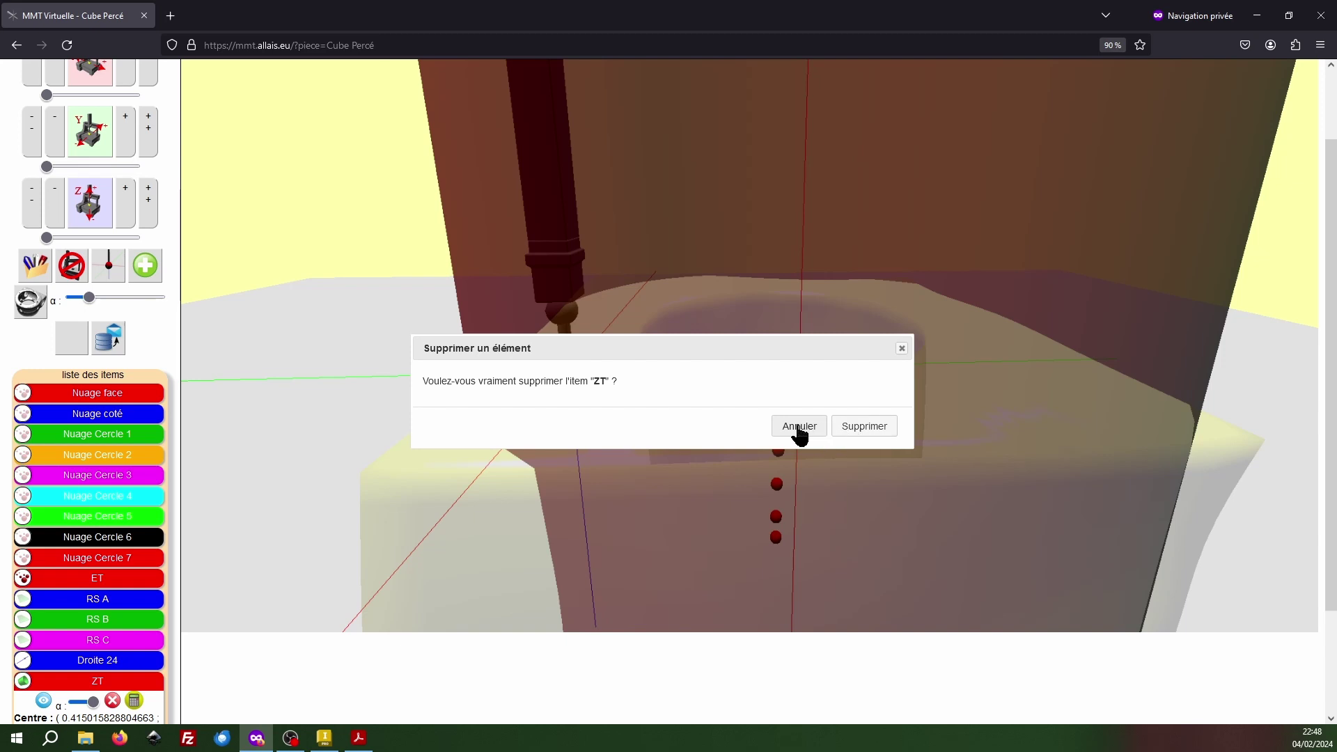
click(864, 427)
Step: Create a cylinder from the axis Droite 24 with a radius of 0,02 m
click(144, 267)
click(158, 395)
key(Left)
text(0)
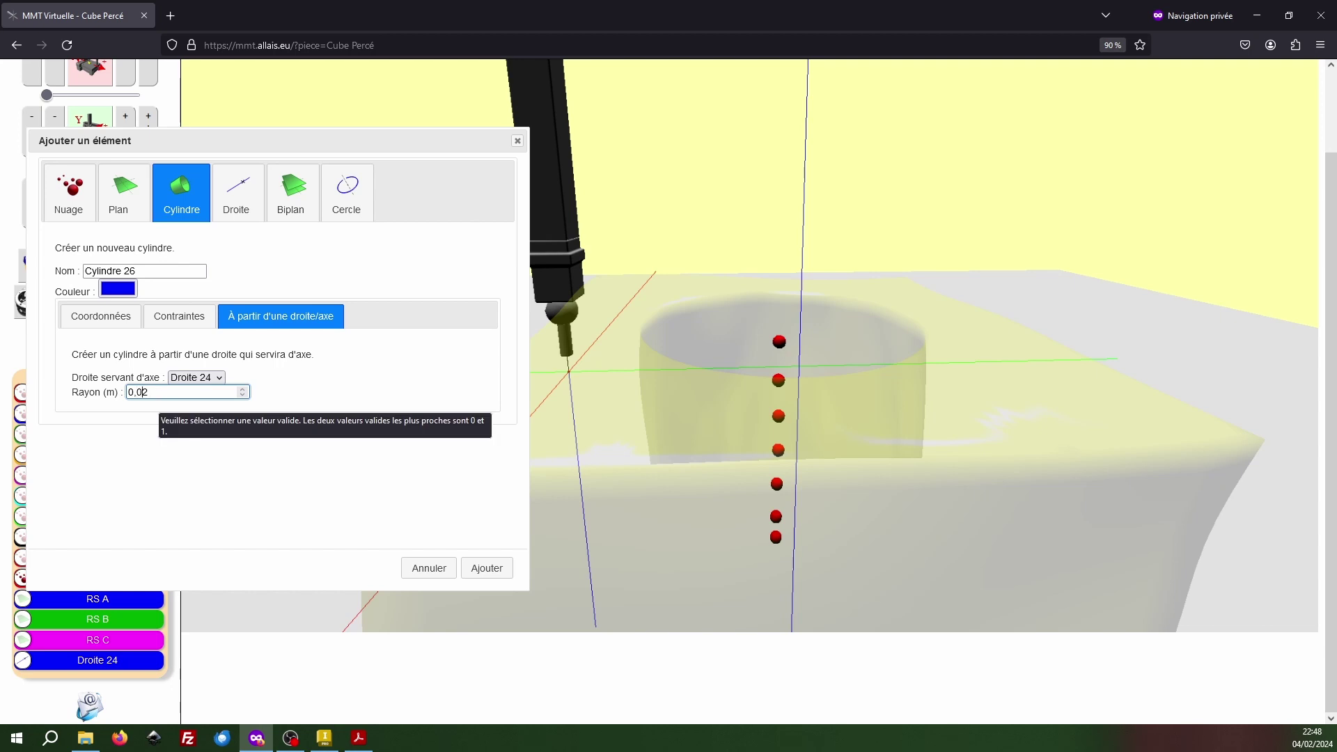
click(487, 568)
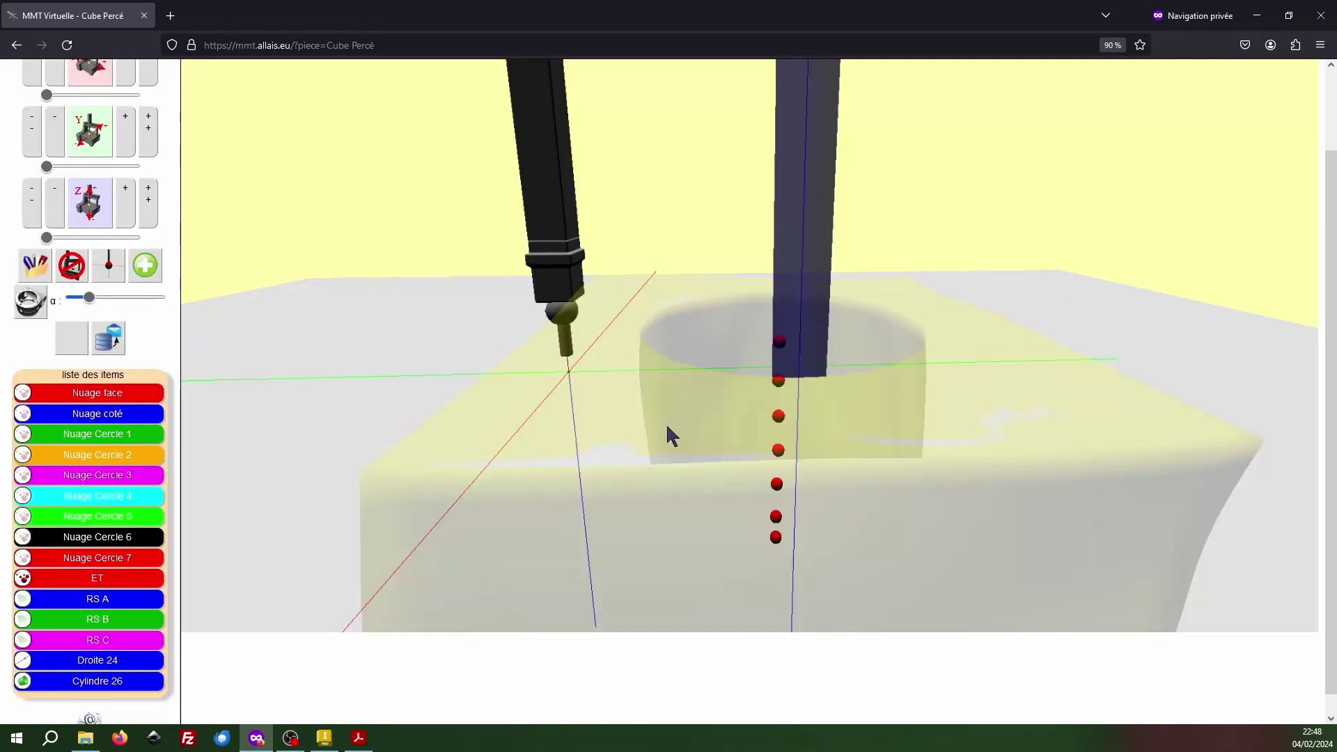
Step: Hide the part to inspect the ET points against the 0,02 m radius cylinder
drag(775, 259, 711, 295)
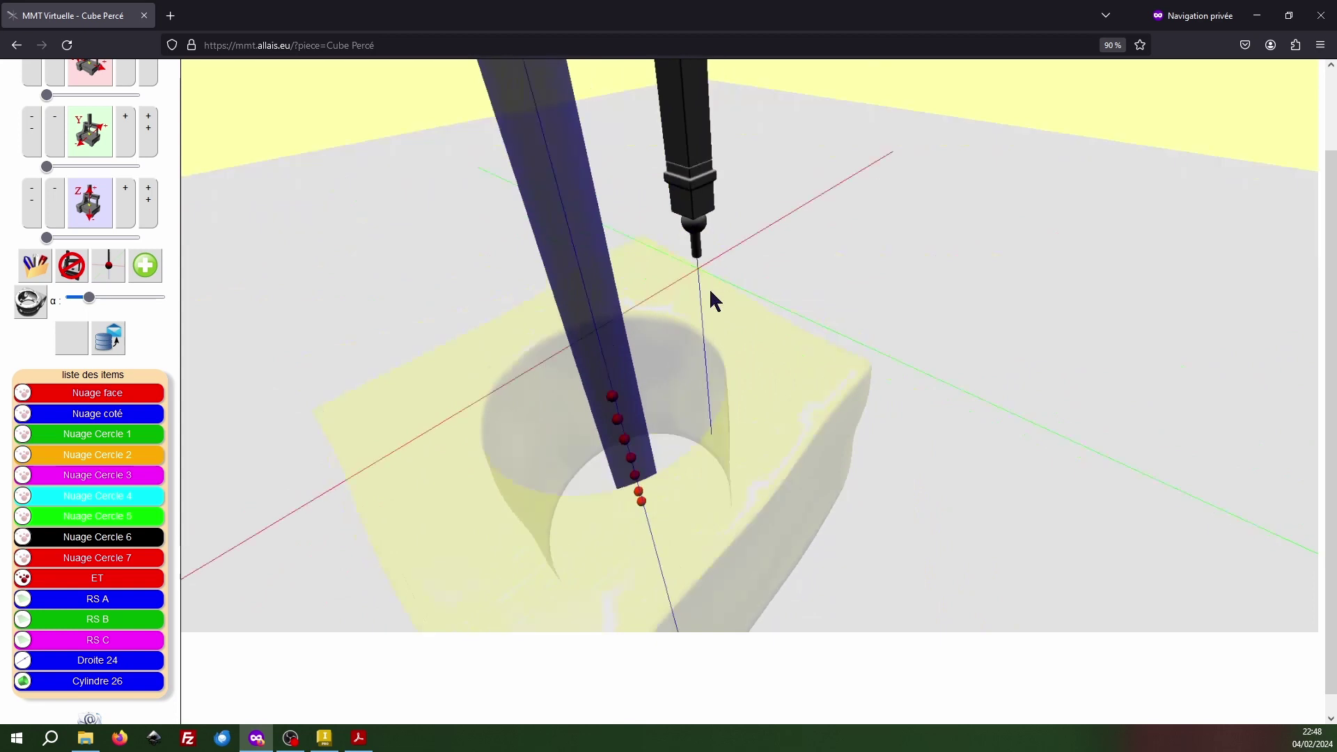
click(30, 302)
drag(314, 287, 759, 335)
scroll(742, 358, up, 5)
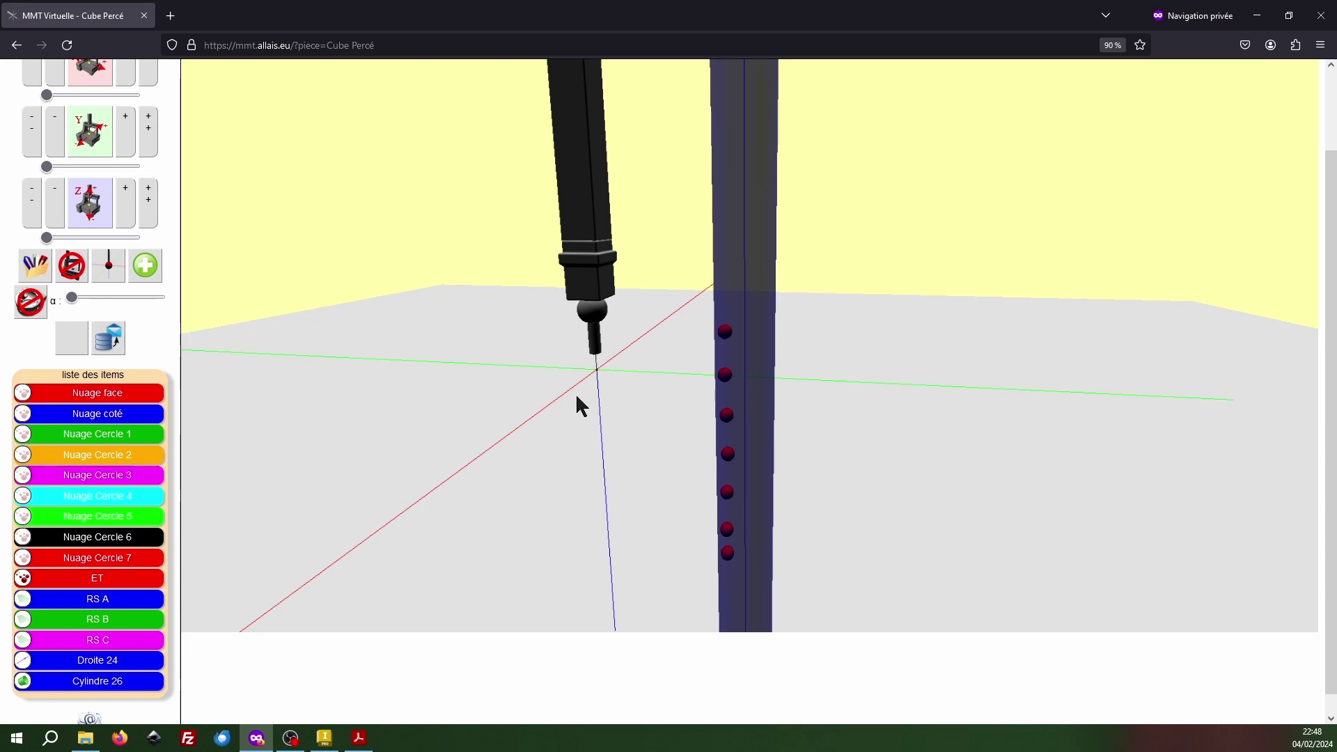
Step: Measure the deviations between Cylindre 26 and the ET points
click(132, 682)
scroll(136, 648, down, 2)
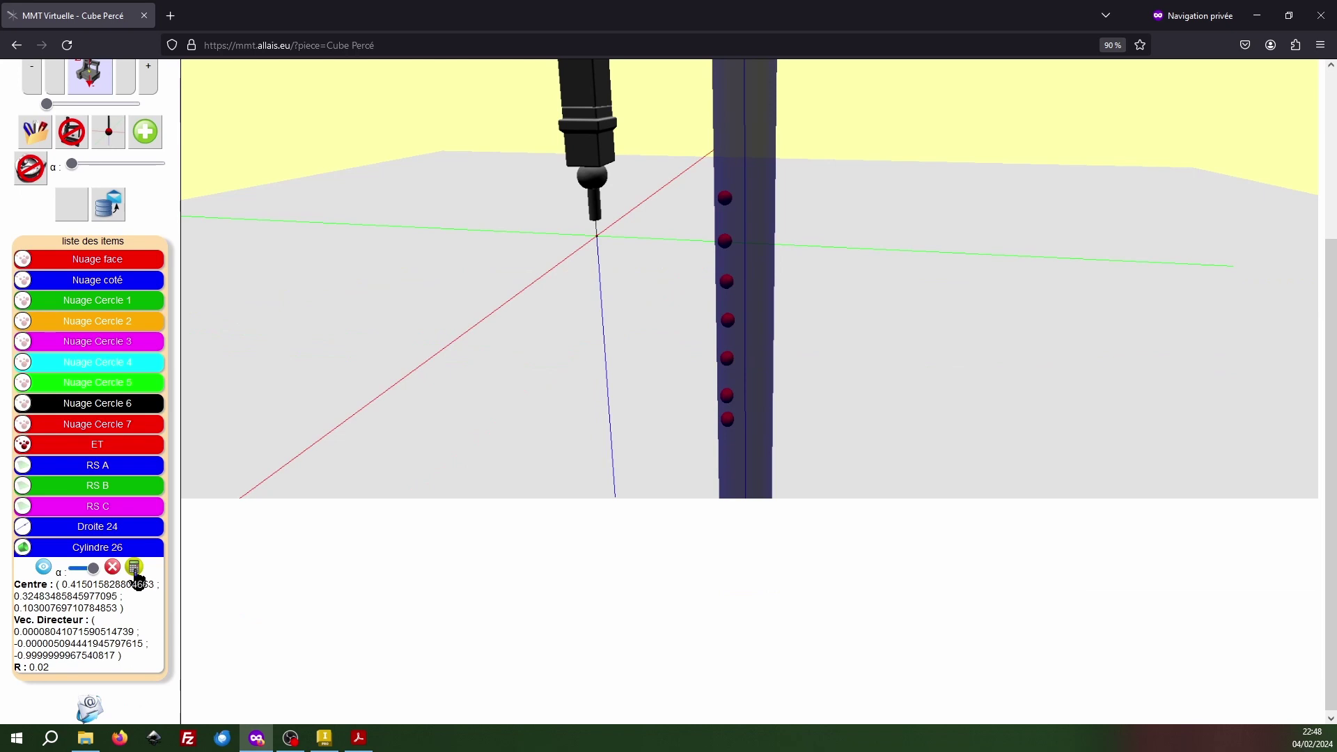
click(135, 567)
click(651, 380)
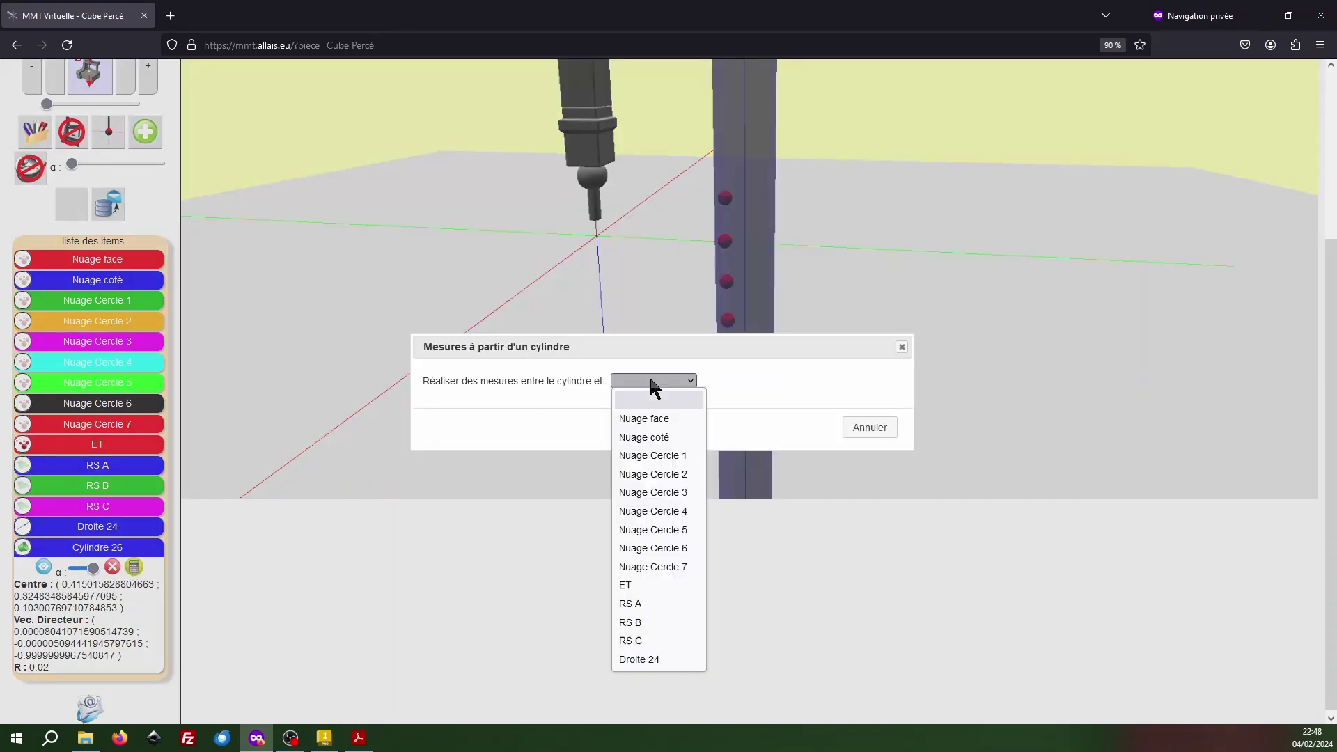
click(637, 584)
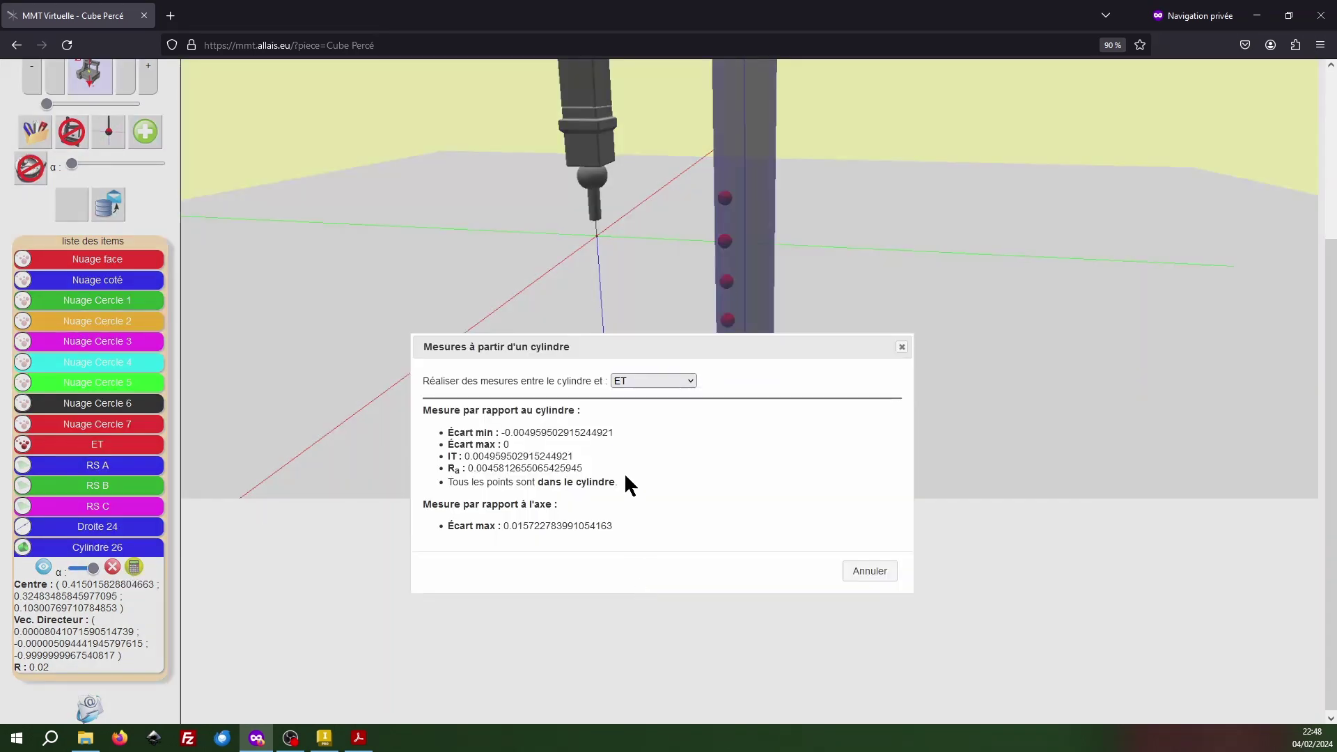
Step: Review the ET points' deviations from the cylinder and its axis and whether they lie inside it, and close the measurement
drag(596, 336, 314, 155)
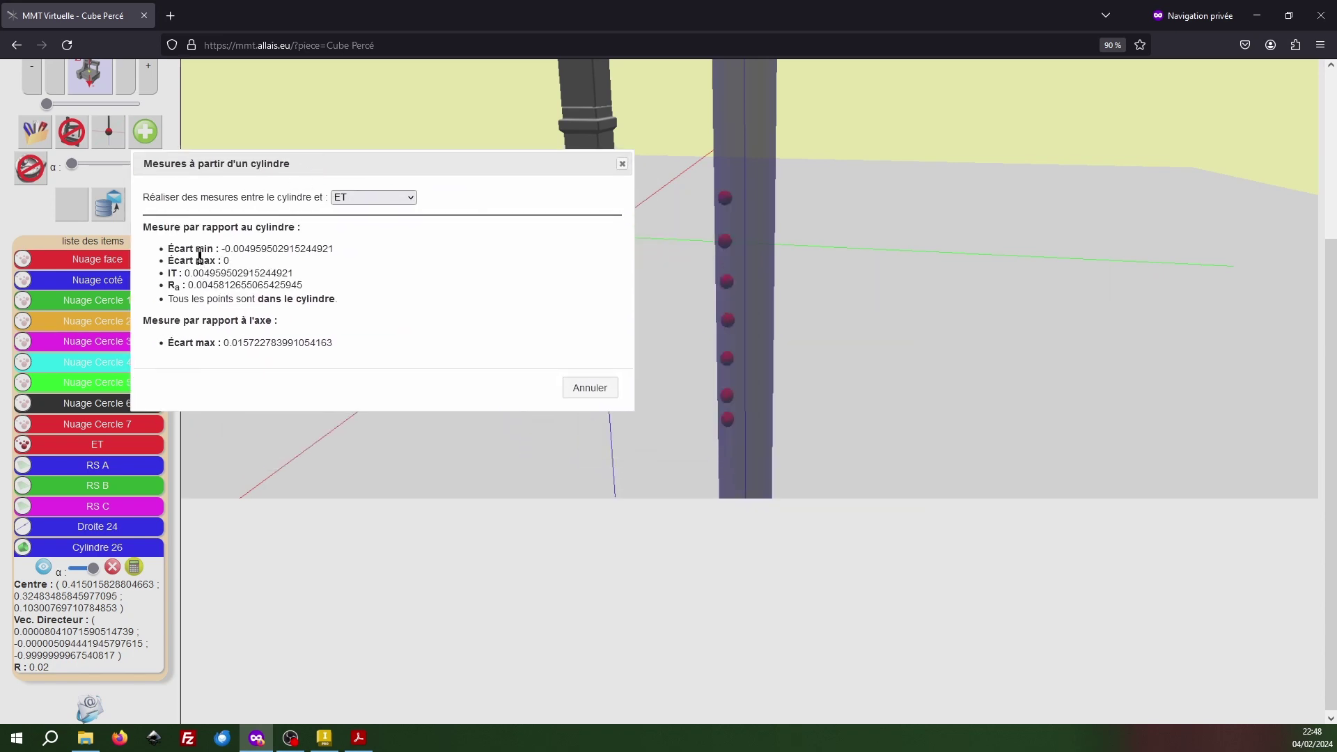
drag(143, 227, 333, 282)
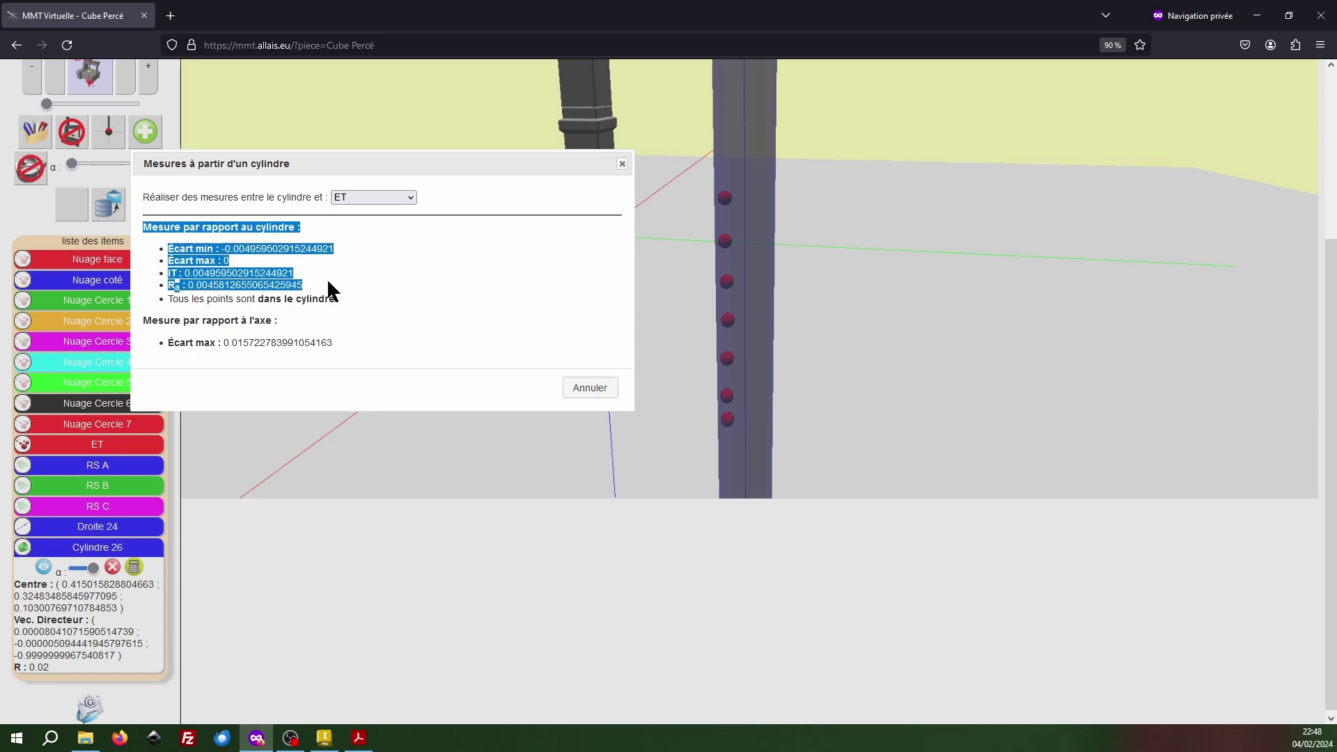
drag(338, 299, 168, 300)
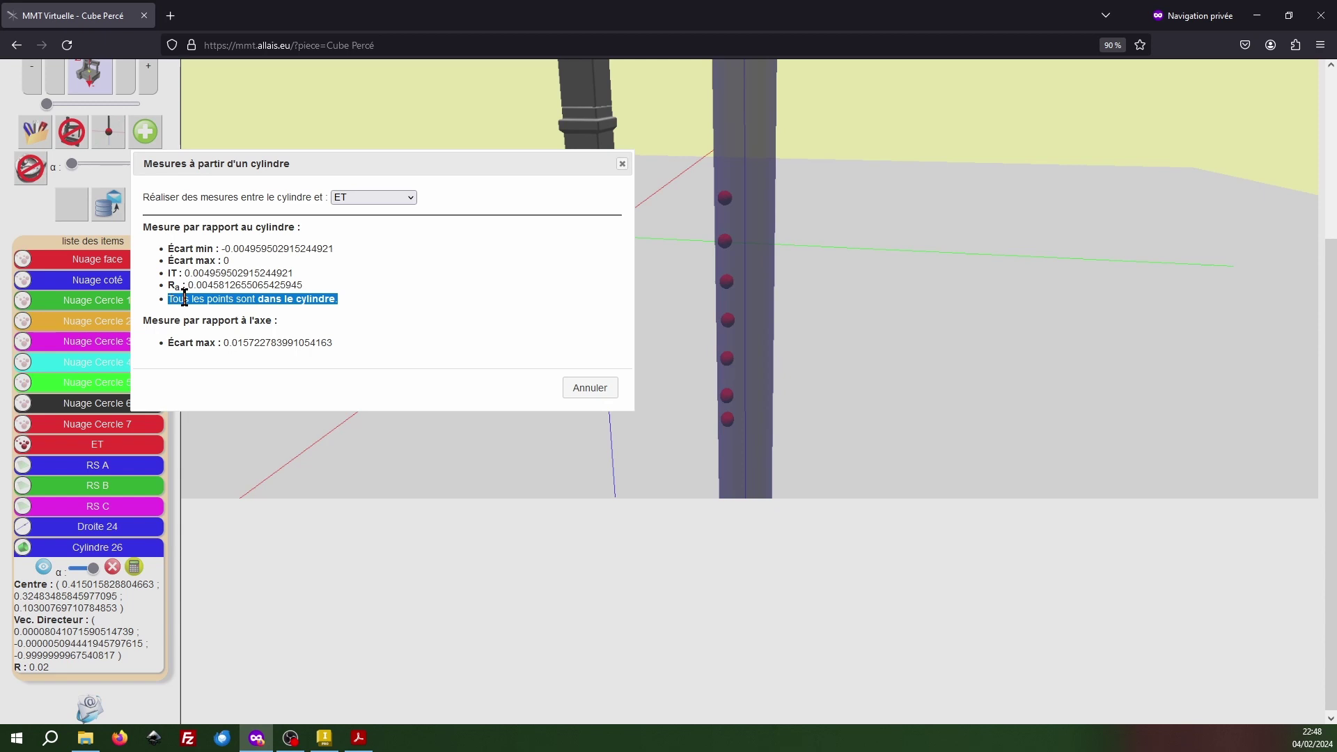
drag(334, 343, 169, 348)
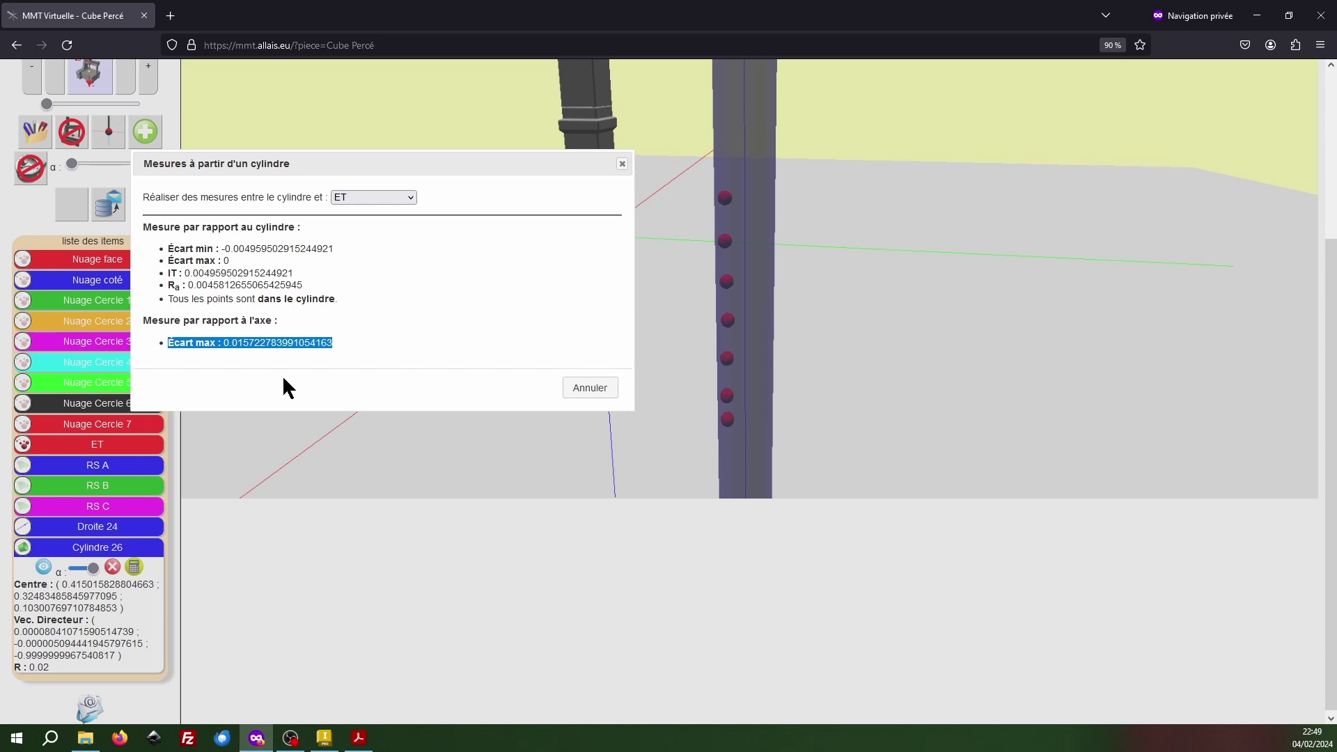
click(256, 364)
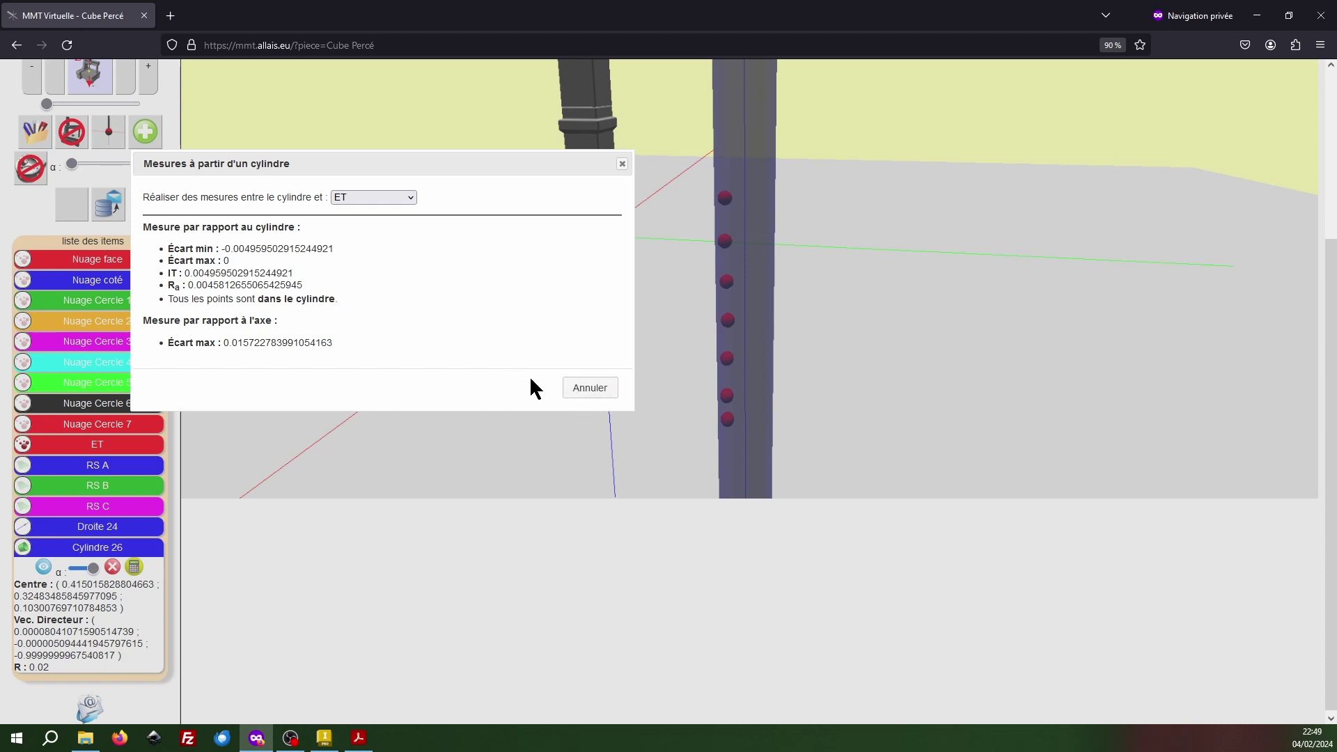
click(591, 388)
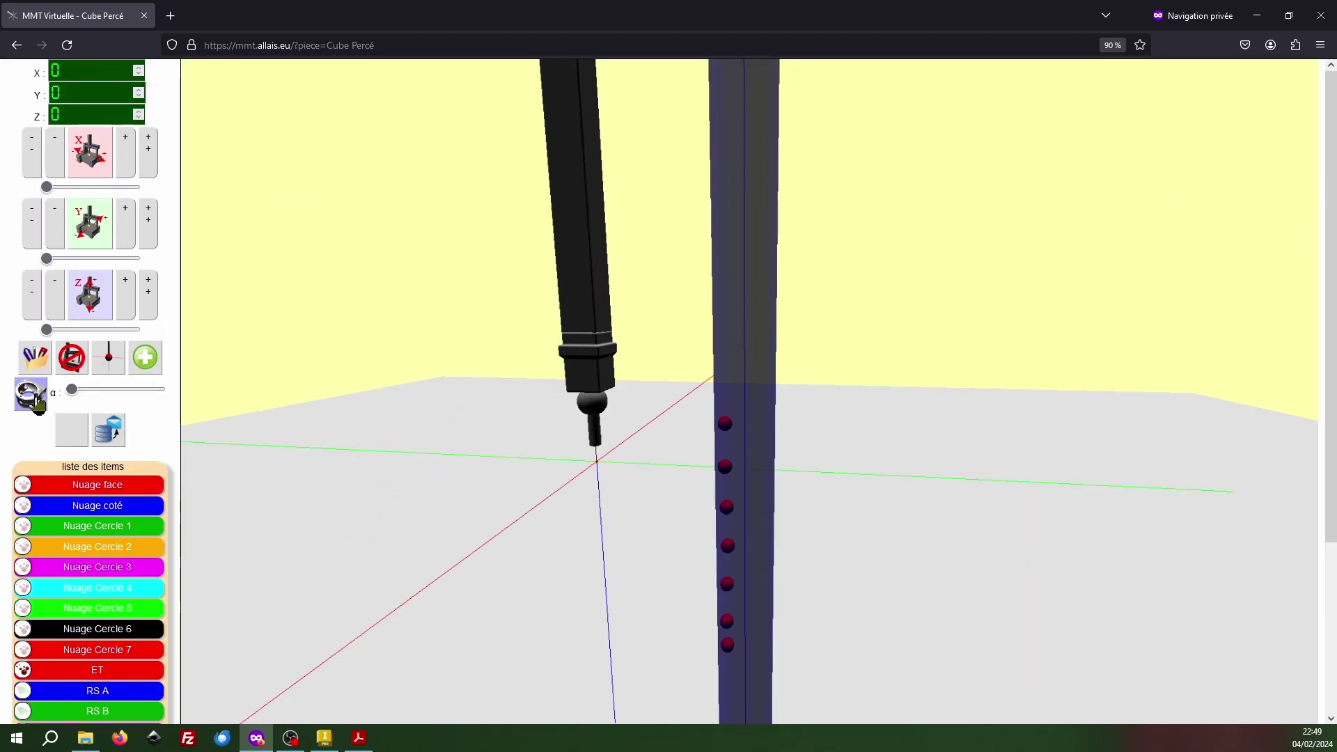
Step: Display the part and the measuring machine again, and make the part more opaque
click(31, 395)
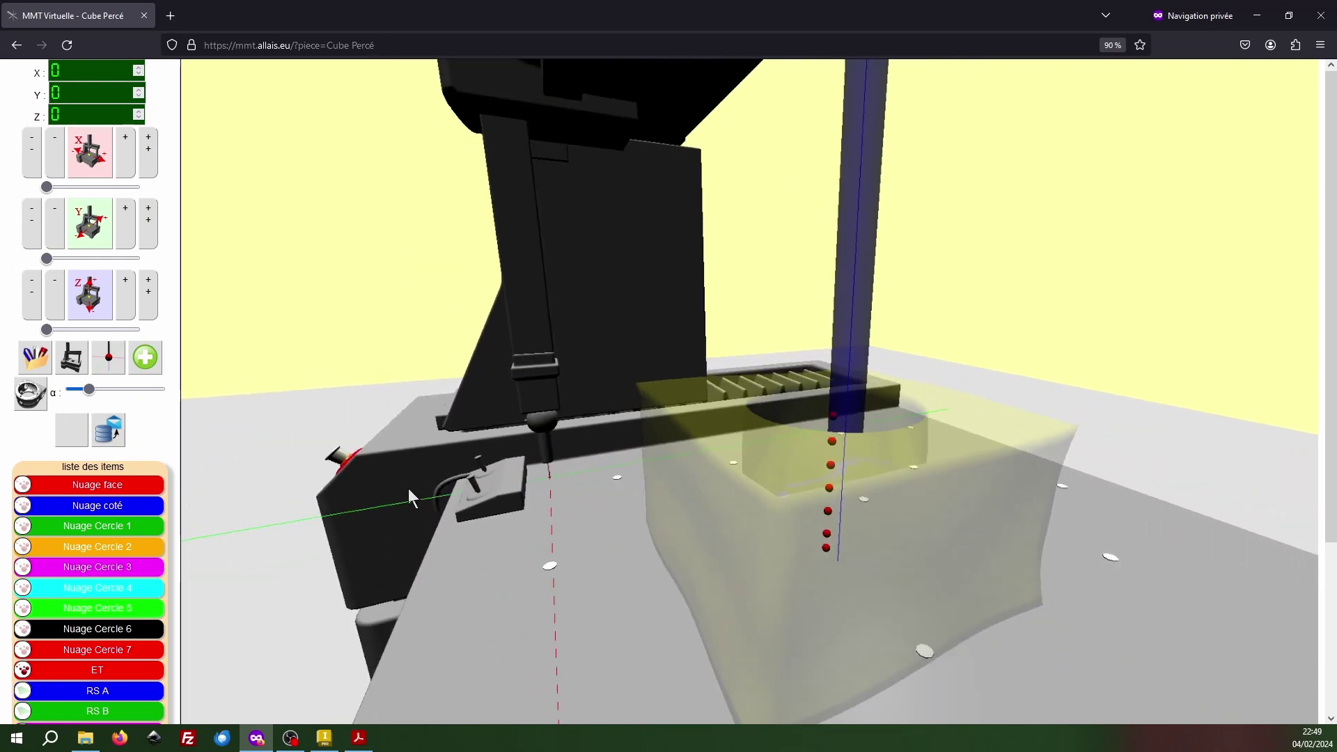
drag(89, 389, 115, 389)
drag(895, 448, 873, 503)
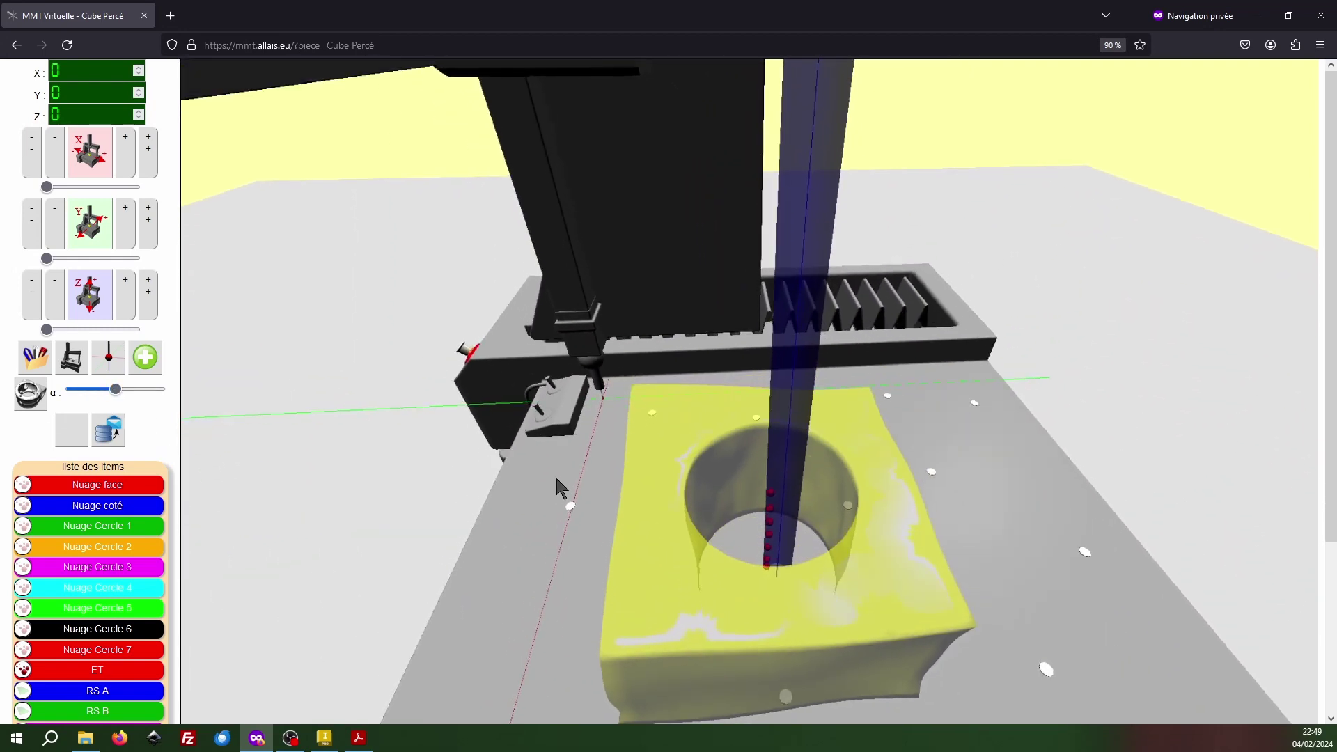
drag(511, 465, 621, 457)
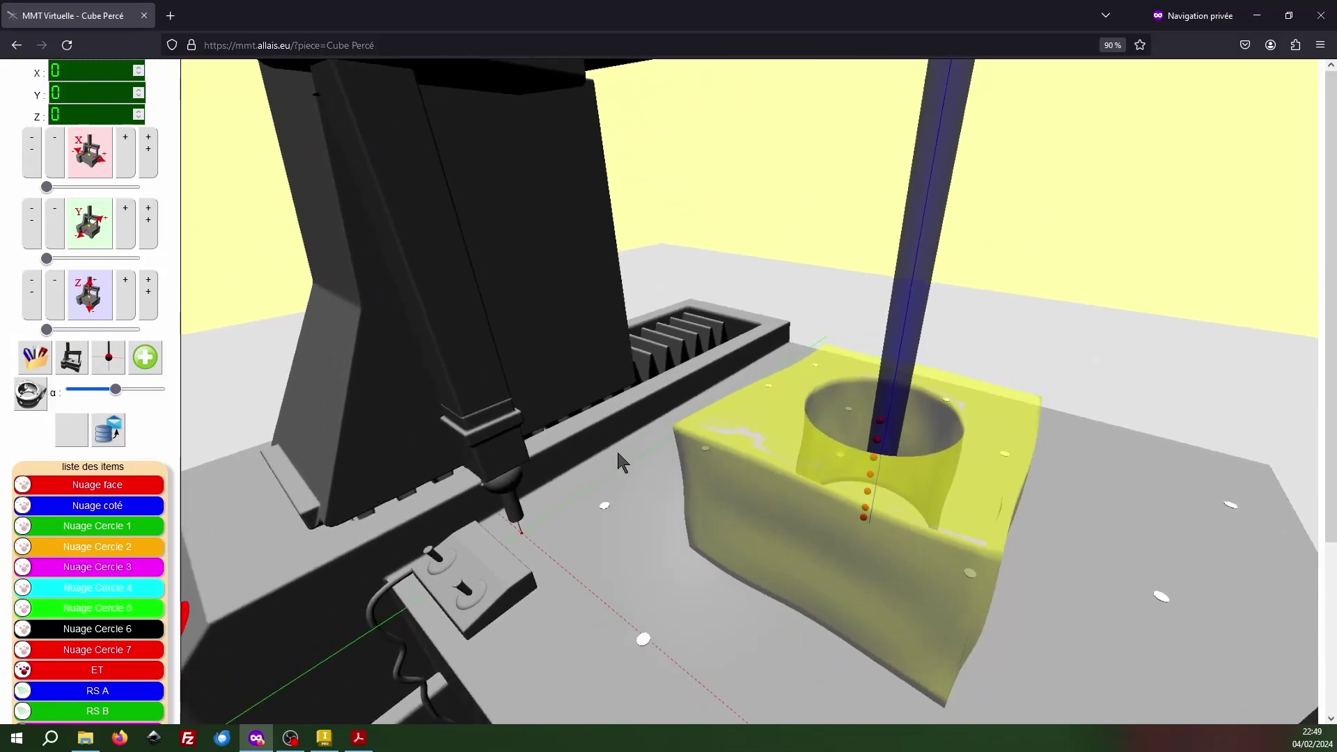
Step: Display the datum planes RS A, RS B and RS C to view them with the part and the tolerance cylinder
scroll(132, 669, down, 2)
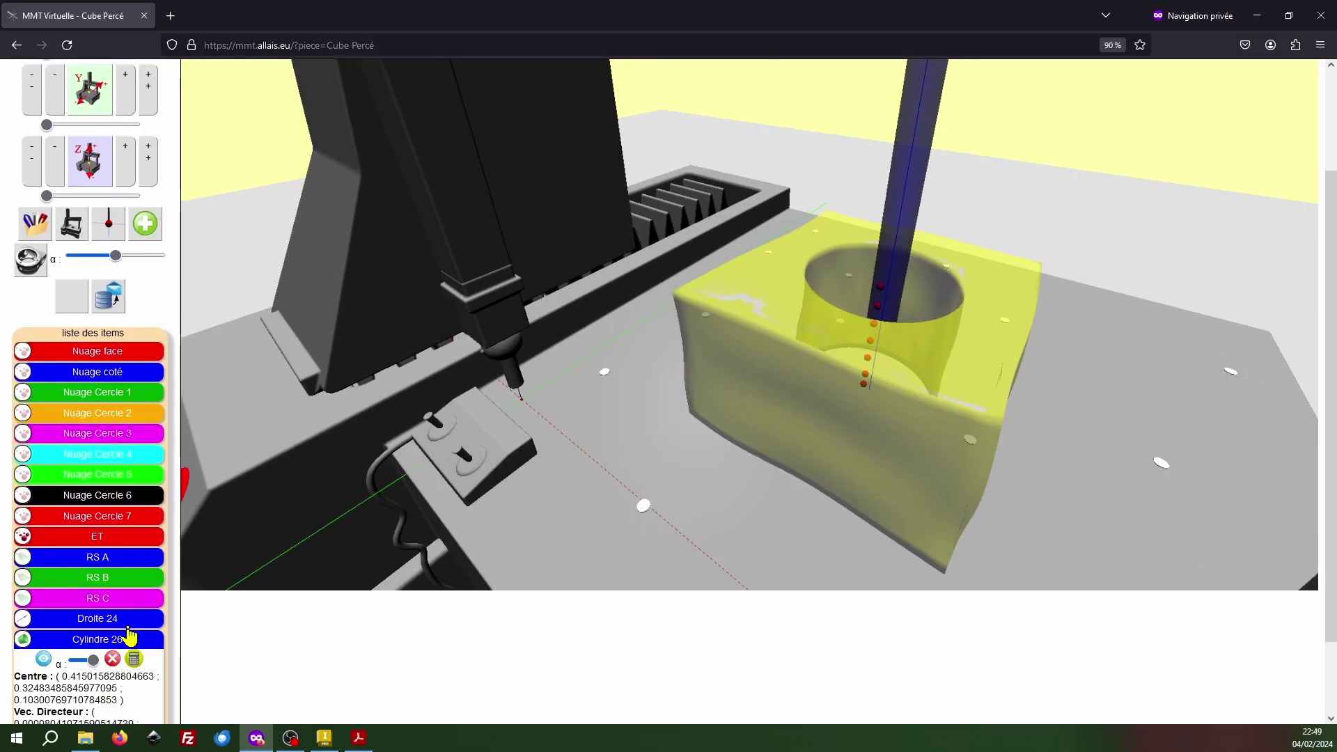
click(98, 561)
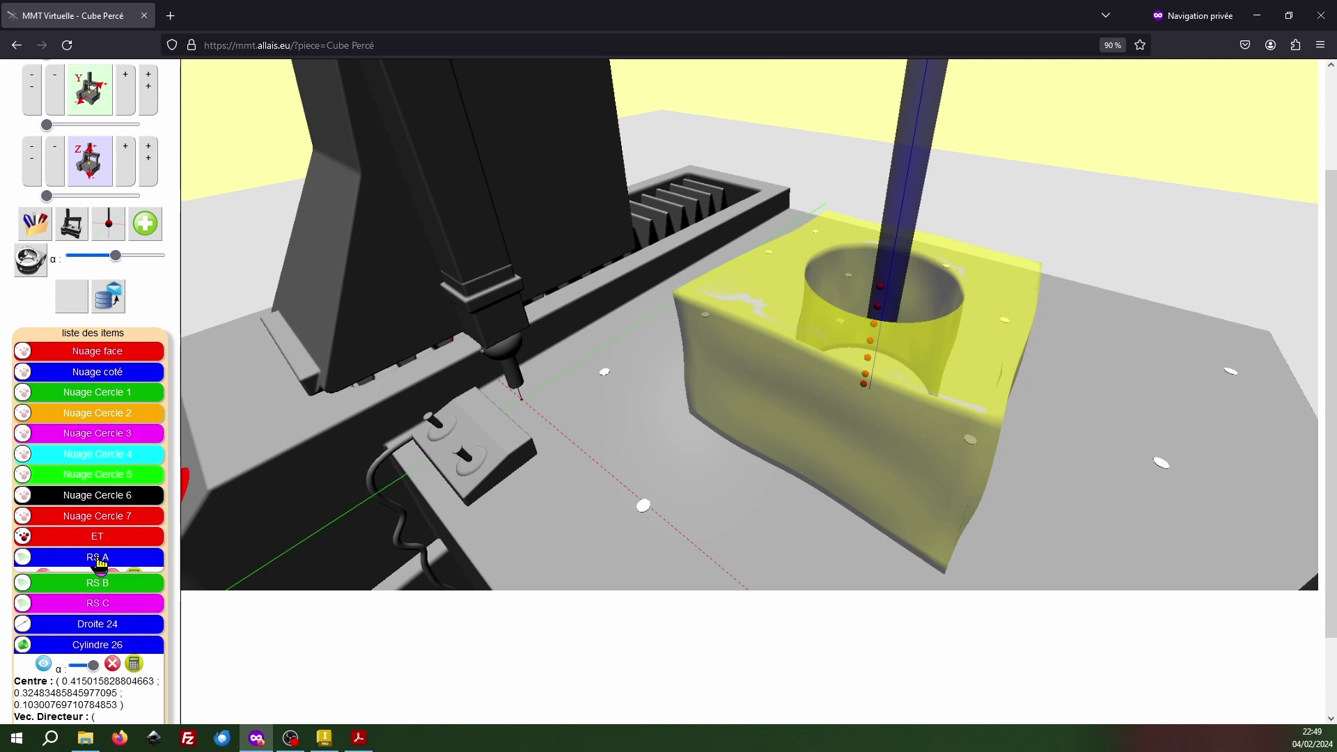
click(50, 560)
click(49, 578)
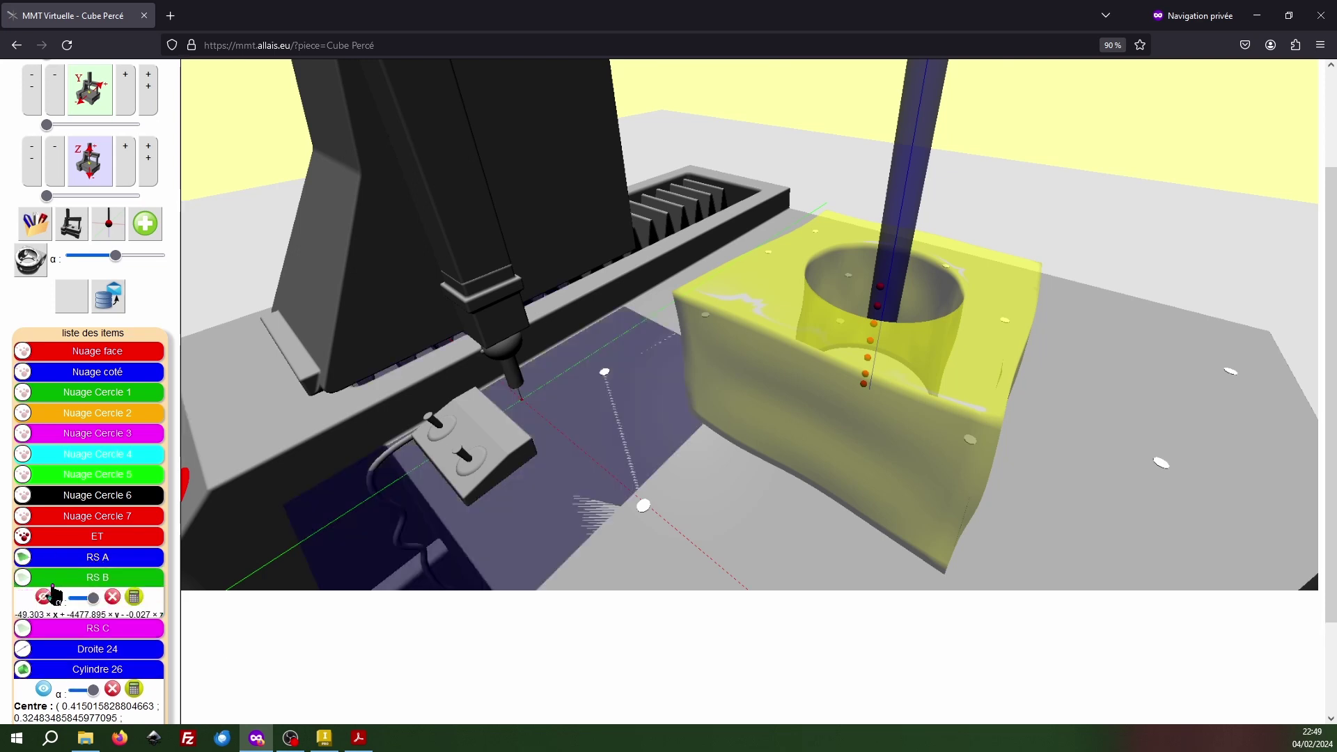
click(49, 579)
click(70, 598)
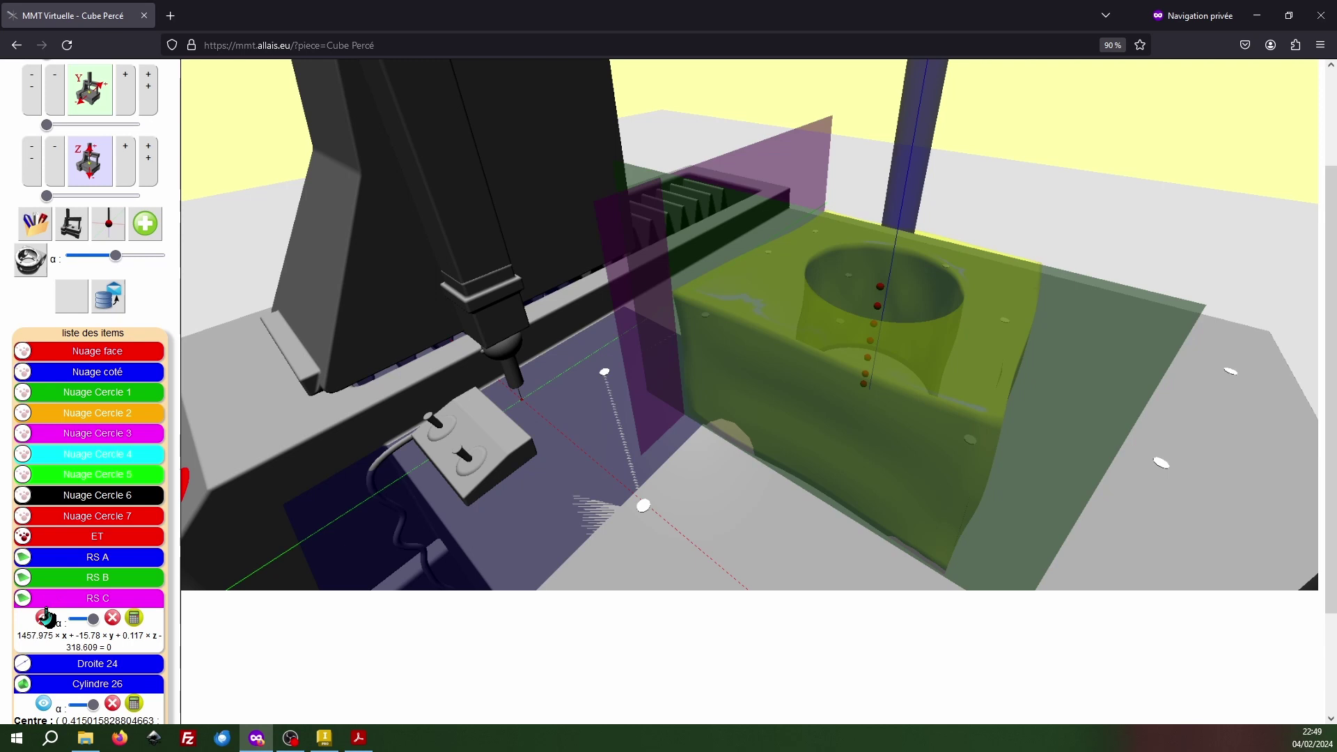
click(50, 598)
drag(638, 358, 386, 363)
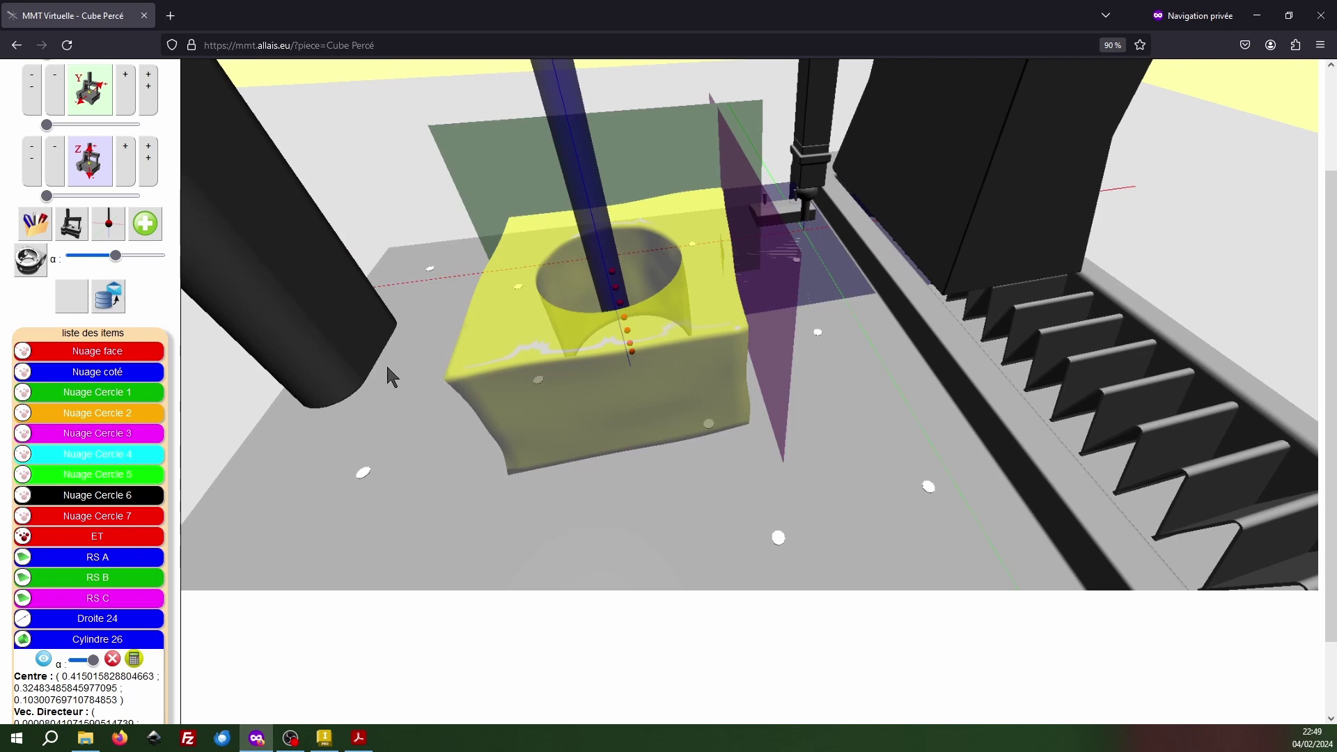
drag(390, 369, 424, 361)
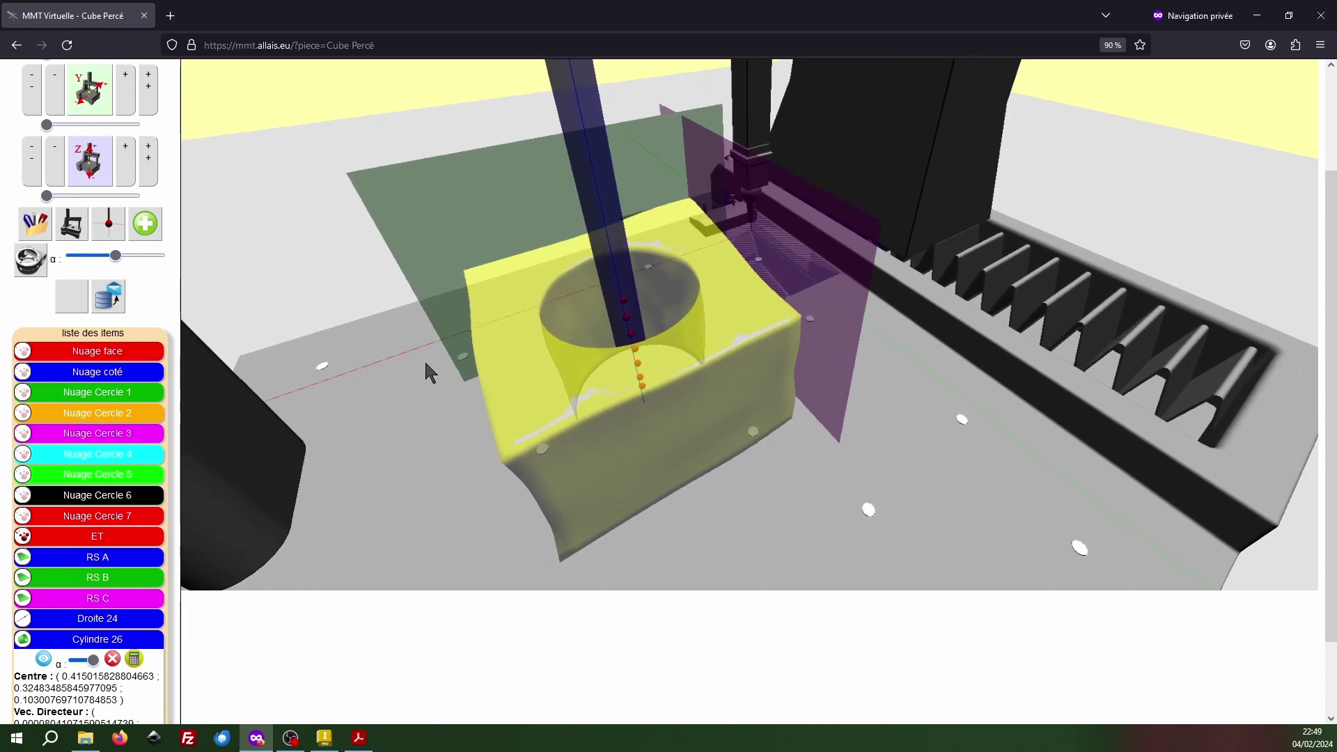
drag(425, 363, 469, 338)
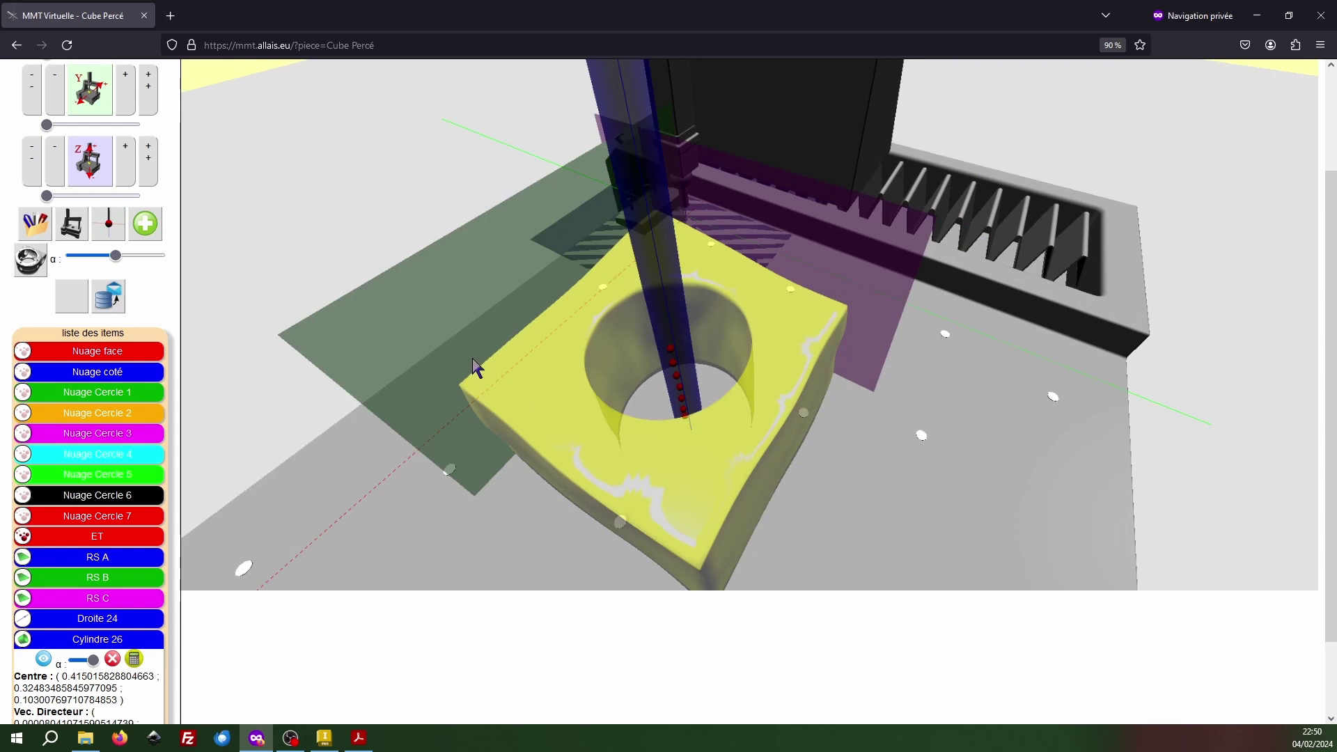